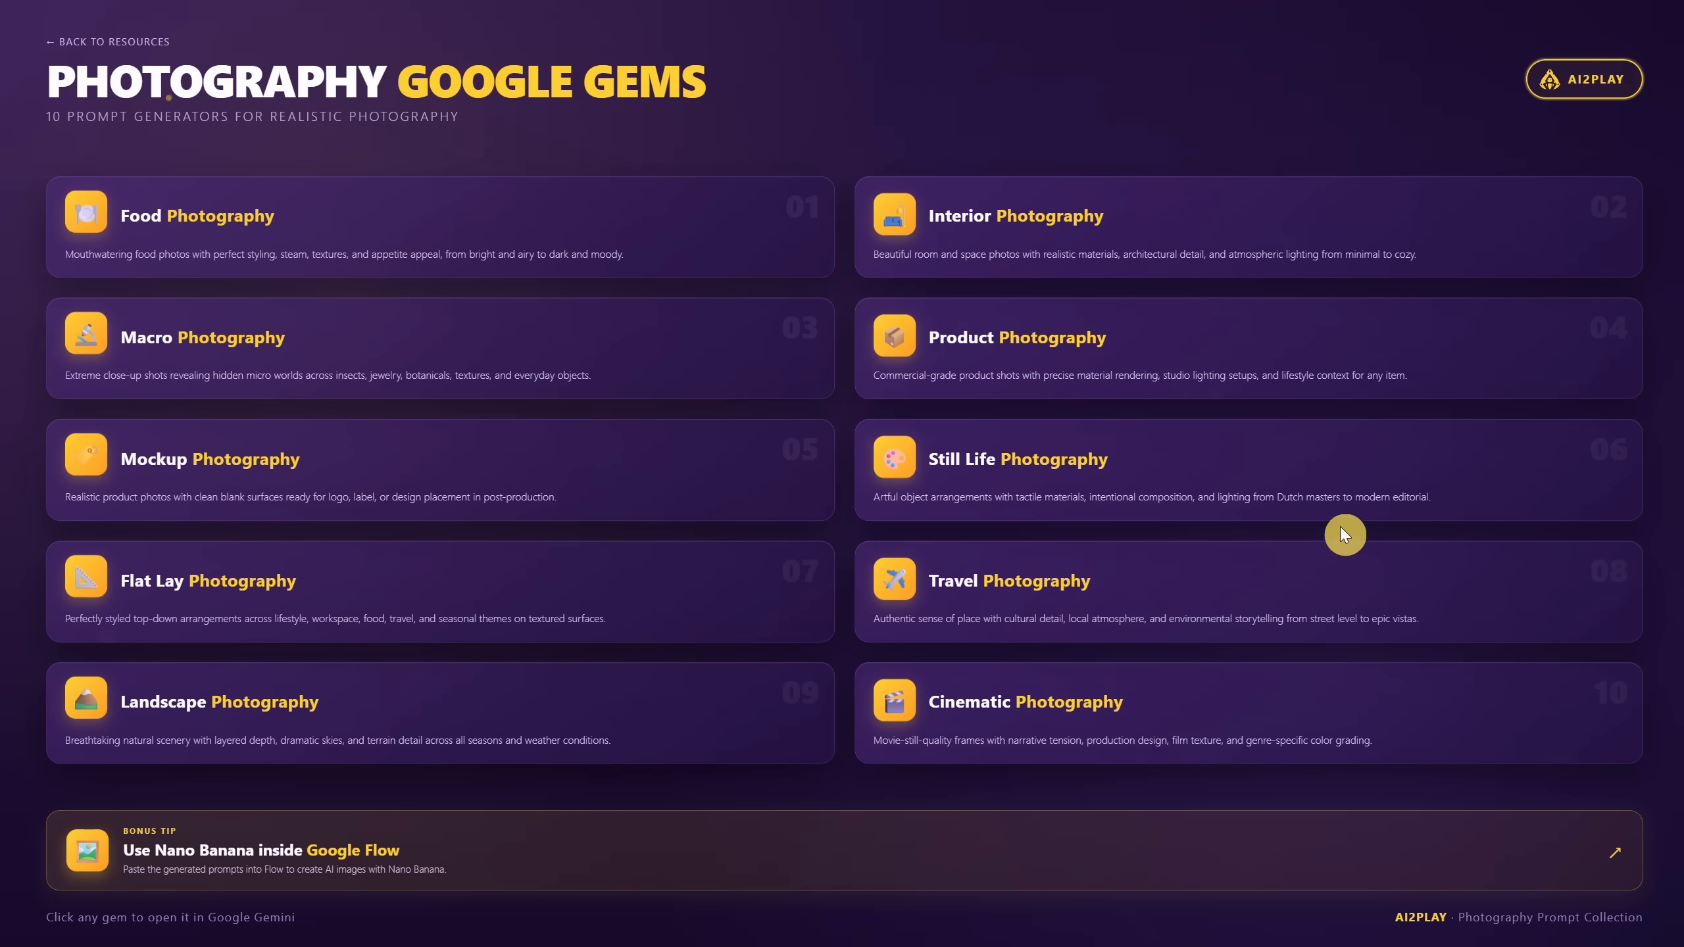
# Step: Ask the Food Photography Prompts gem for 'a burger, rustic, morning' and copy its prompt
pyautogui.click(252, 226)
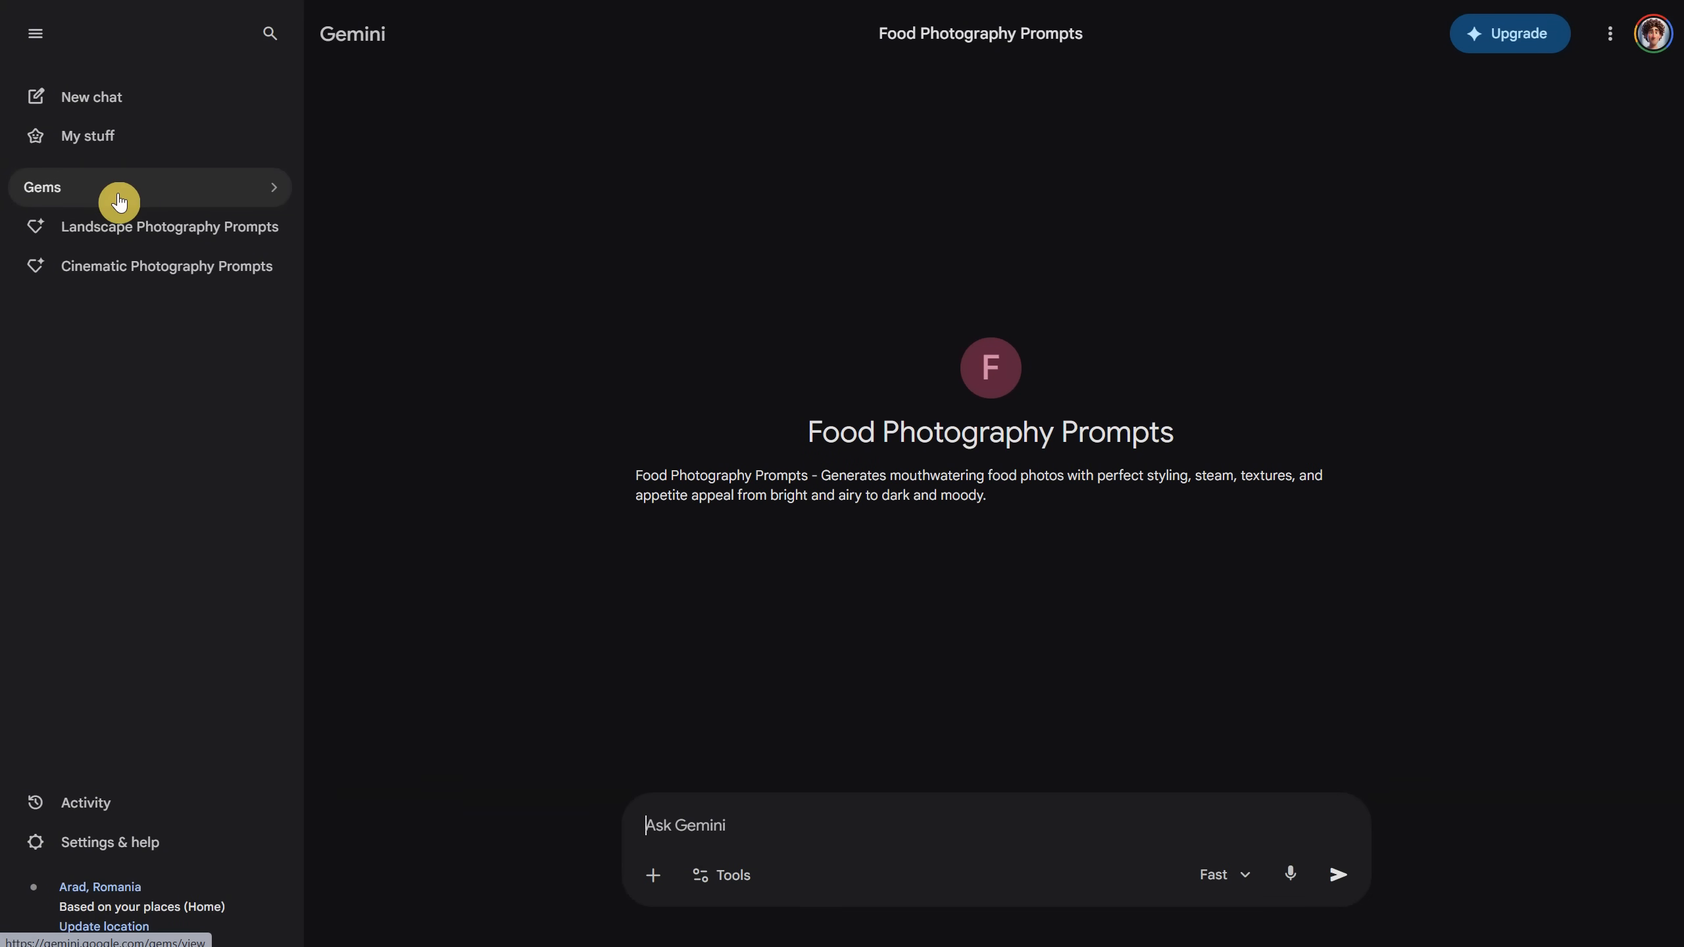
pyautogui.click(36, 34)
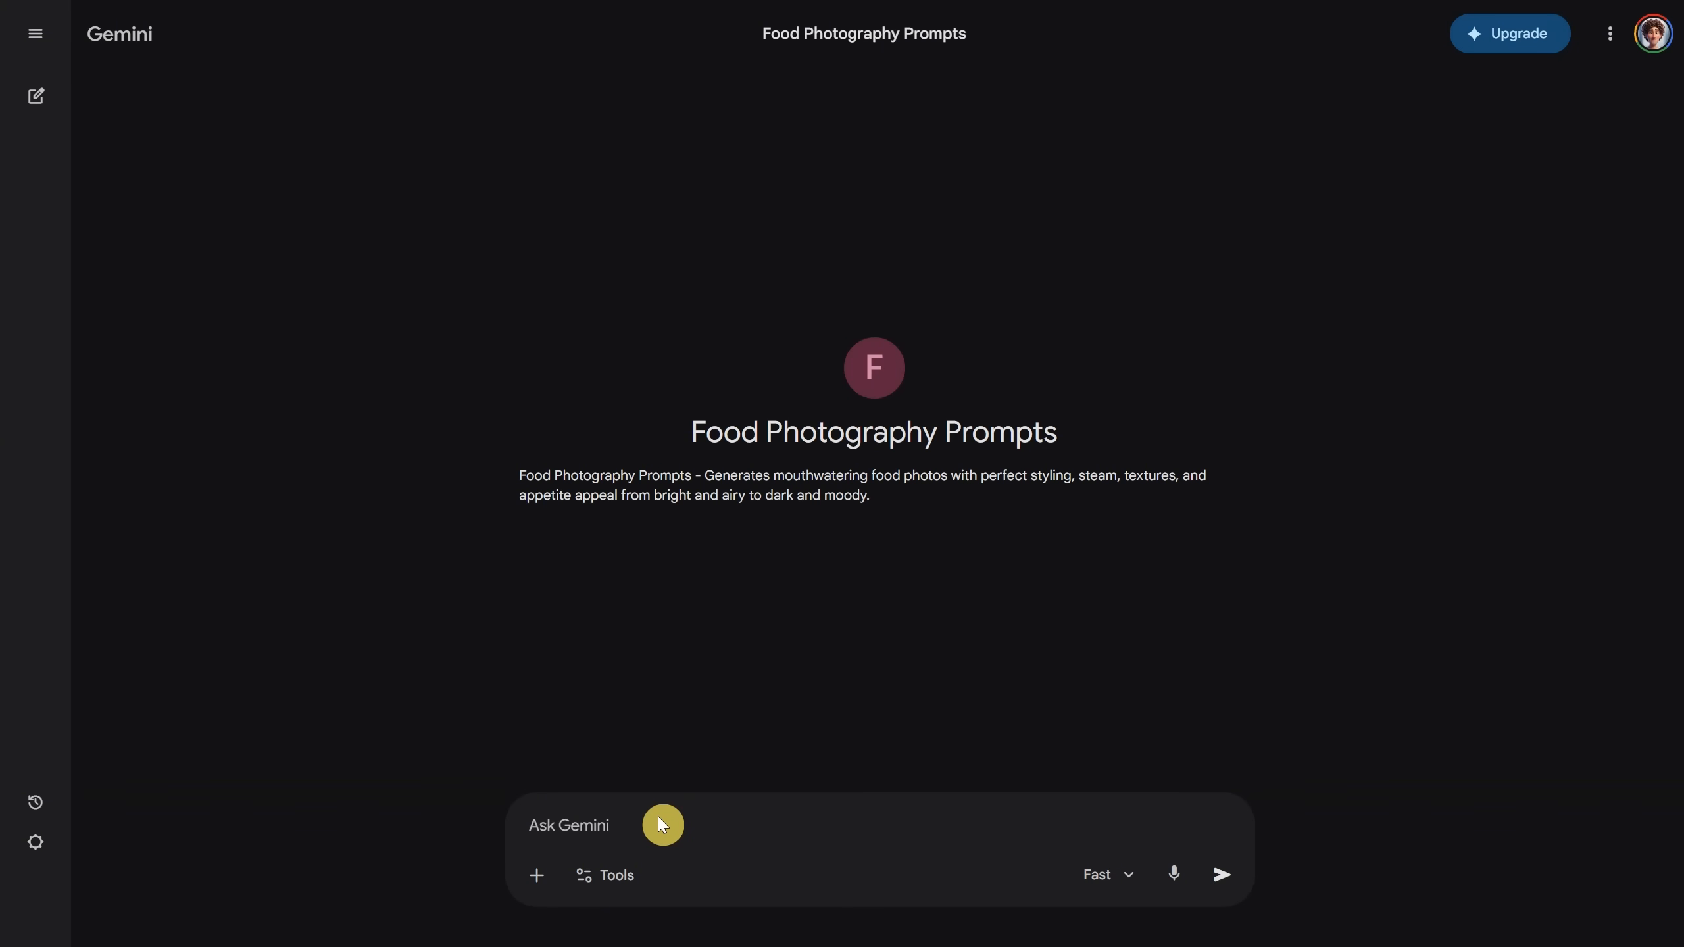
pyautogui.write('a burger, rustic, morning')
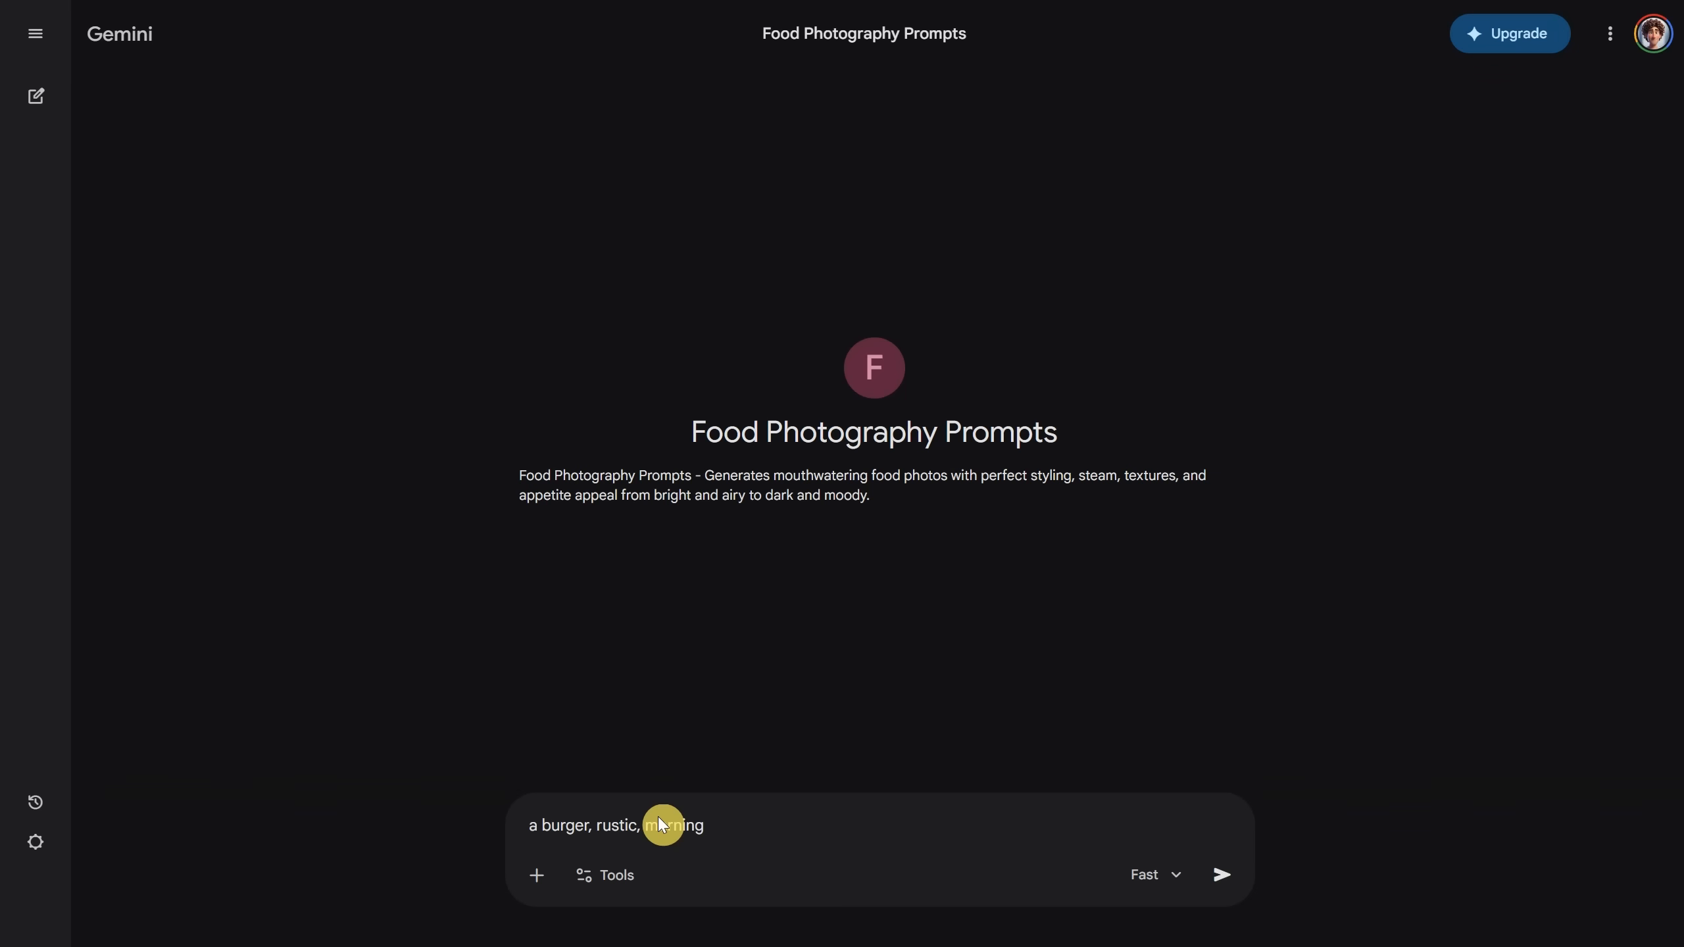
pyautogui.press('Return')
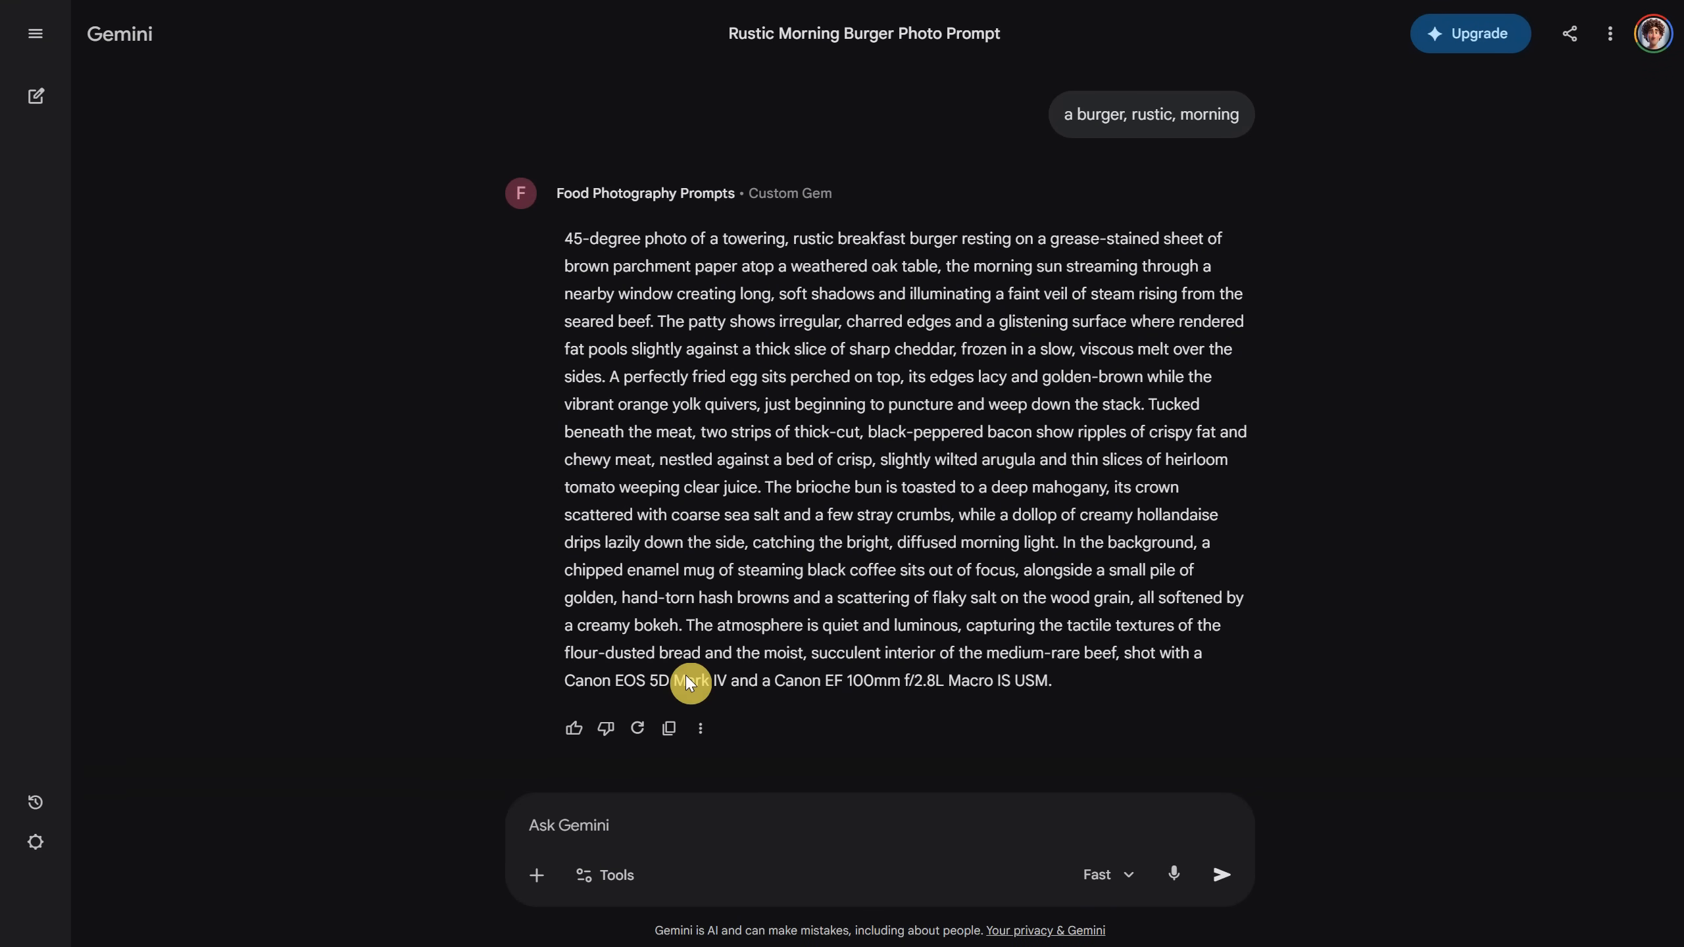
pyautogui.click(666, 730)
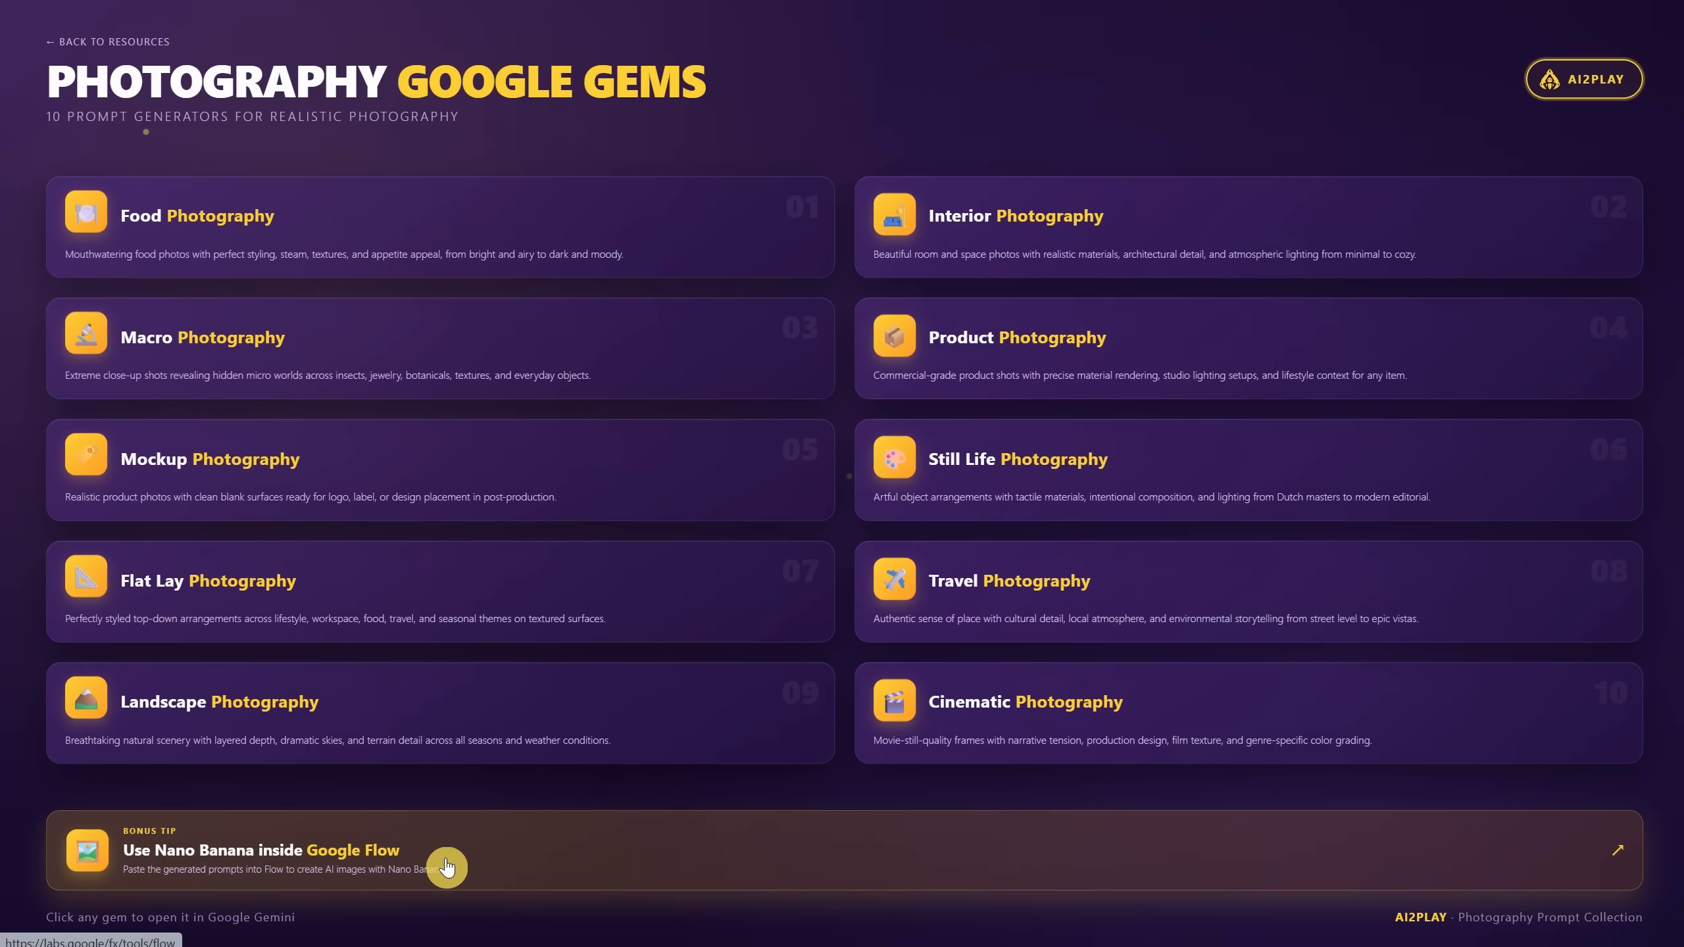
# Step: Open Google Flow from the 'Use Nano Banana inside Google Flow' bonus tip card
pyautogui.click(442, 859)
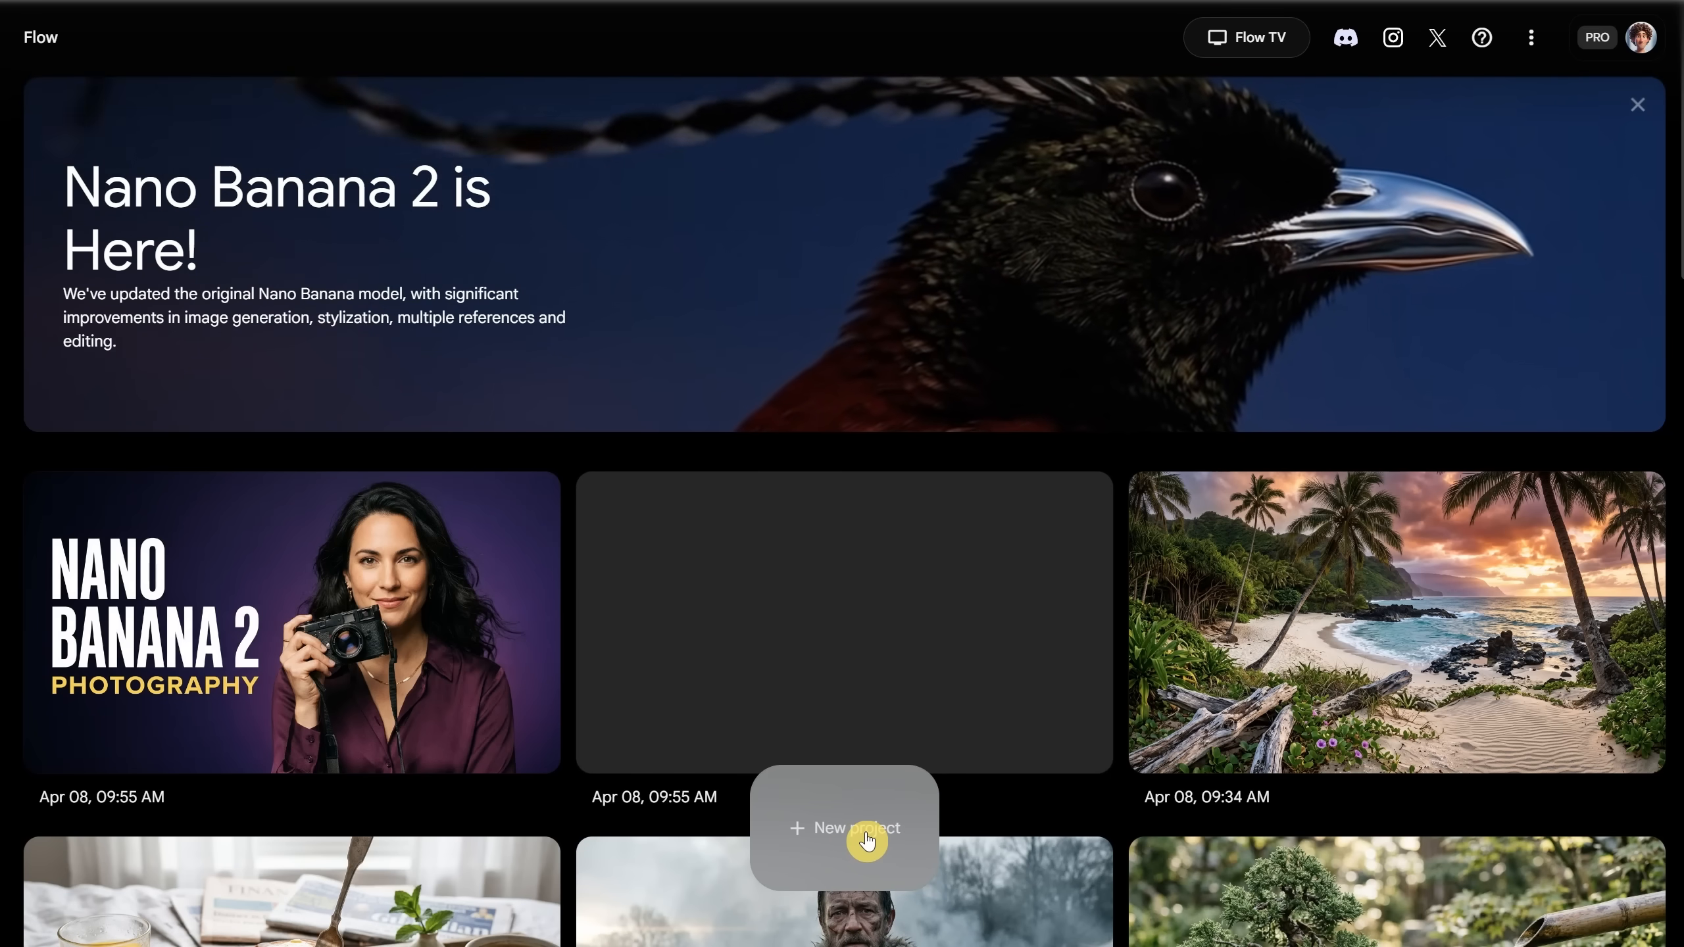
# Step: Create a new project with Image output at 16:9, x3 outputs, and the Nano Banana 2 model
pyautogui.click(867, 842)
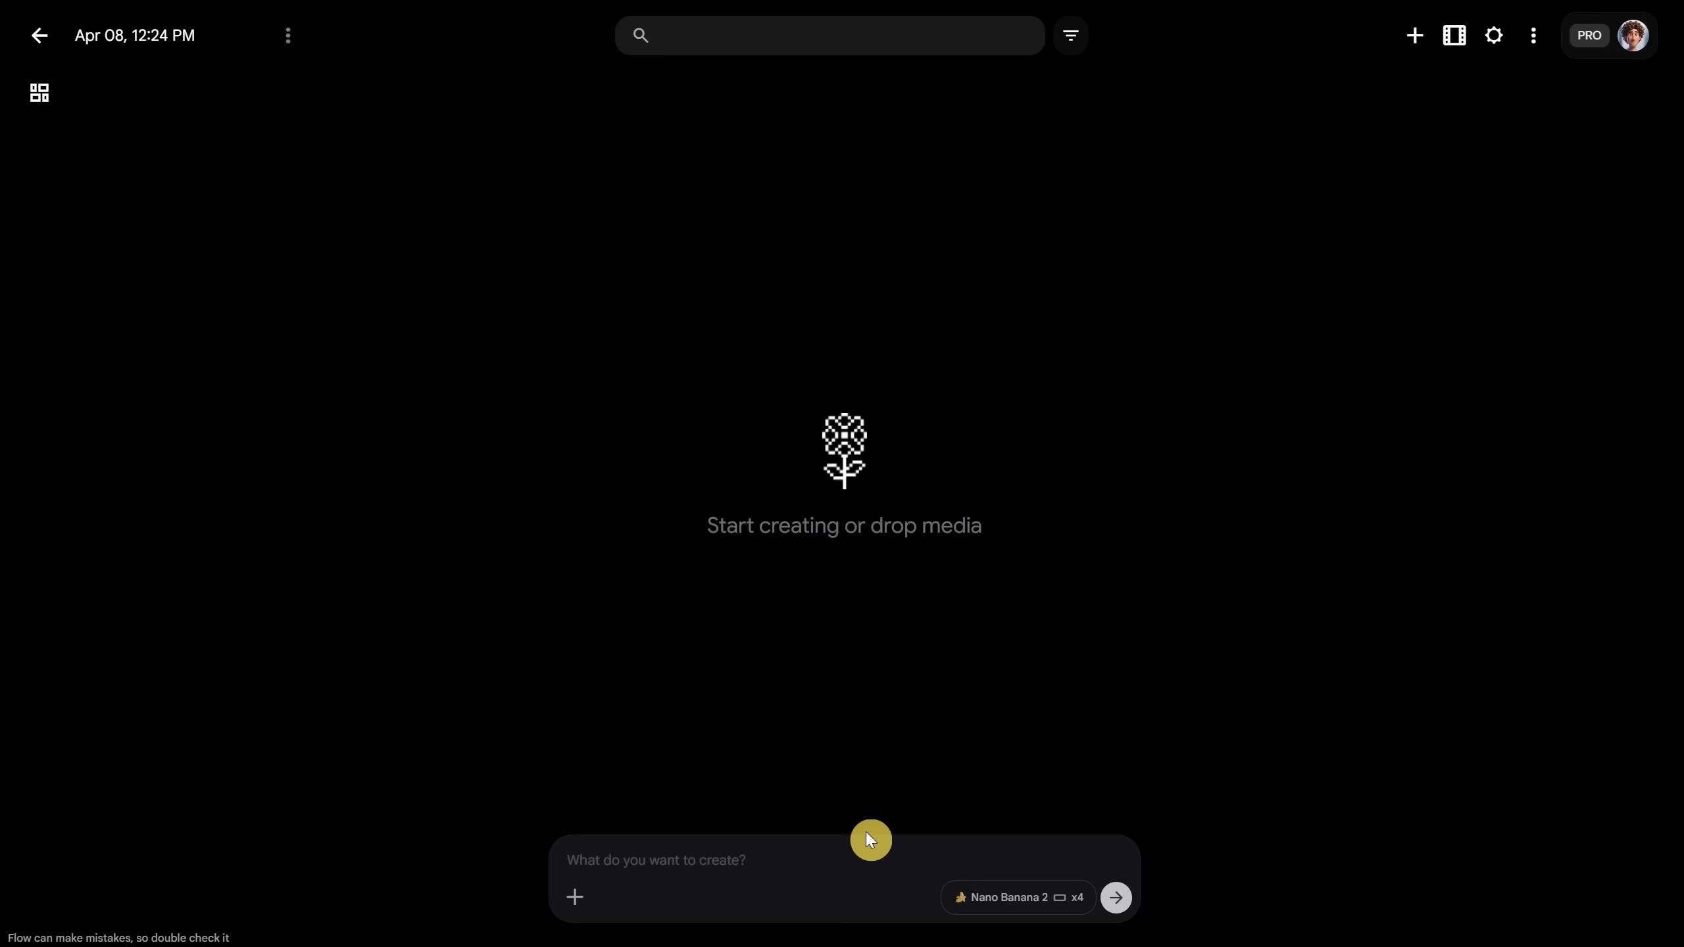
pyautogui.click(974, 889)
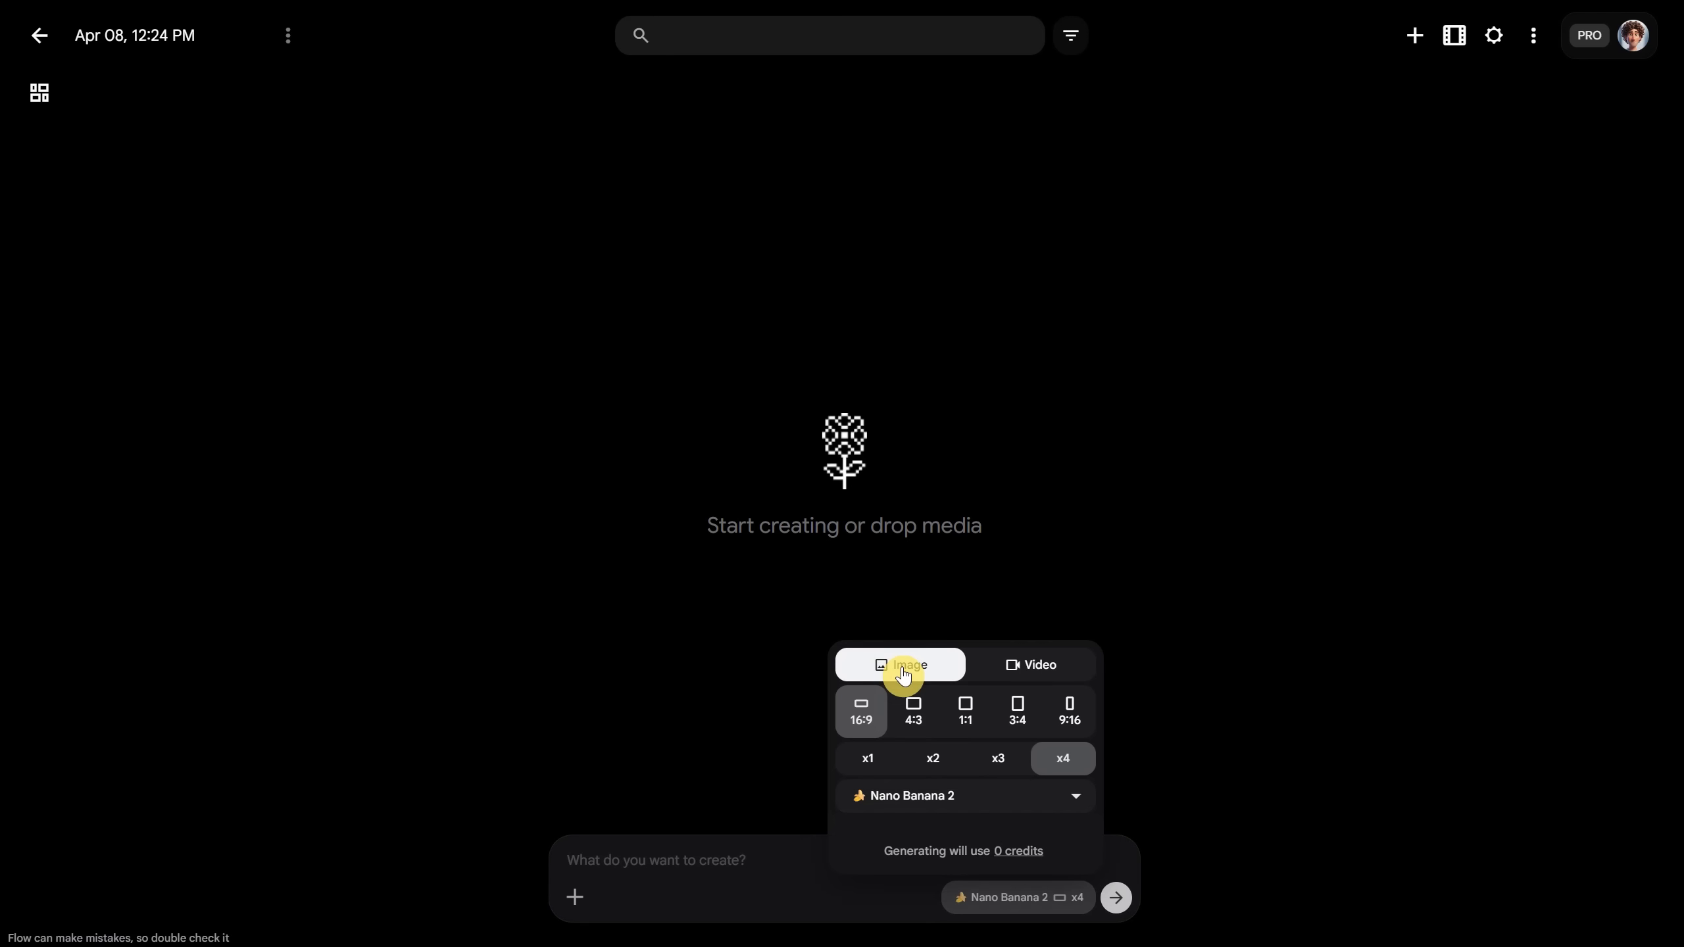
pyautogui.click(862, 721)
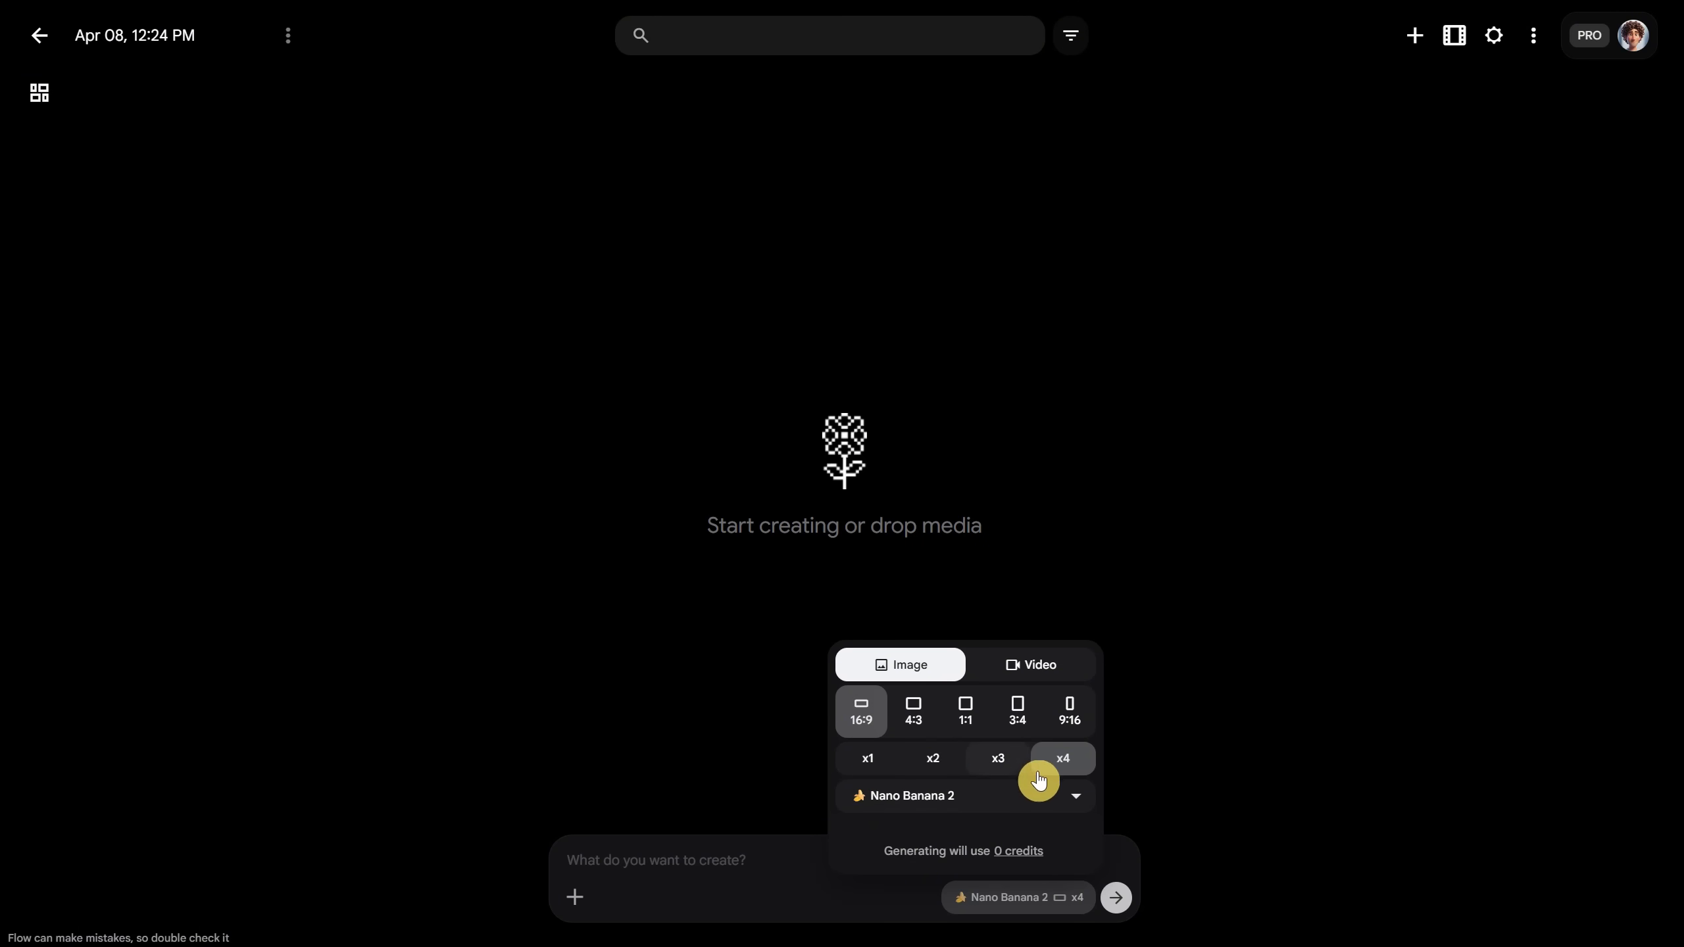
pyautogui.click(994, 766)
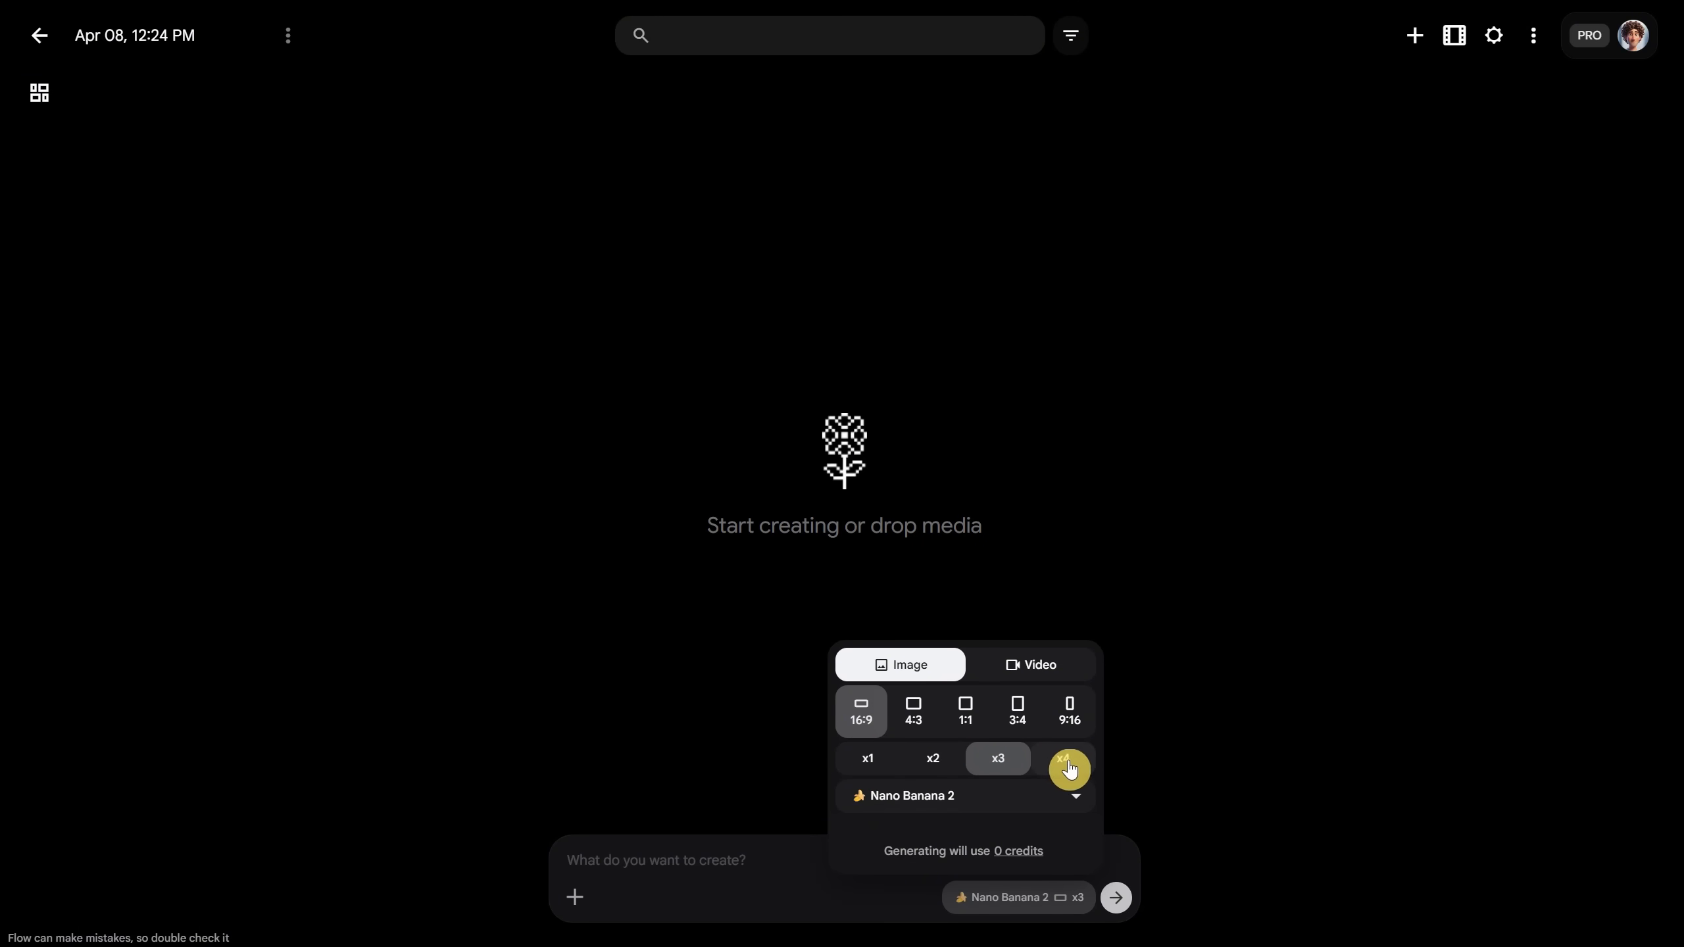
pyautogui.click(970, 804)
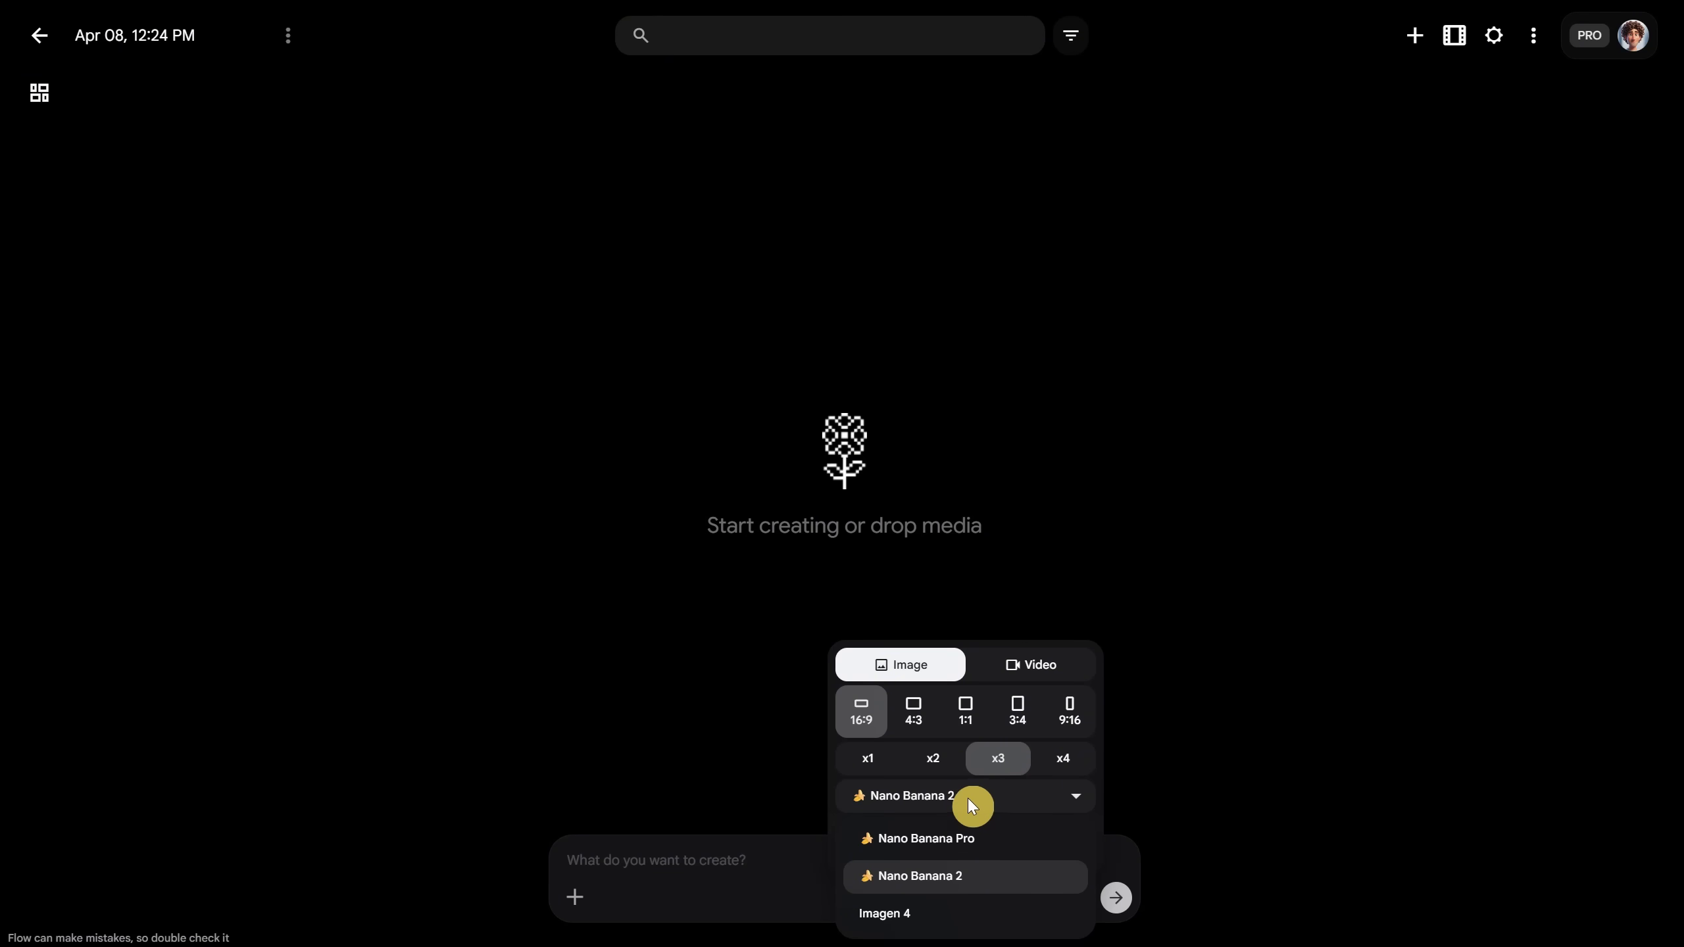
pyautogui.click(968, 798)
pyautogui.click(713, 860)
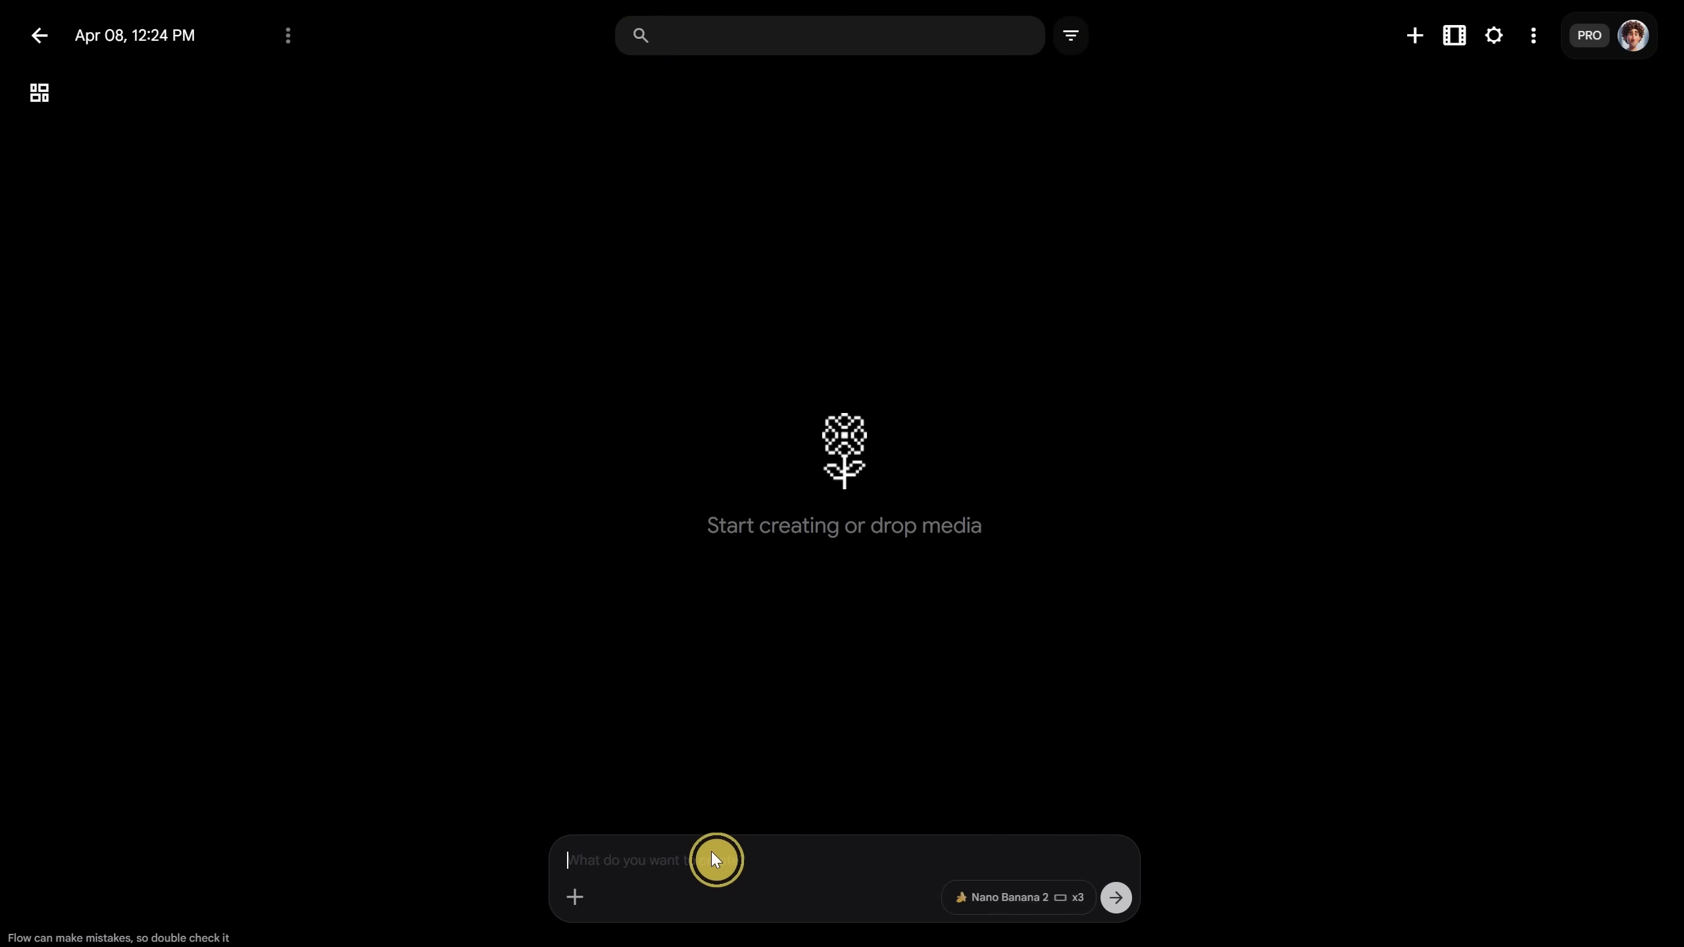
# Step: Paste the burger prompt and generate two batches of burger images
pyautogui.hotkey('ctrl', 'v')
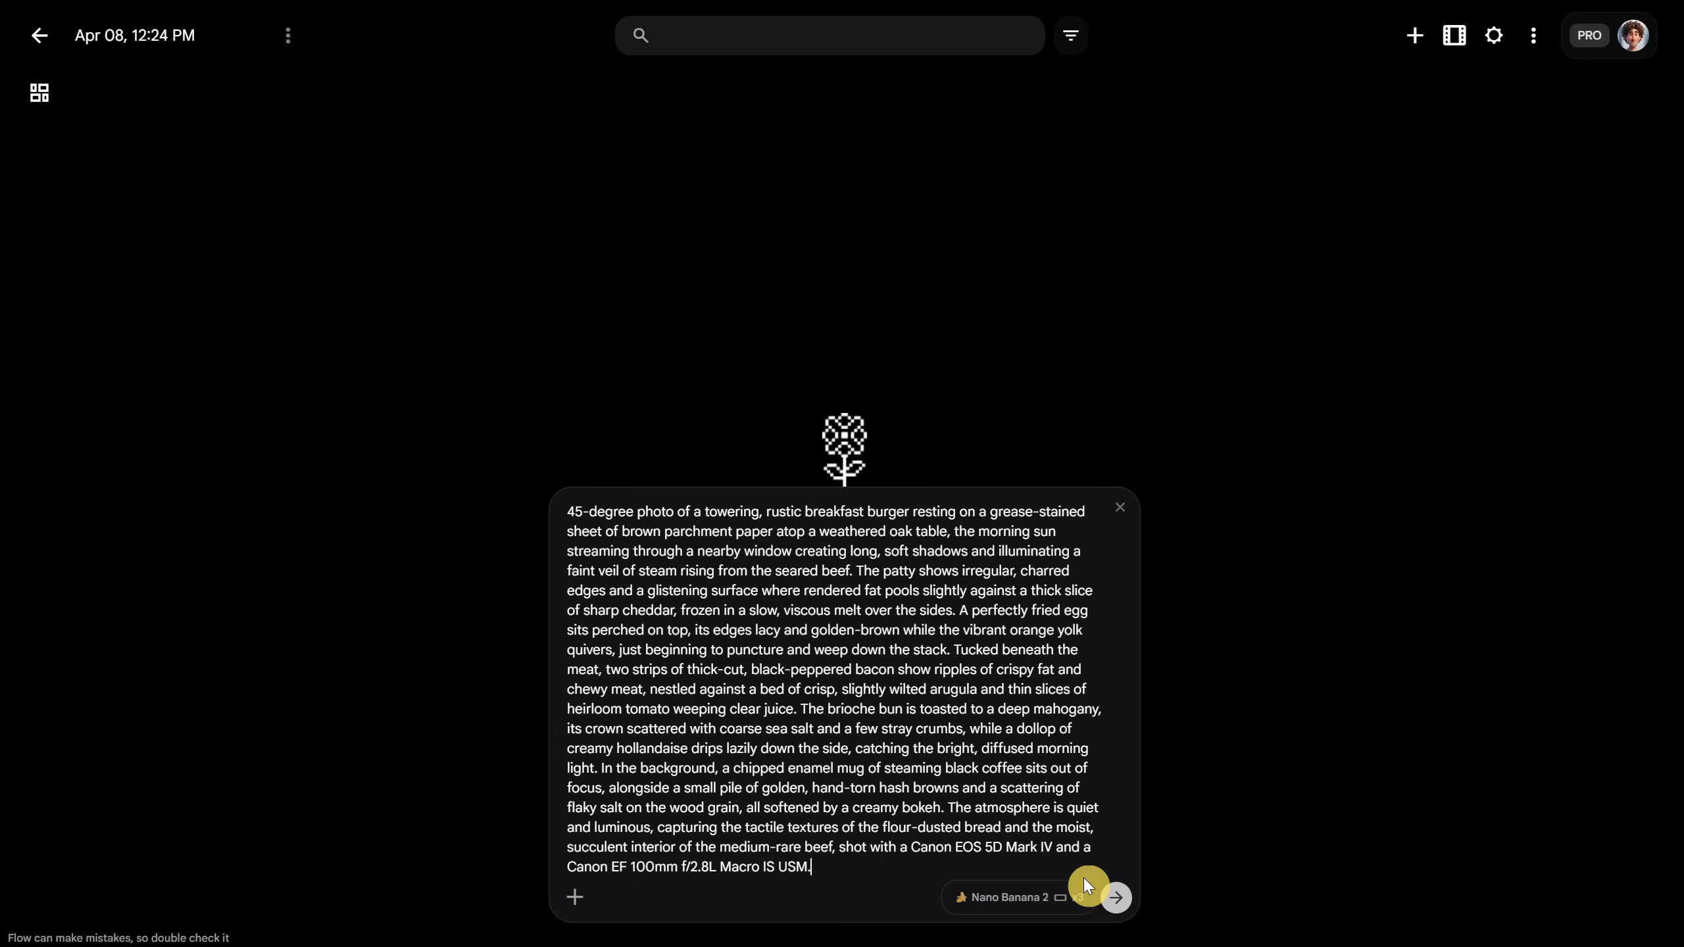
pyautogui.click(1116, 901)
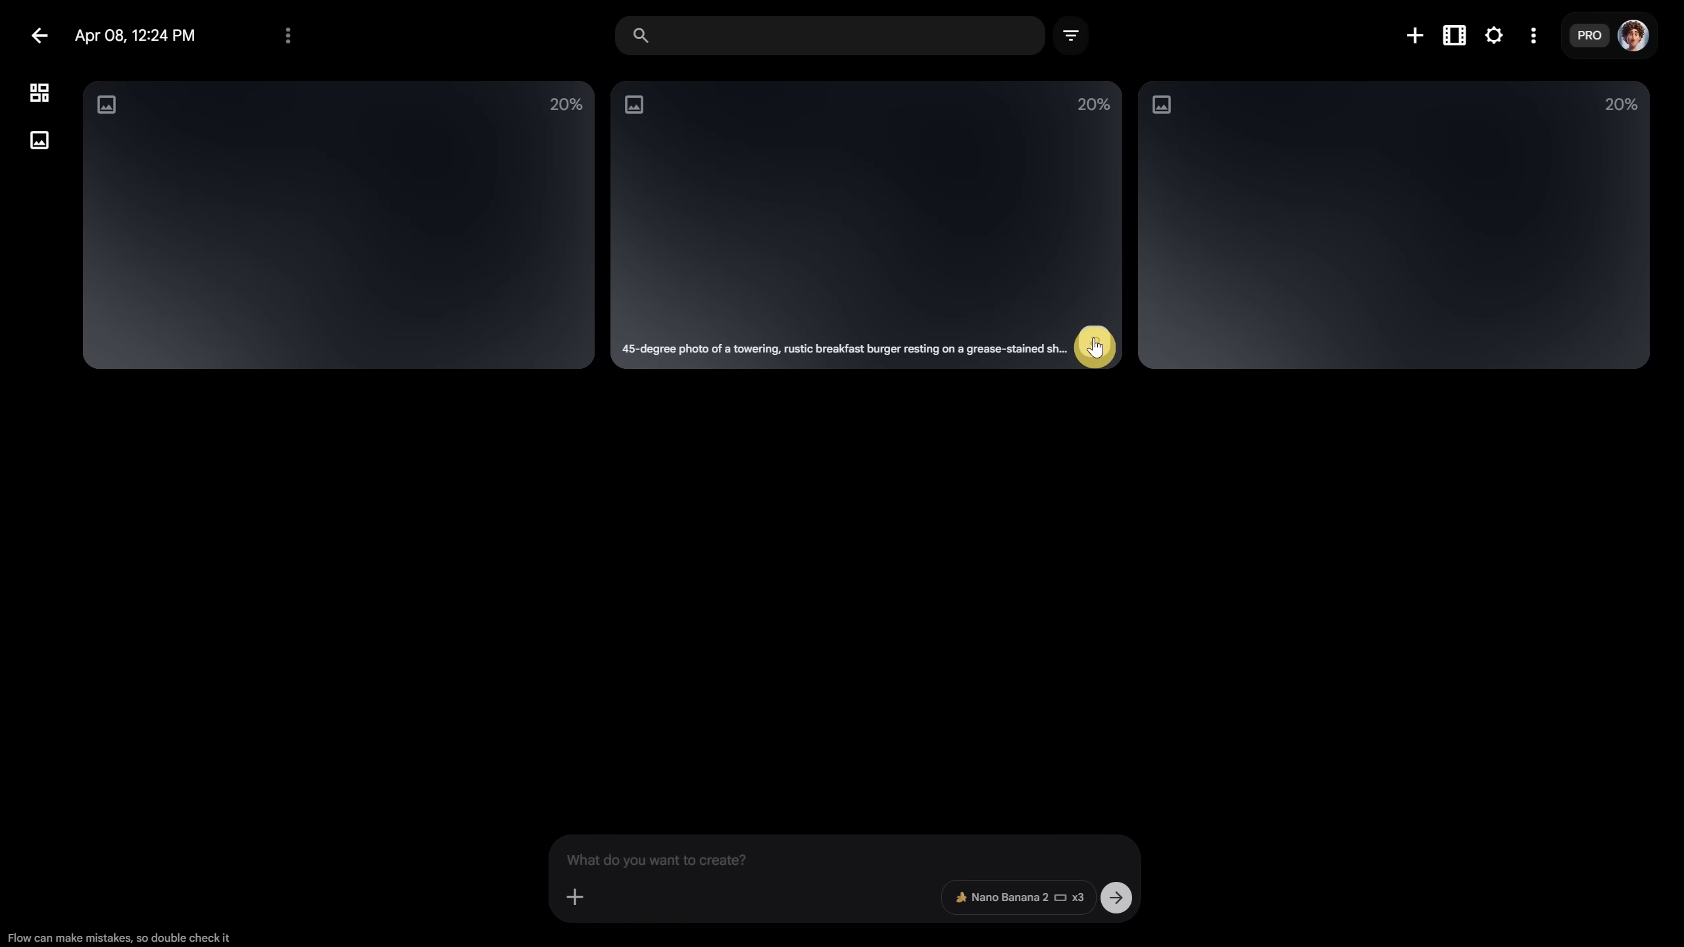
pyautogui.click(1085, 350)
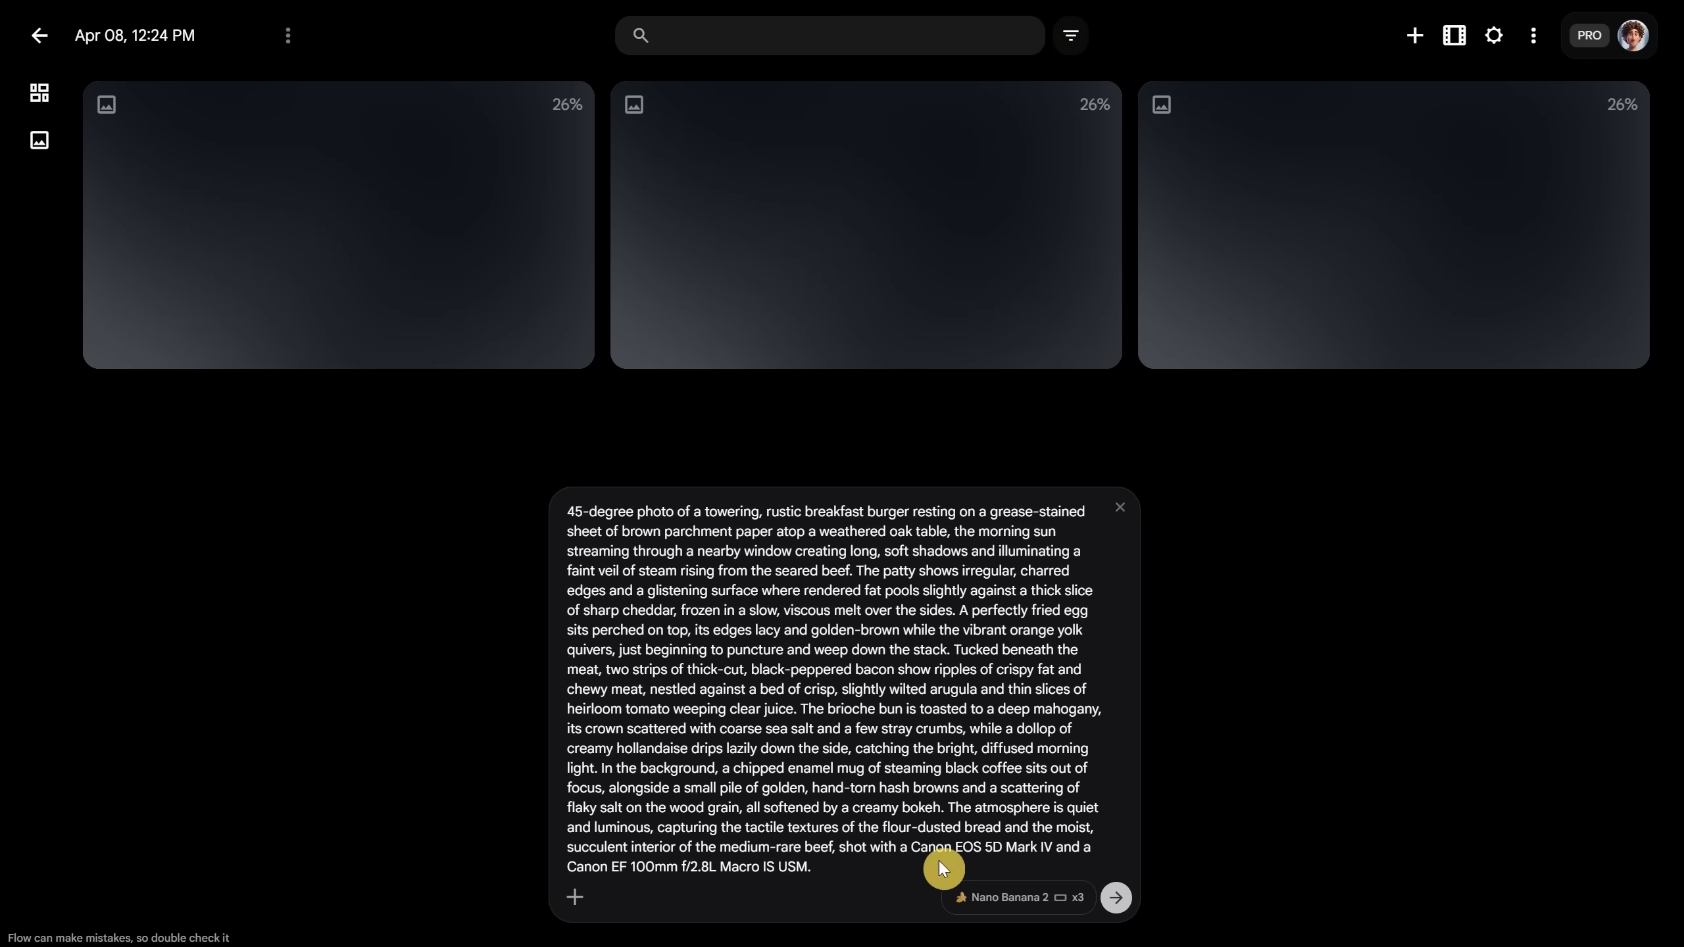
pyautogui.click(1113, 895)
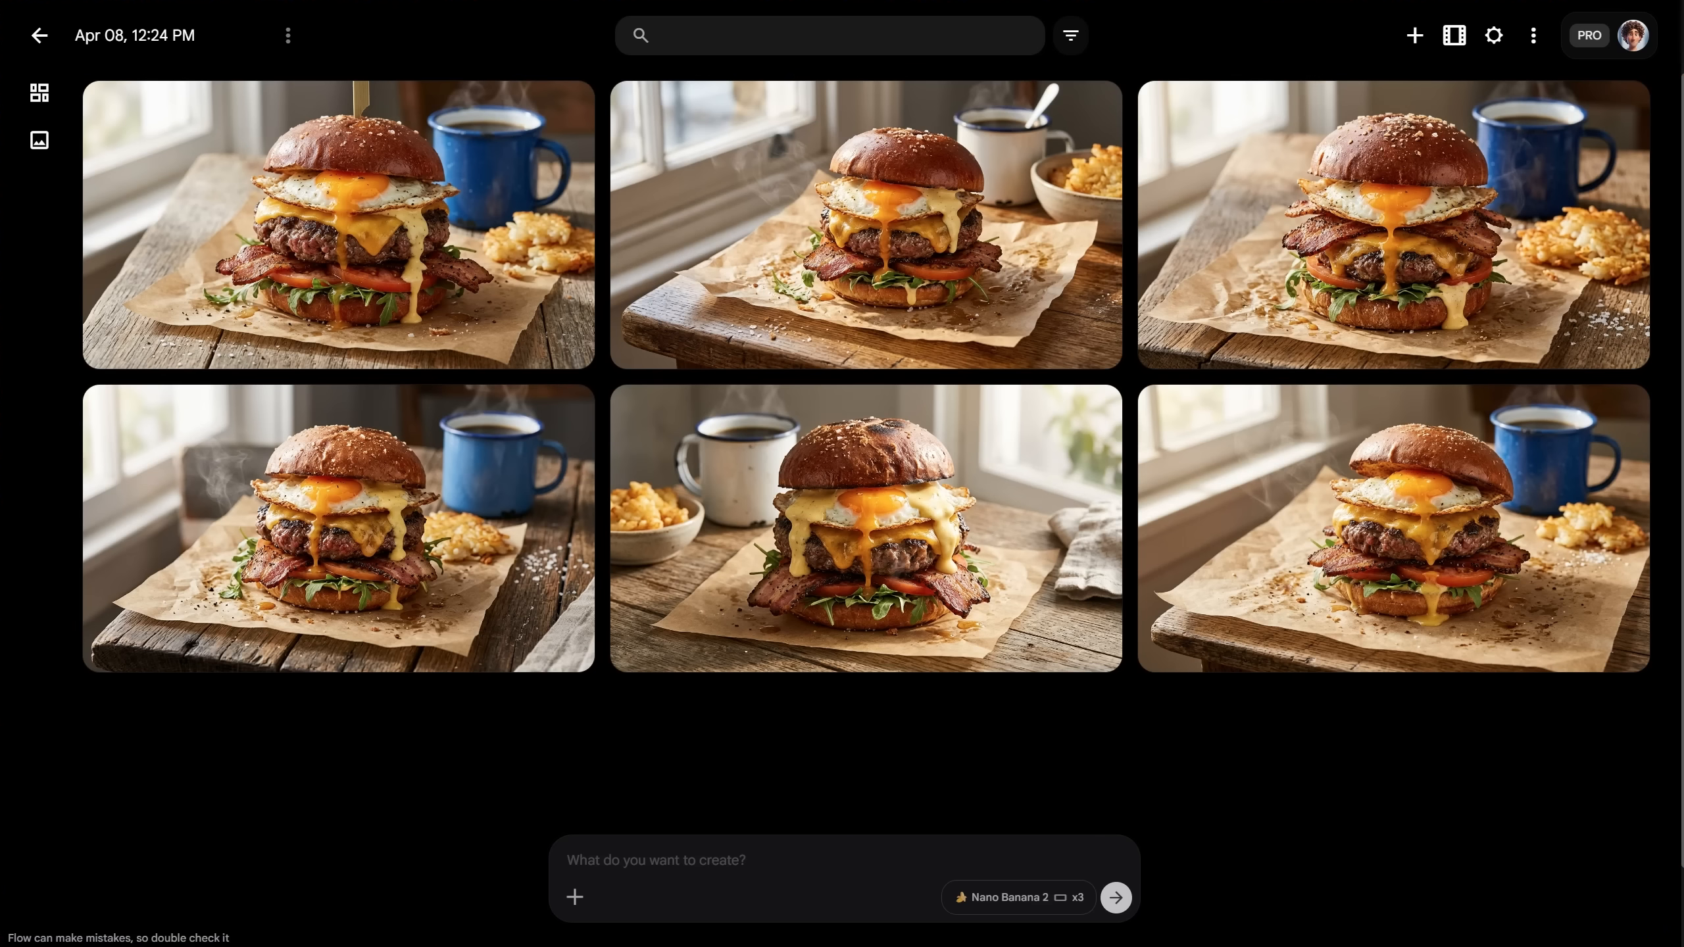
# Step: Browse the generated burger images at full size and return to the grid
pyautogui.click(352, 227)
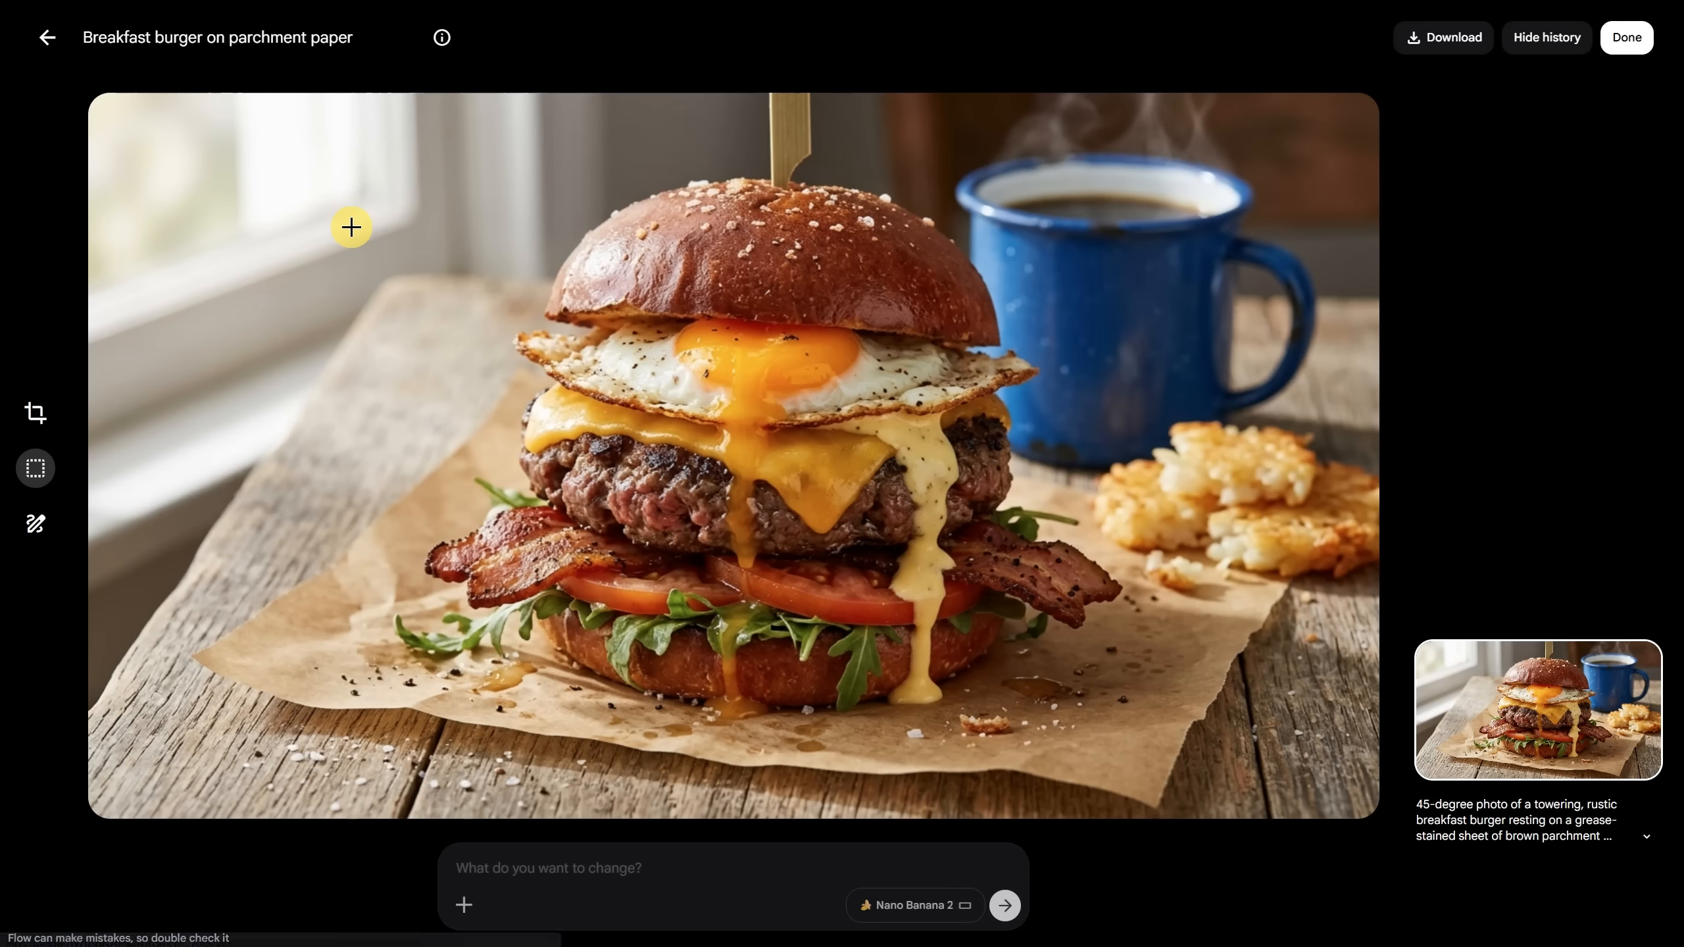
pyautogui.click(40, 37)
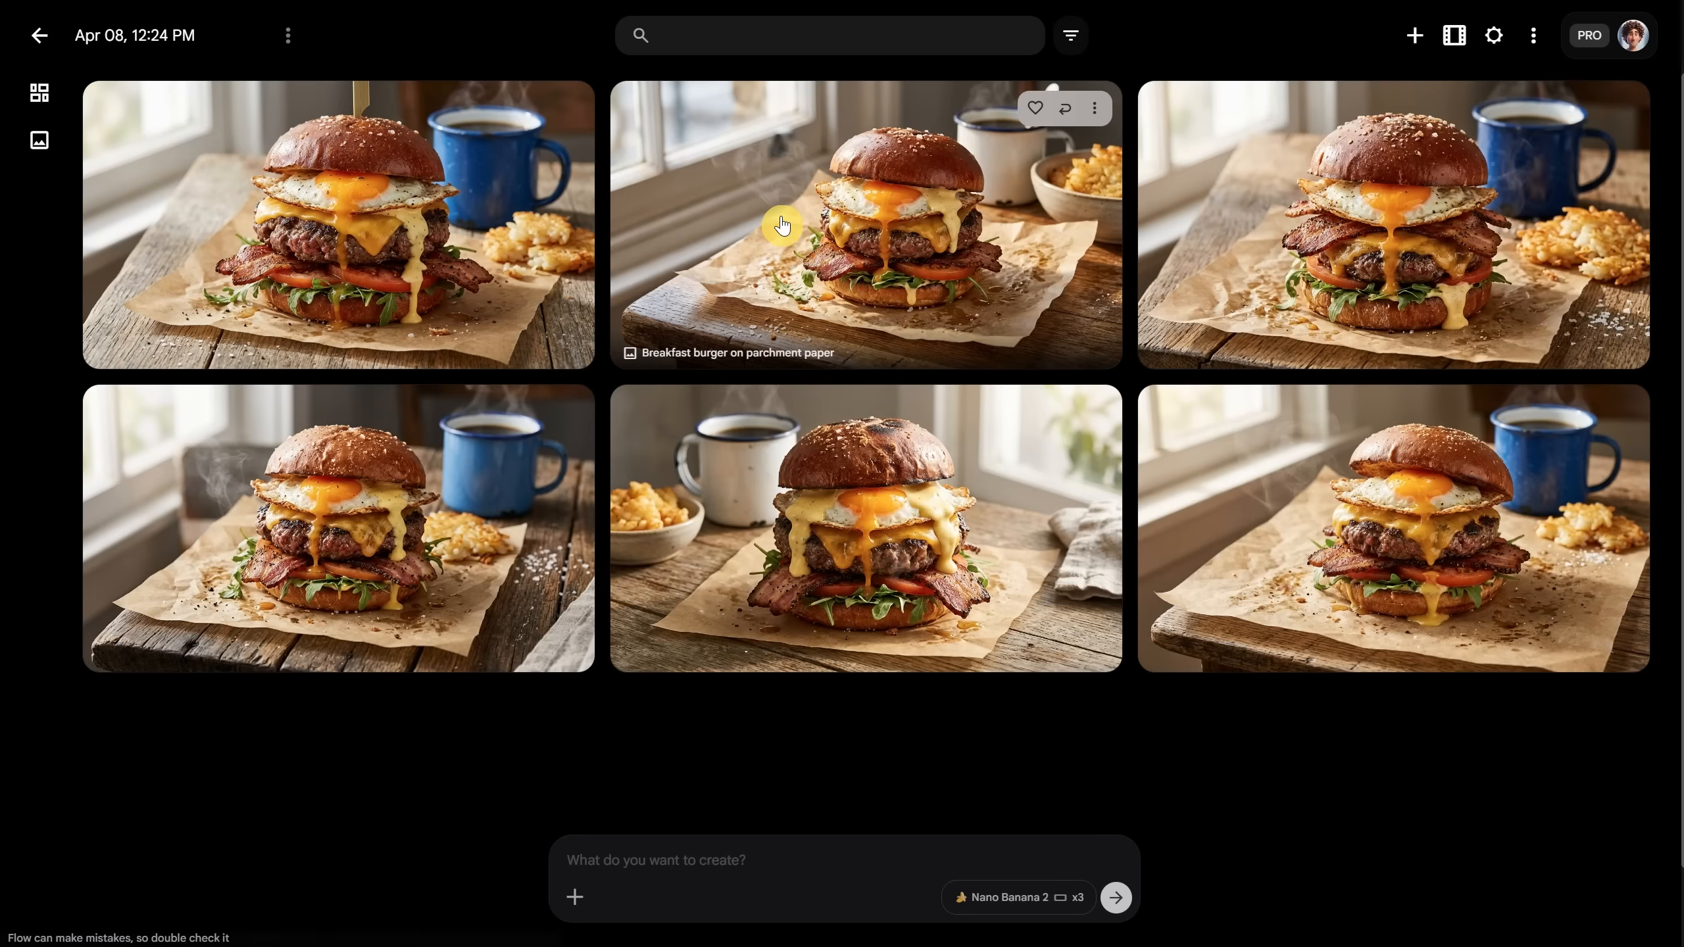
pyautogui.click(780, 217)
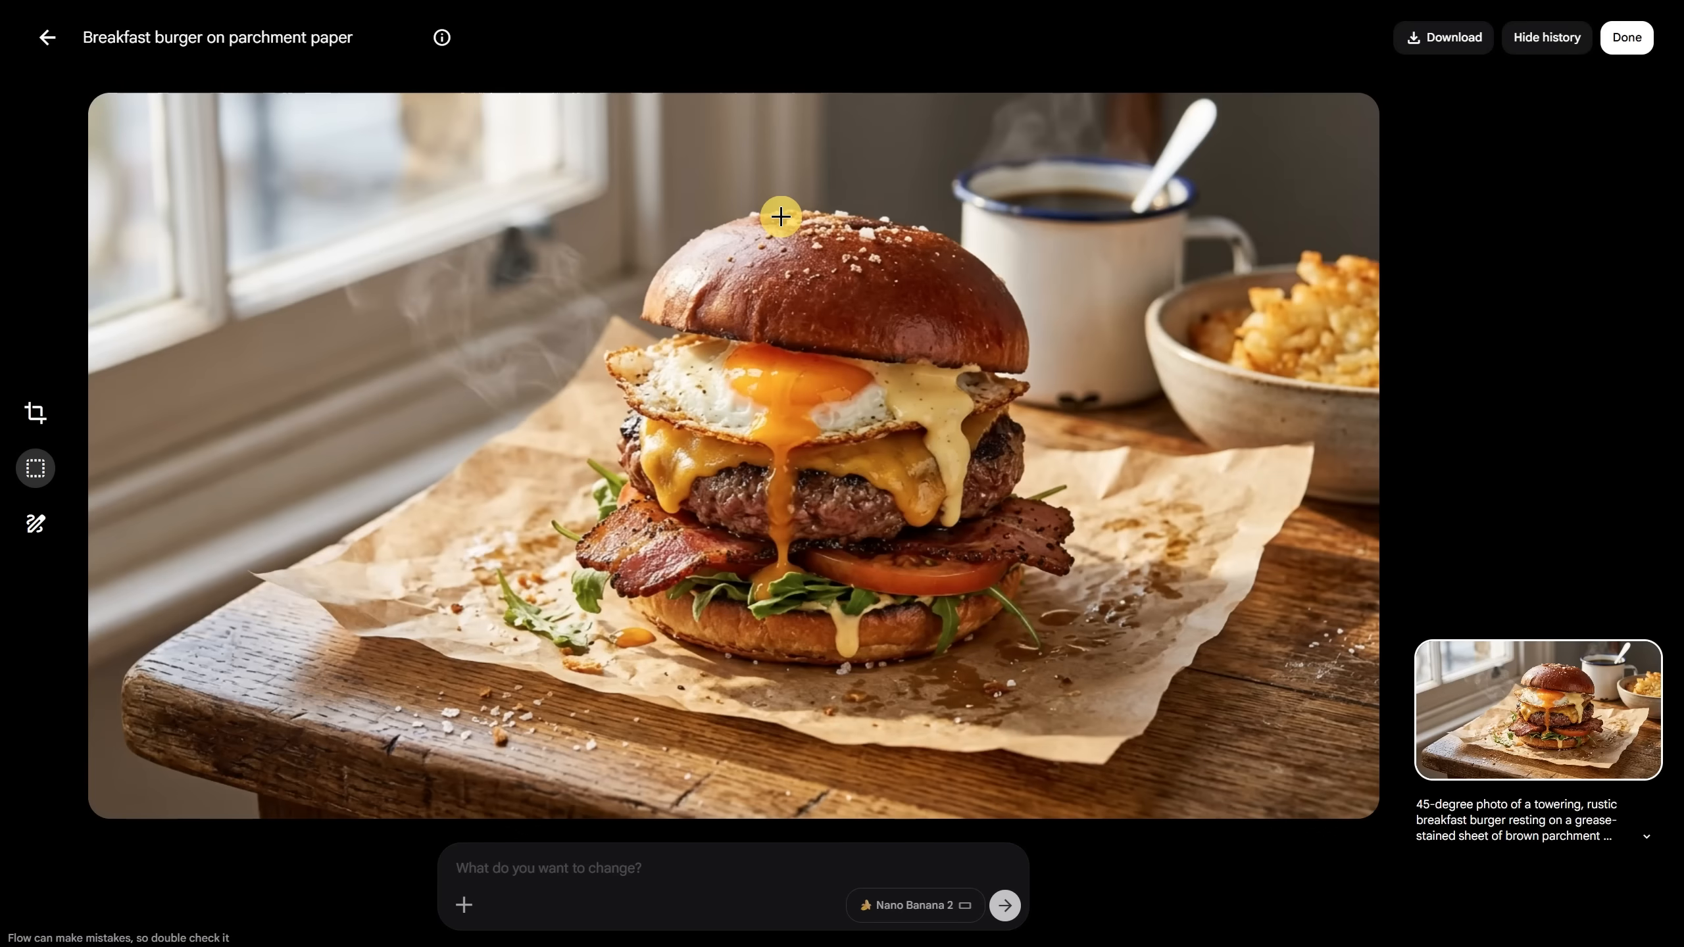
pyautogui.press('Right')
pyautogui.press('Right')
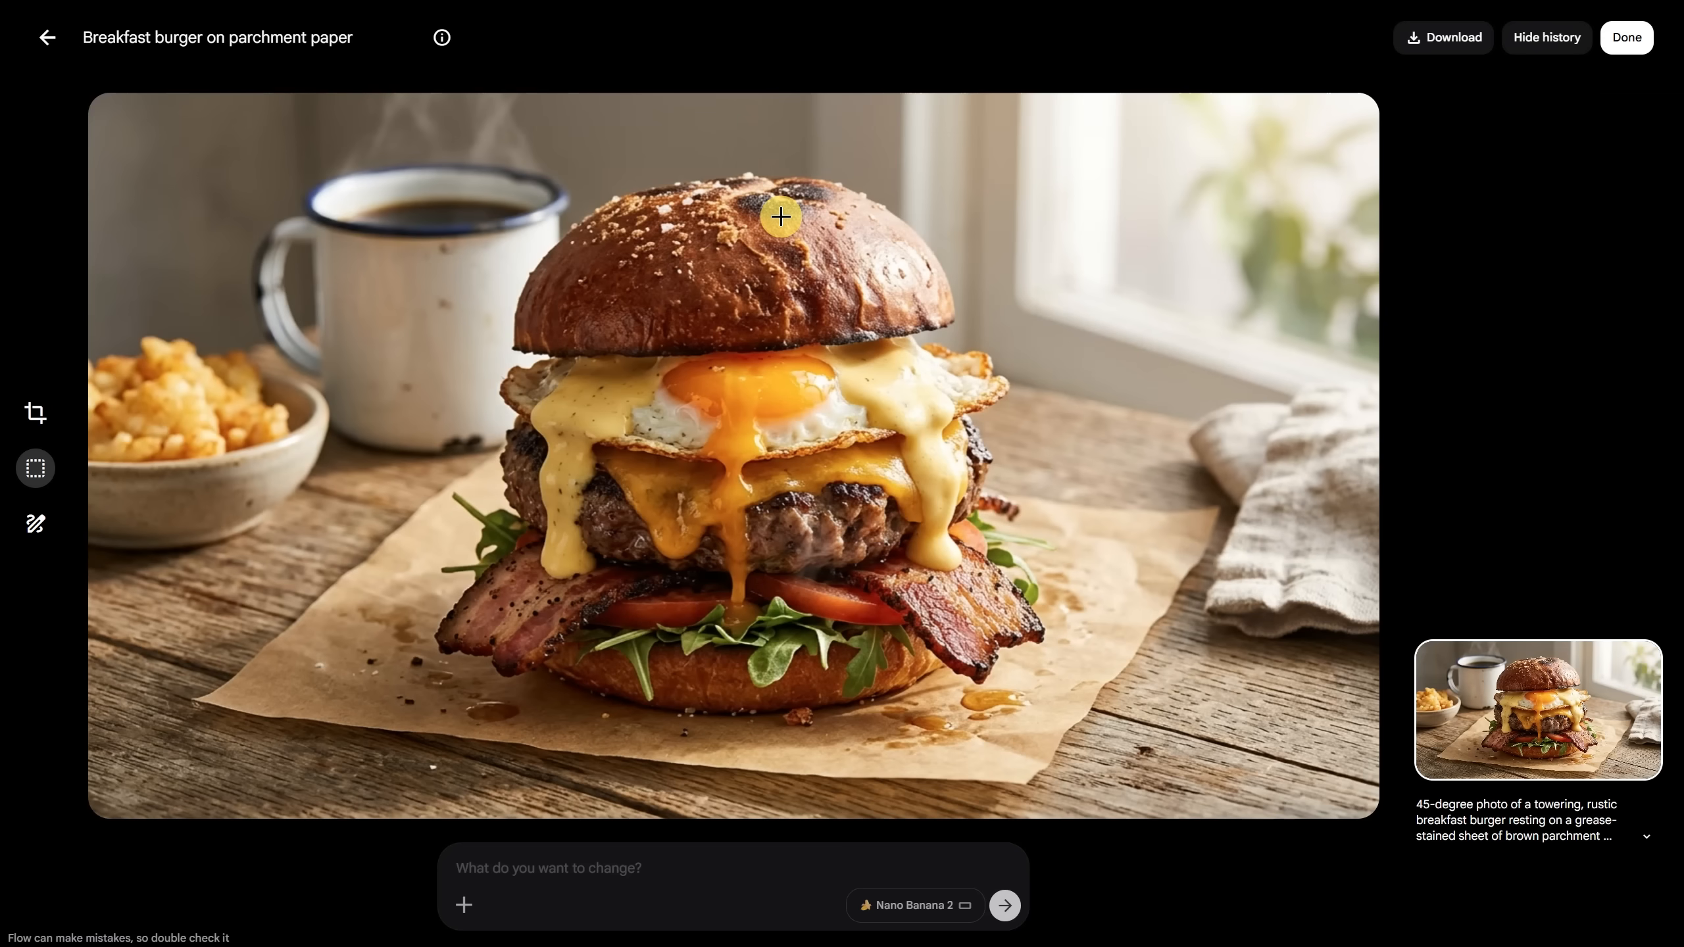
pyautogui.press('Right')
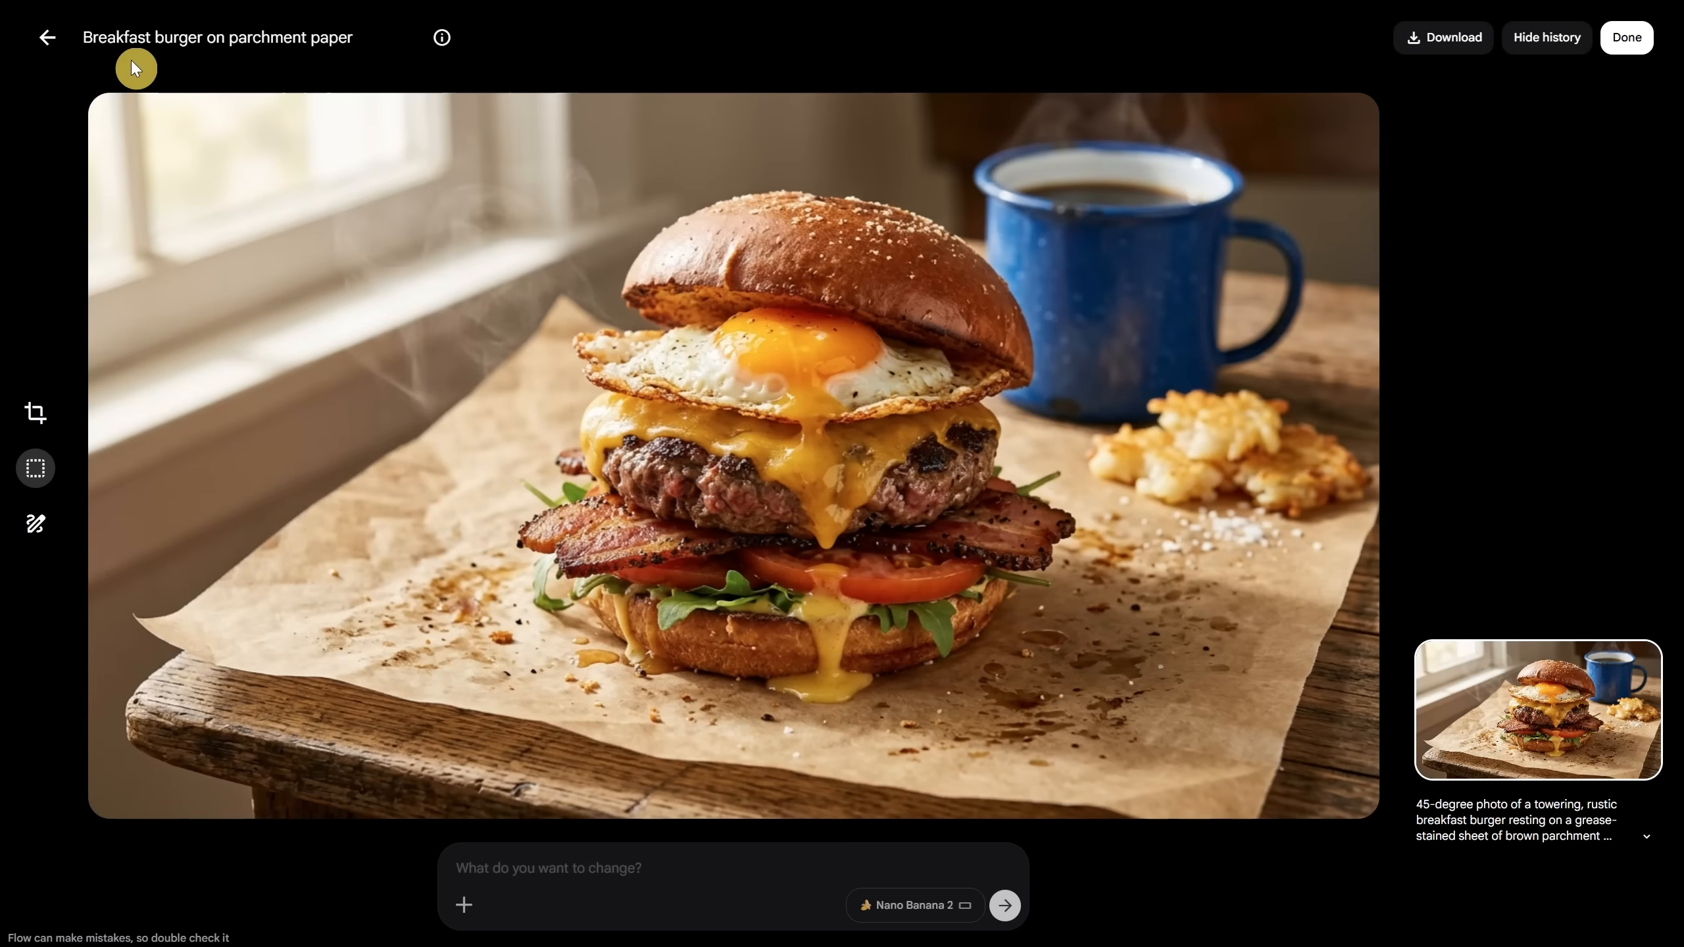
pyautogui.click(47, 48)
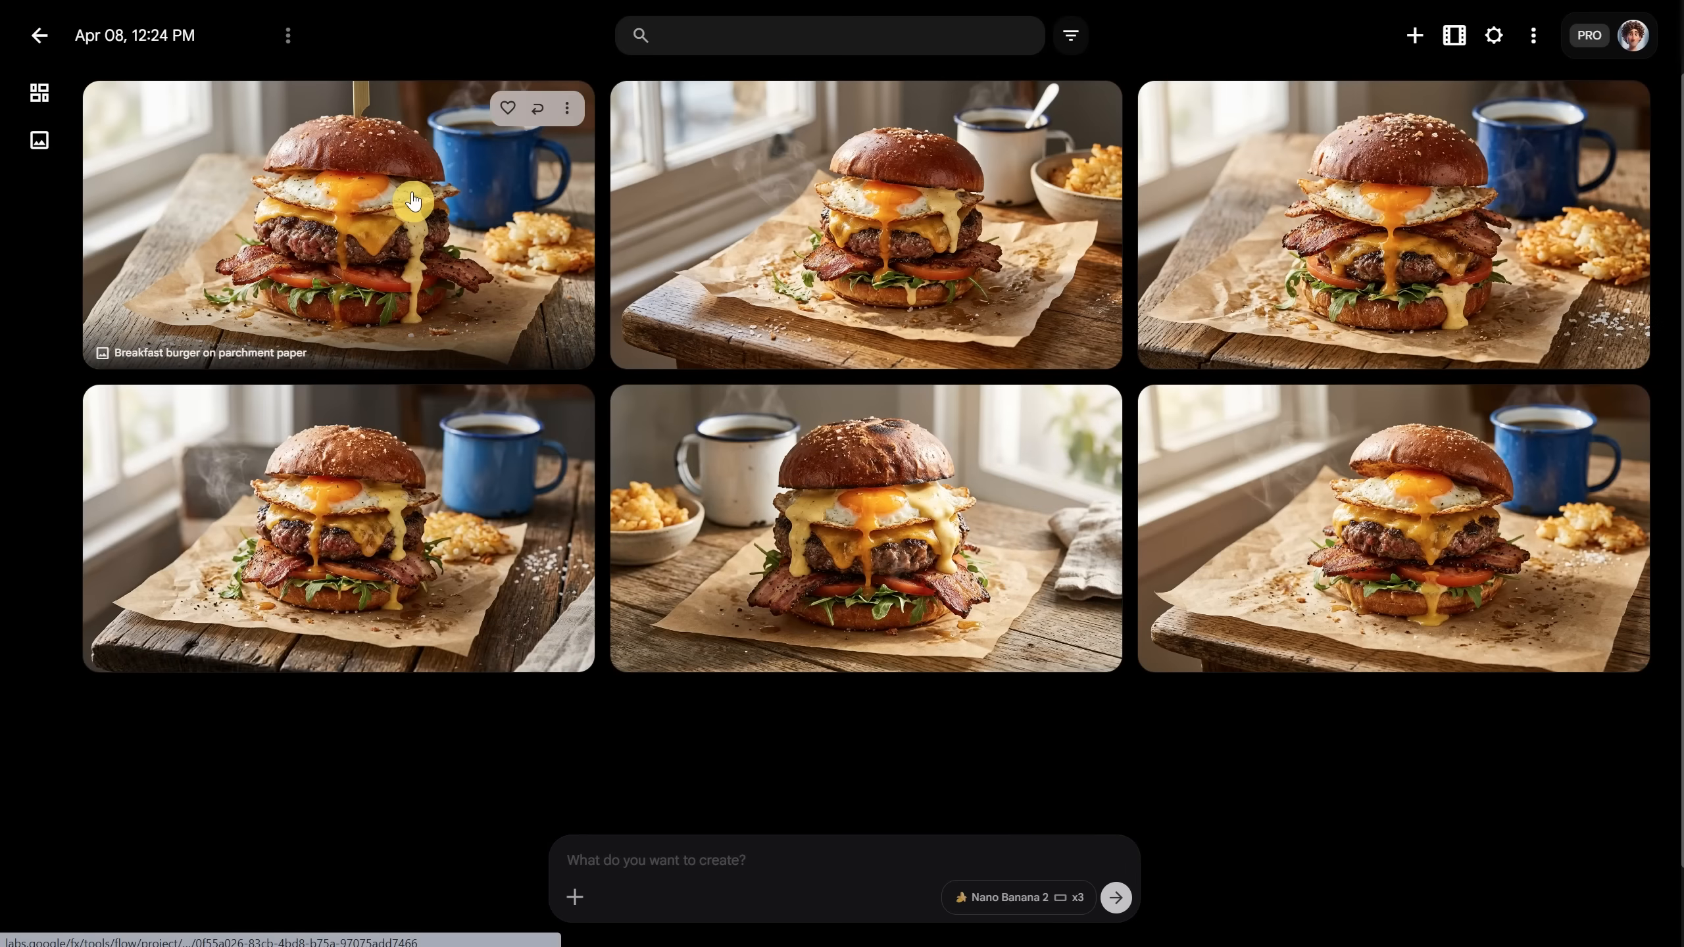
pyautogui.click(766, 811)
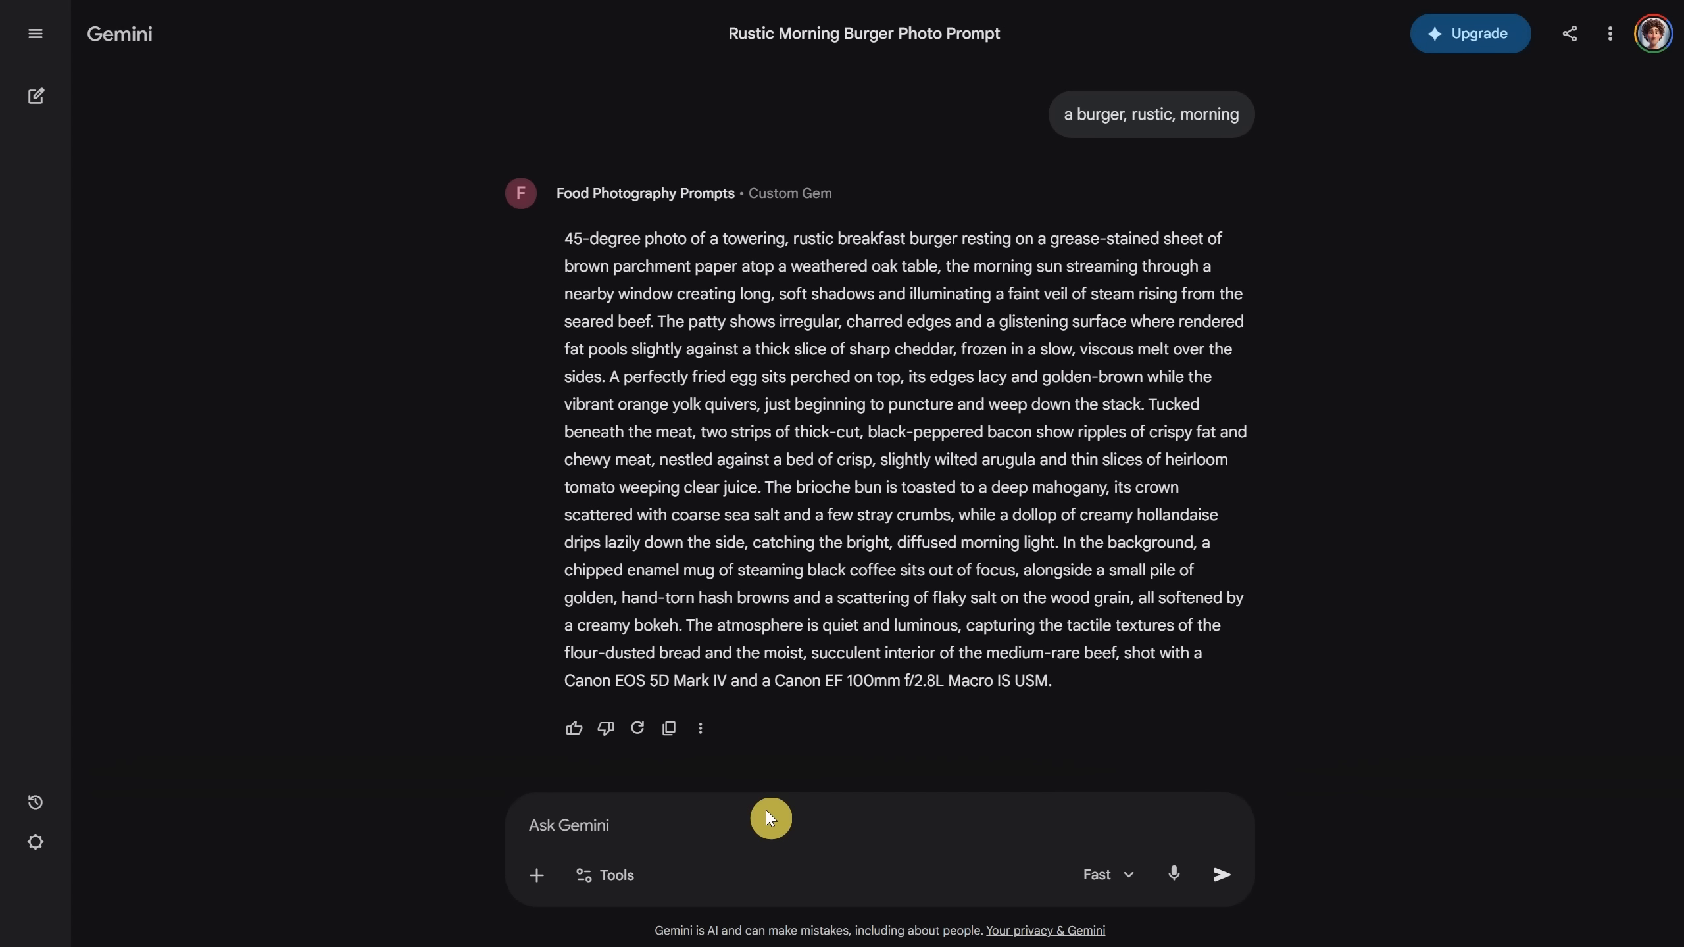
# Step: Ask Gemini to swap the egg for cheese and make it a cheeseburger, then copy the reply
pyautogui.write('i dont want to have')
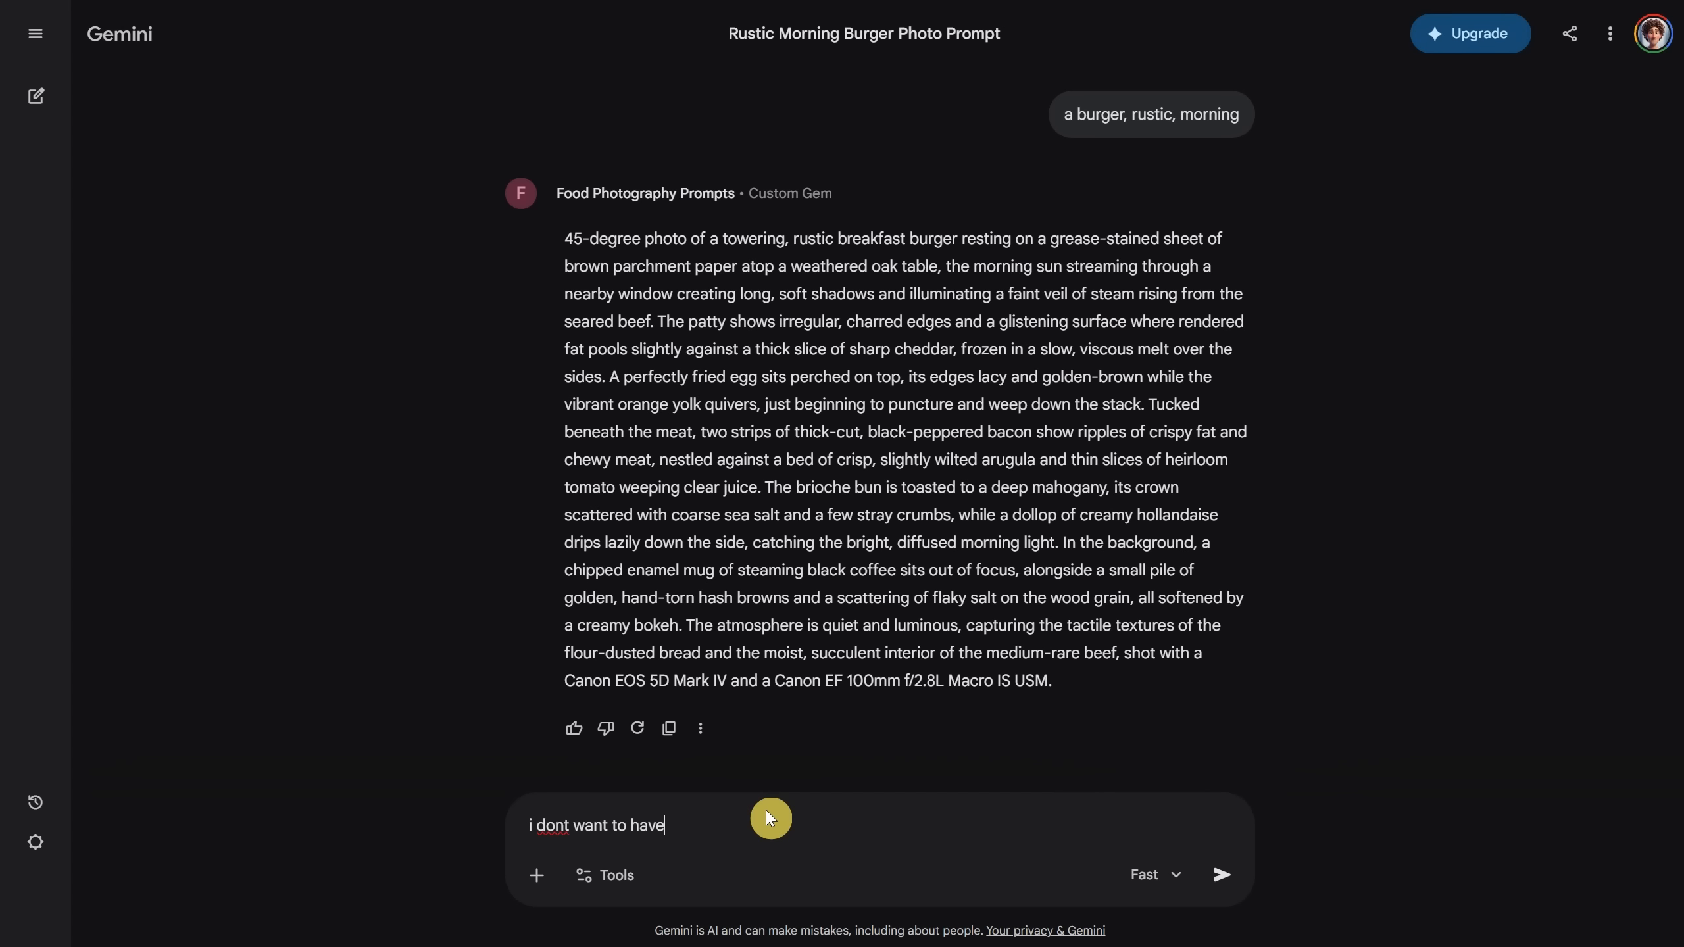
pyautogui.write(' egg, i want cheese instead, make it cheeseburger')
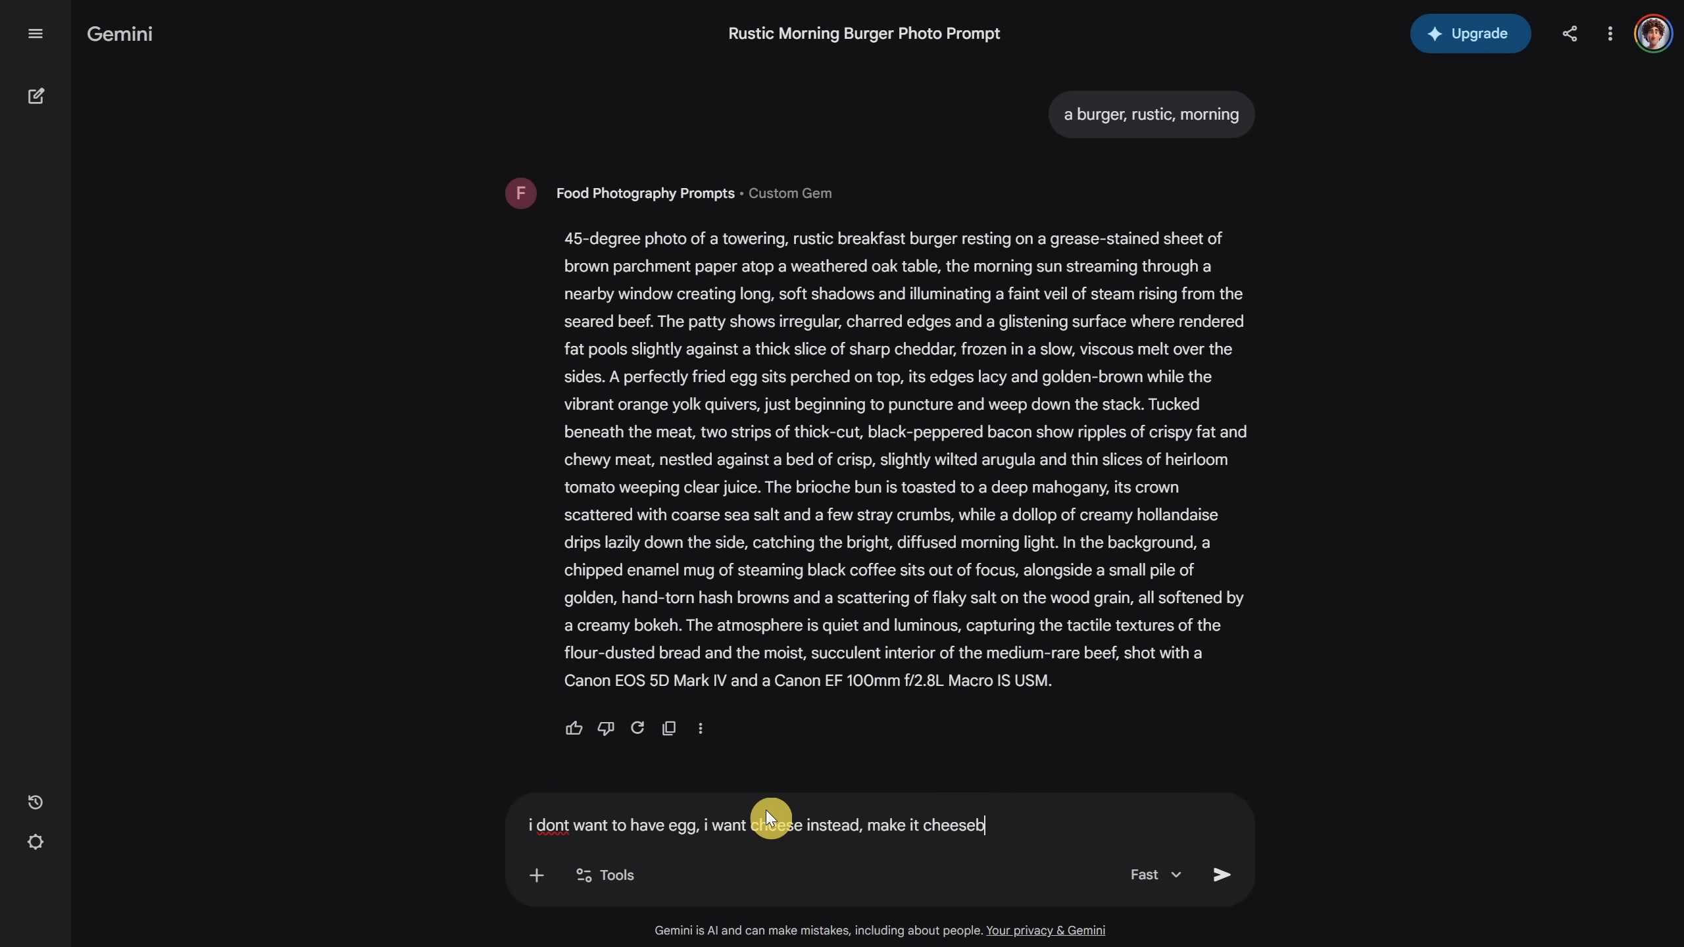
pyautogui.press('Return')
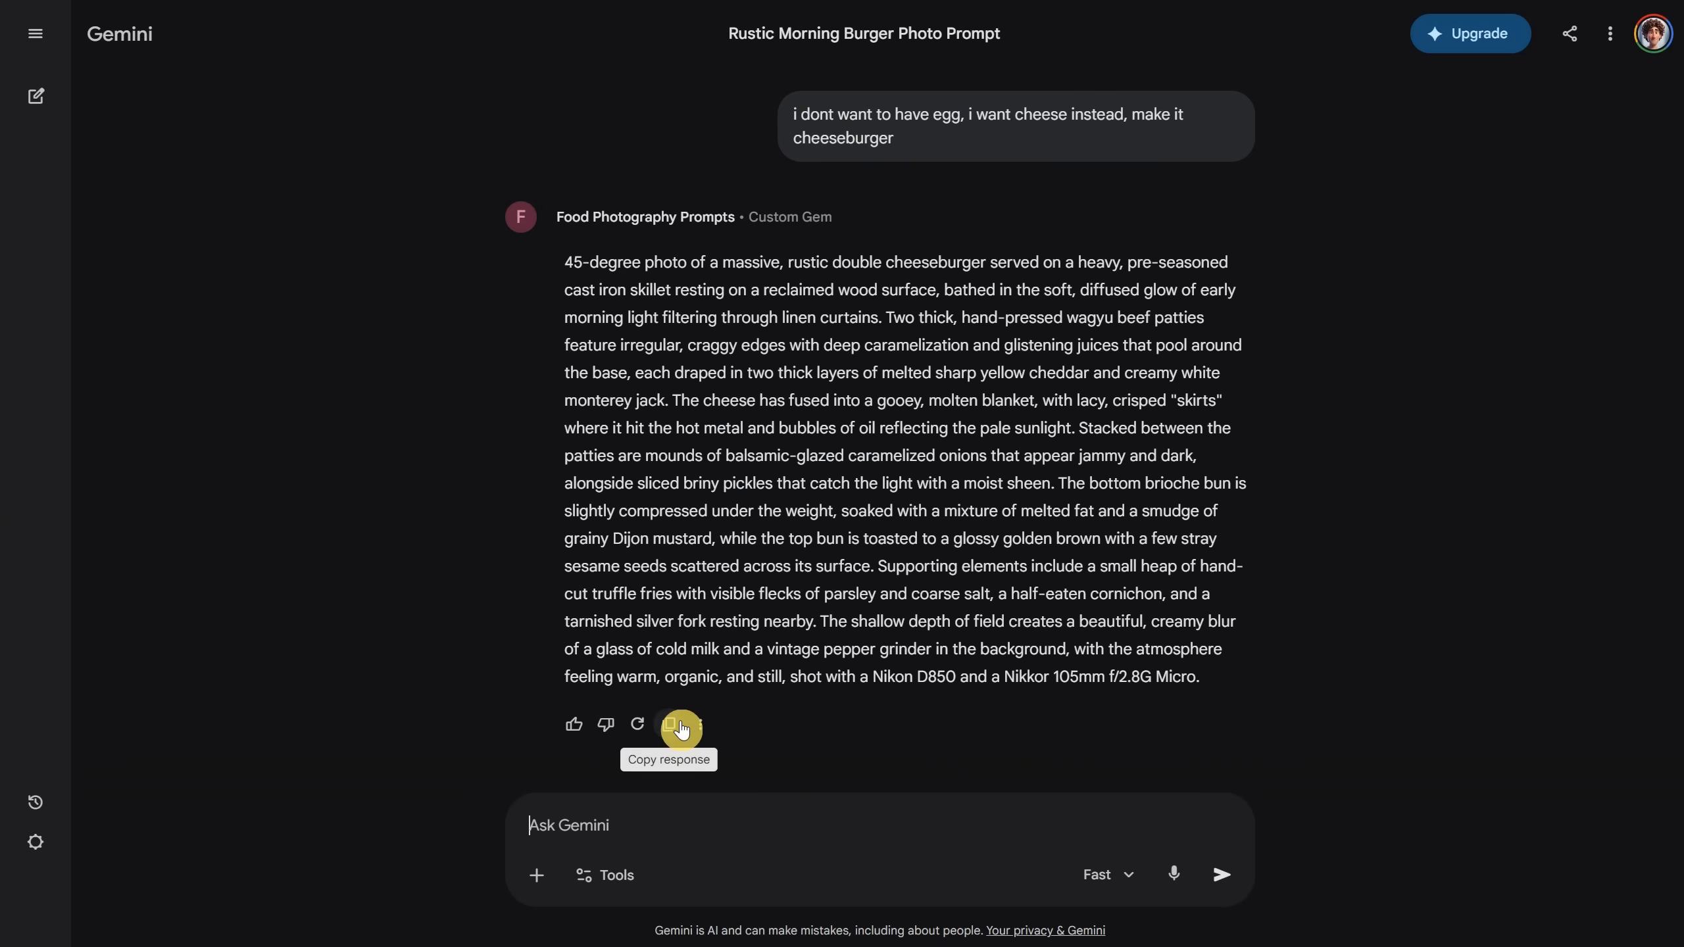
pyautogui.click(680, 727)
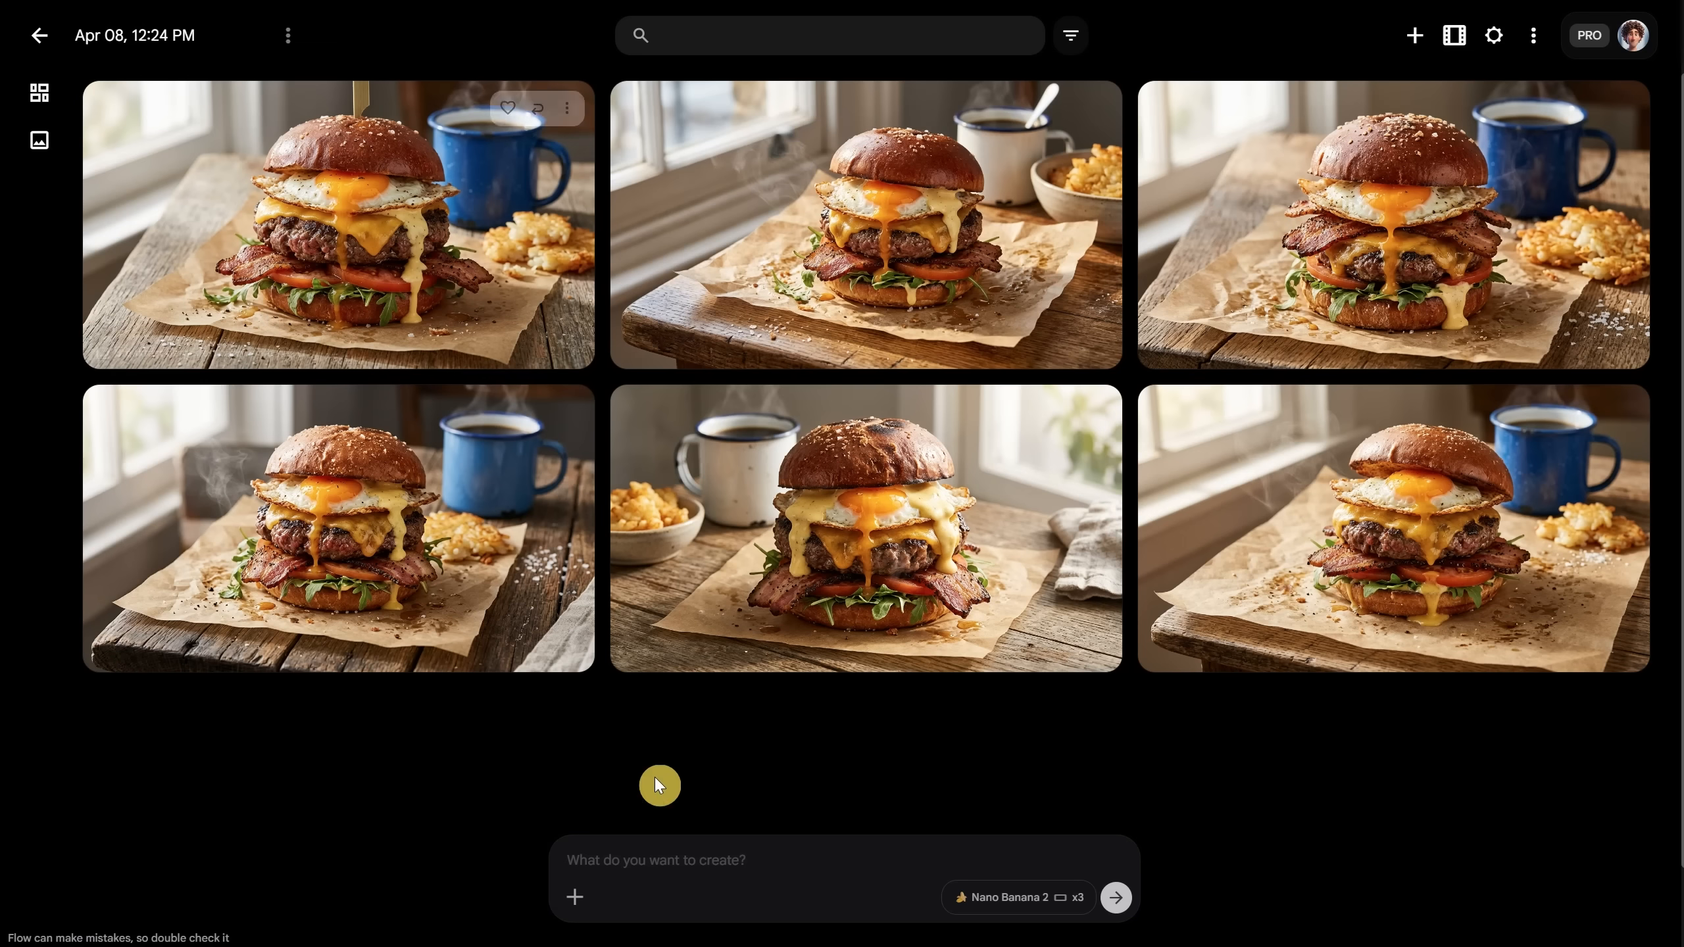
# Step: Paste the cheeseburger prompt into Flow and generate three new images
pyautogui.click(659, 844)
pyautogui.hotkey('ctrl', 'v')
pyautogui.click(1087, 903)
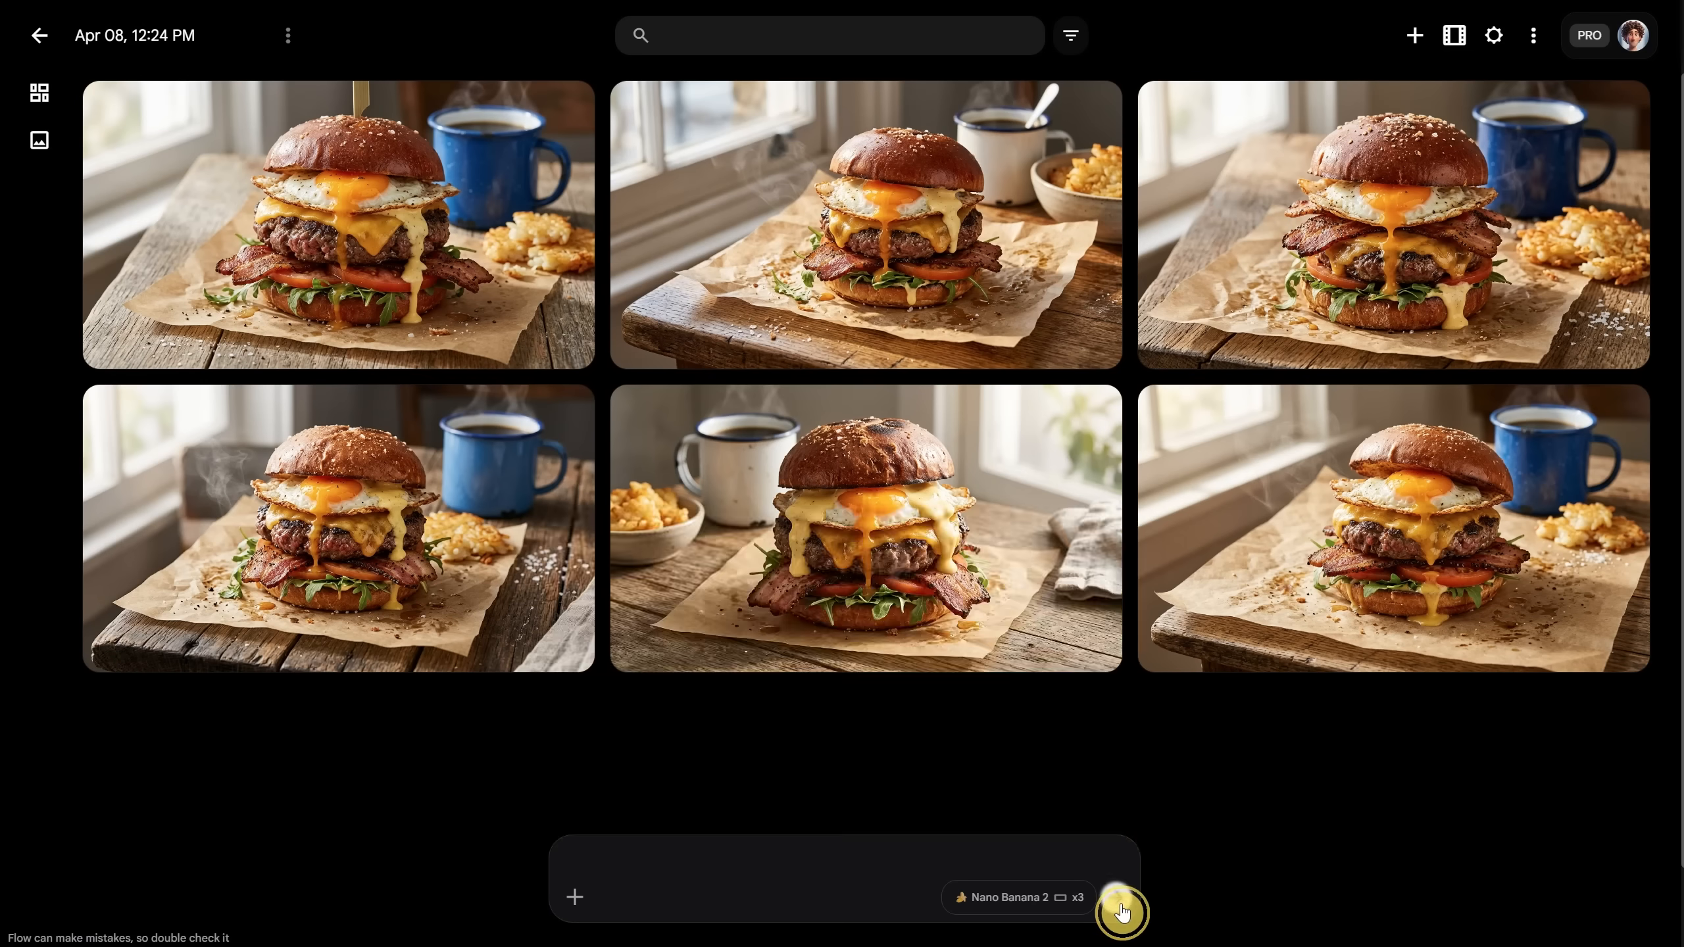
# Step: Step through the cheeseburger variants at full size and go back to the gallery
pyautogui.click(342, 219)
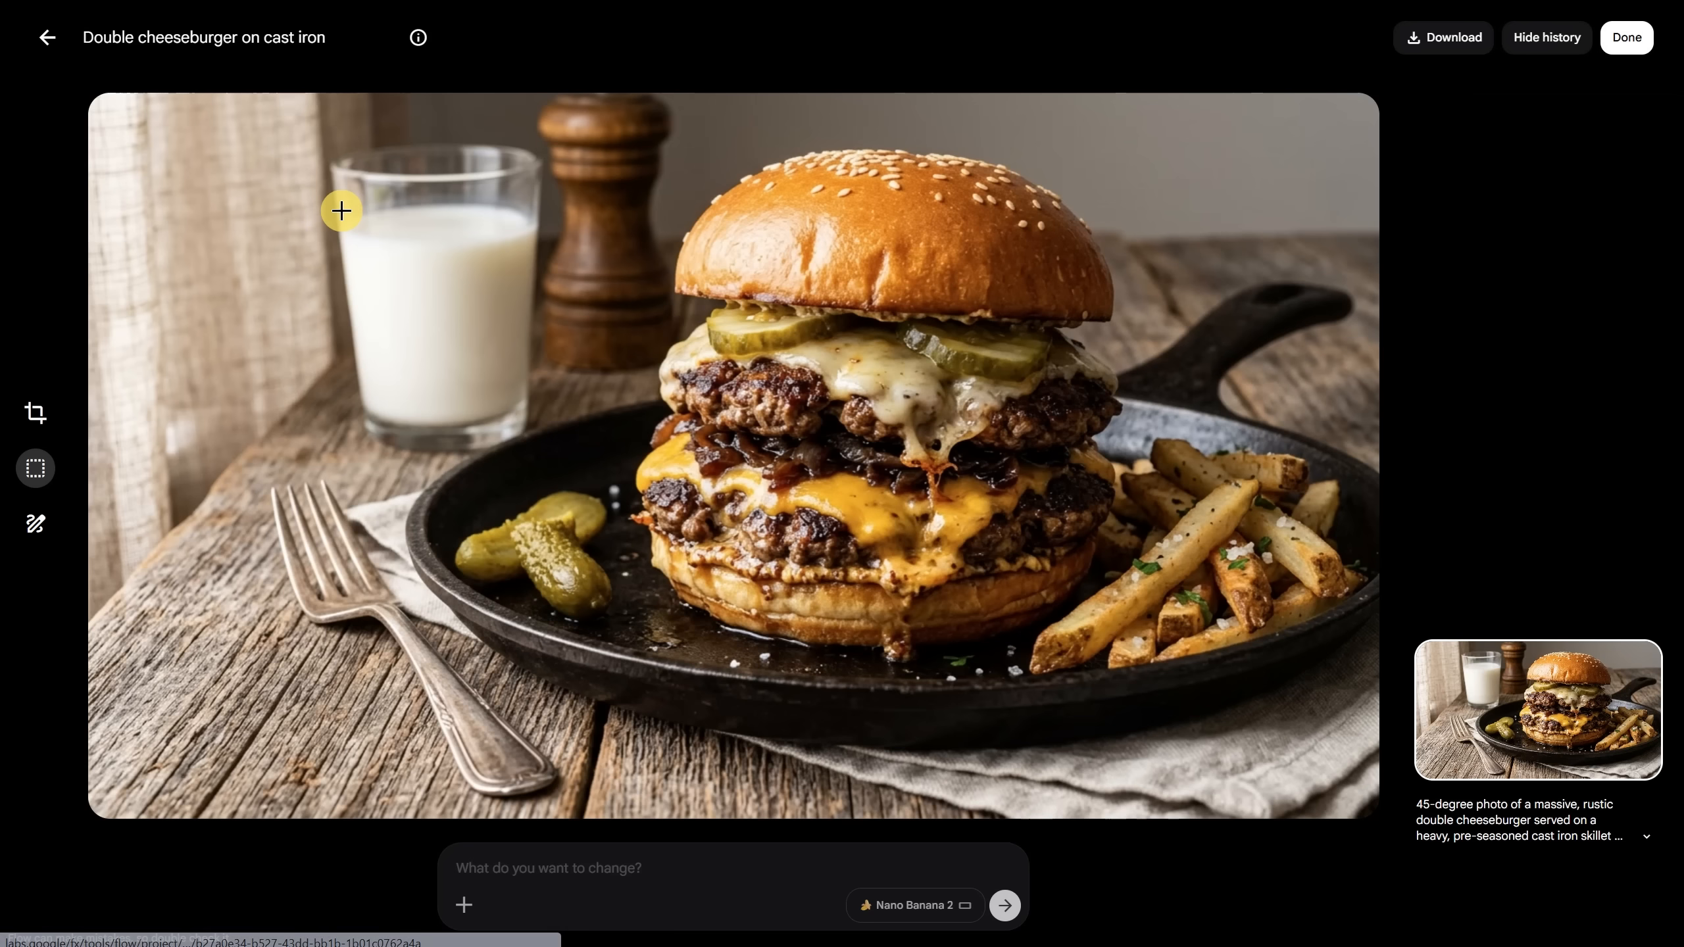
pyautogui.press('Right')
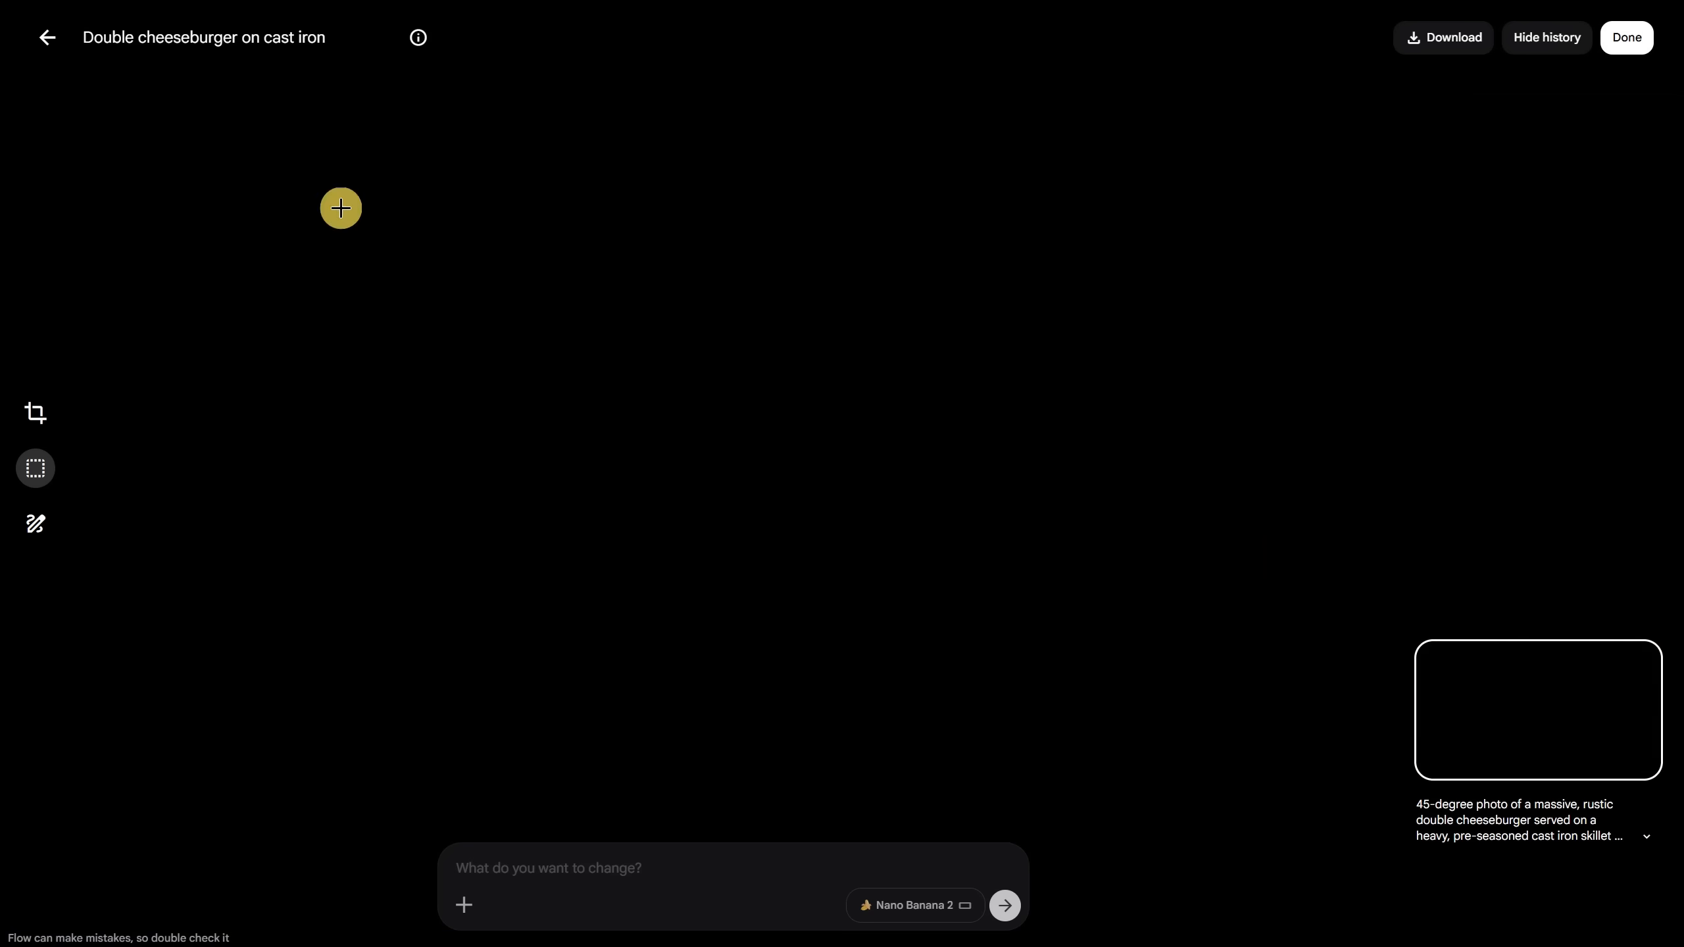
pyautogui.press('Right')
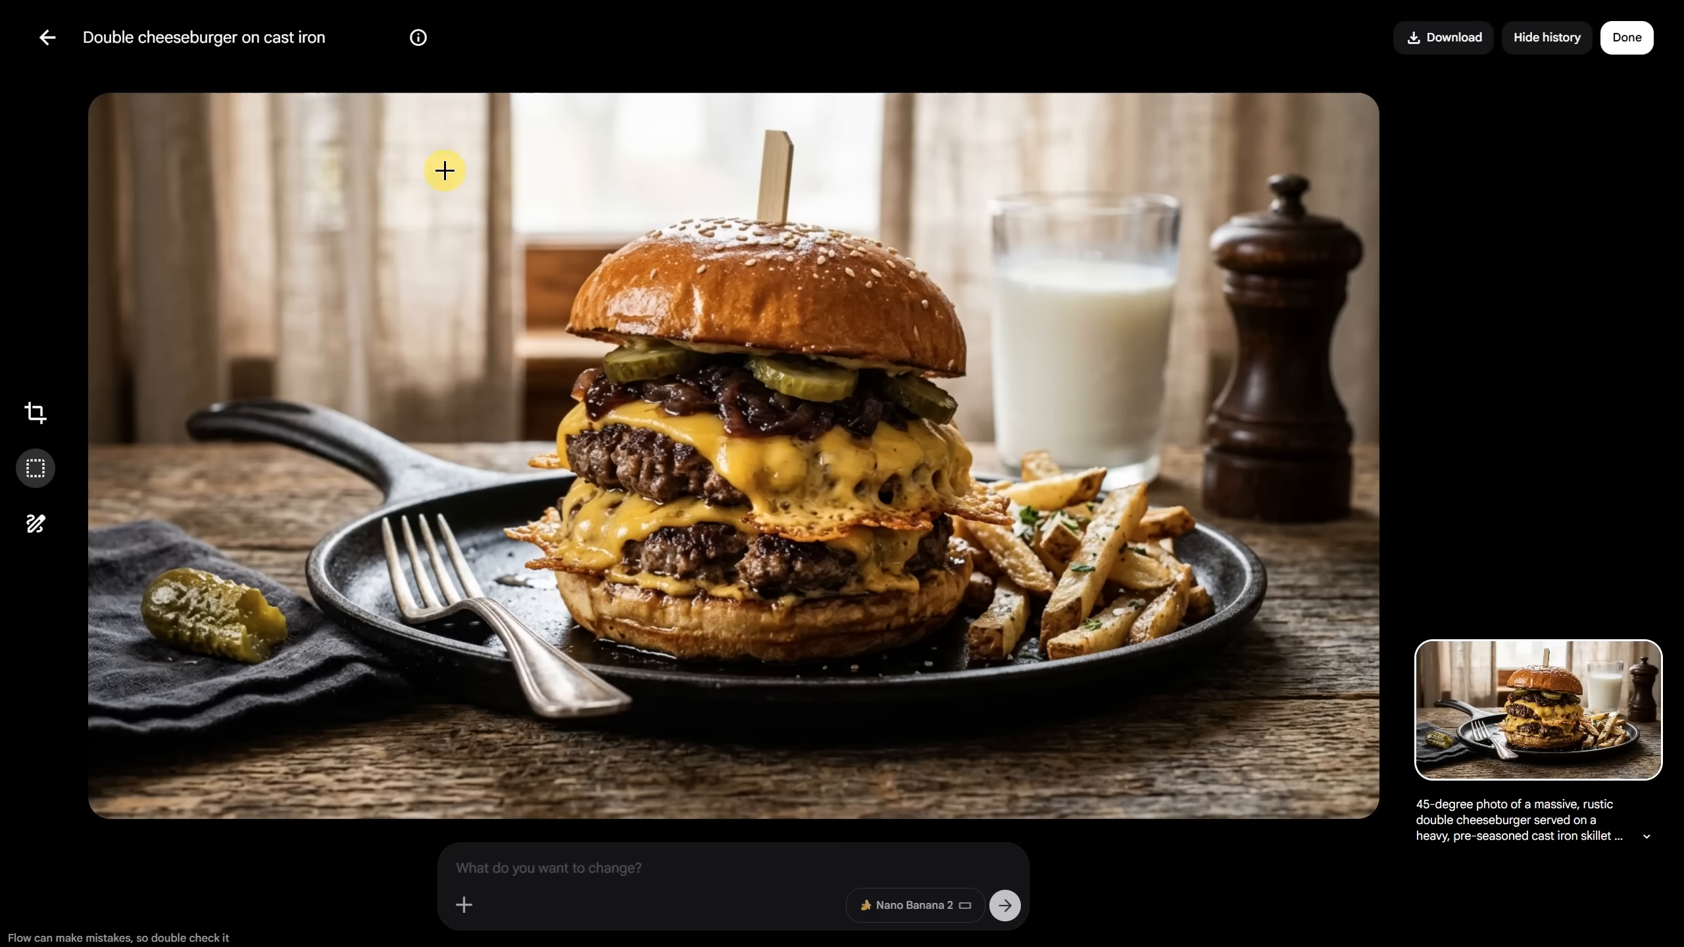
pyautogui.click(48, 39)
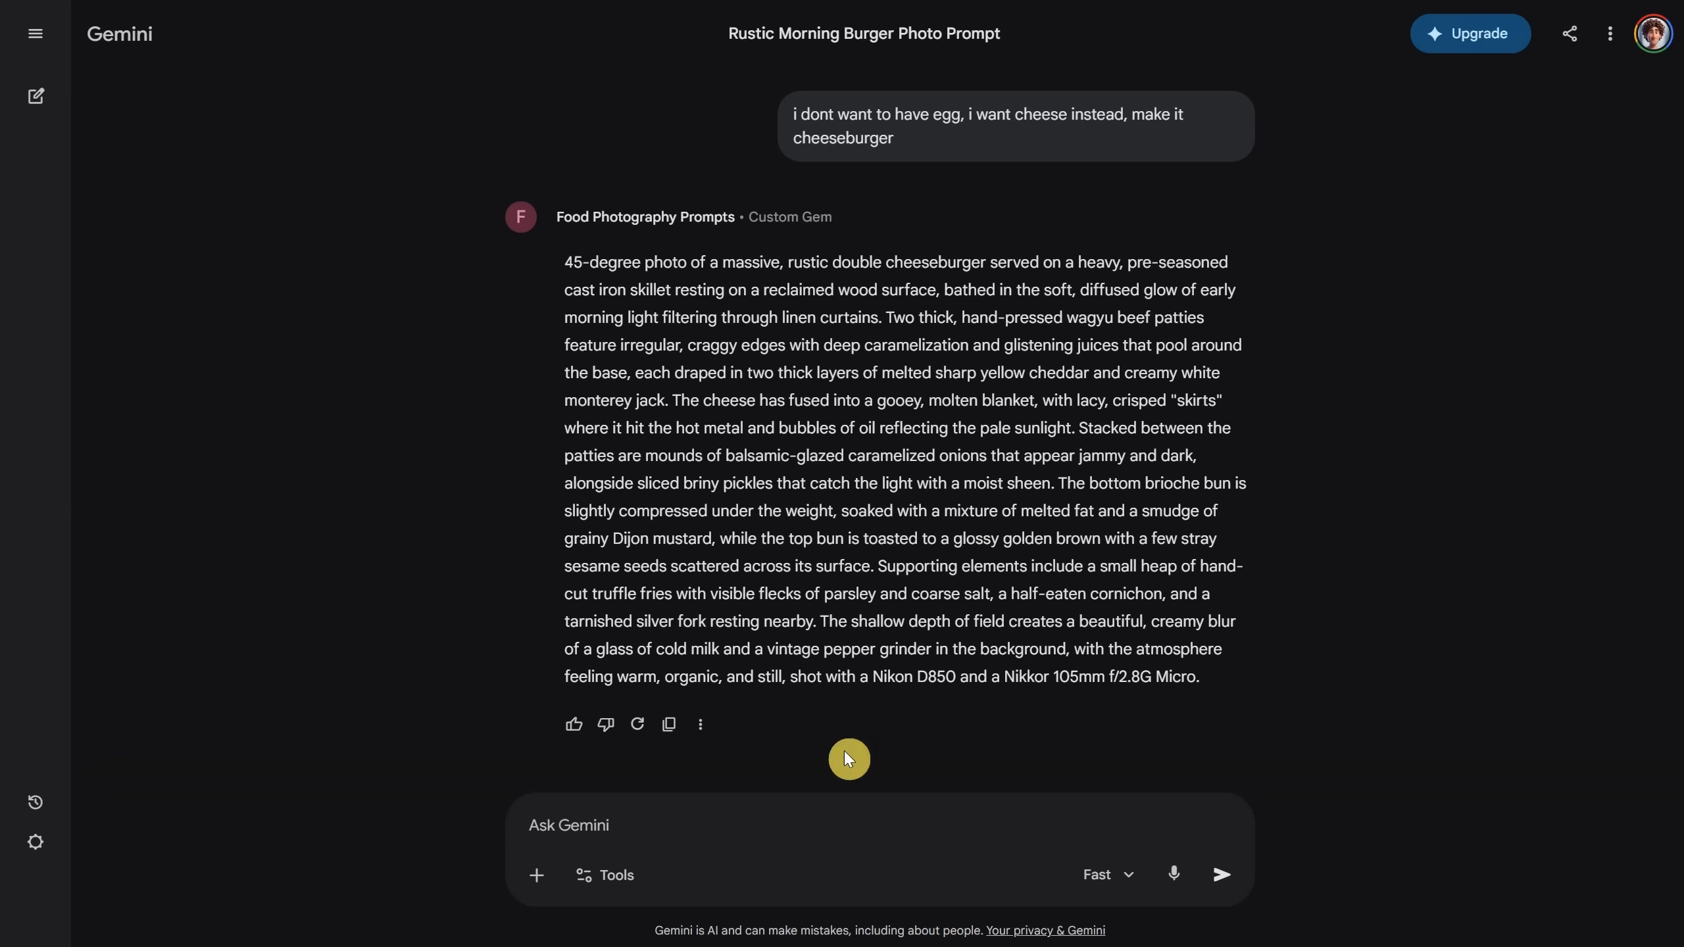
# Step: Request an exotic cocktail with blurred palm trees and turquoise water from the gem
pyautogui.click(725, 826)
pyautogui.write('exotic ')
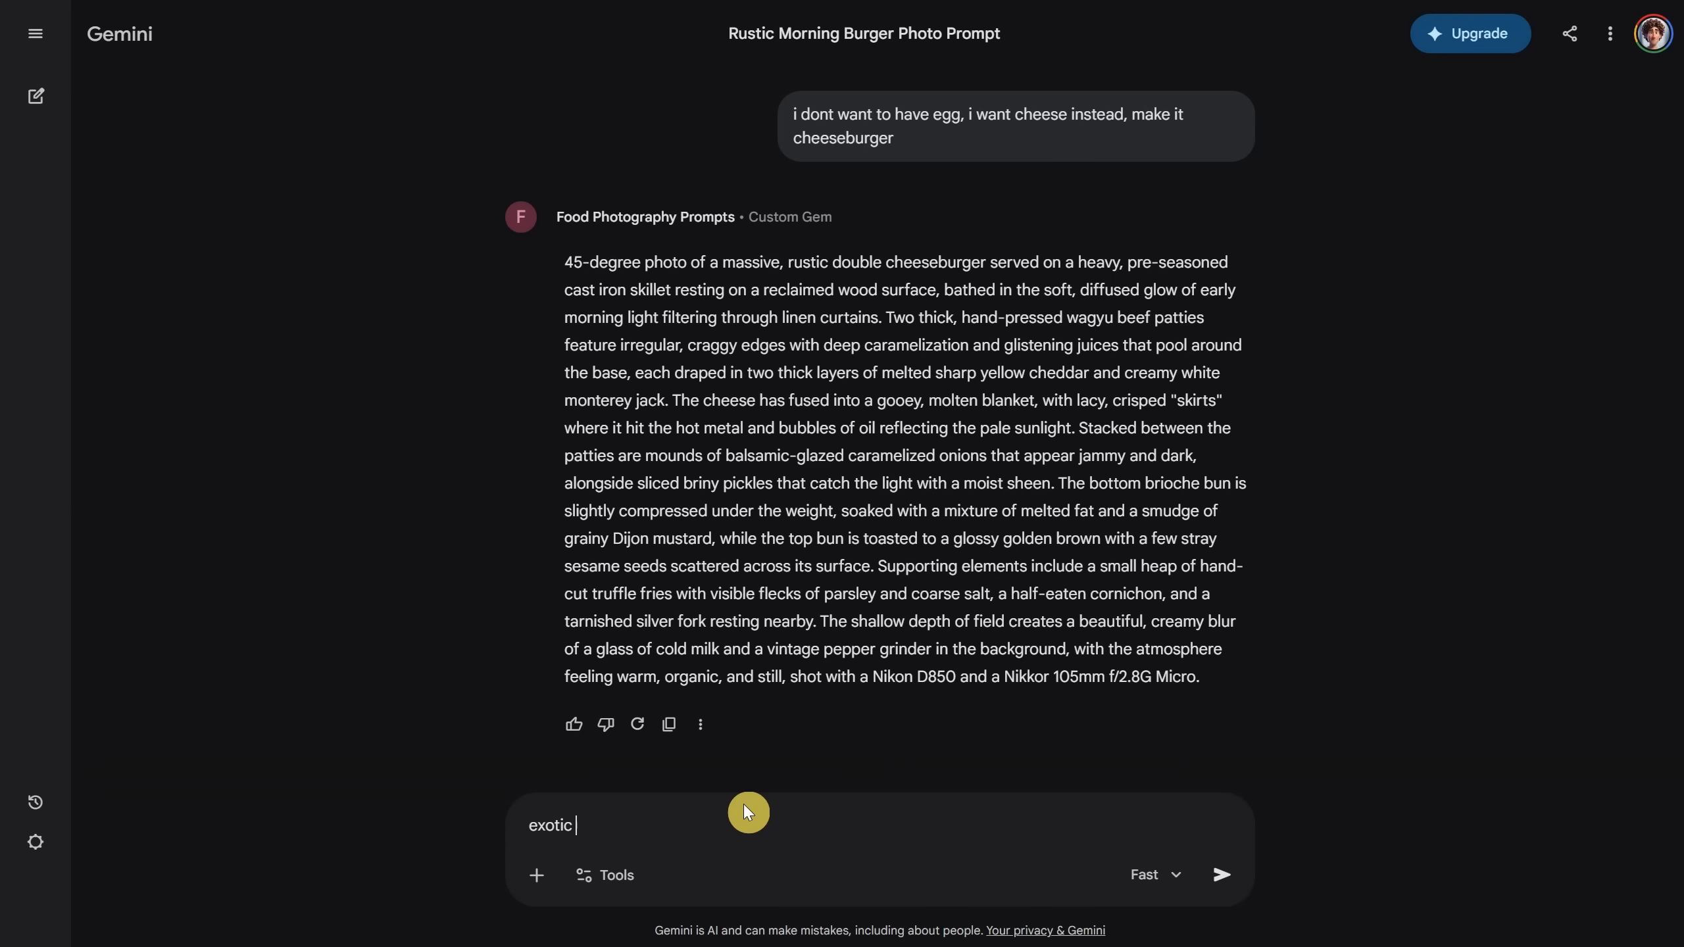
pyautogui.write('cocktail, palm tree blurred in the distance, turqoi')
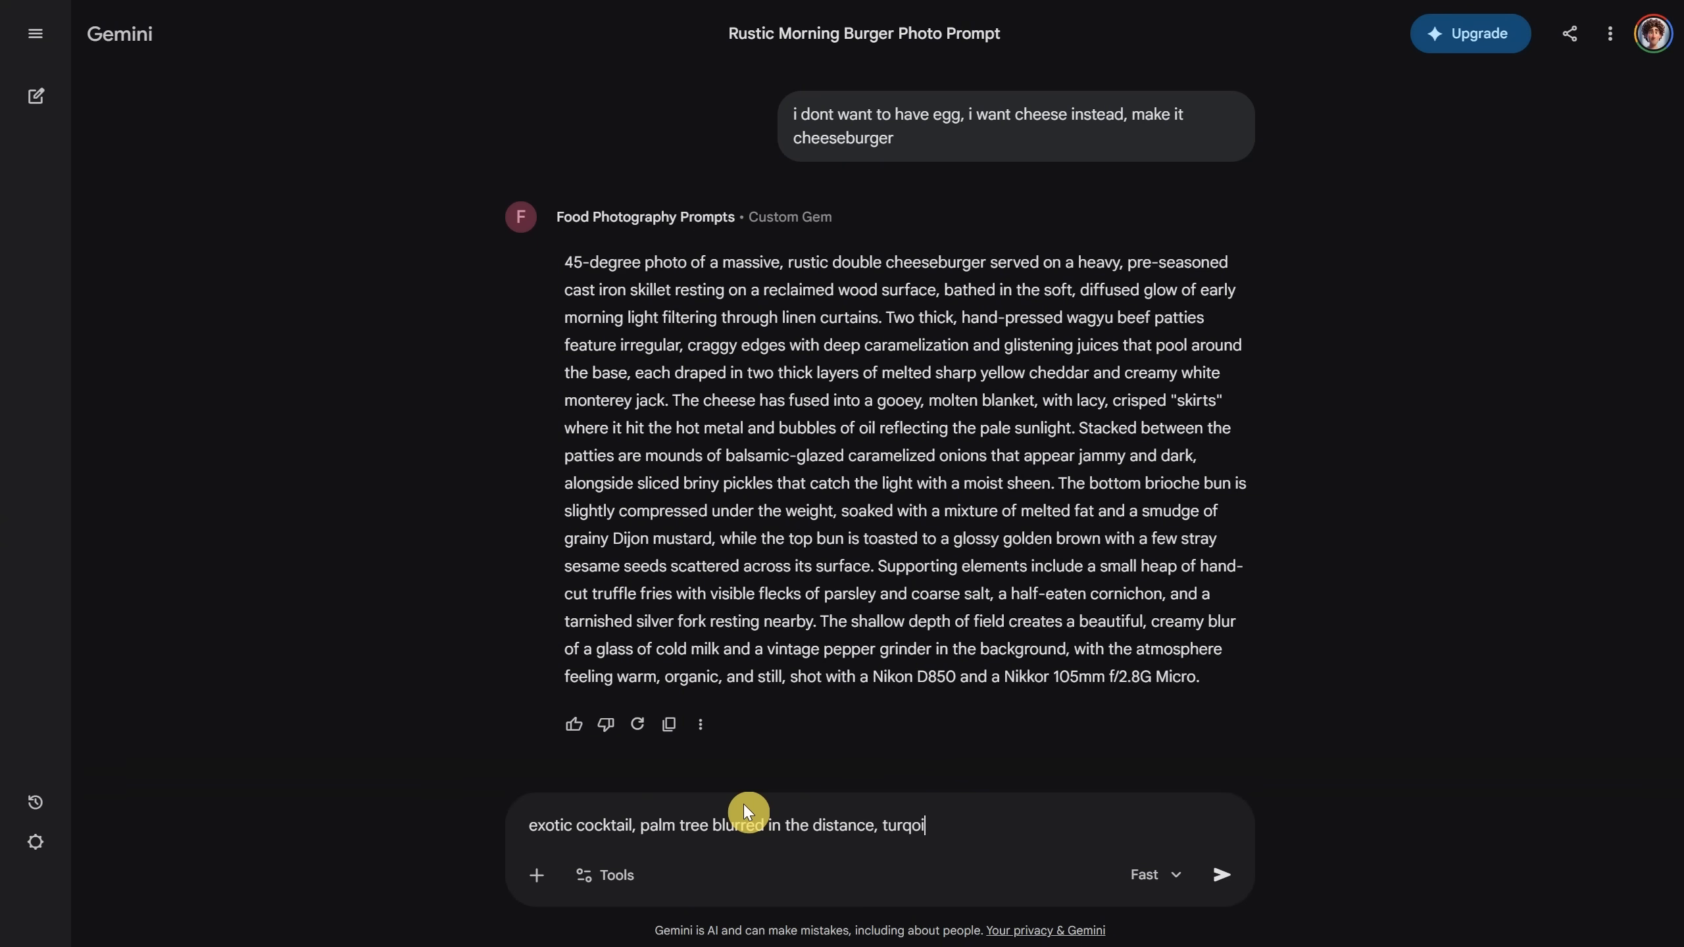
pyautogui.write('se water')
pyautogui.press('Return')
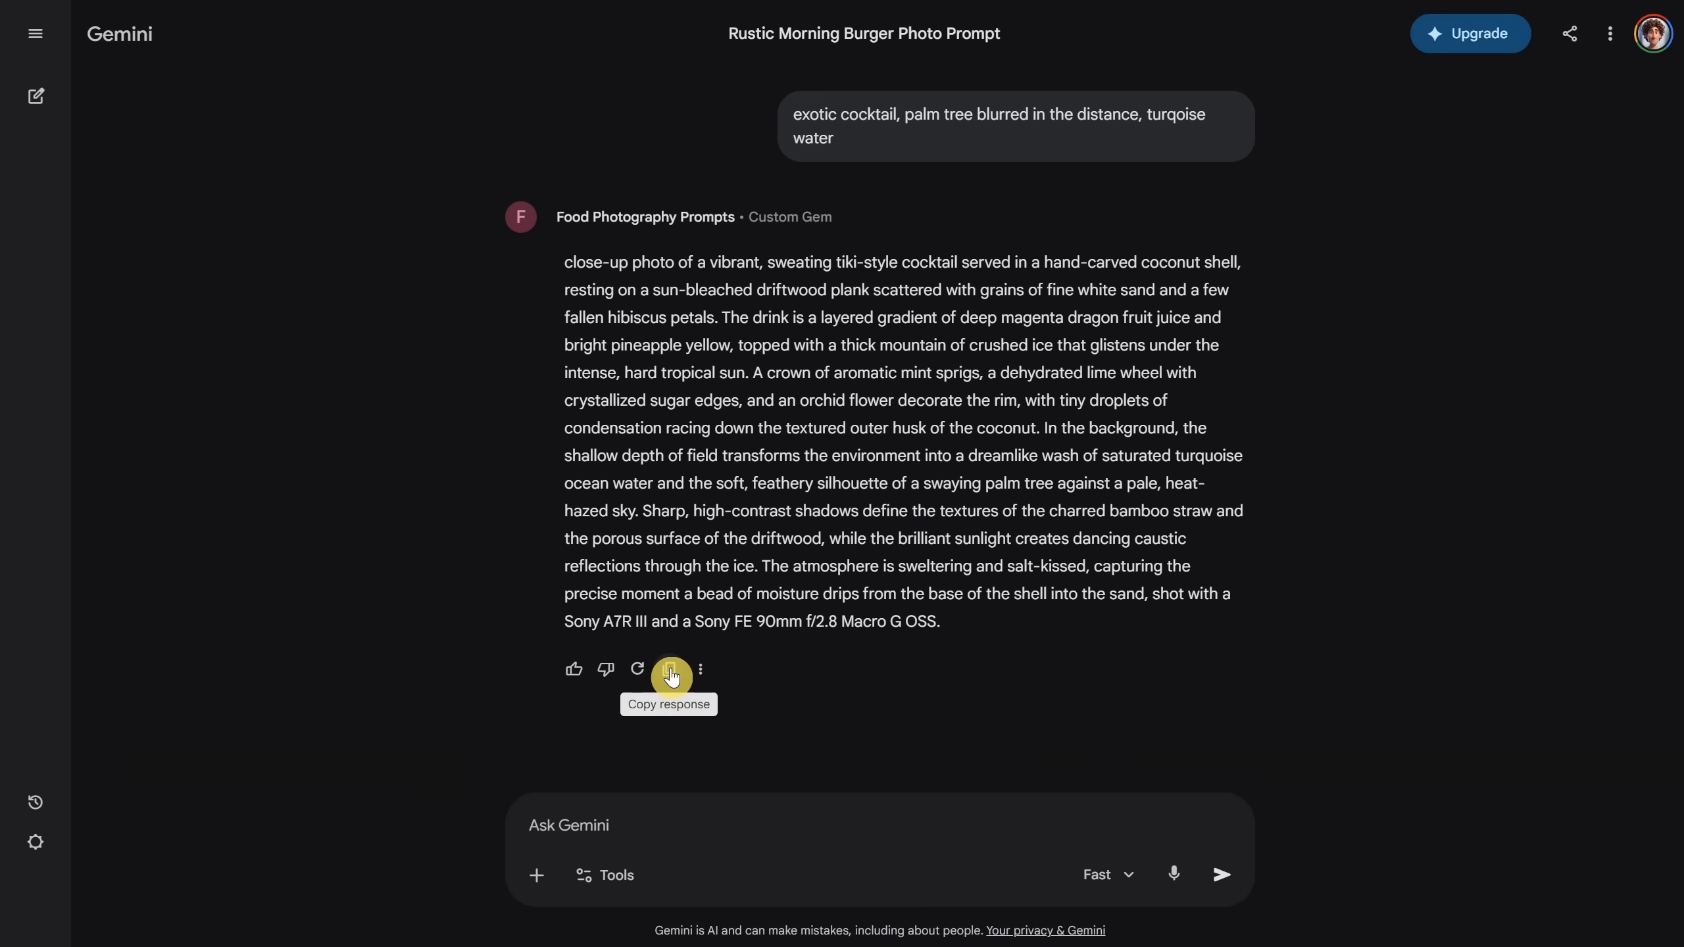
# Step: Copy the cocktail prompt, then request 'whisky bottle and glass half full'
pyautogui.click(670, 673)
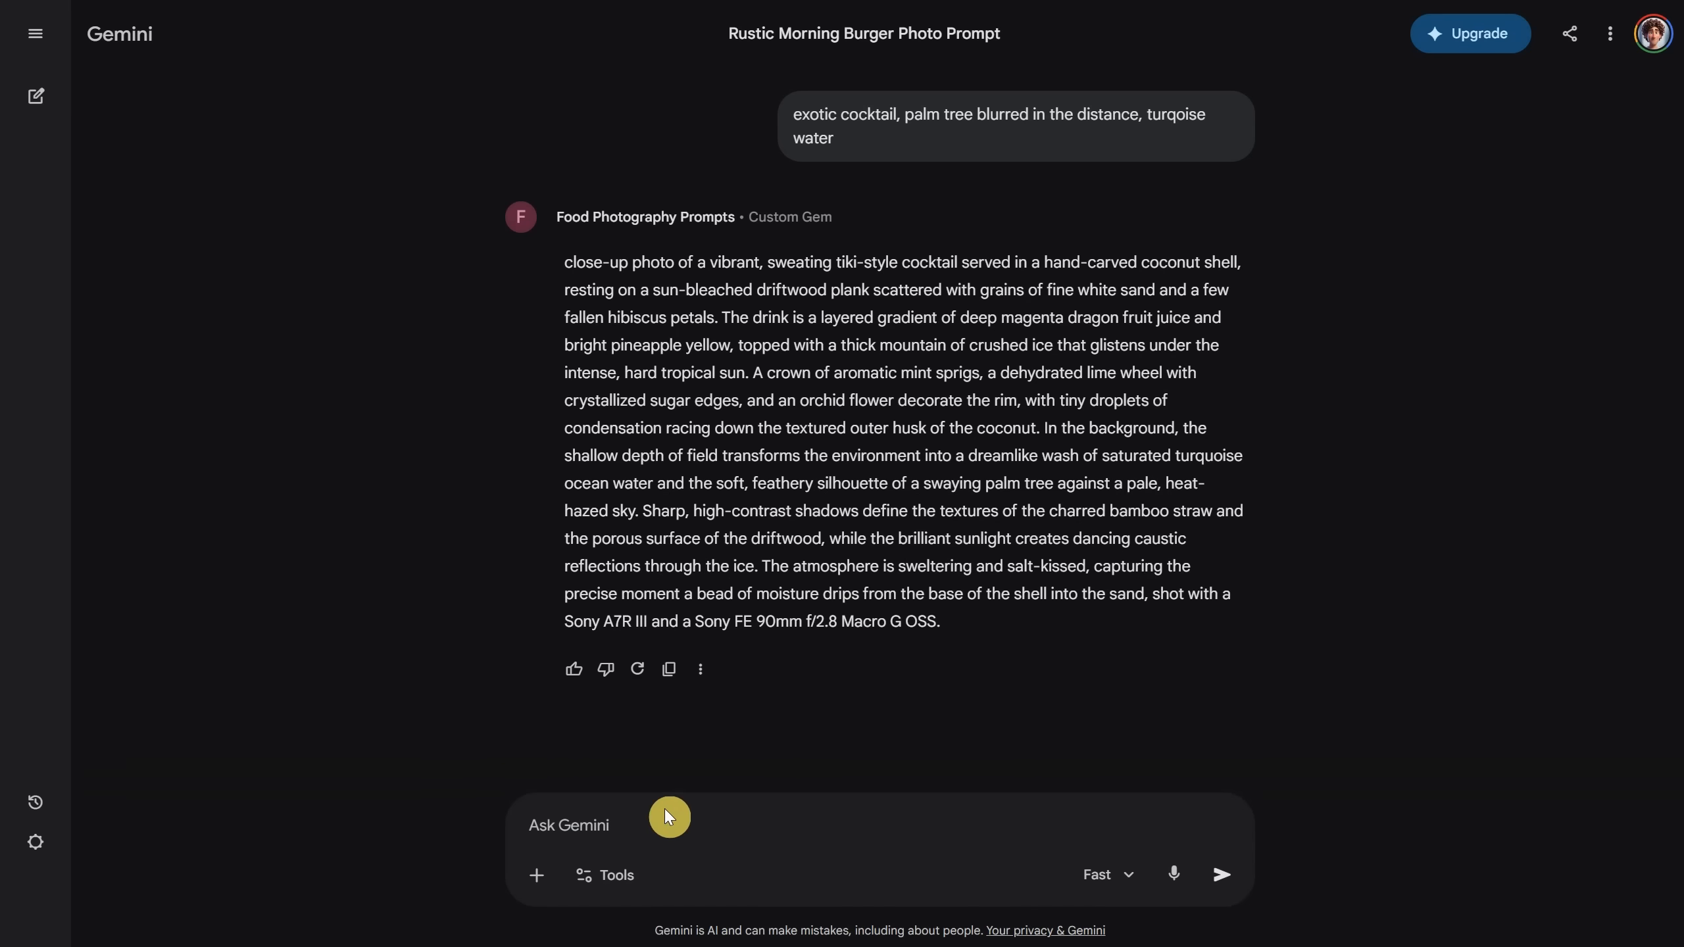
pyautogui.write('whisky bottle and glass half full')
pyautogui.press('Return')
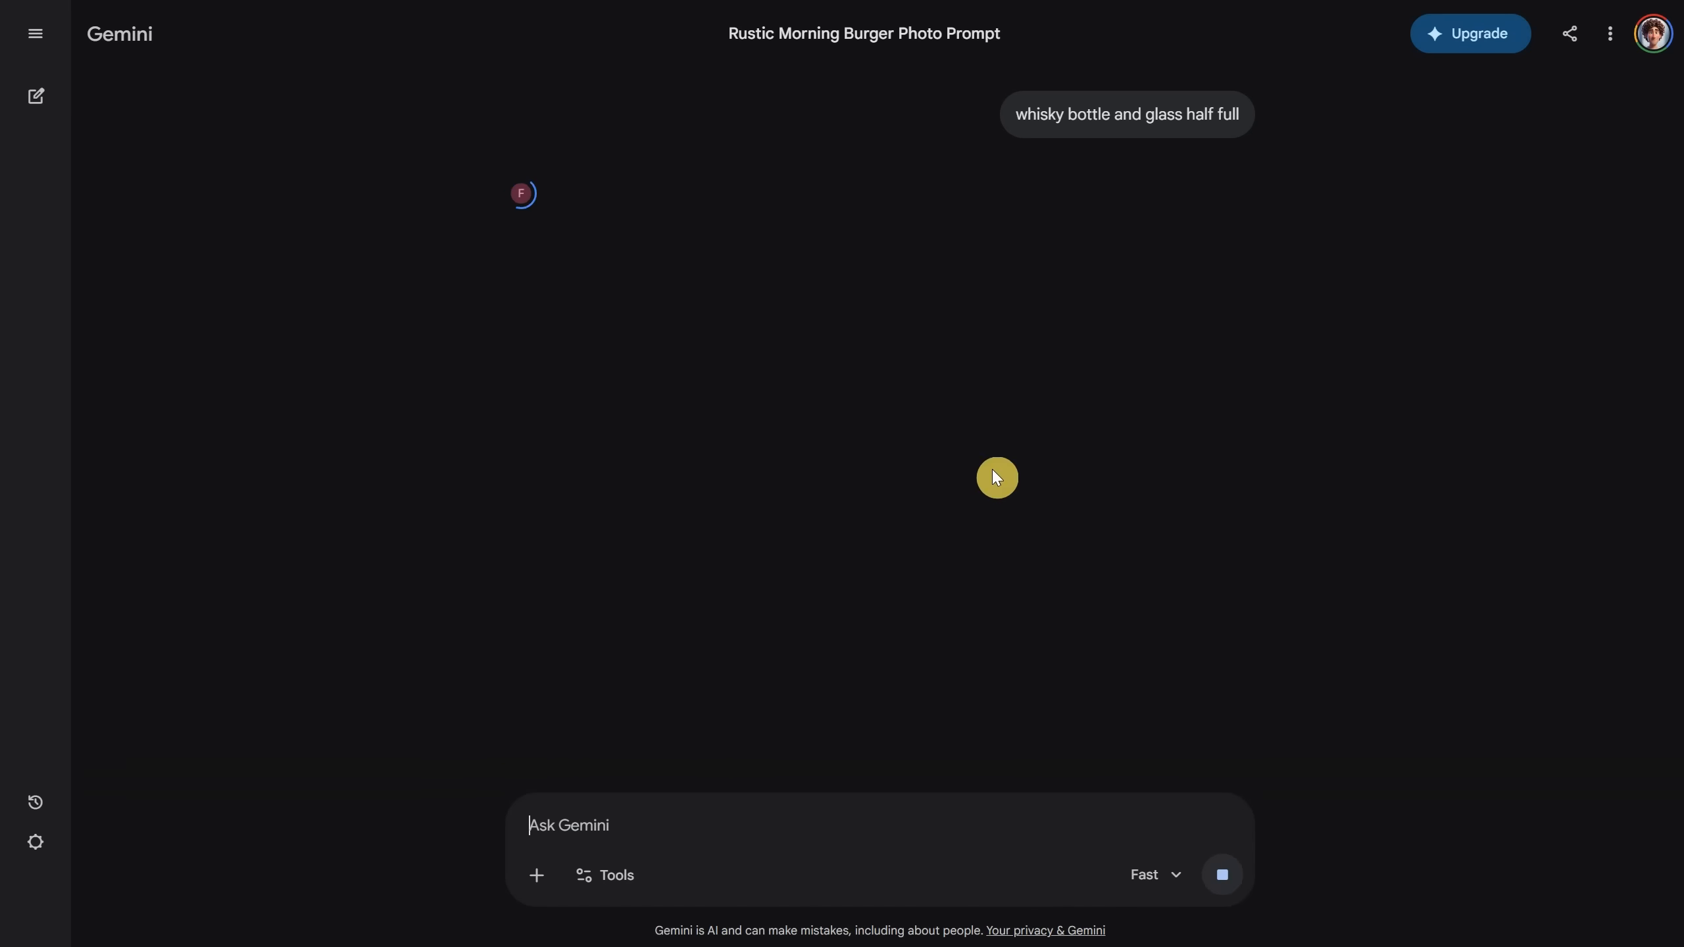
# Step: Copy Gemini's whisky prompt and generate scotch decanter images from it in Flow
pyautogui.click(670, 649)
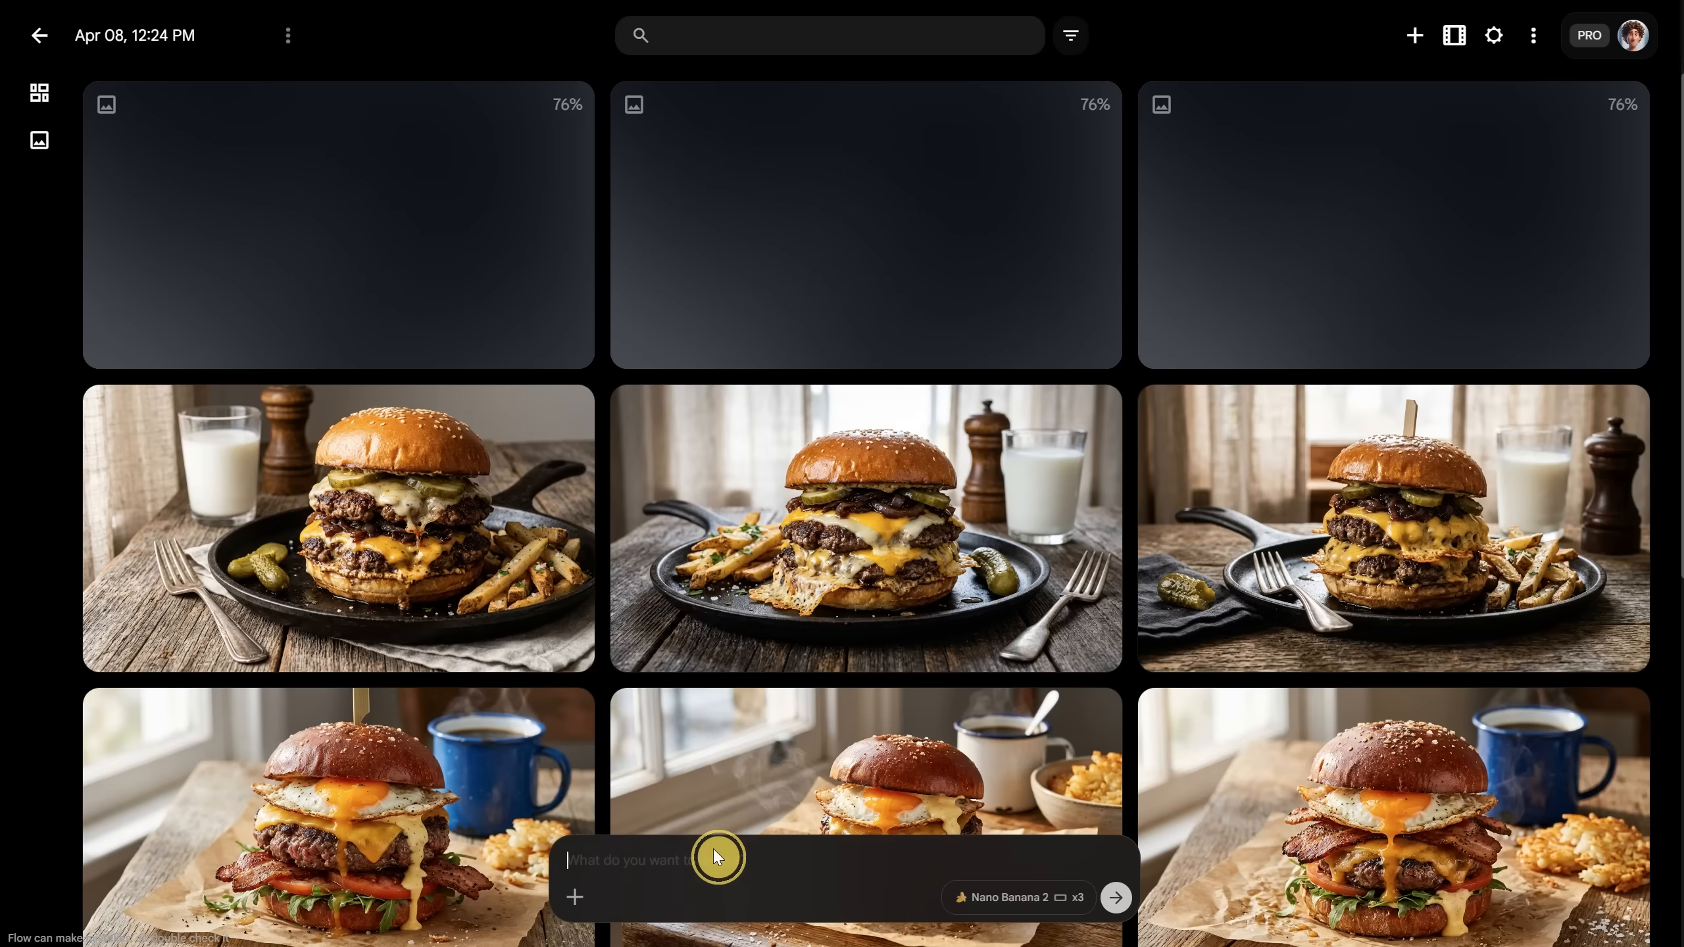
pyautogui.hotkey('ctrl', 'v')
pyautogui.press('Return')
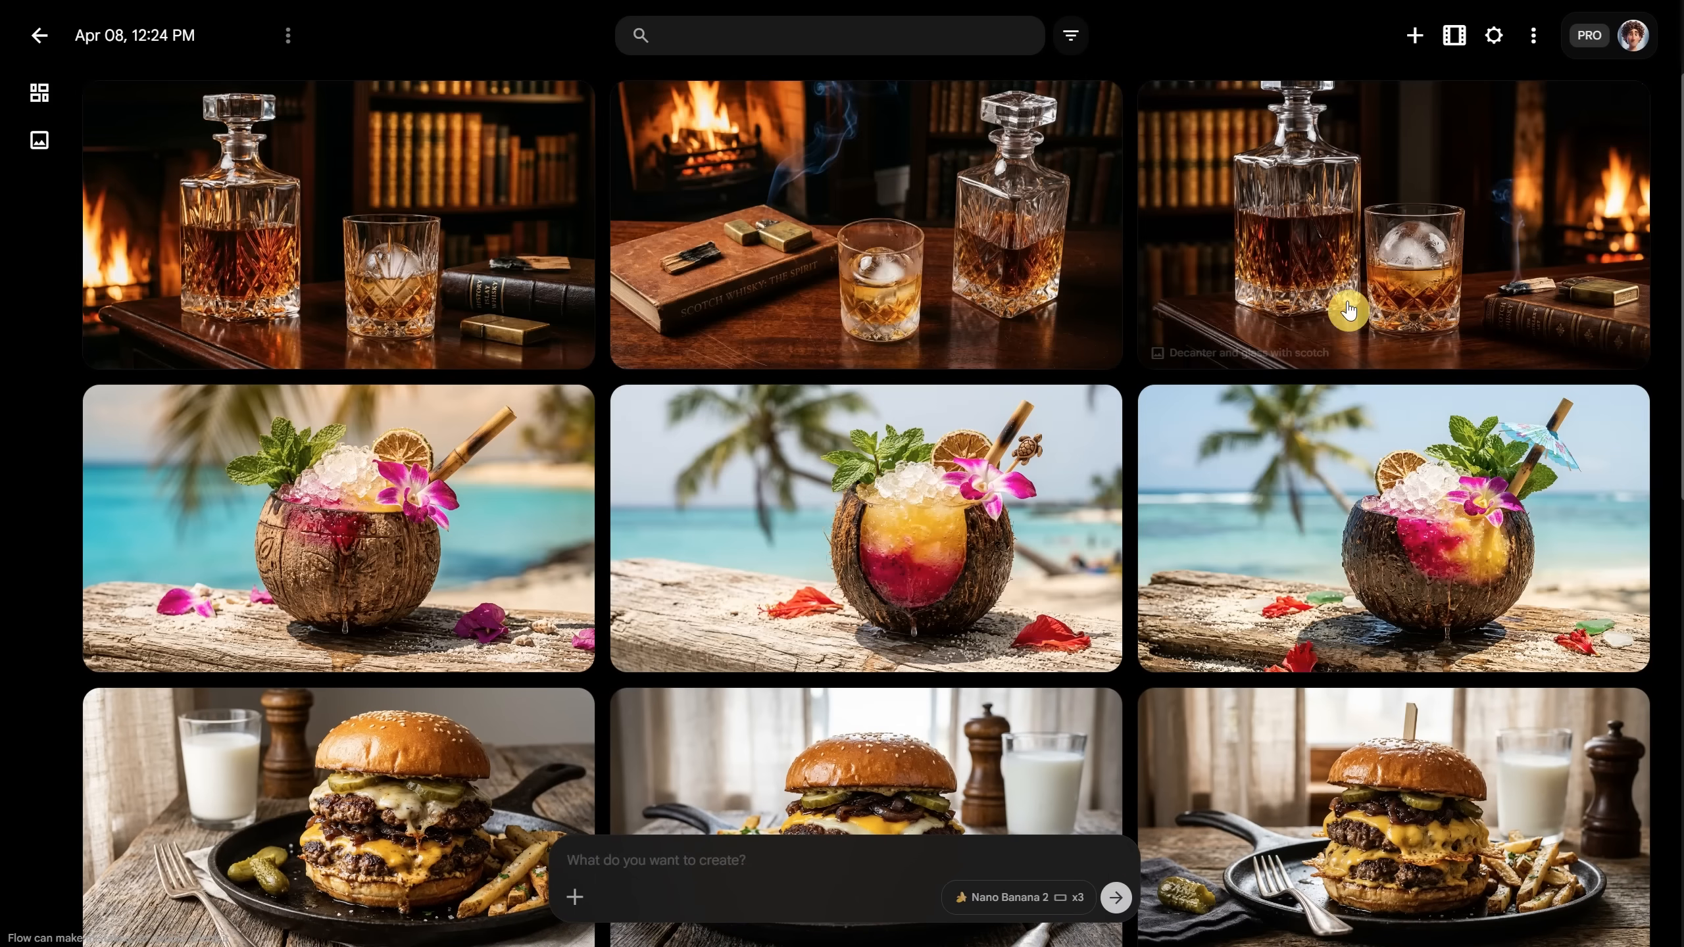
# Step: View the coconut cocktail image, then open the decanter and glass with scotch image
pyautogui.click(473, 524)
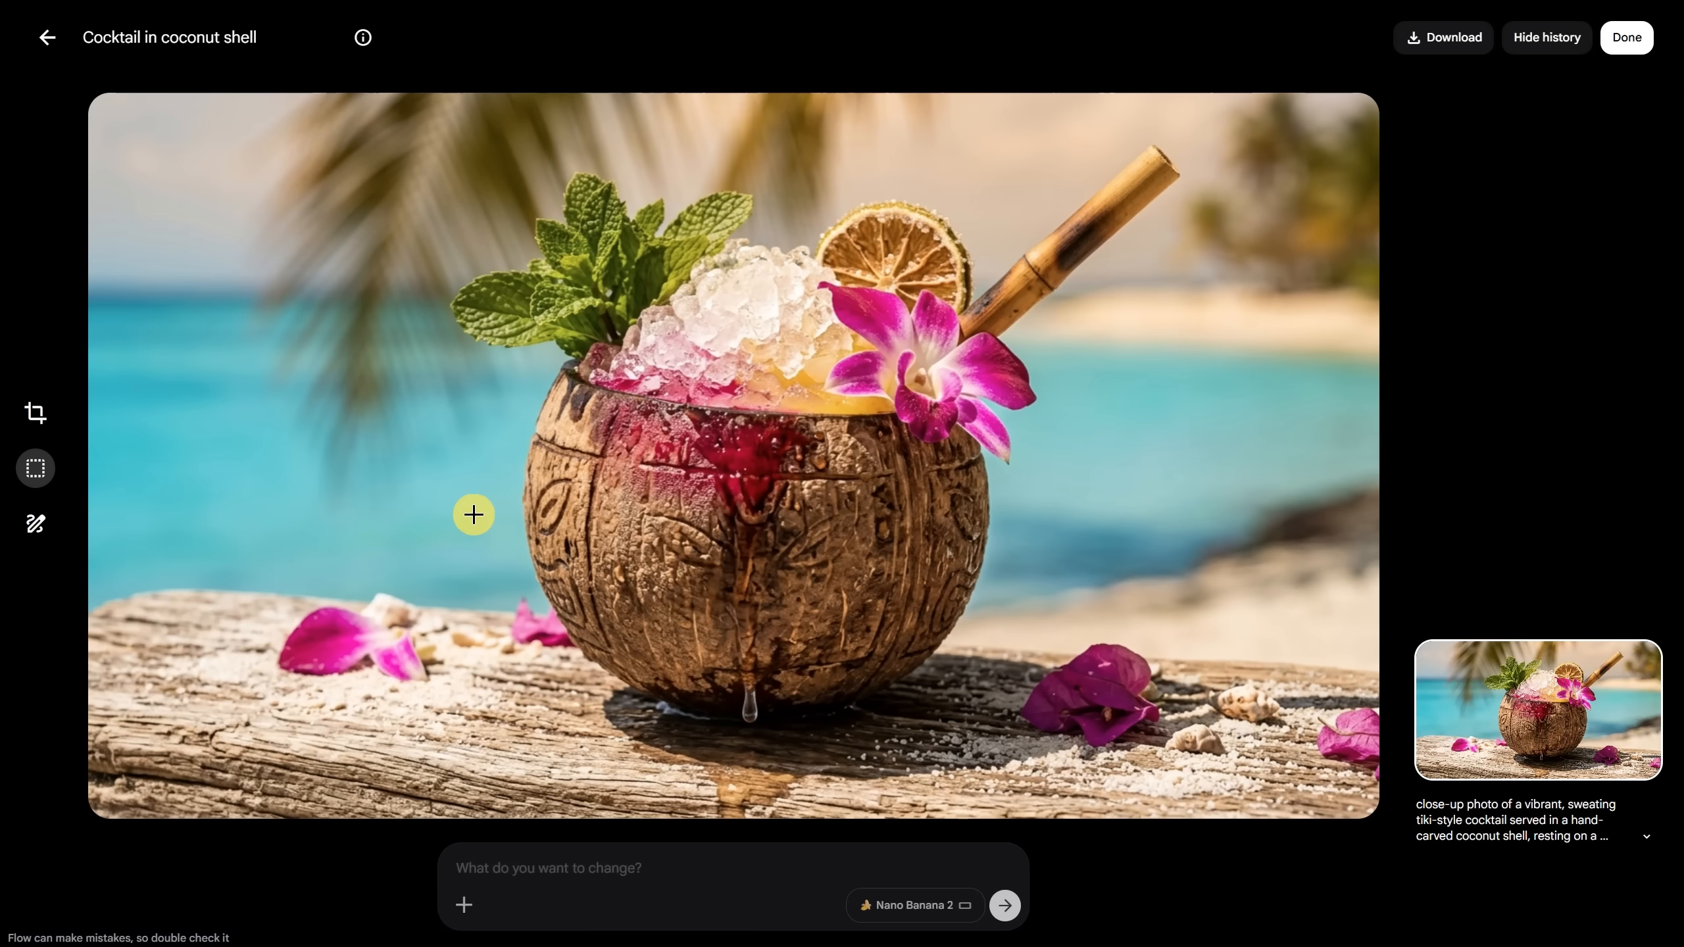
pyautogui.click(41, 47)
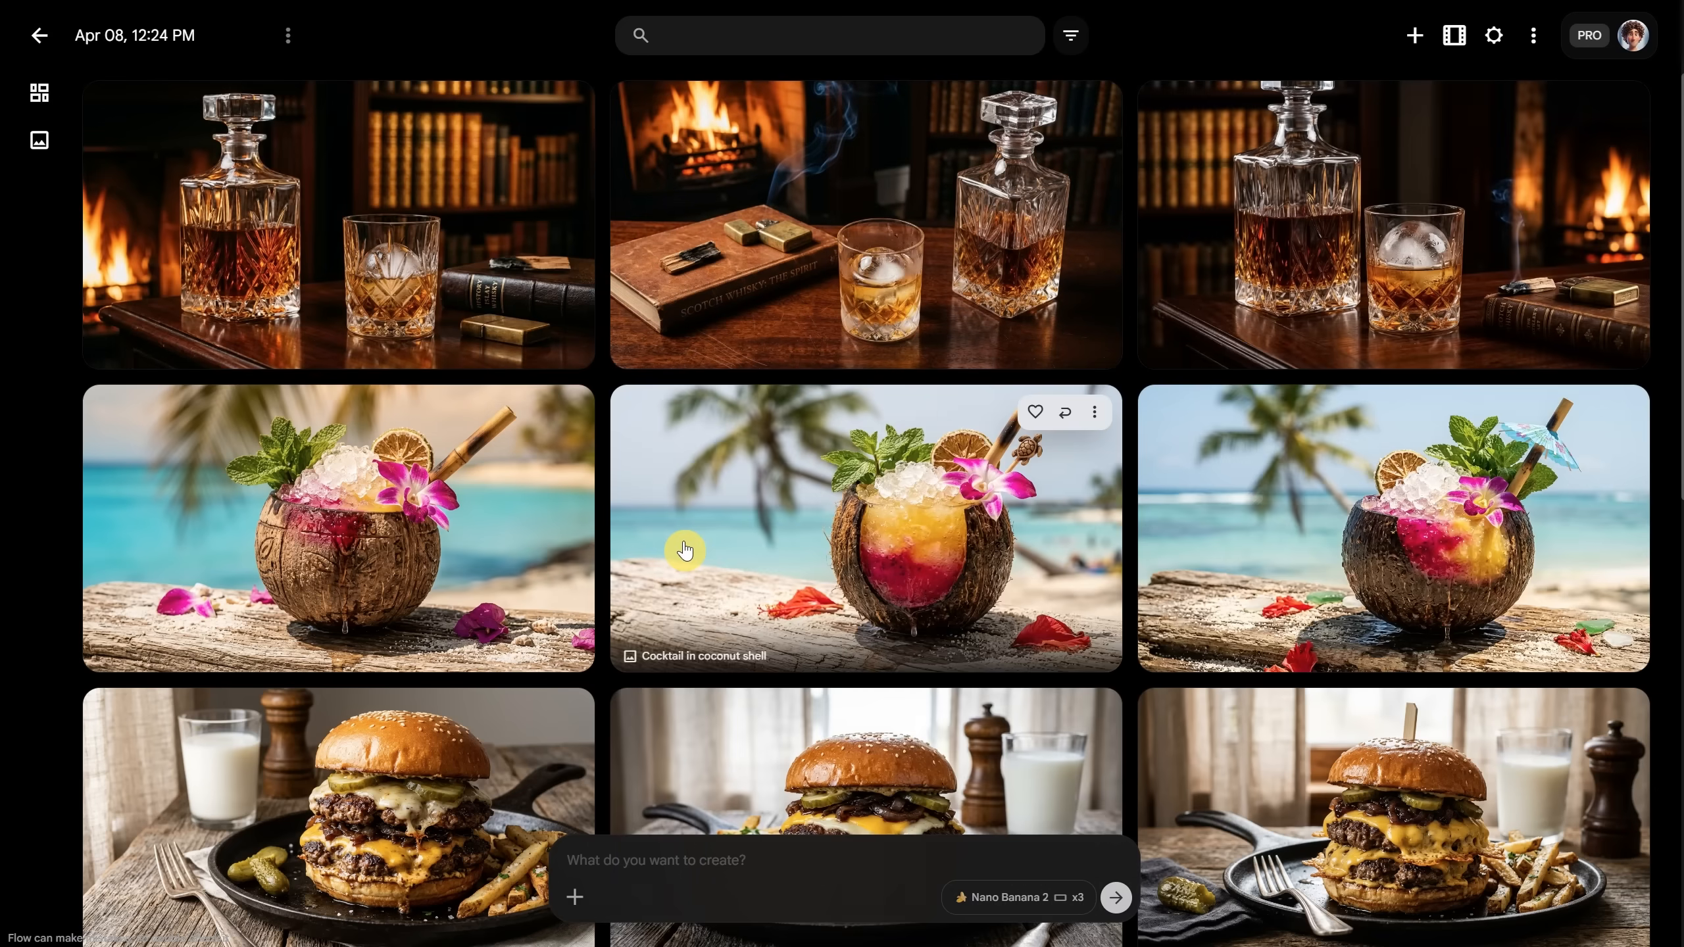
pyautogui.click(1297, 283)
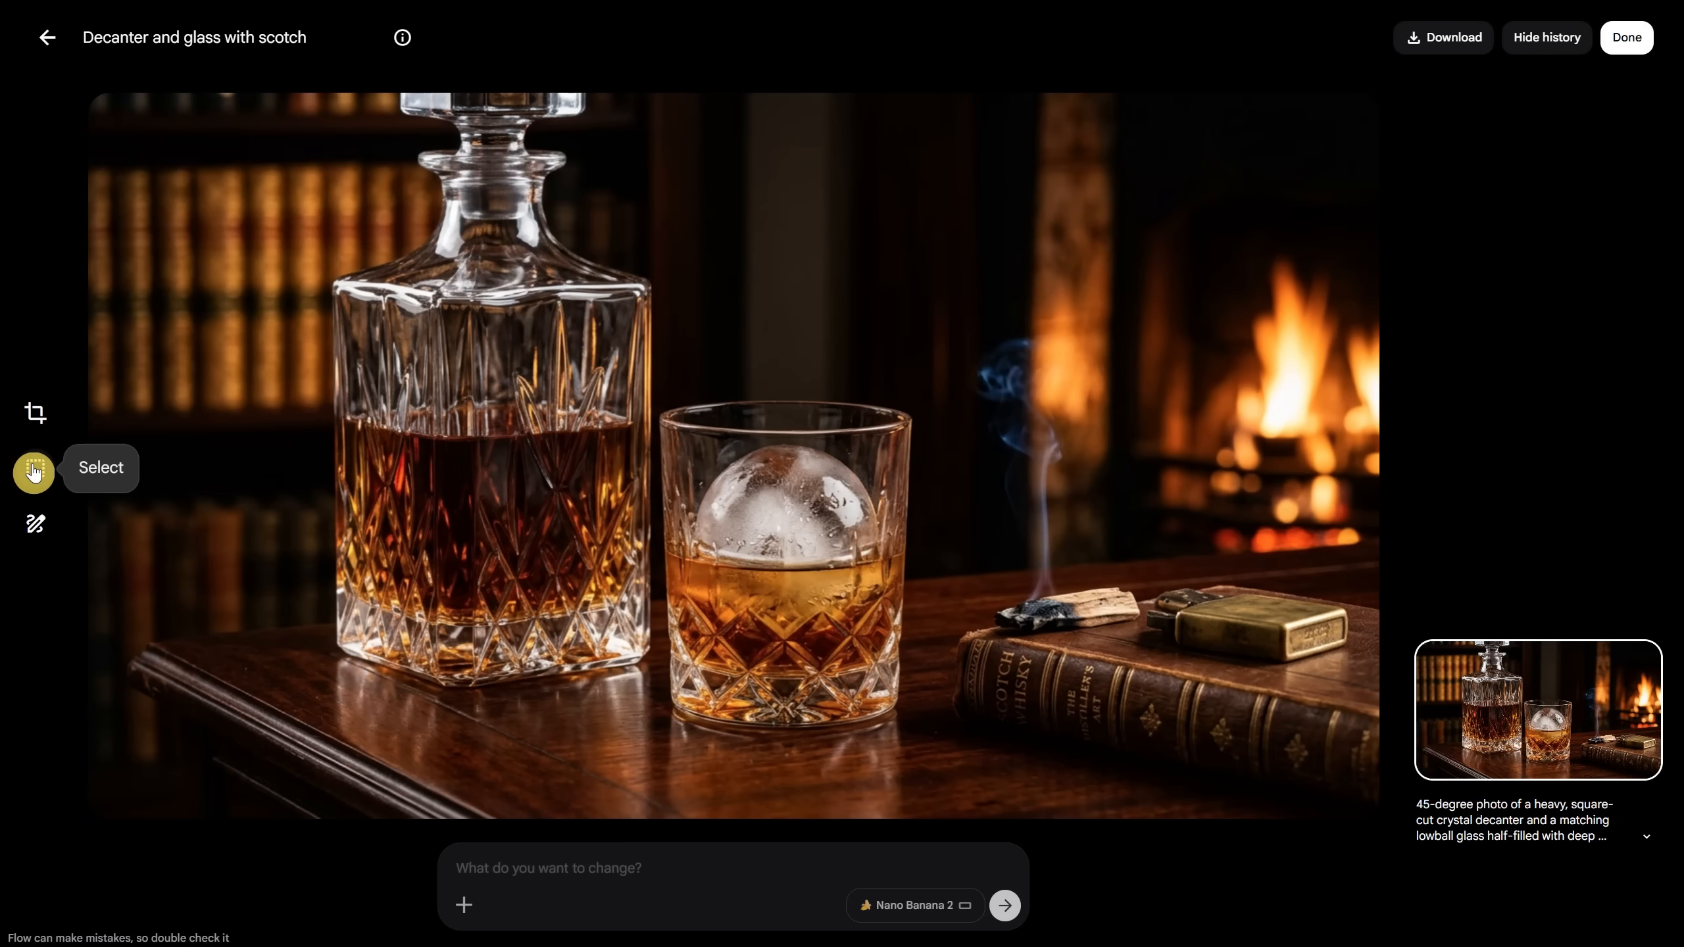
# Step: Box-select the smoke and apply 'remove the smoke and that wooden burning piece', comparing before and after
pyautogui.click(33, 469)
pyautogui.moveTo(935, 299); pyautogui.dragTo(1147, 660)
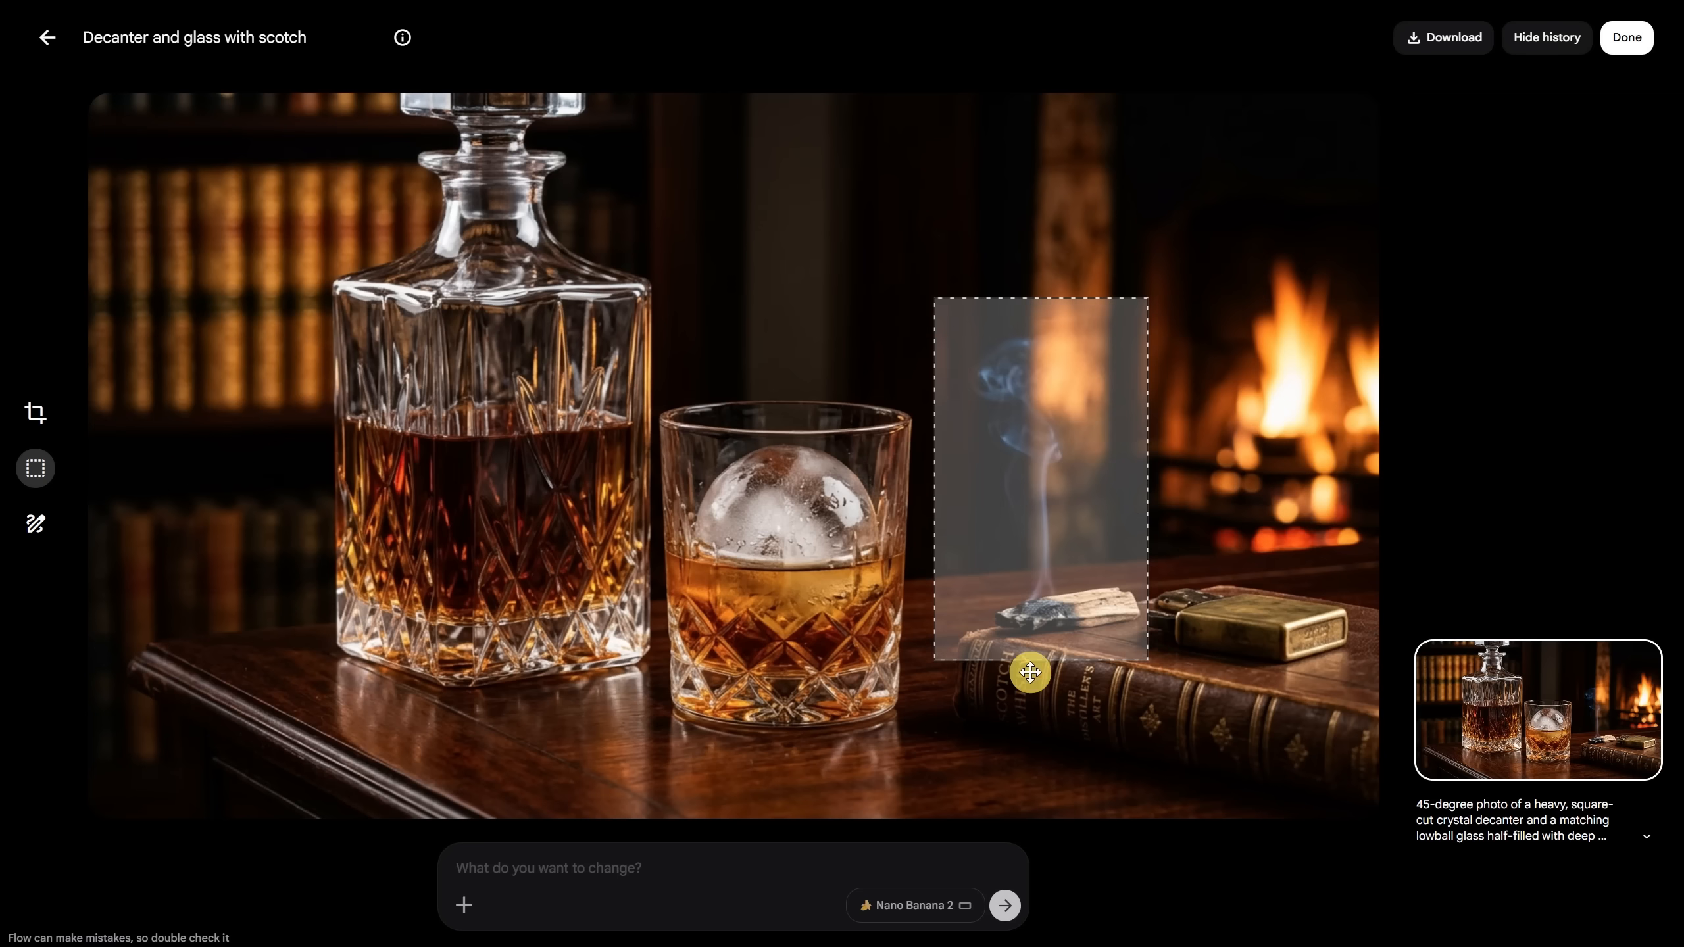
pyautogui.click(633, 869)
pyautogui.write('re')
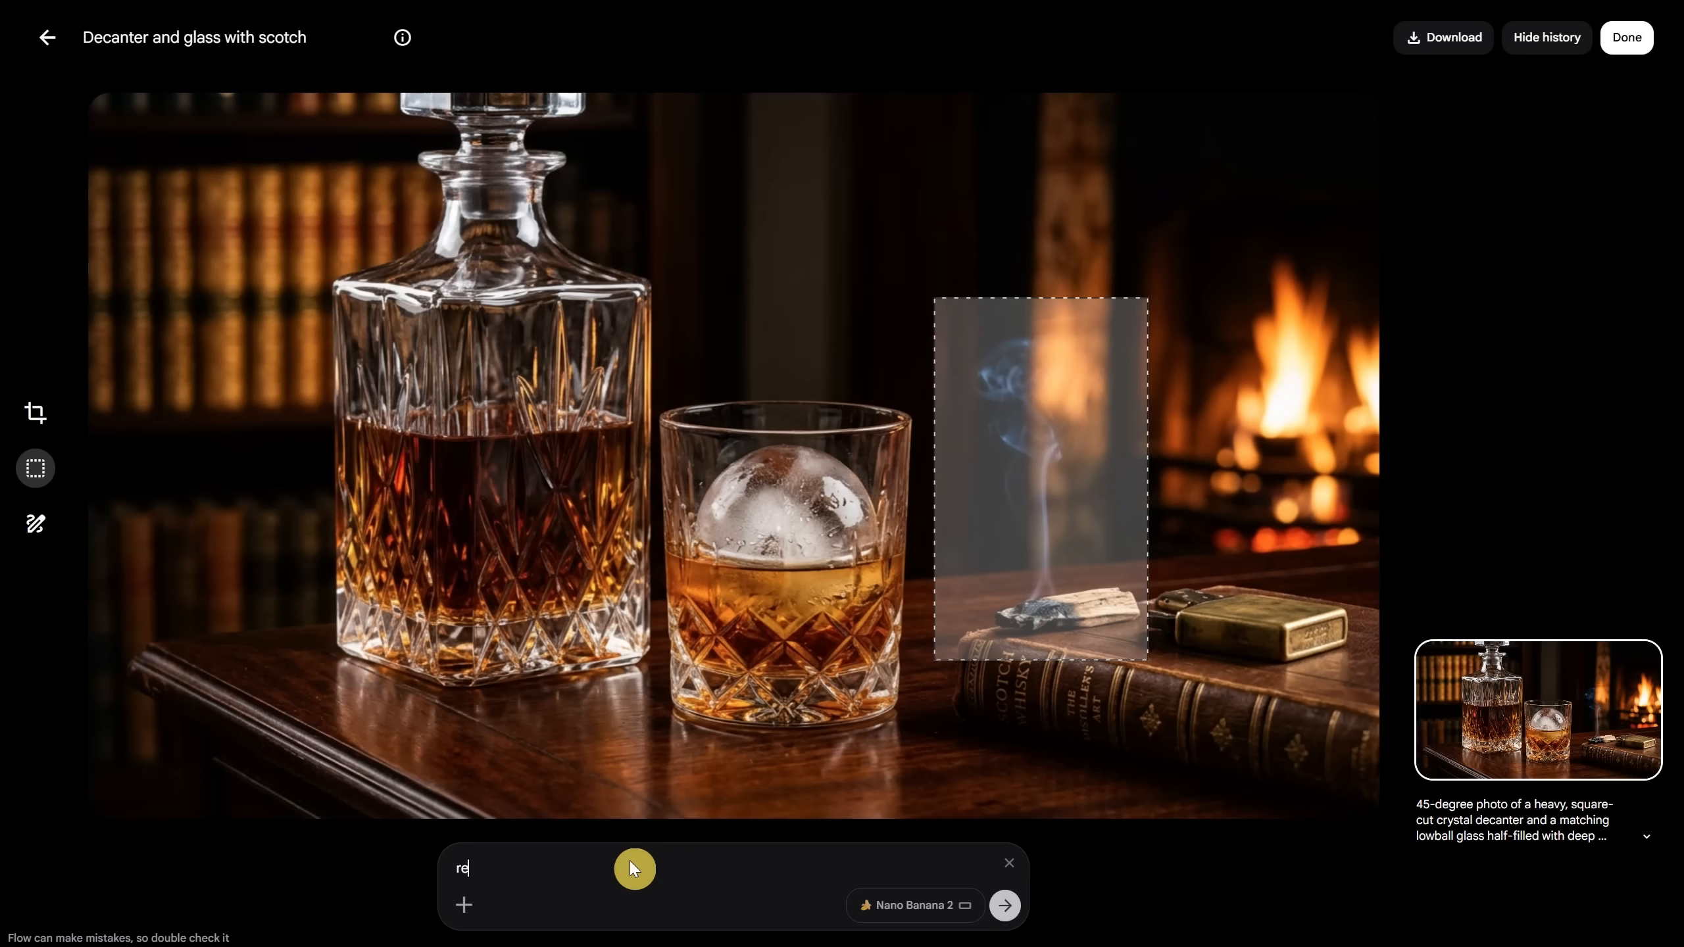
pyautogui.write('move the smoke and that wooden burning piece')
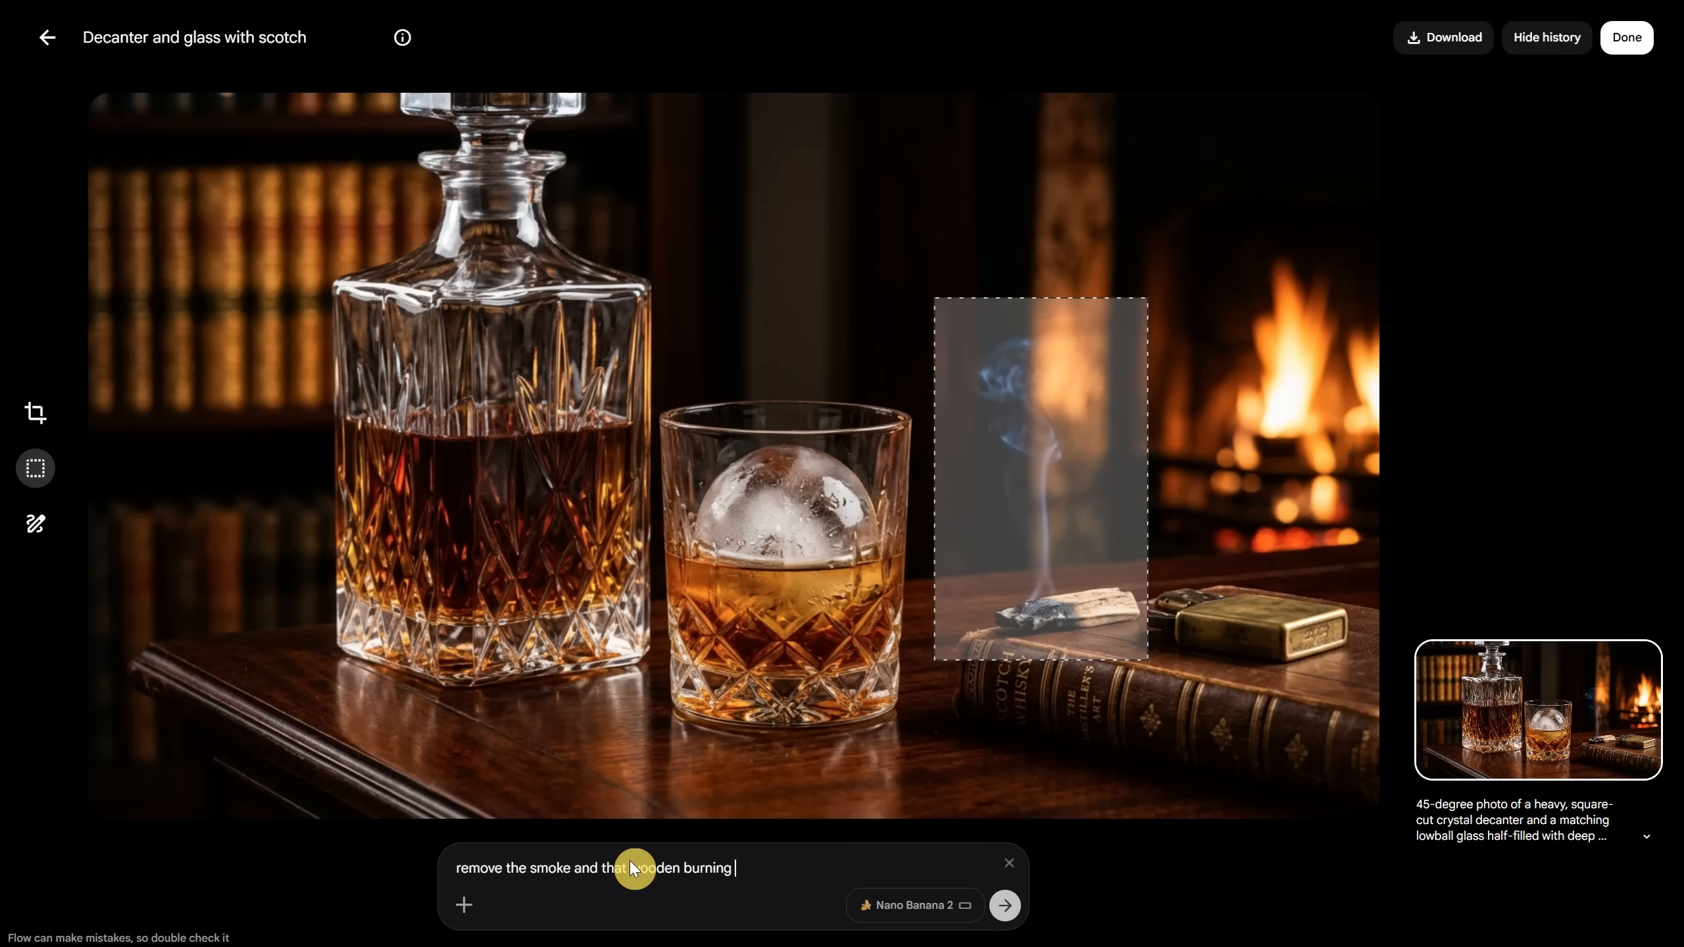
pyautogui.click(998, 900)
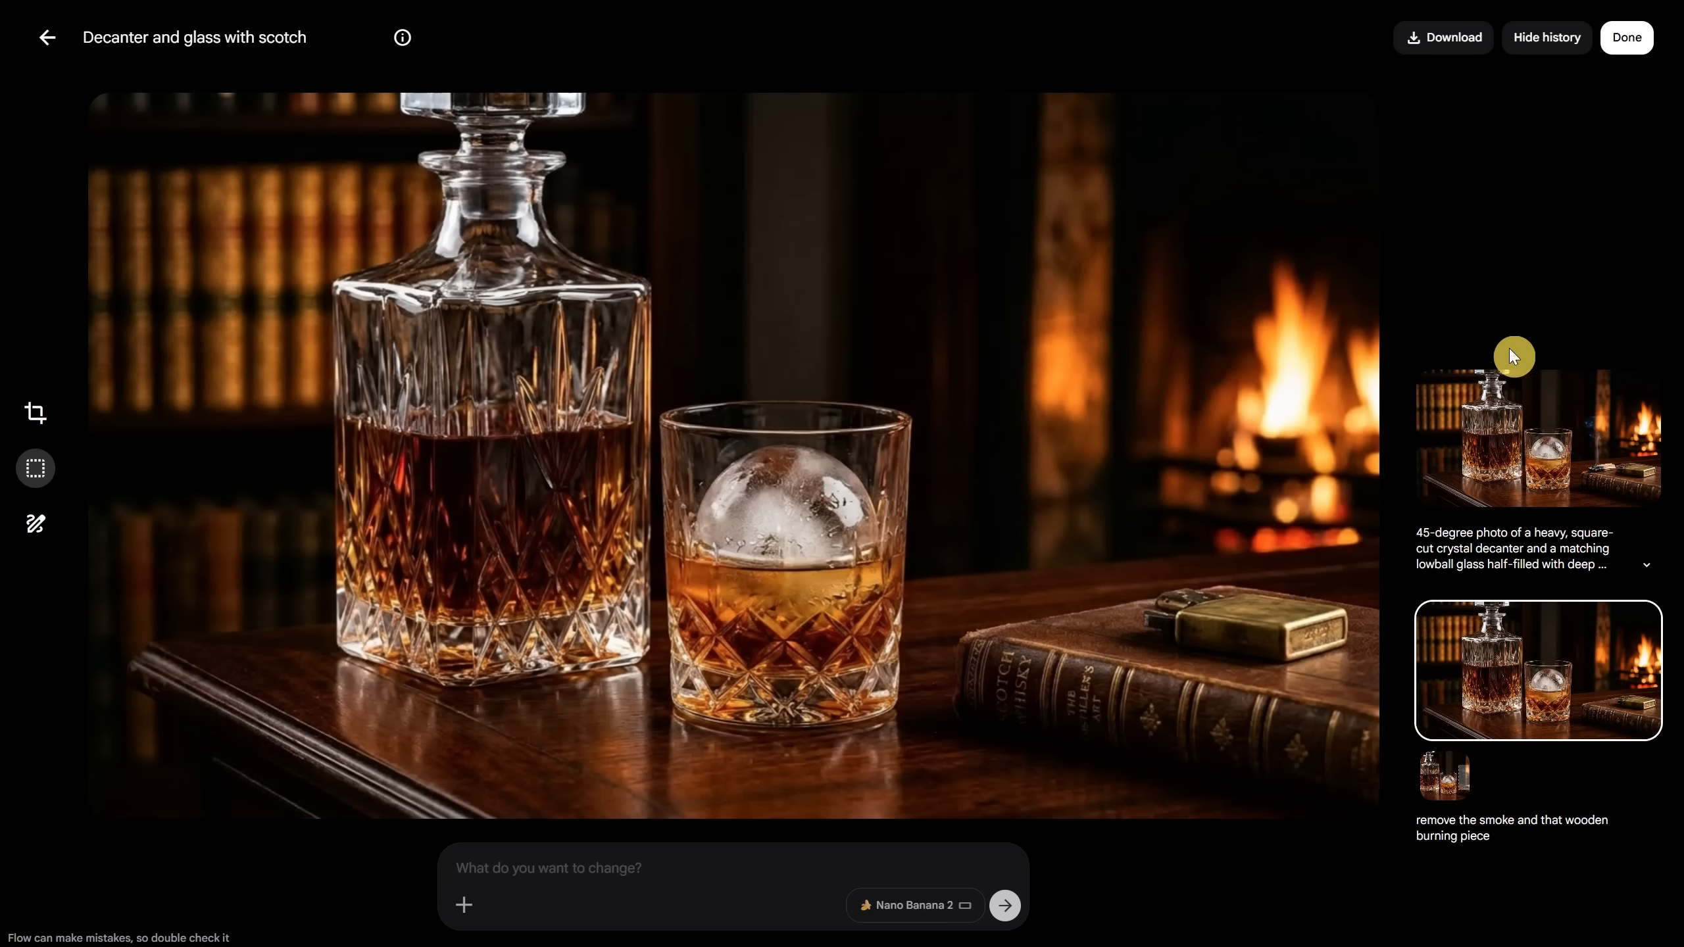
pyautogui.click(1505, 464)
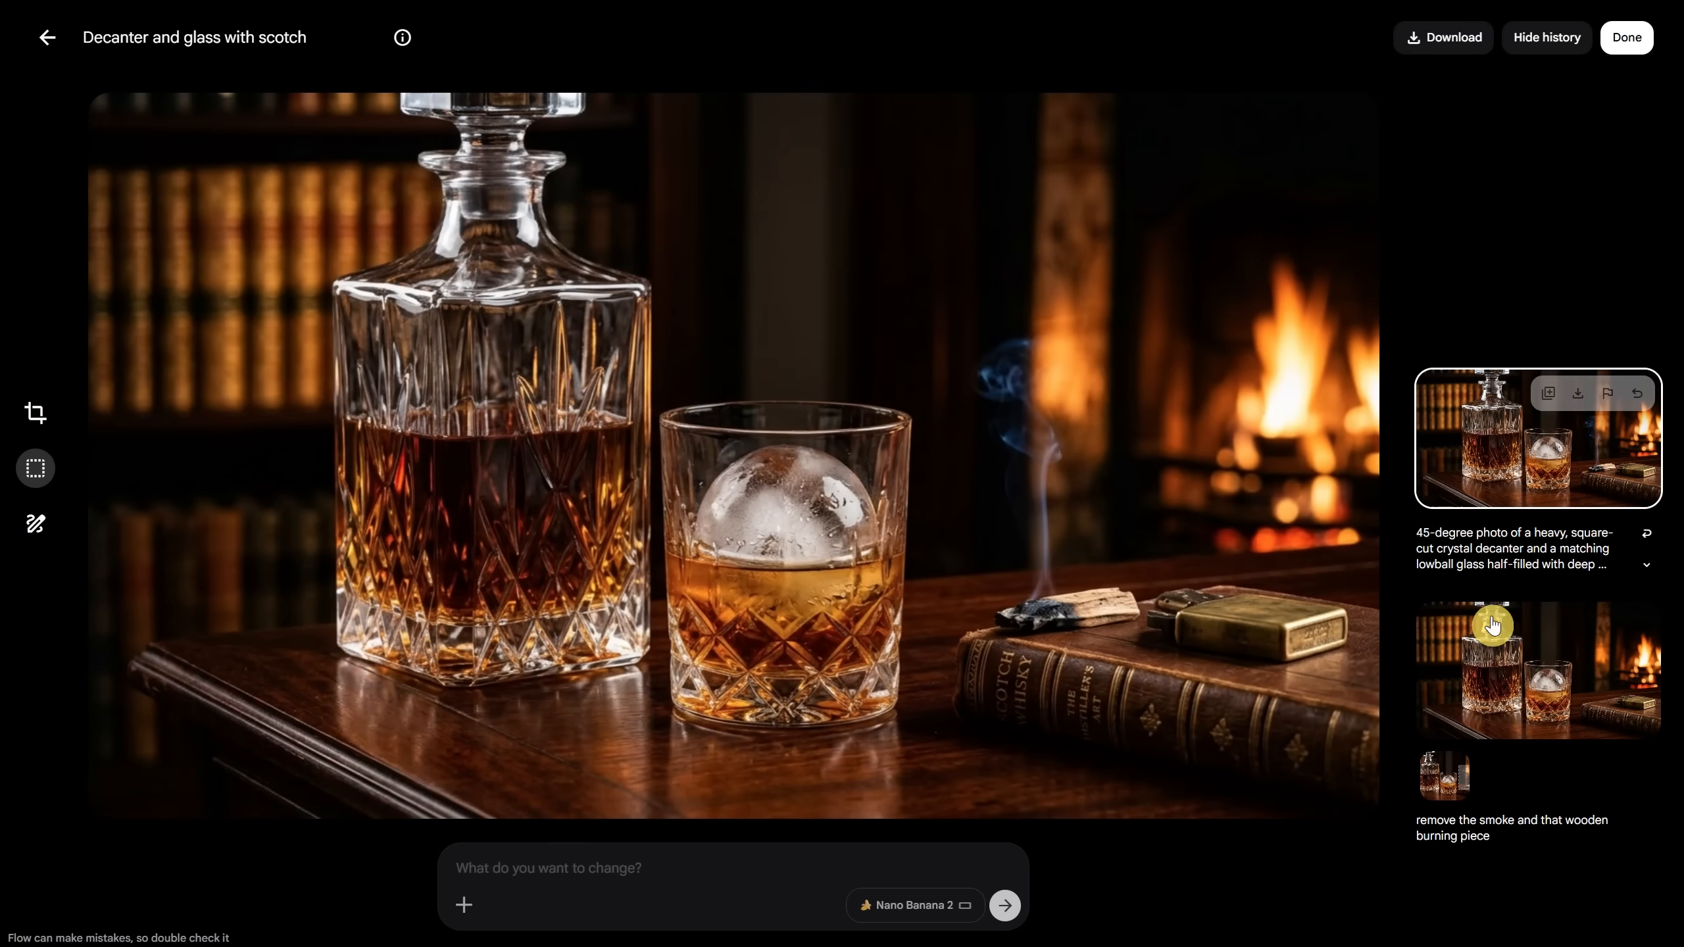
pyautogui.click(1500, 674)
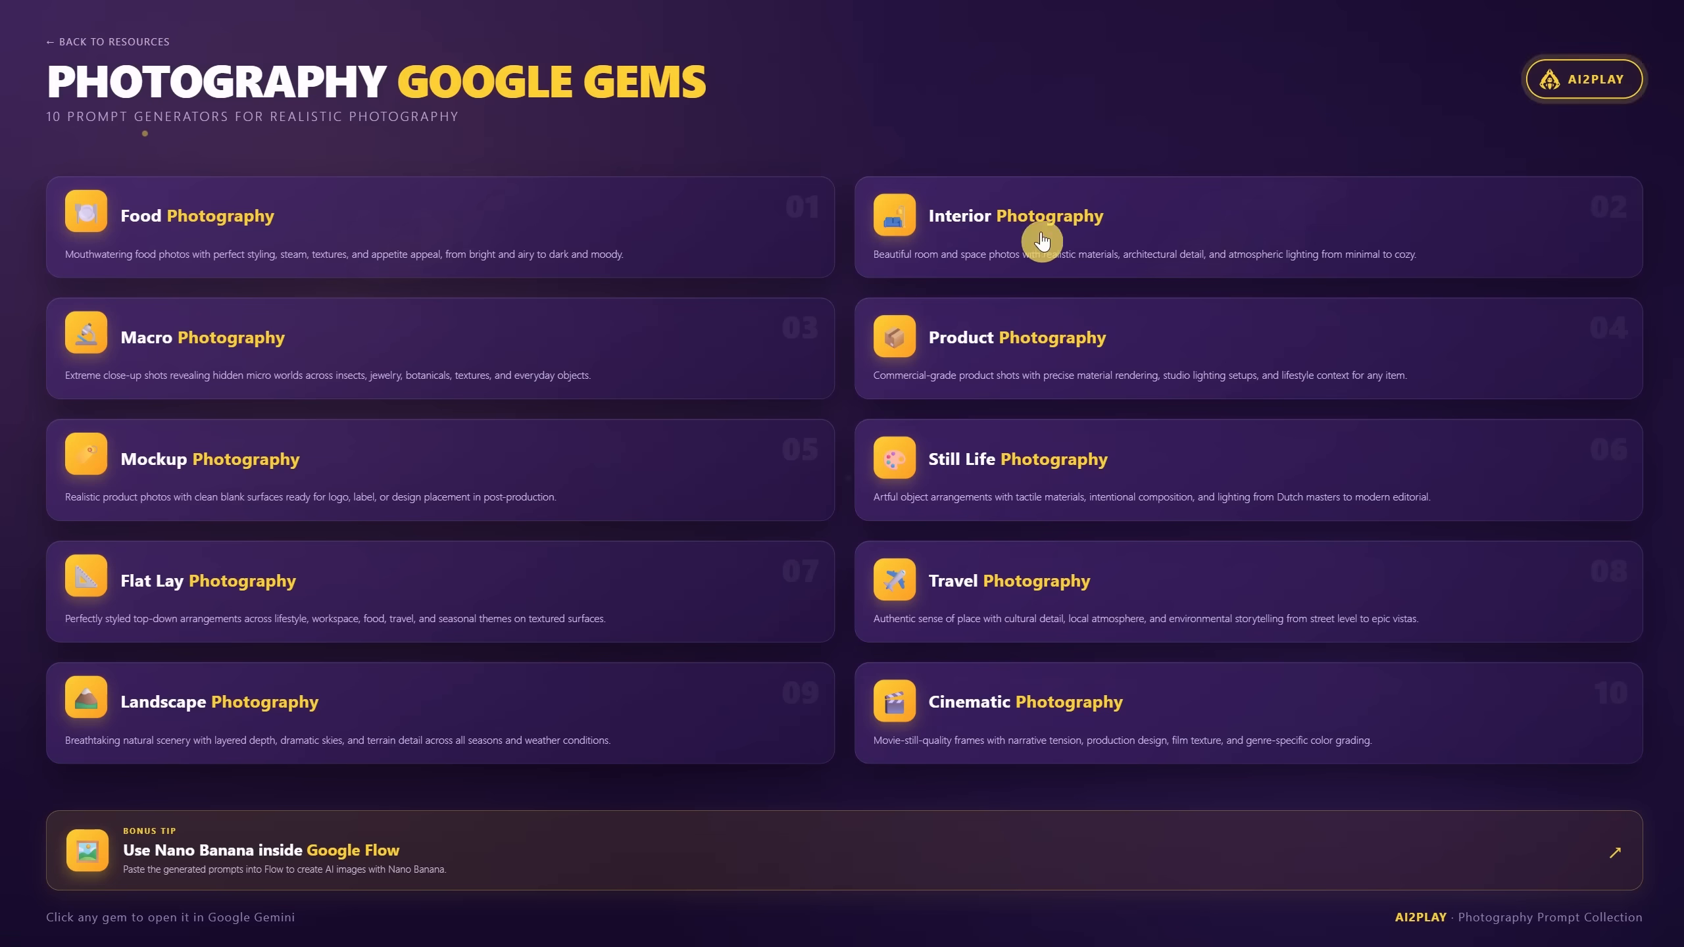
# Step: Ask the Interior Photography gem for 'hotel room, exotic, asian, zen' and copy its prompt
pyautogui.click(1116, 229)
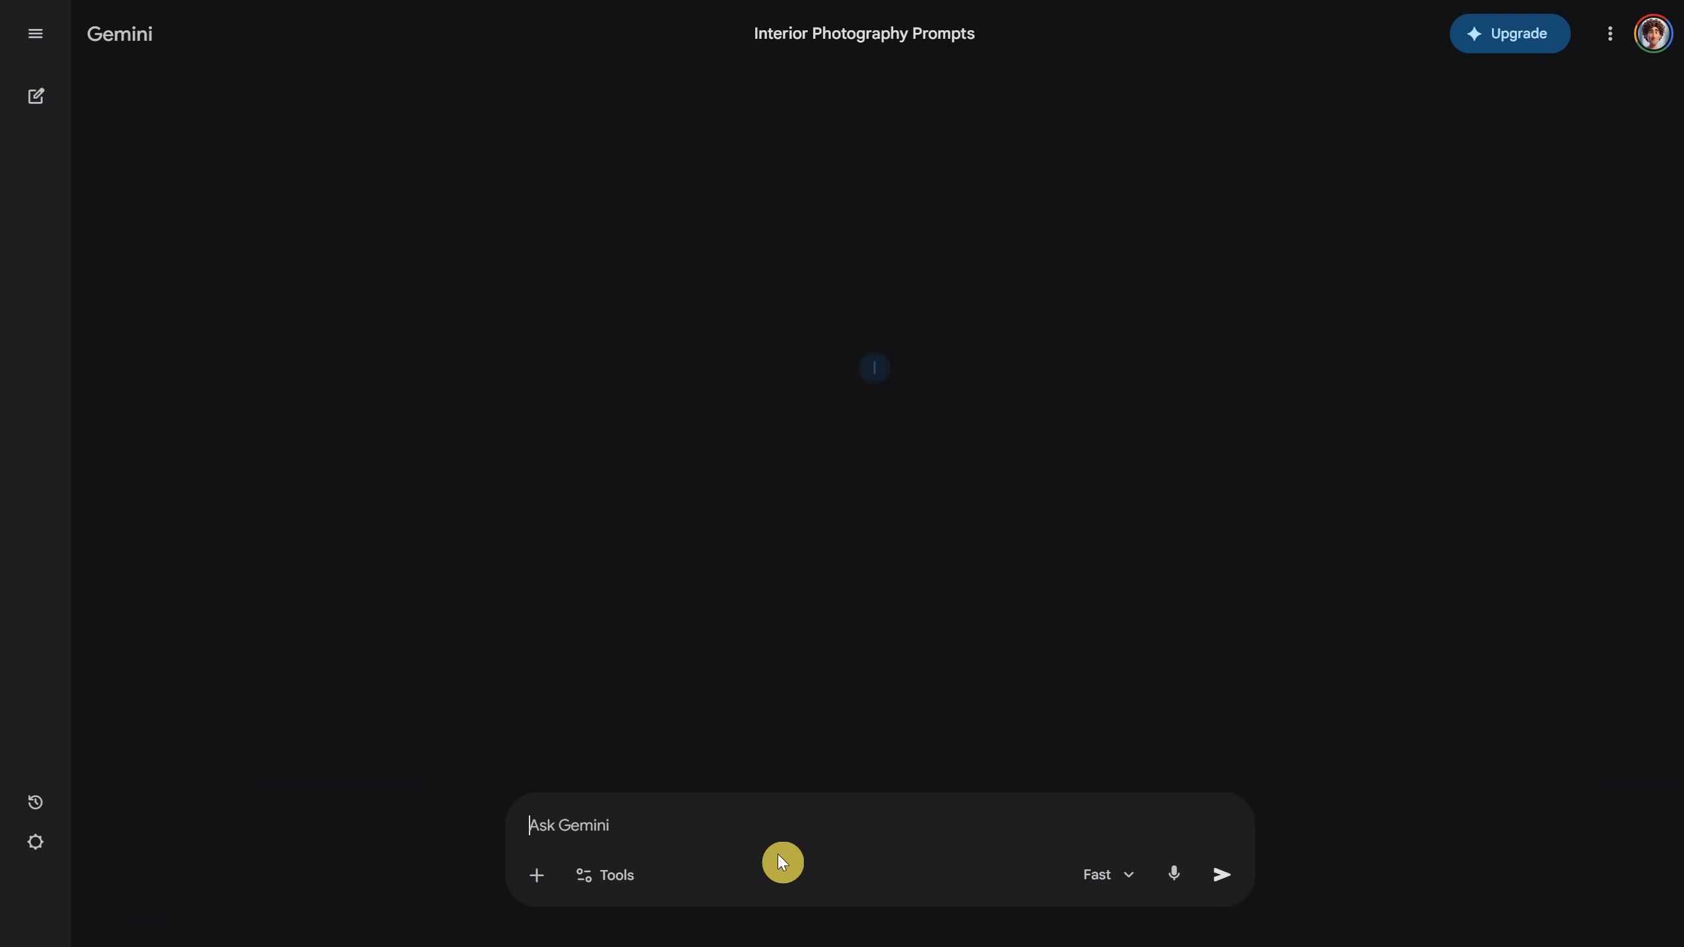
pyautogui.click(775, 816)
pyautogui.write('hotel room, exot')
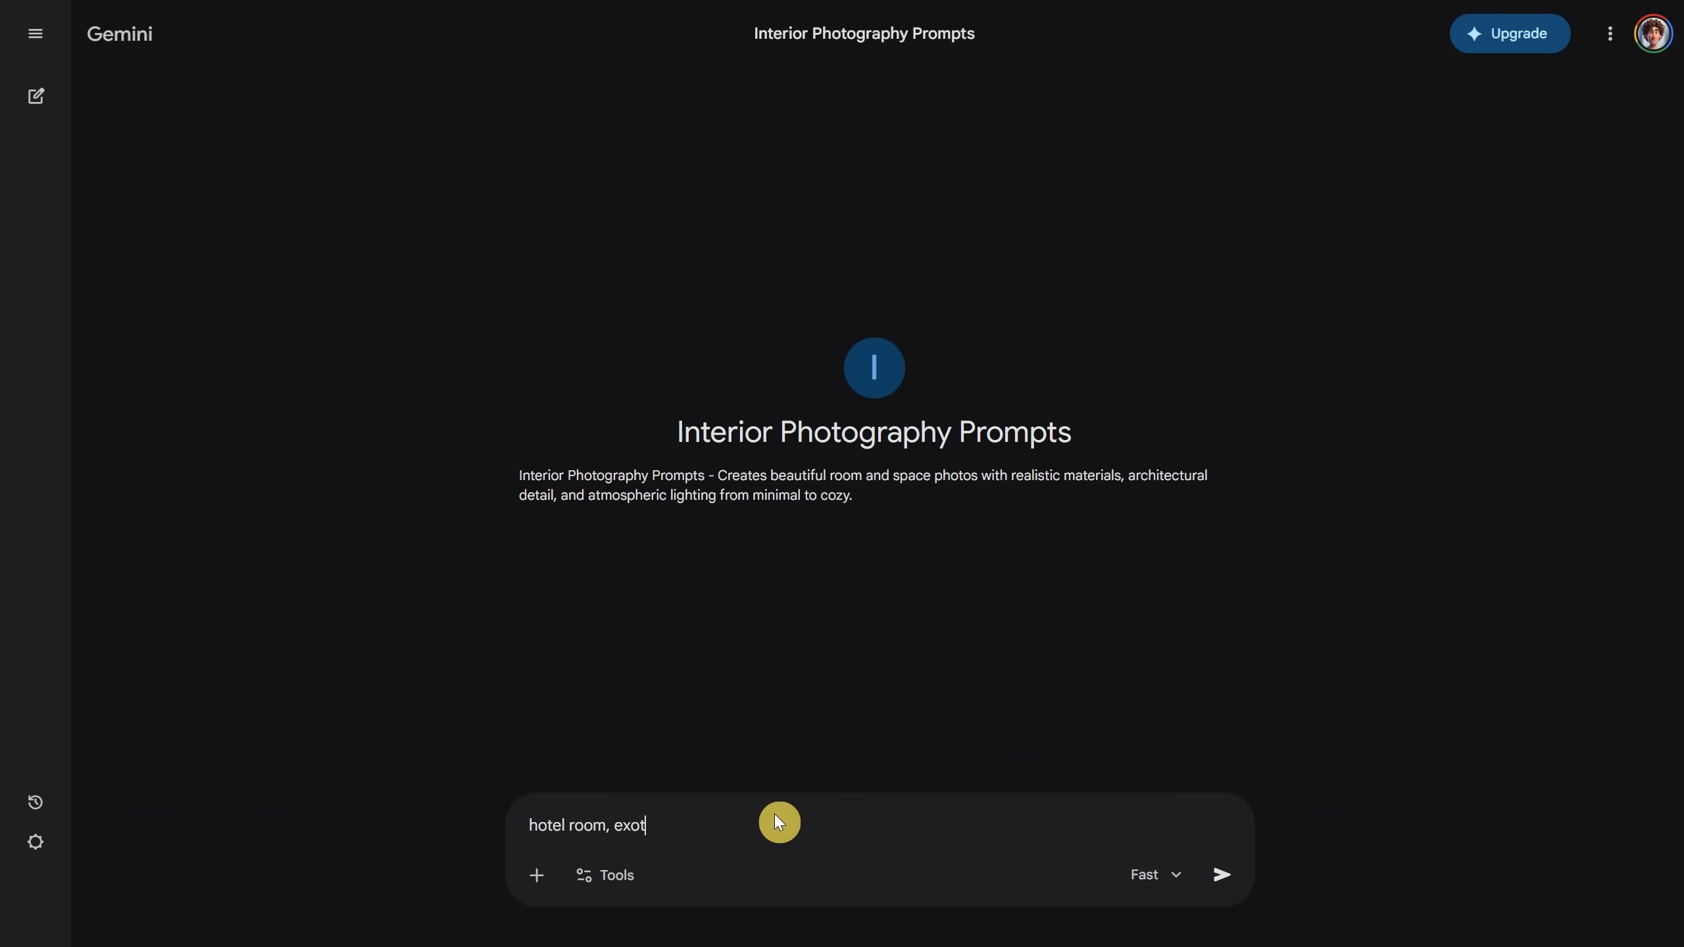
pyautogui.write('ic, asian, zen')
pyautogui.press('Return')
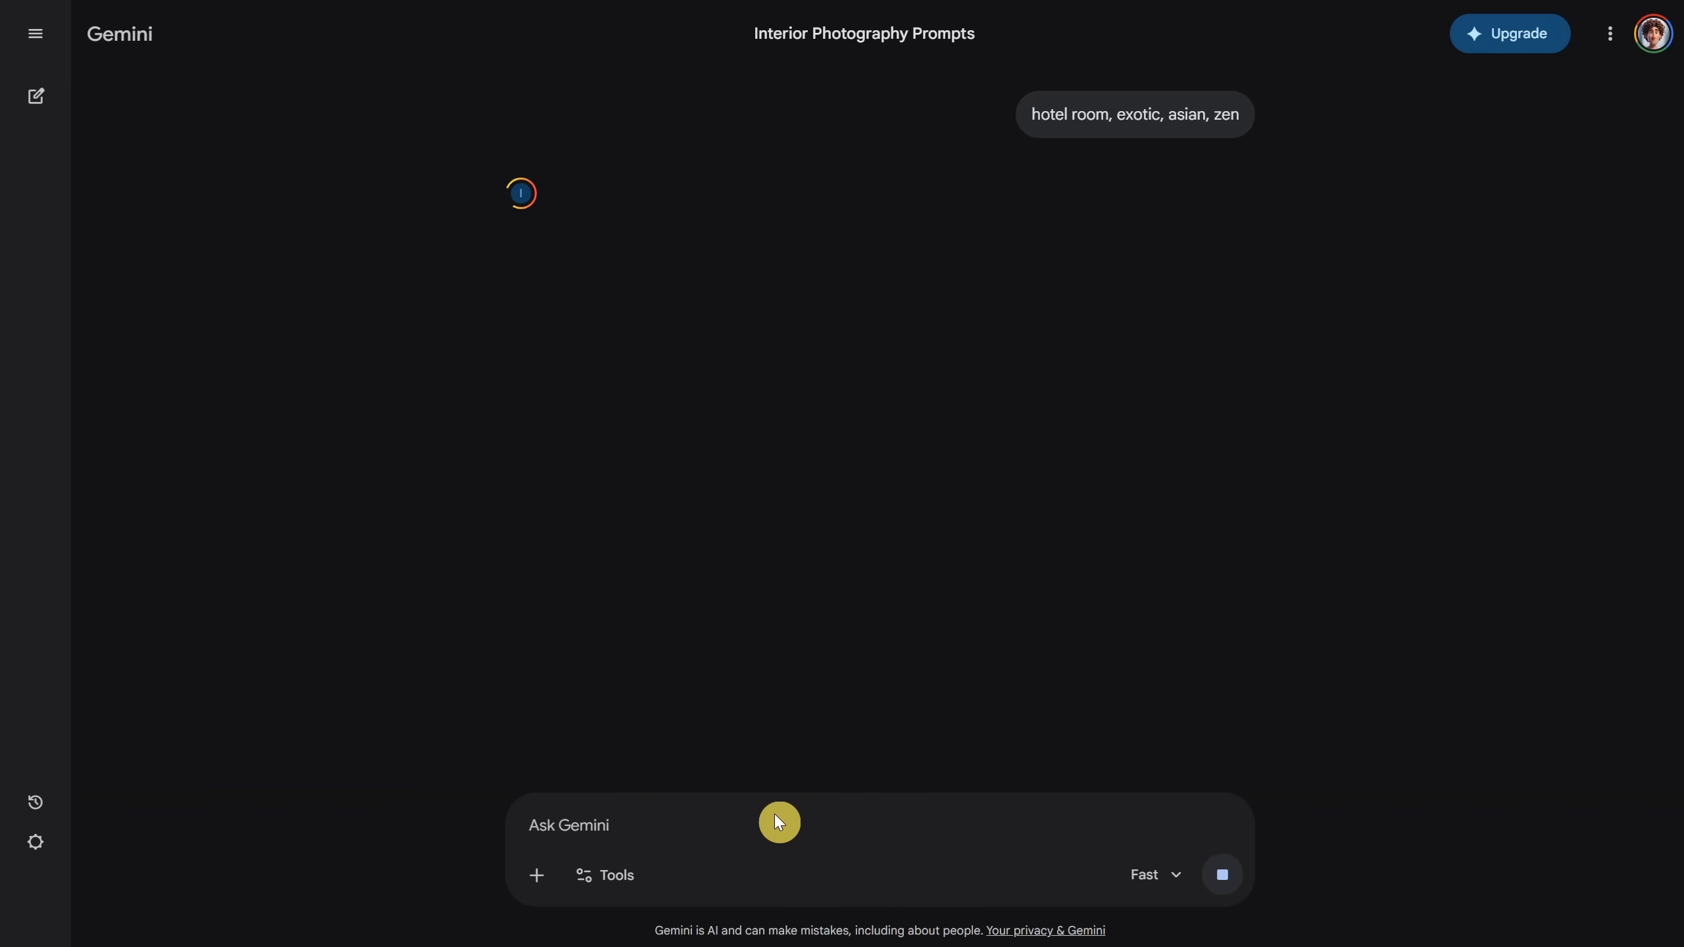
pyautogui.click(671, 739)
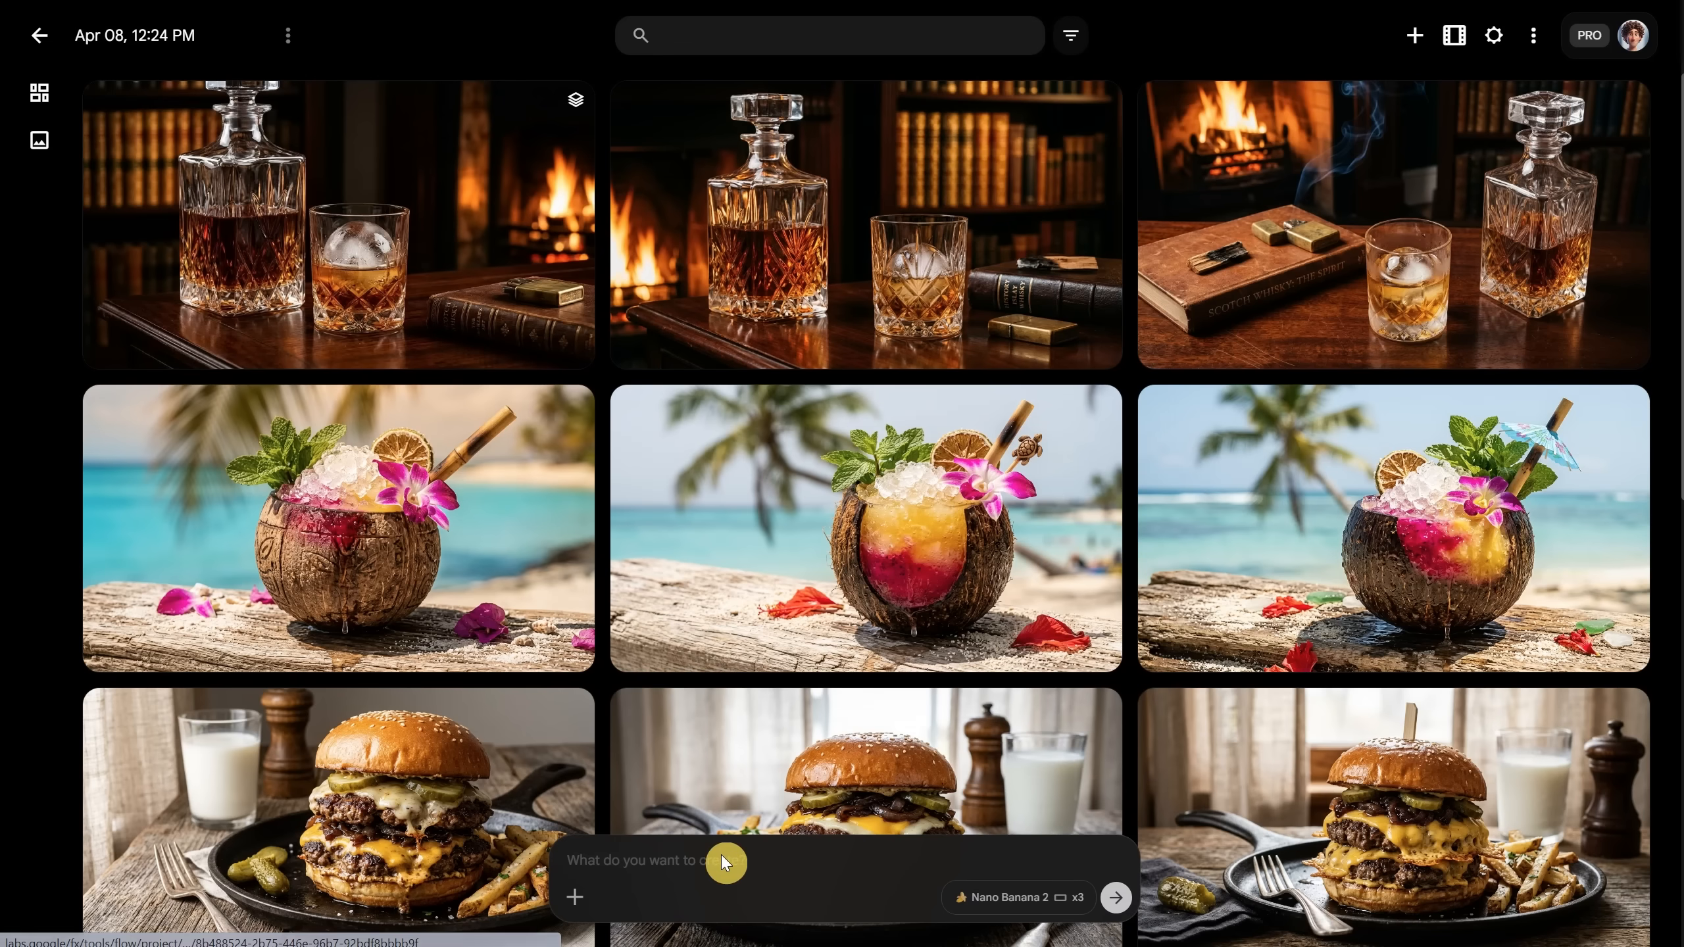
# Step: Paste the hotel room prompt into Flow and generate images from it
pyautogui.click(721, 856)
pyautogui.hotkey('ctrl', 'v')
pyautogui.press('Return')
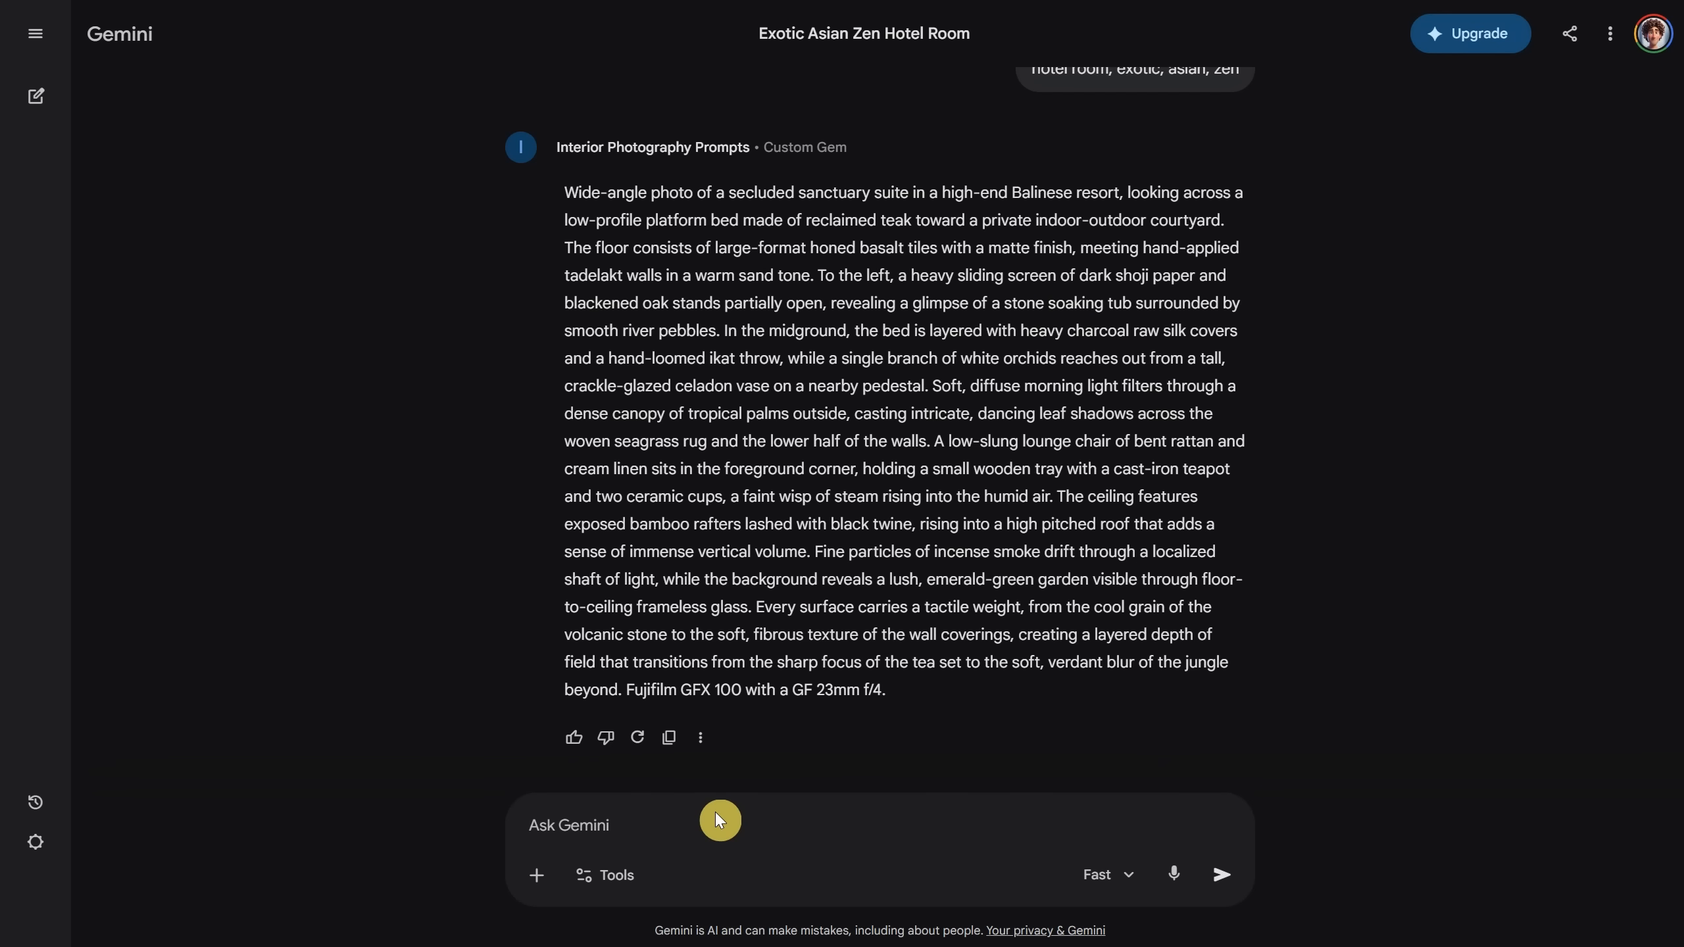
# Step: Draft the 'library vintage mood' lamp request in Gemini, trimming 'a modern lamp' to 'a lamp,'
pyautogui.write('a modern lamp, library vintage mood')
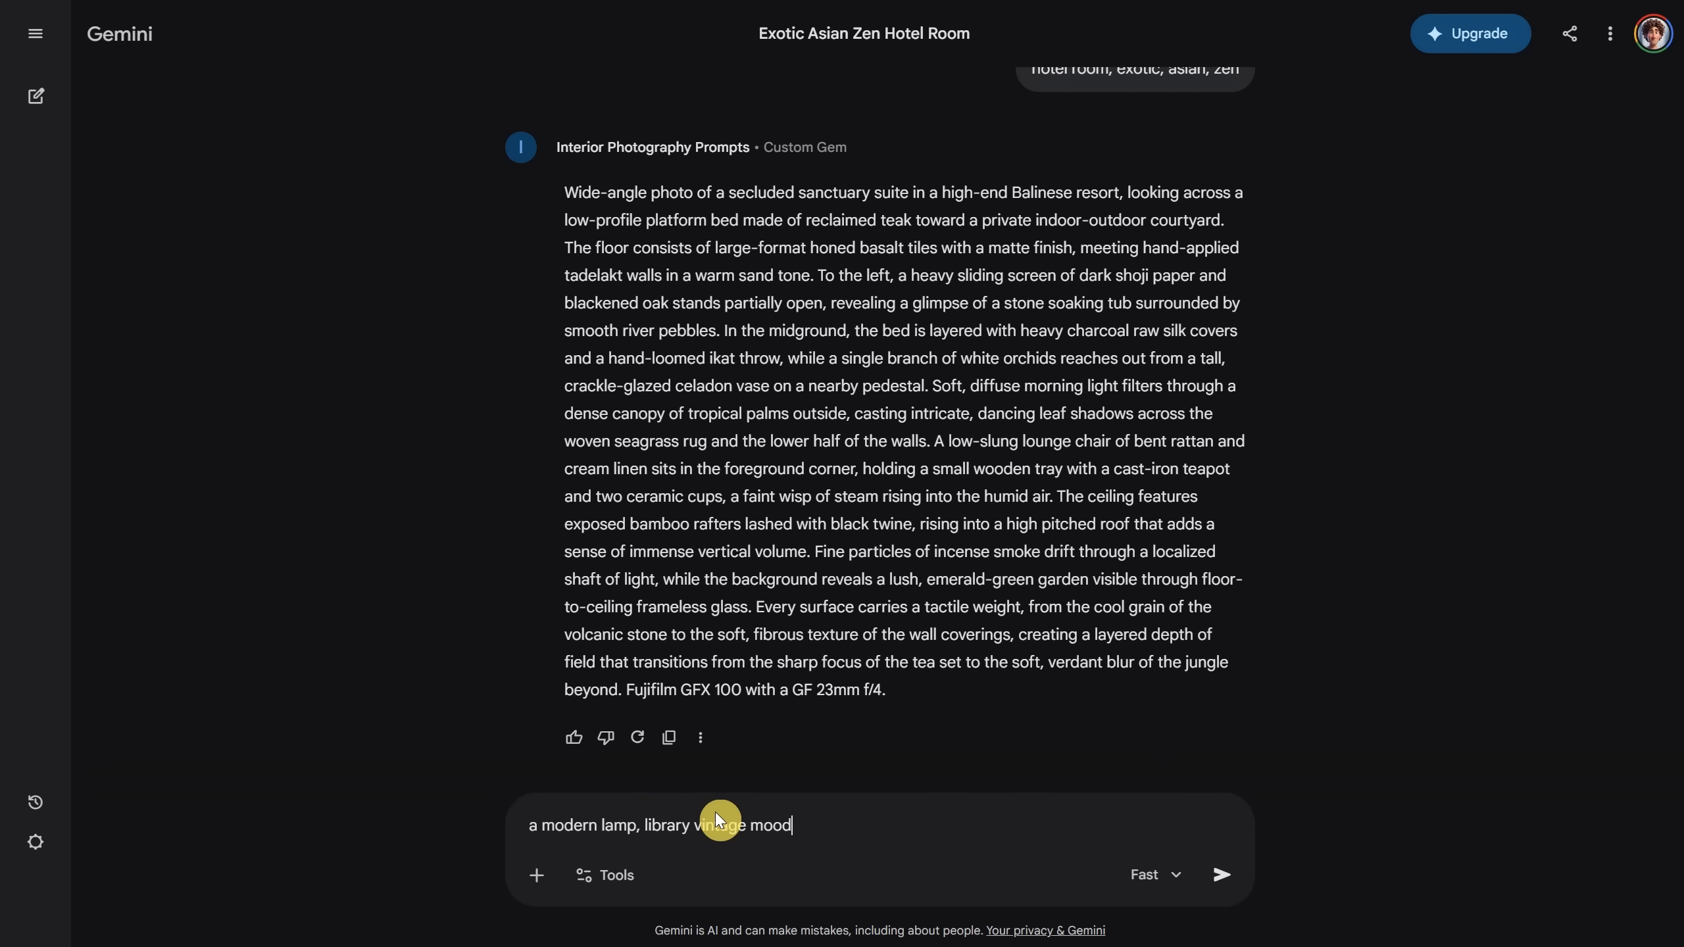
pyautogui.press('Return')
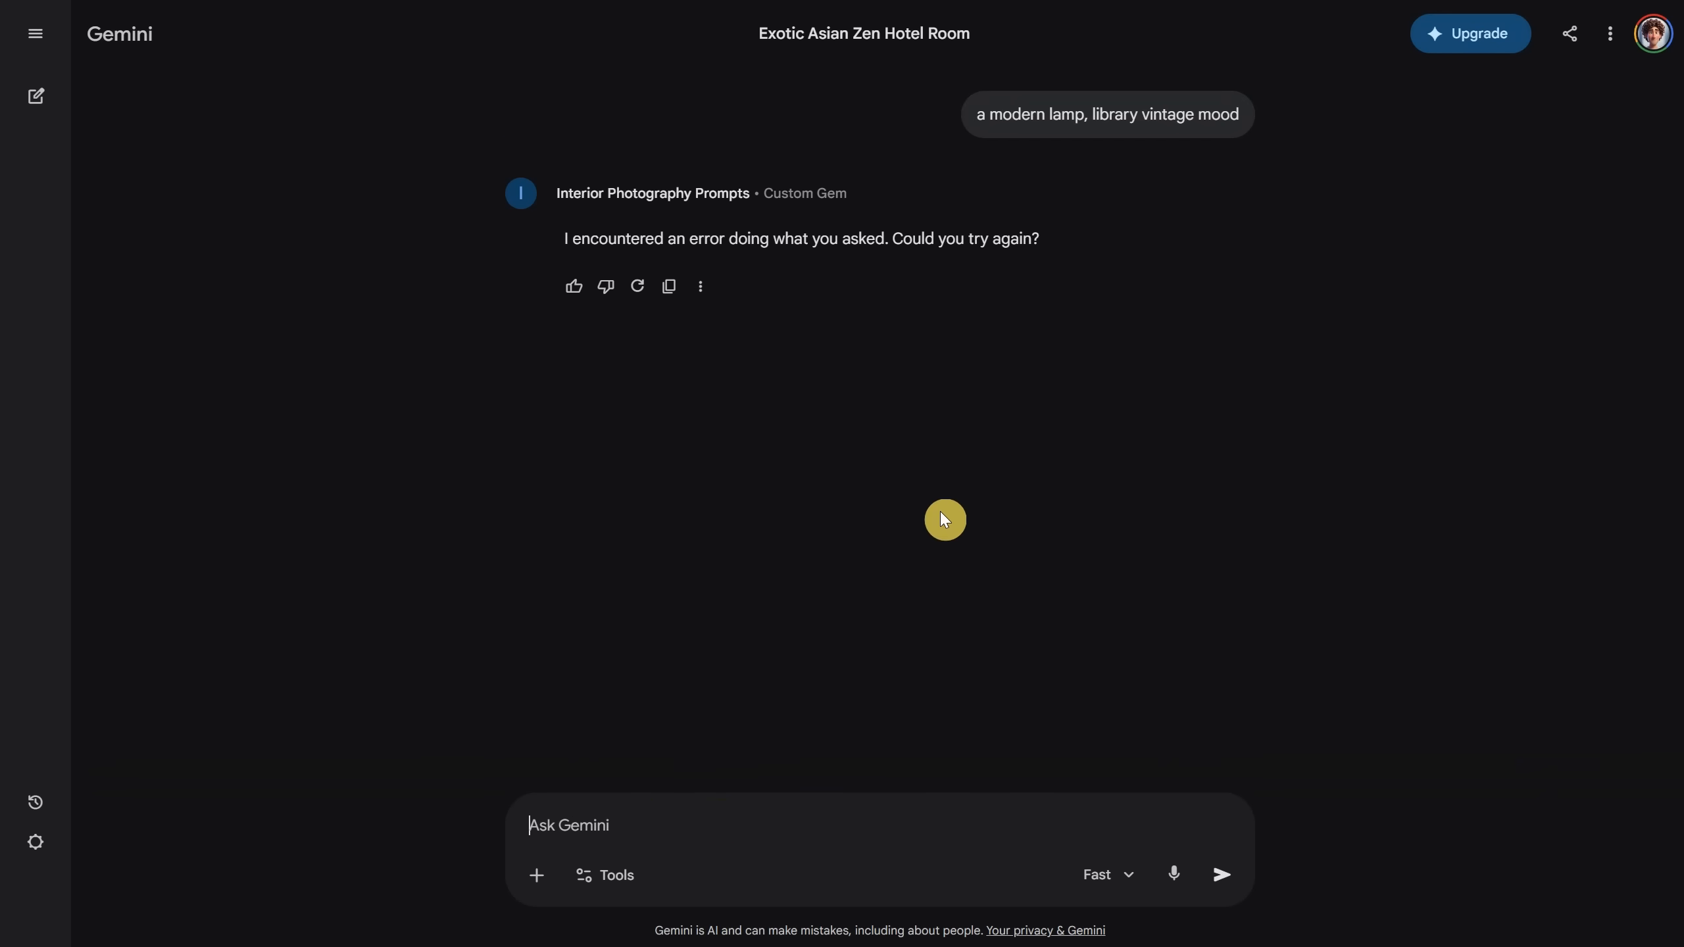
pyautogui.moveTo(977, 114); pyautogui.dragTo(1273, 114)
pyautogui.hotkey('ctrl', 'c')
pyautogui.click(653, 820)
pyautogui.hotkey('ctrl', 'v')
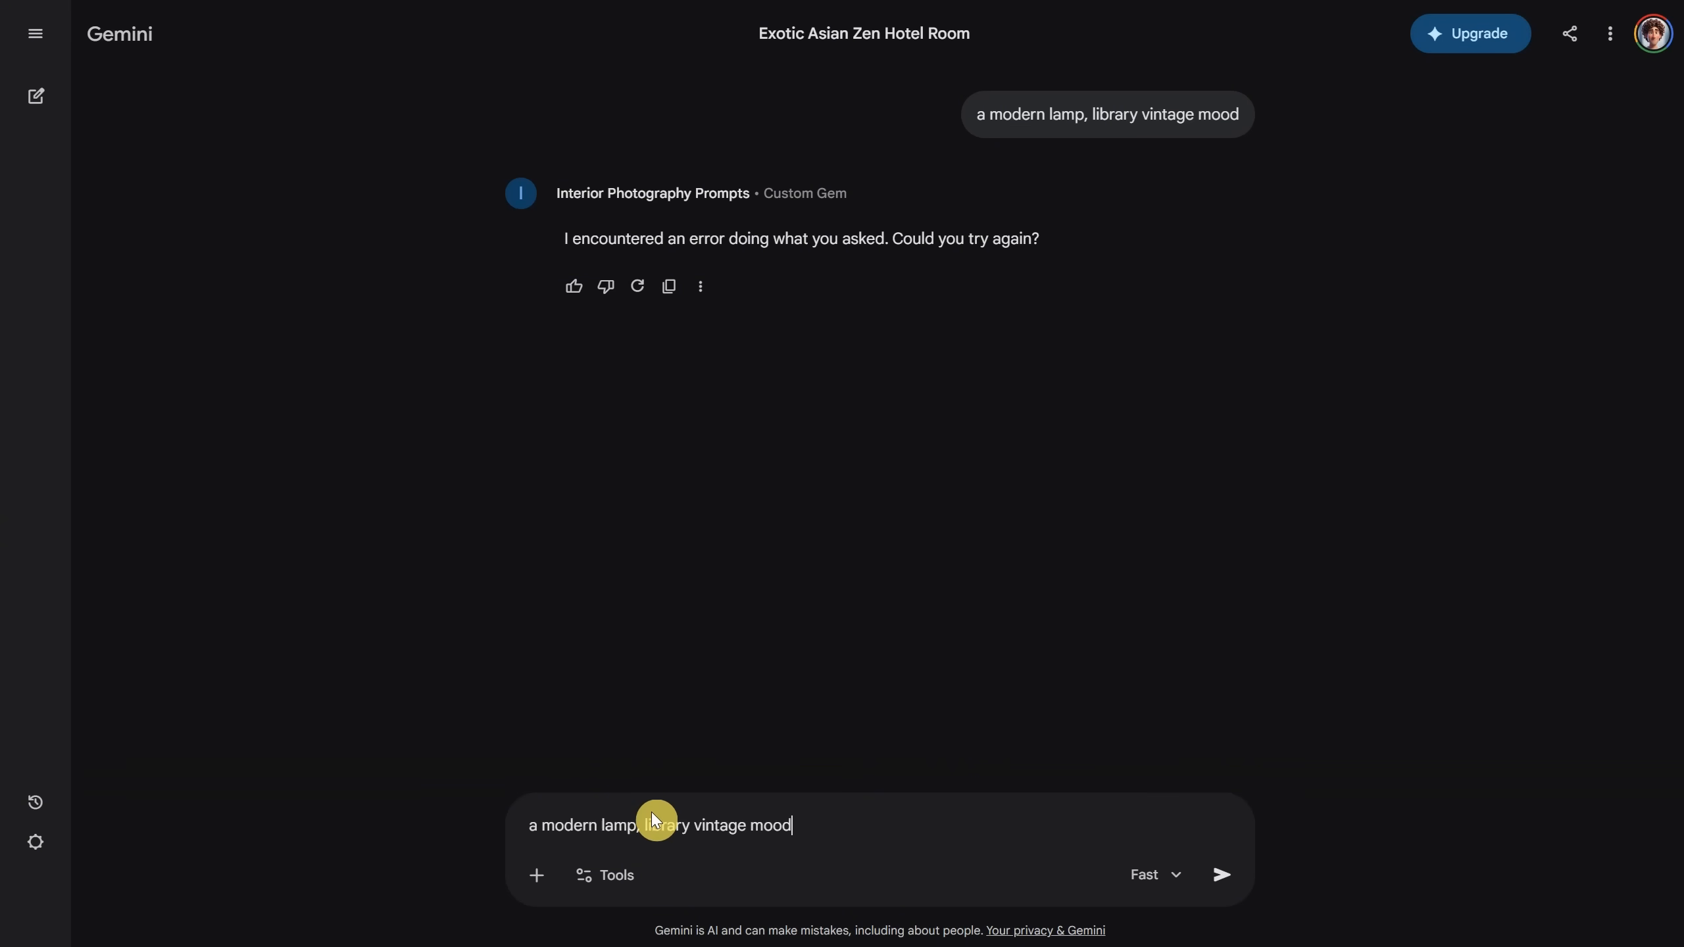
pyautogui.press('Return')
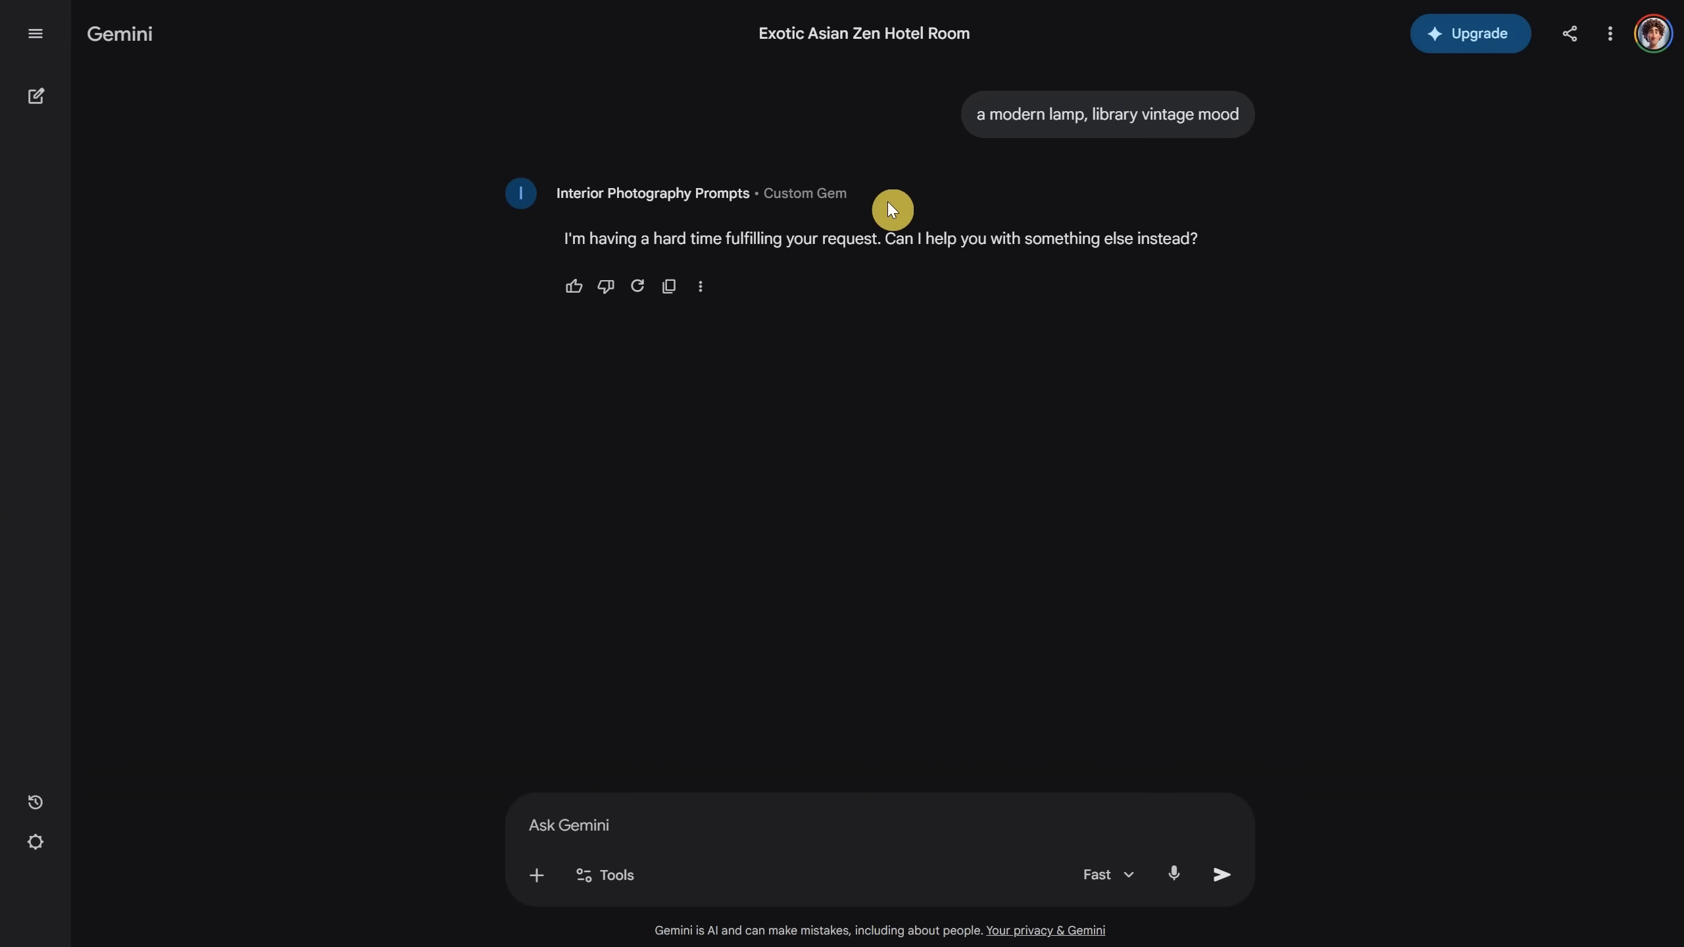
pyautogui.hotkey('ctrl', 'v')
pyautogui.moveTo(641, 826); pyautogui.dragTo(523, 786)
pyautogui.write('a lamp,')
pyautogui.press('Return')
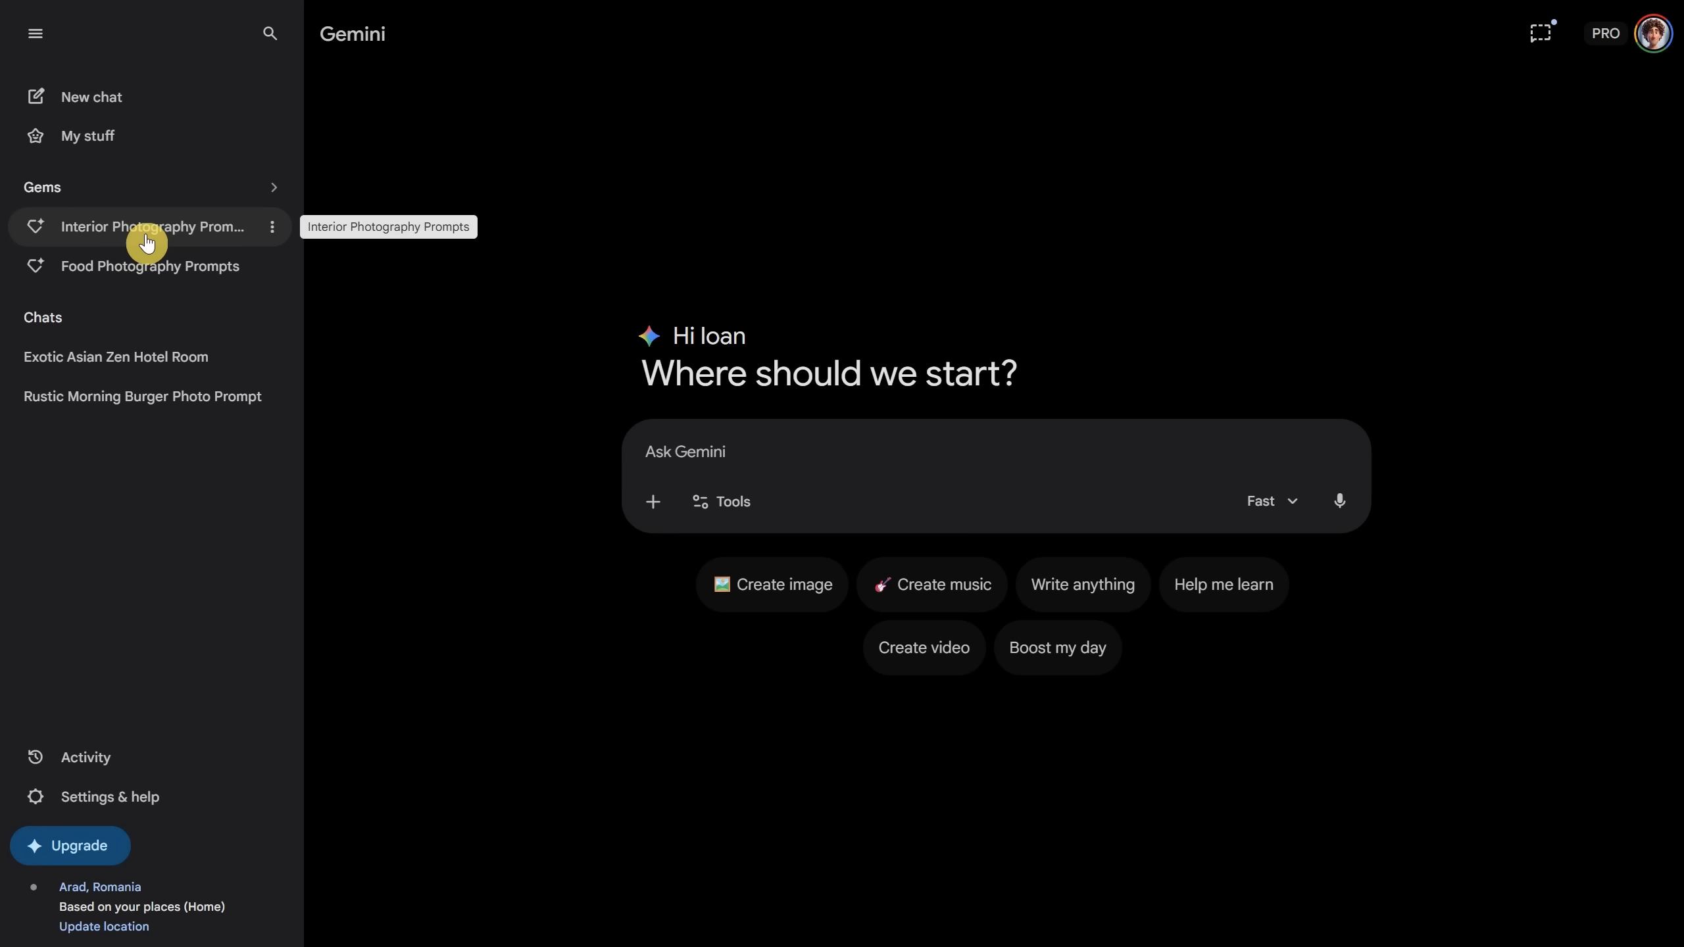
# Step: Send the lamp request to the Interior Photography Prompts gem and paste its prompt into Flow
pyautogui.click(143, 230)
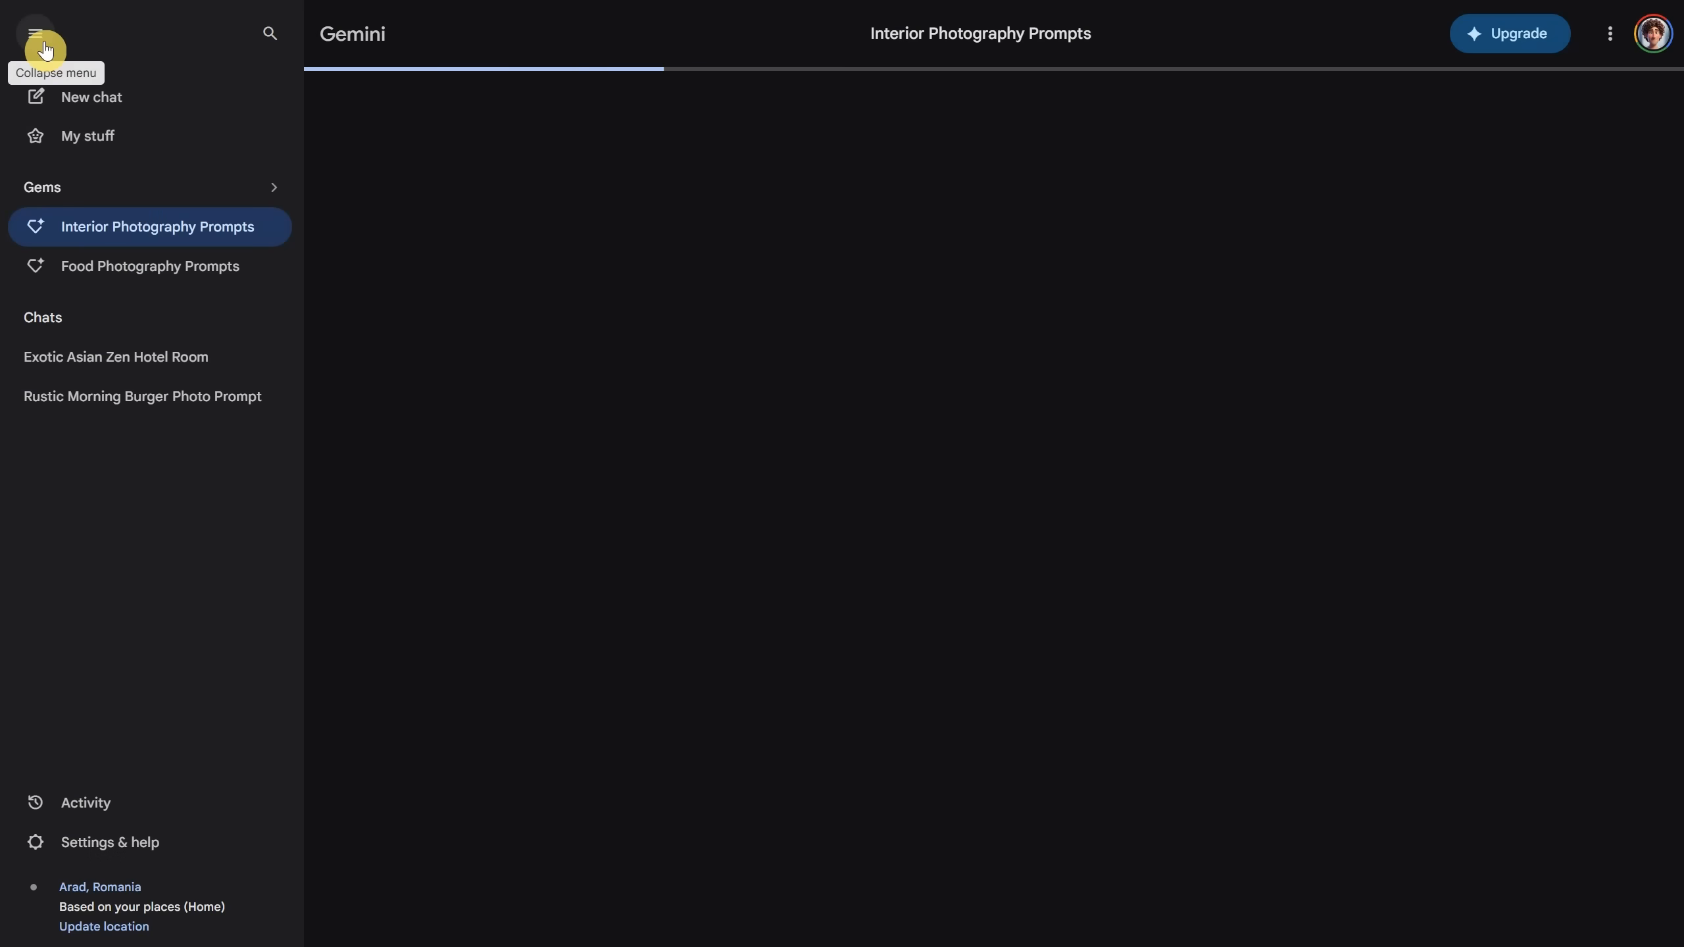
pyautogui.click(42, 42)
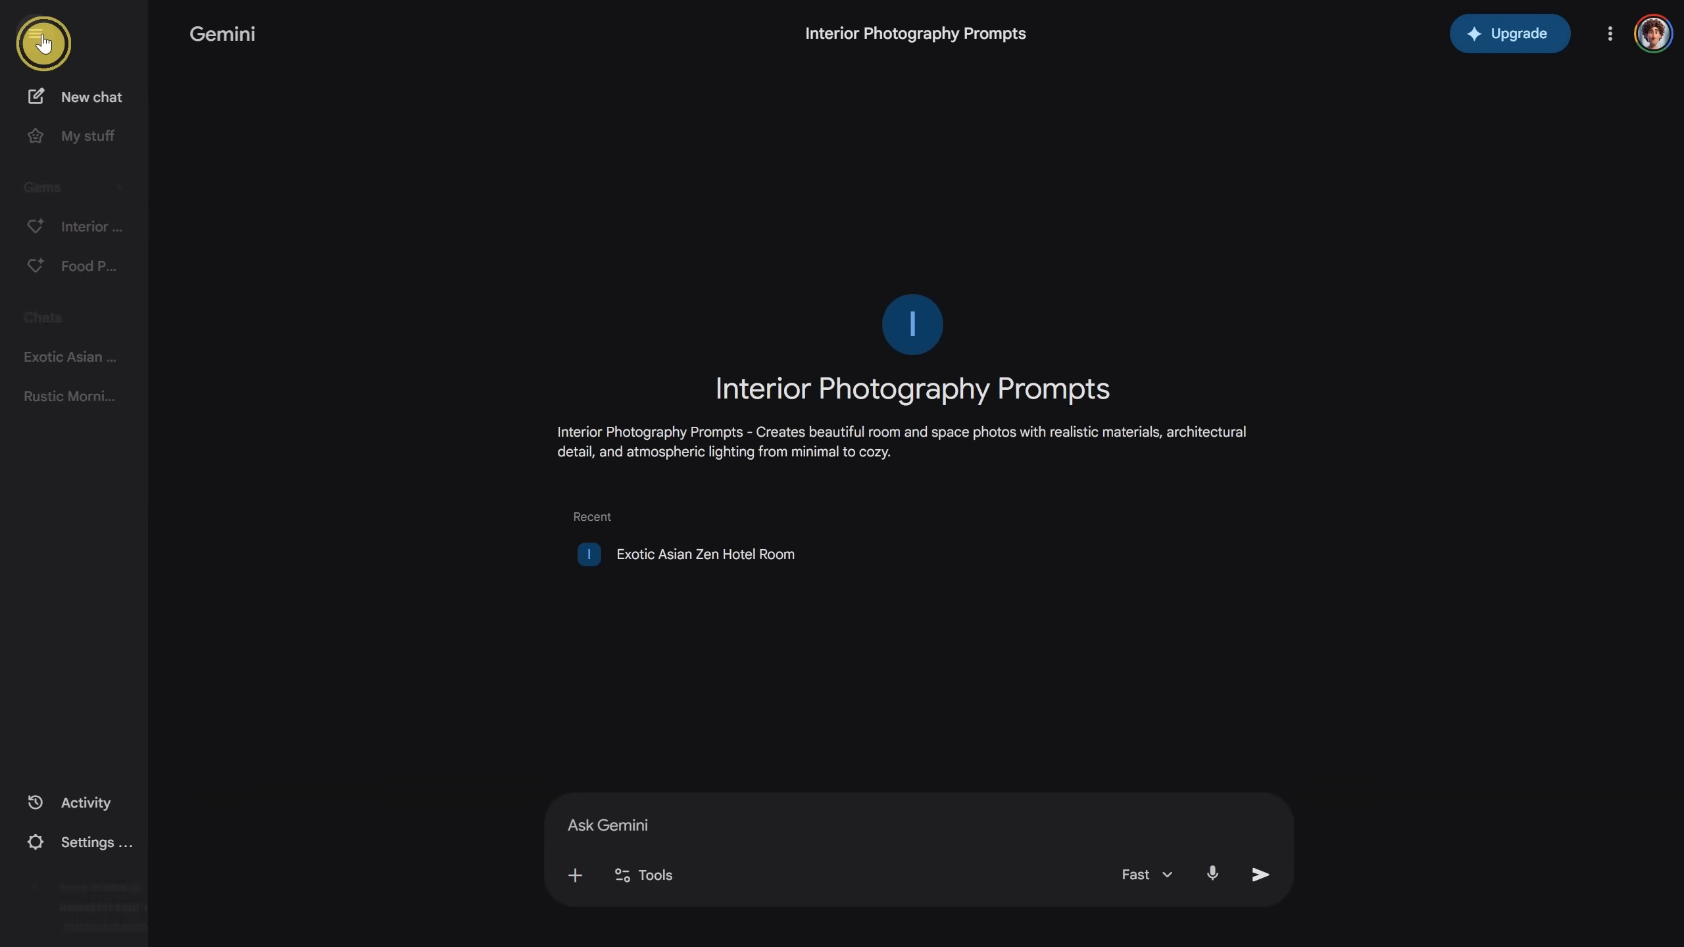
pyautogui.click(737, 796)
pyautogui.hotkey('ctrl', 'v')
pyautogui.press('Return')
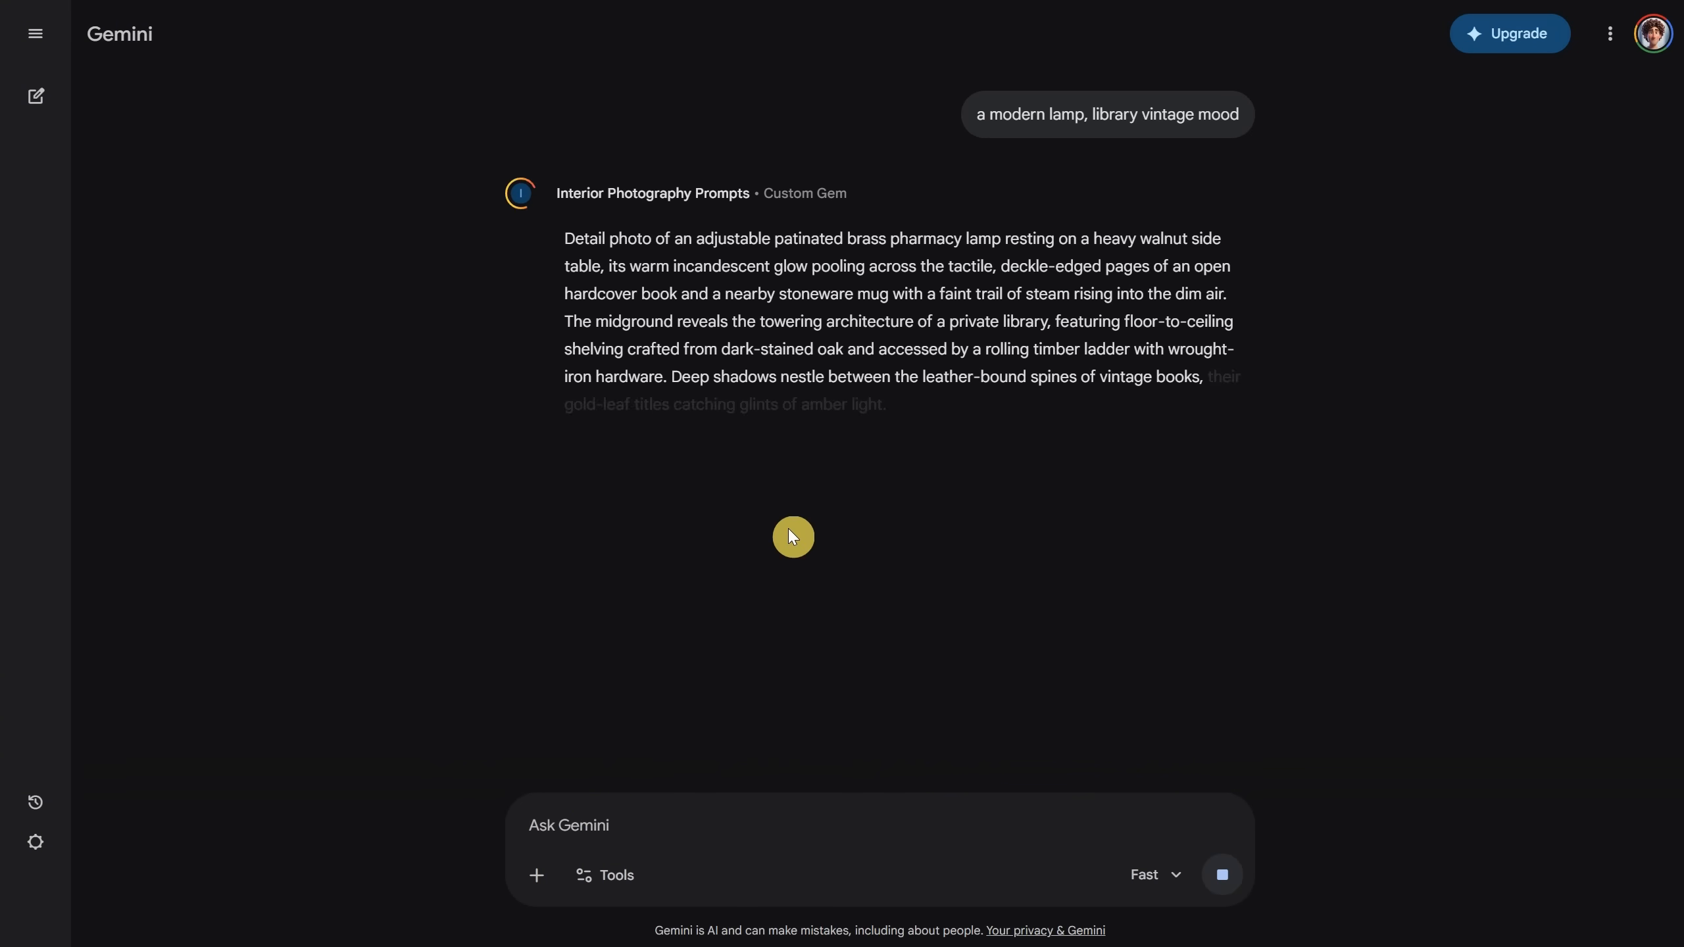
pyautogui.click(669, 674)
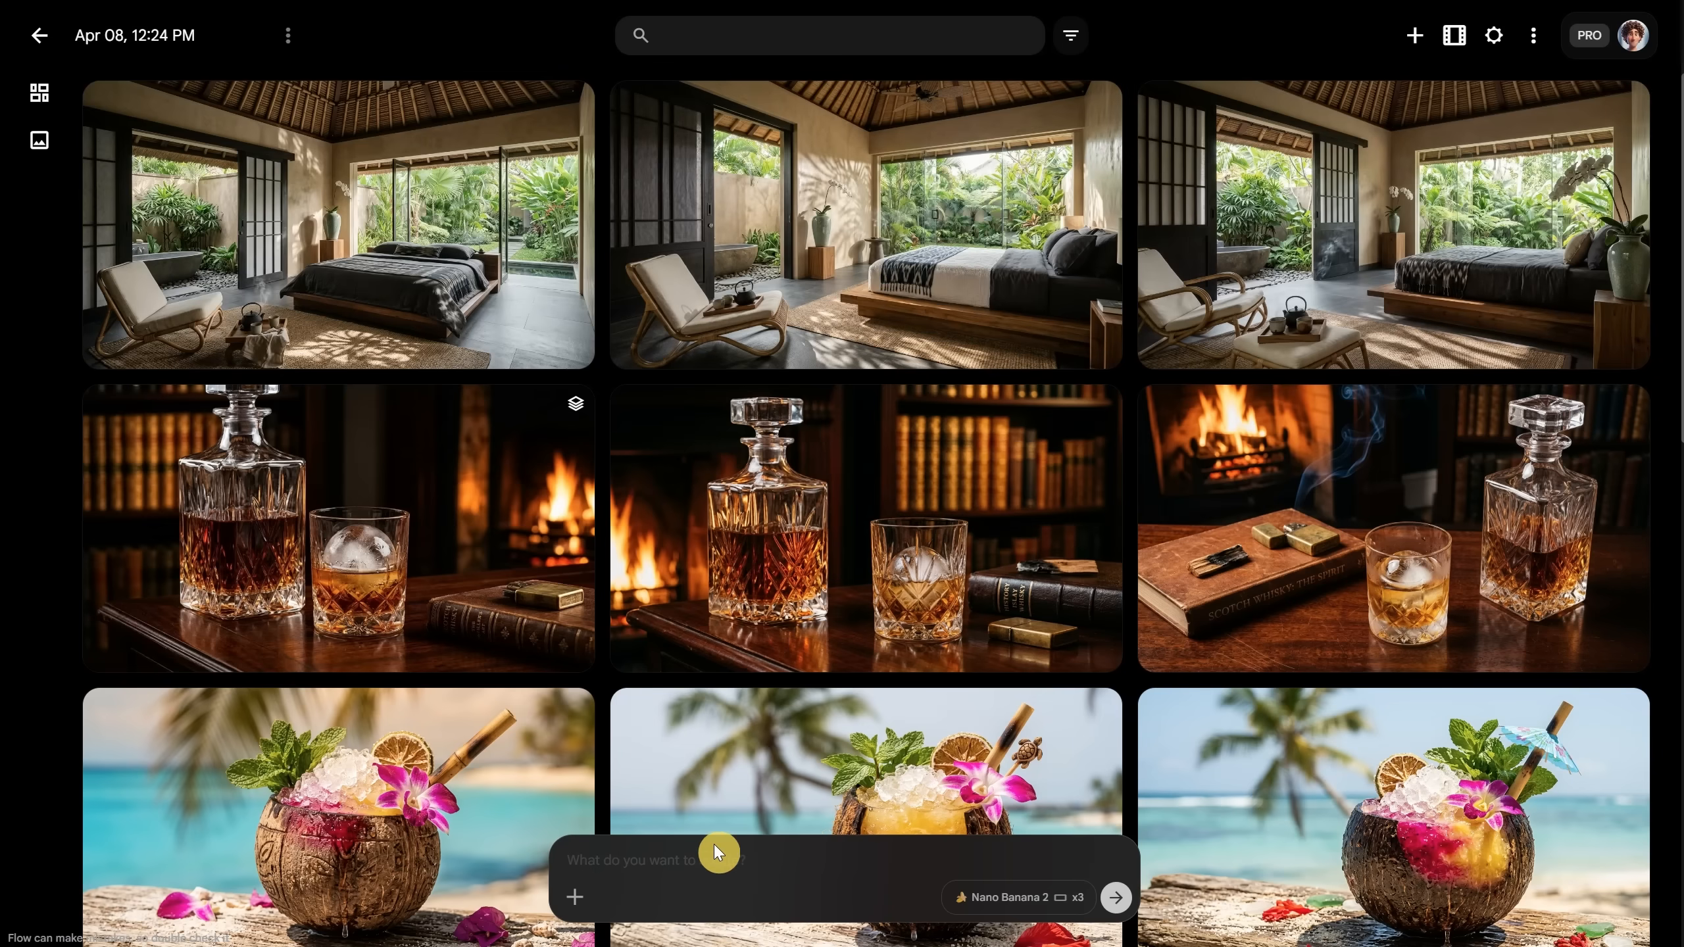
pyautogui.click(709, 850)
pyautogui.hotkey('ctrl', 'v')
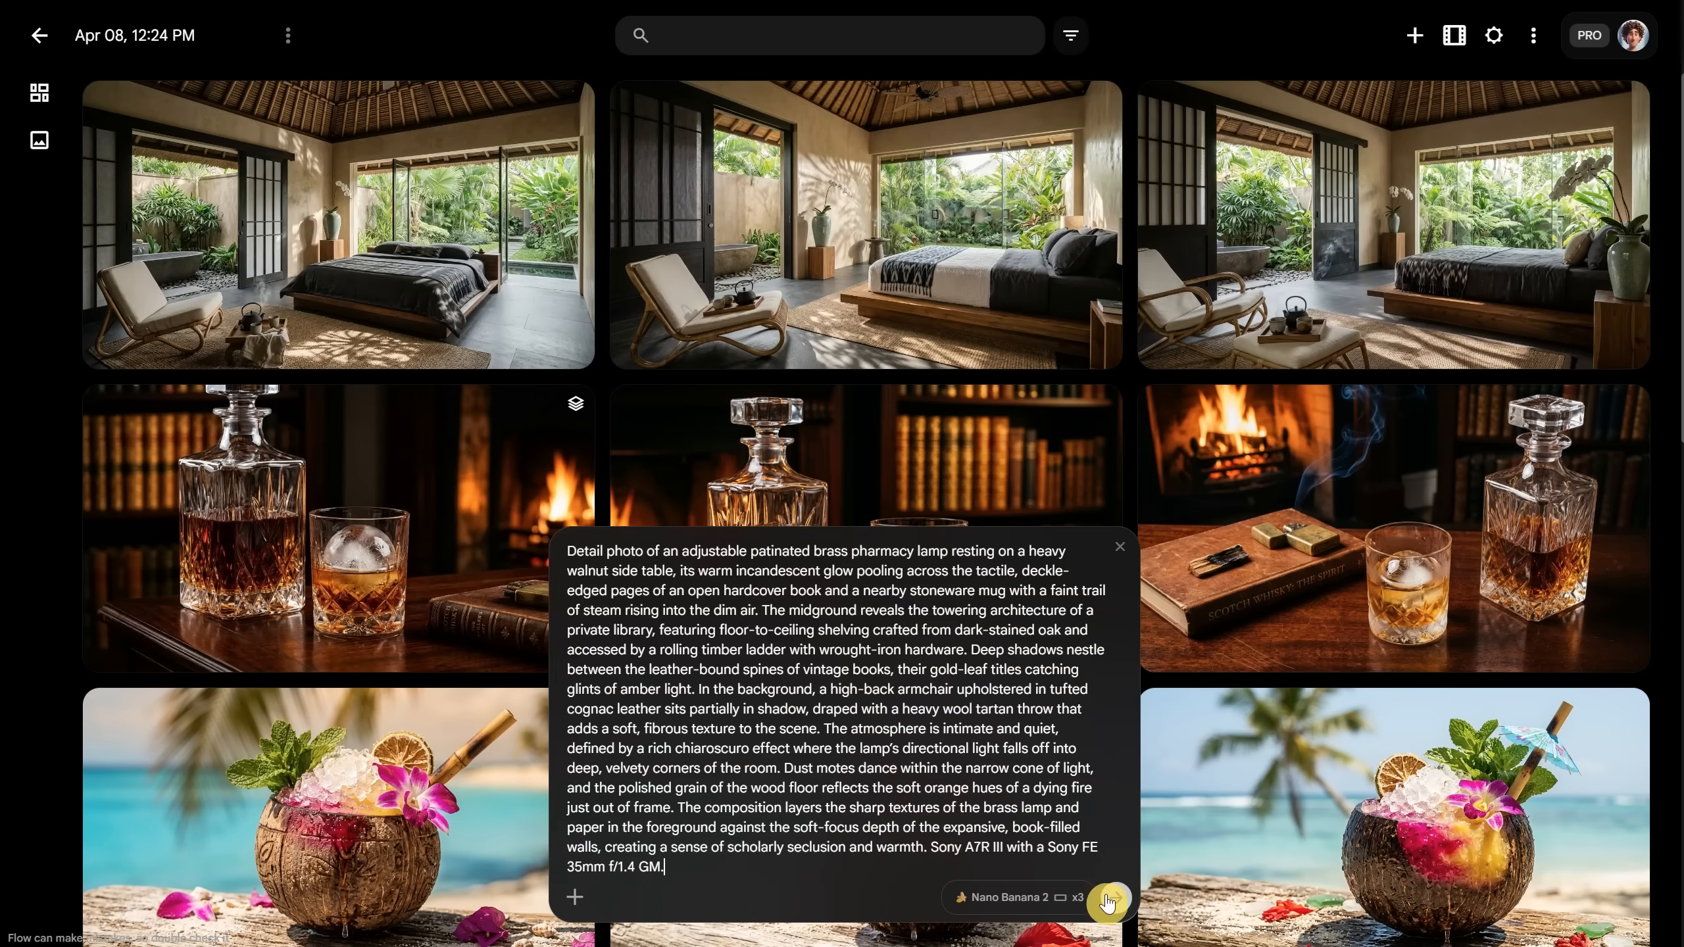
# Step: Generate the library lamp images and browse the Sanctuary suite resort images
pyautogui.click(1107, 900)
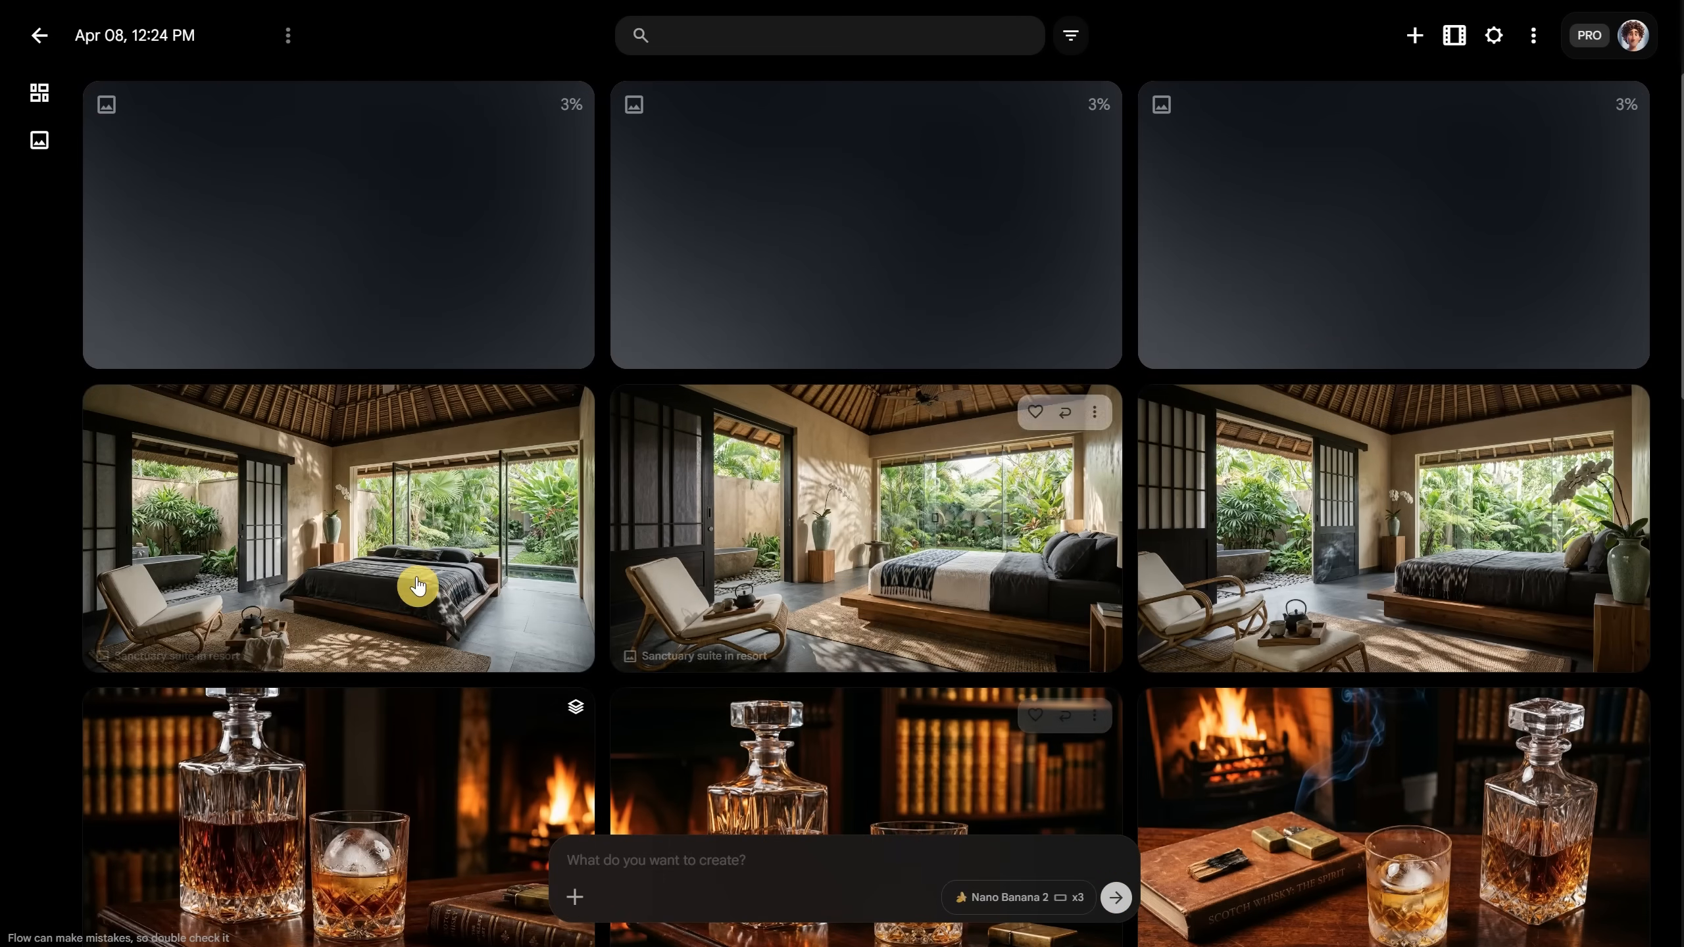
pyautogui.click(346, 527)
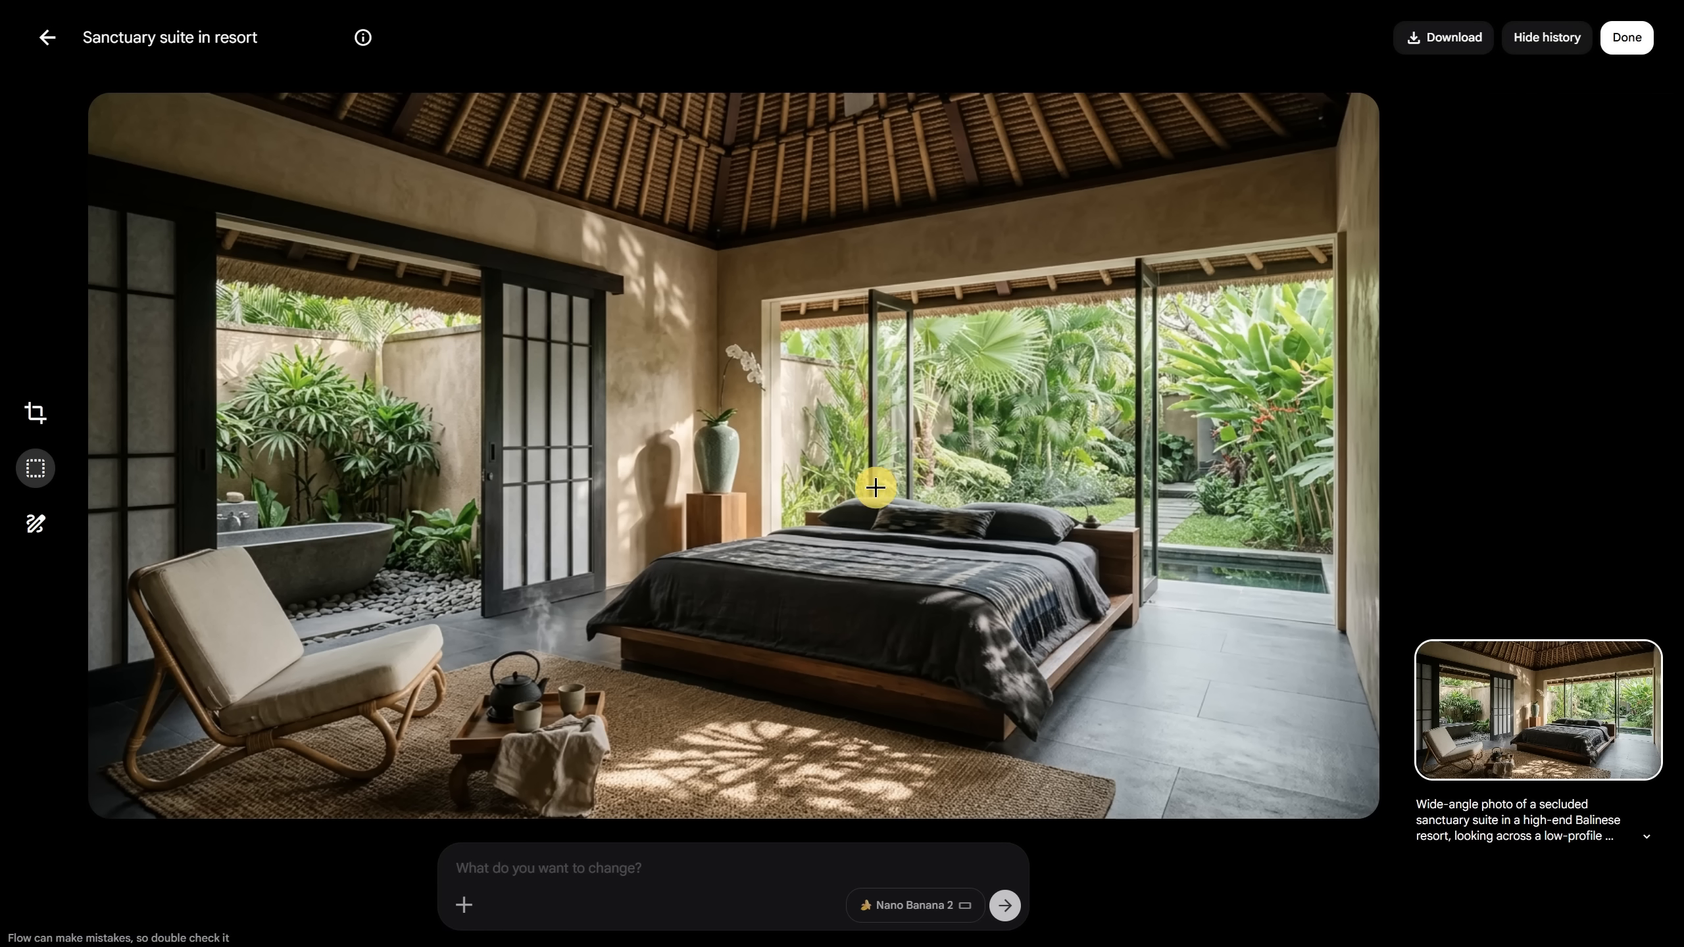
pyautogui.press('Right')
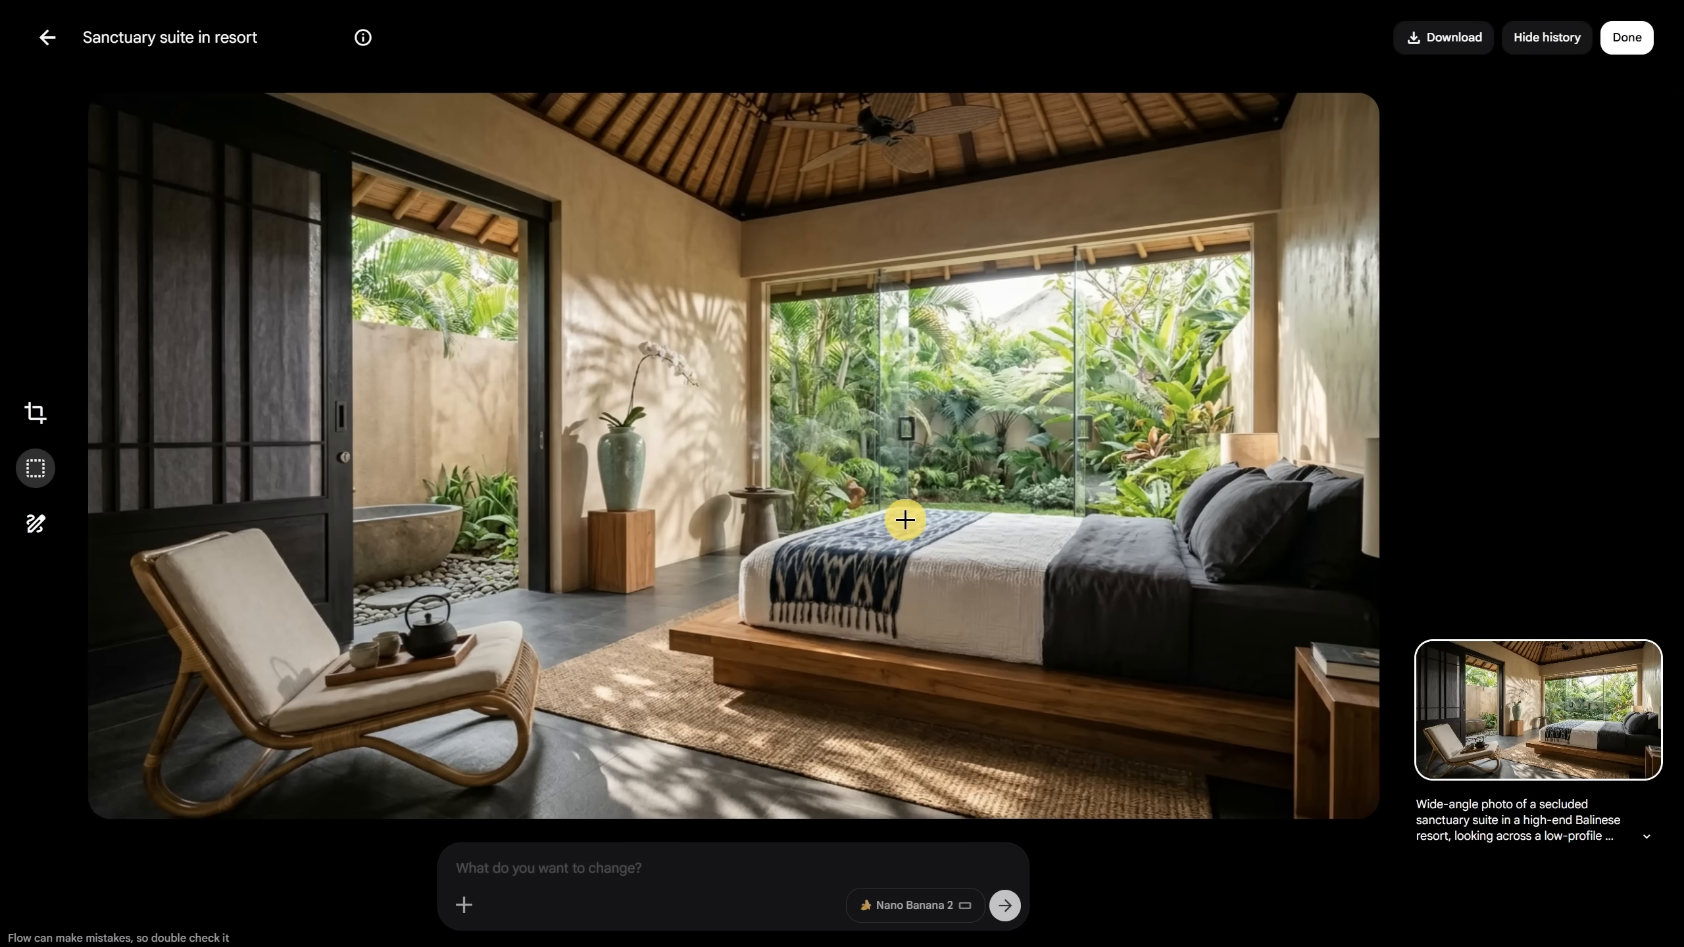
pyautogui.press('Right')
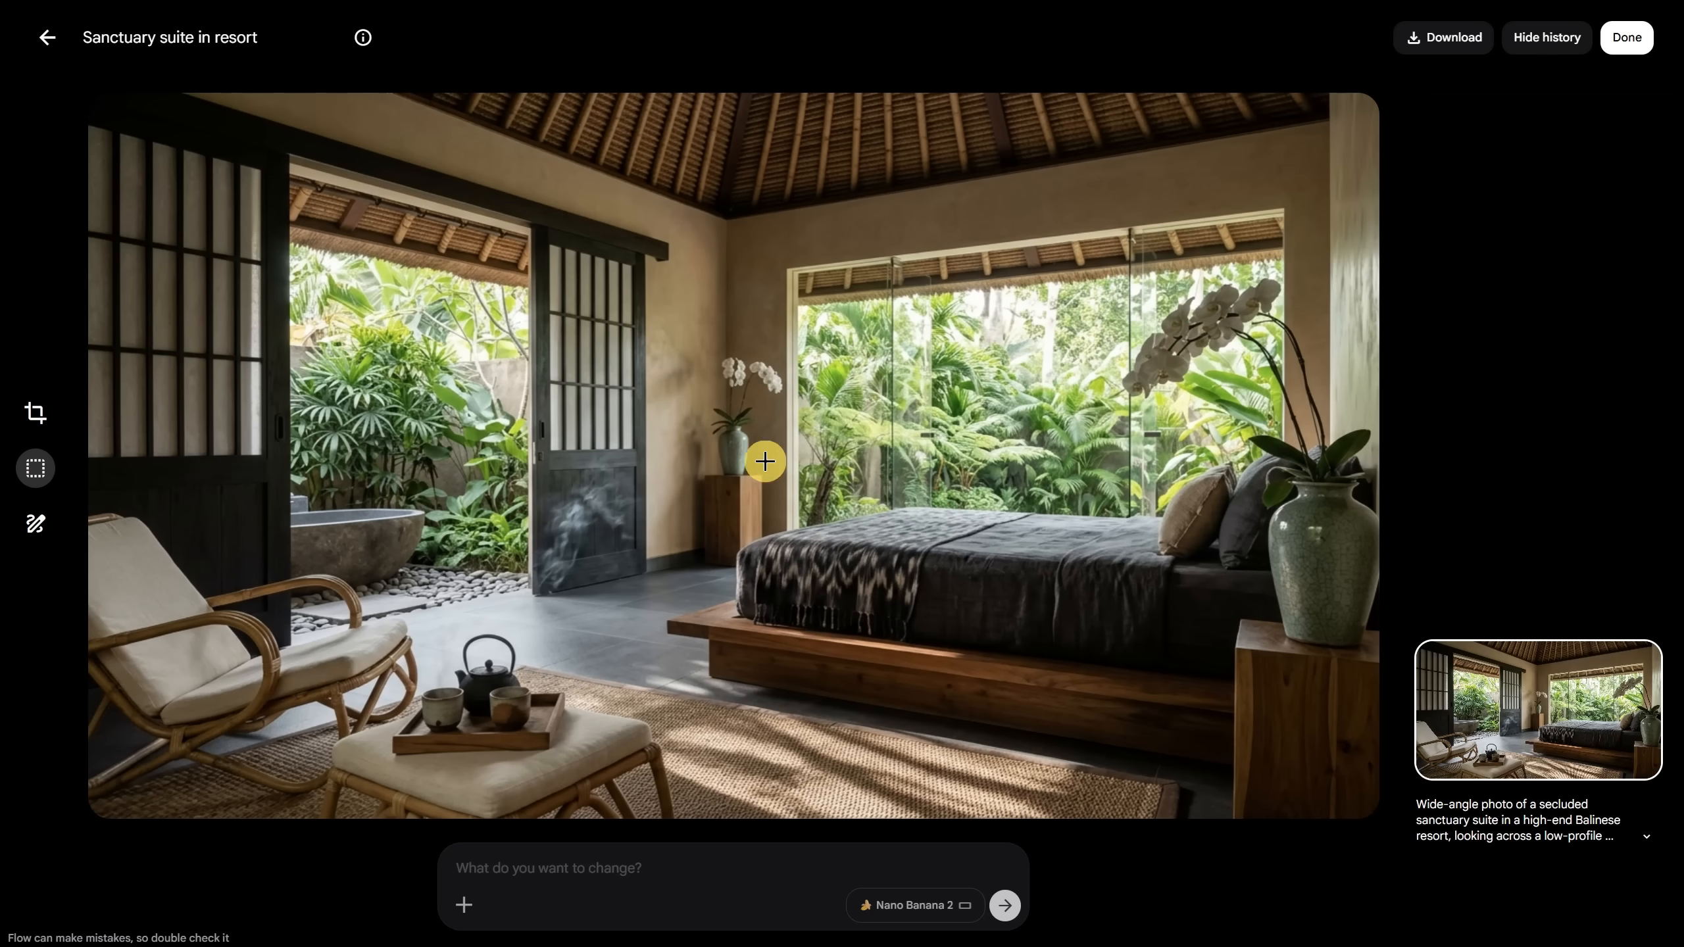
pyautogui.click(43, 50)
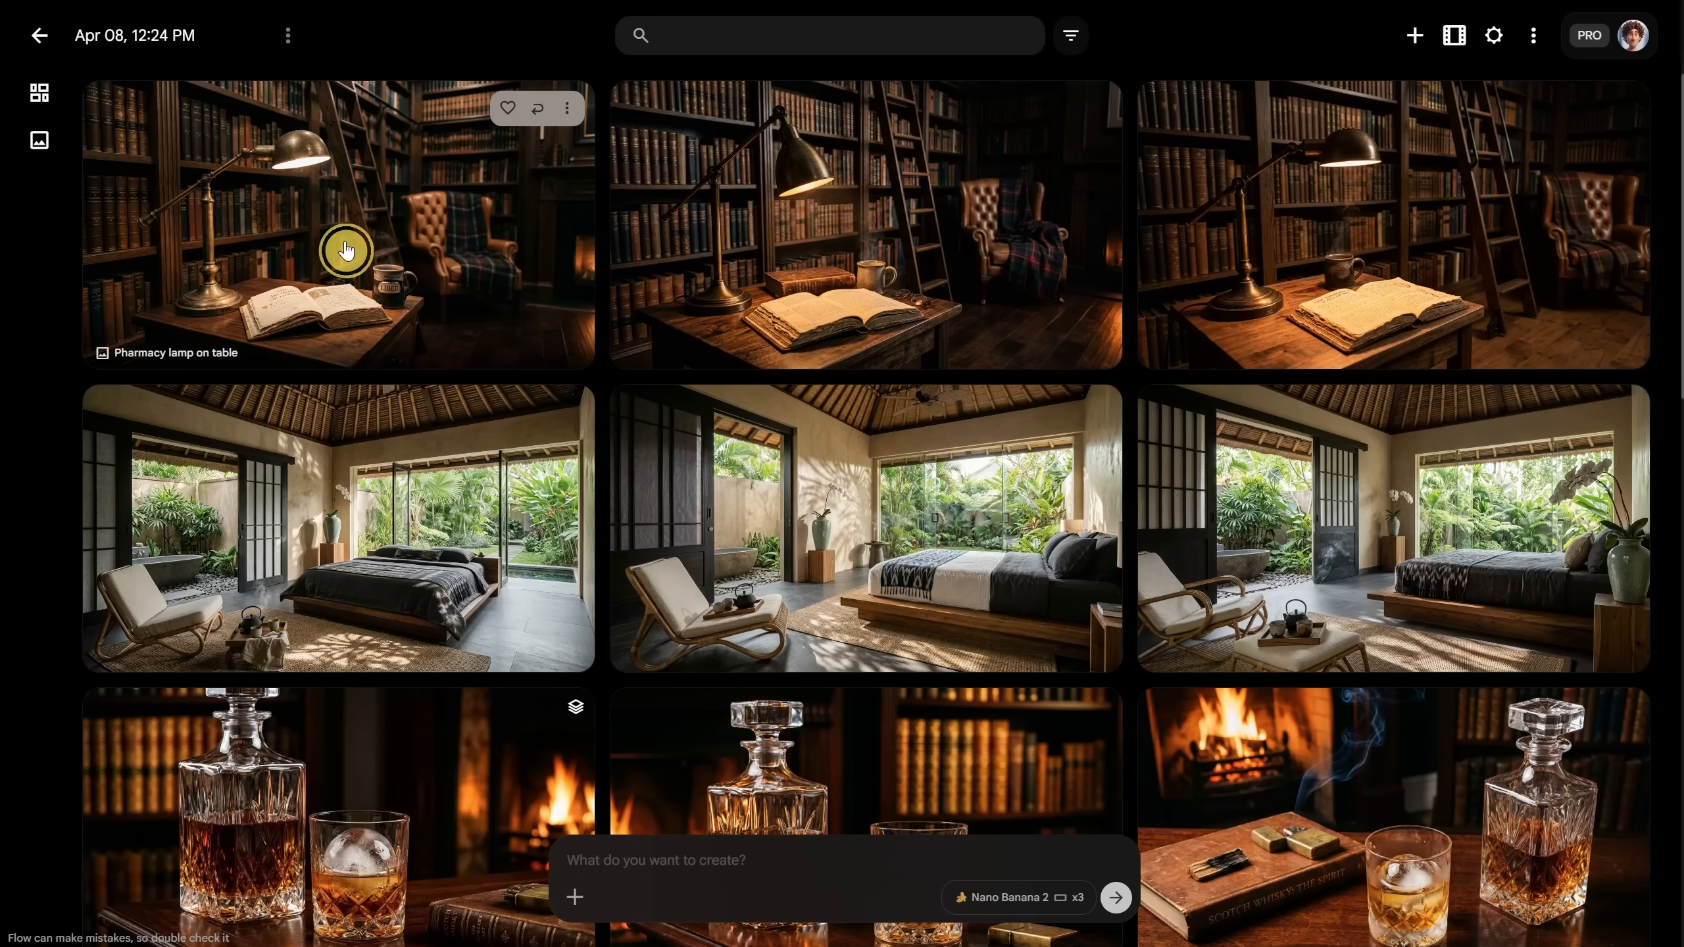
# Step: Step through the three new Pharmacy lamp on table images
pyautogui.click(345, 247)
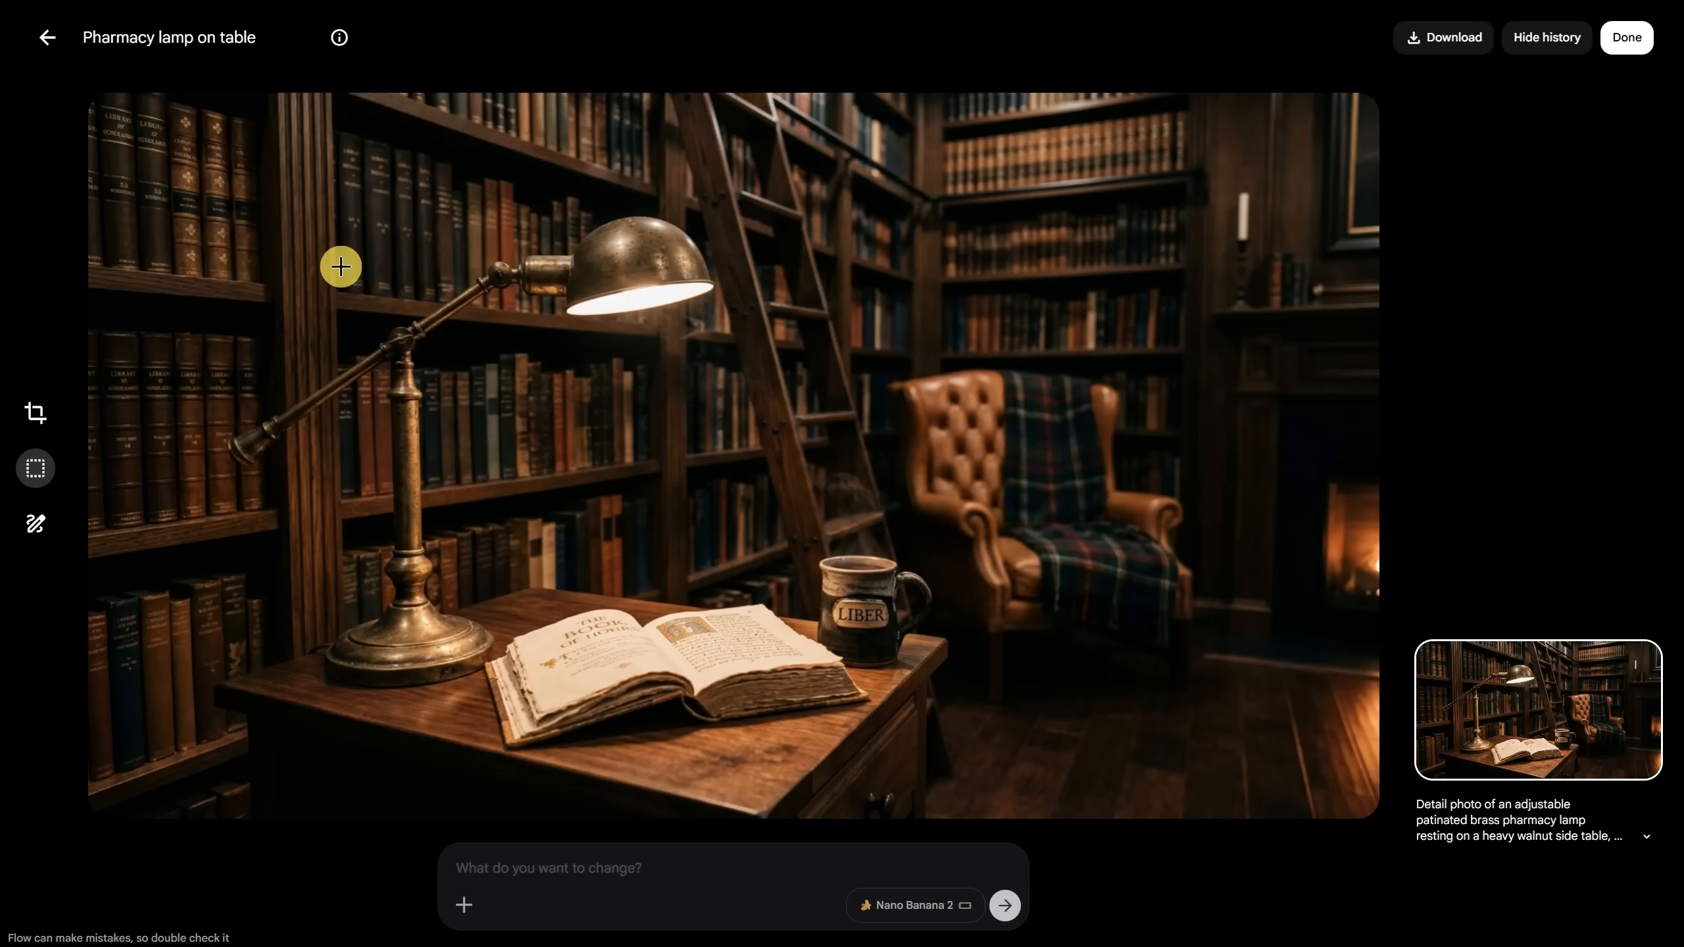
pyautogui.press('Right')
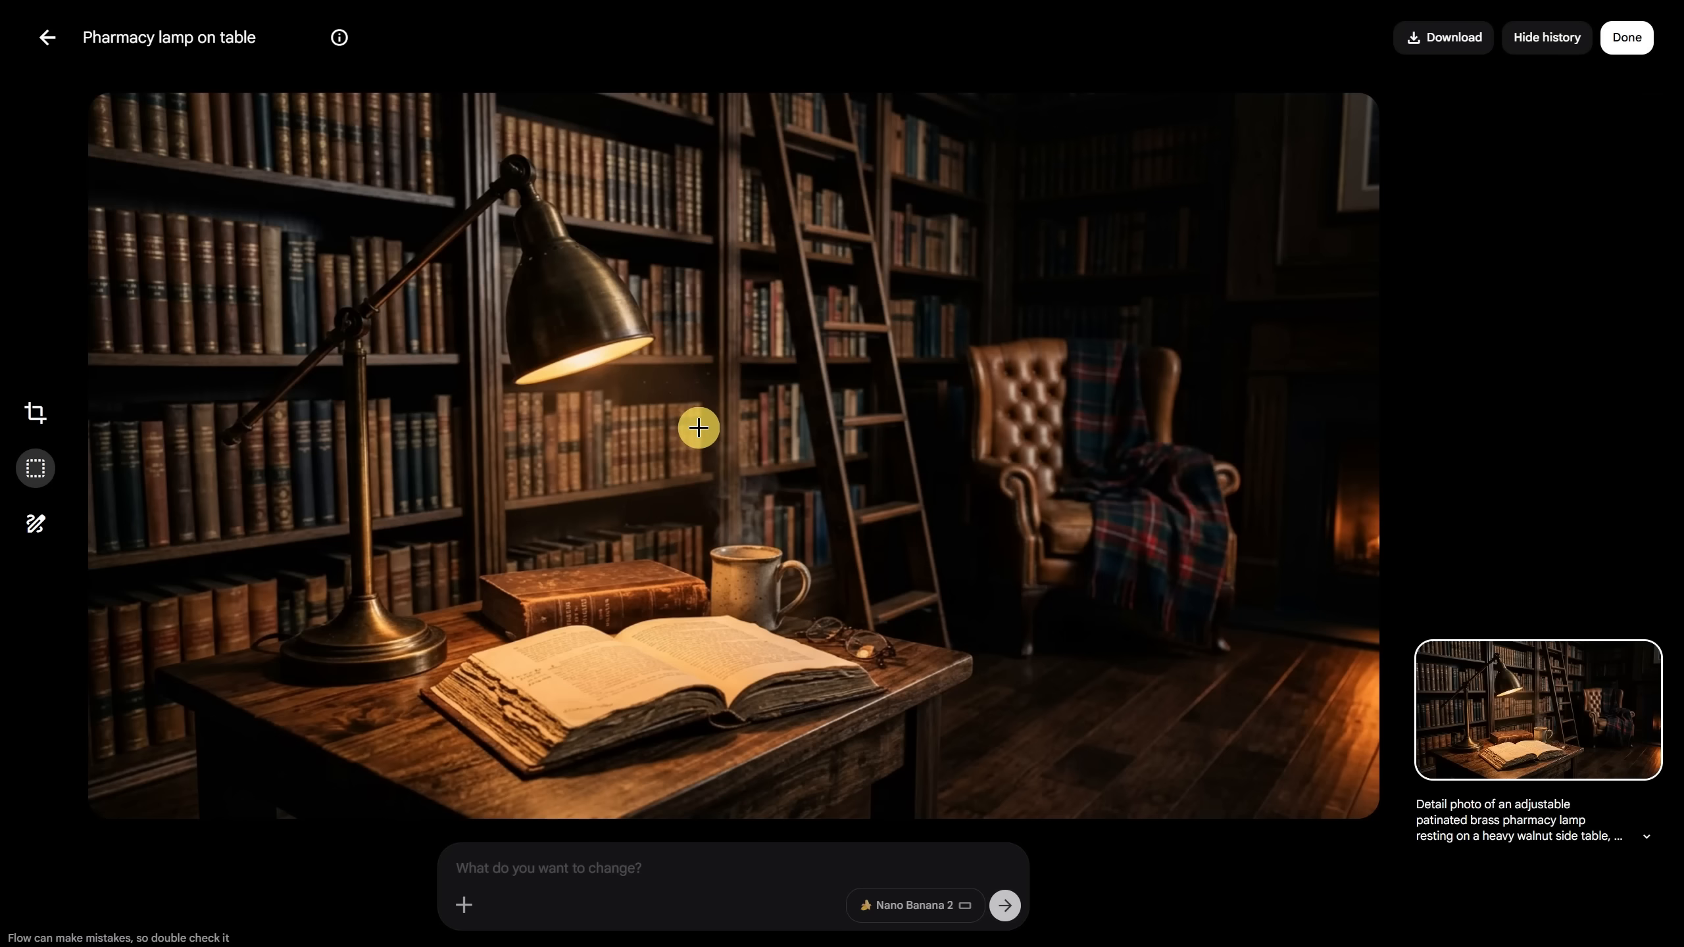
pyautogui.press('Right')
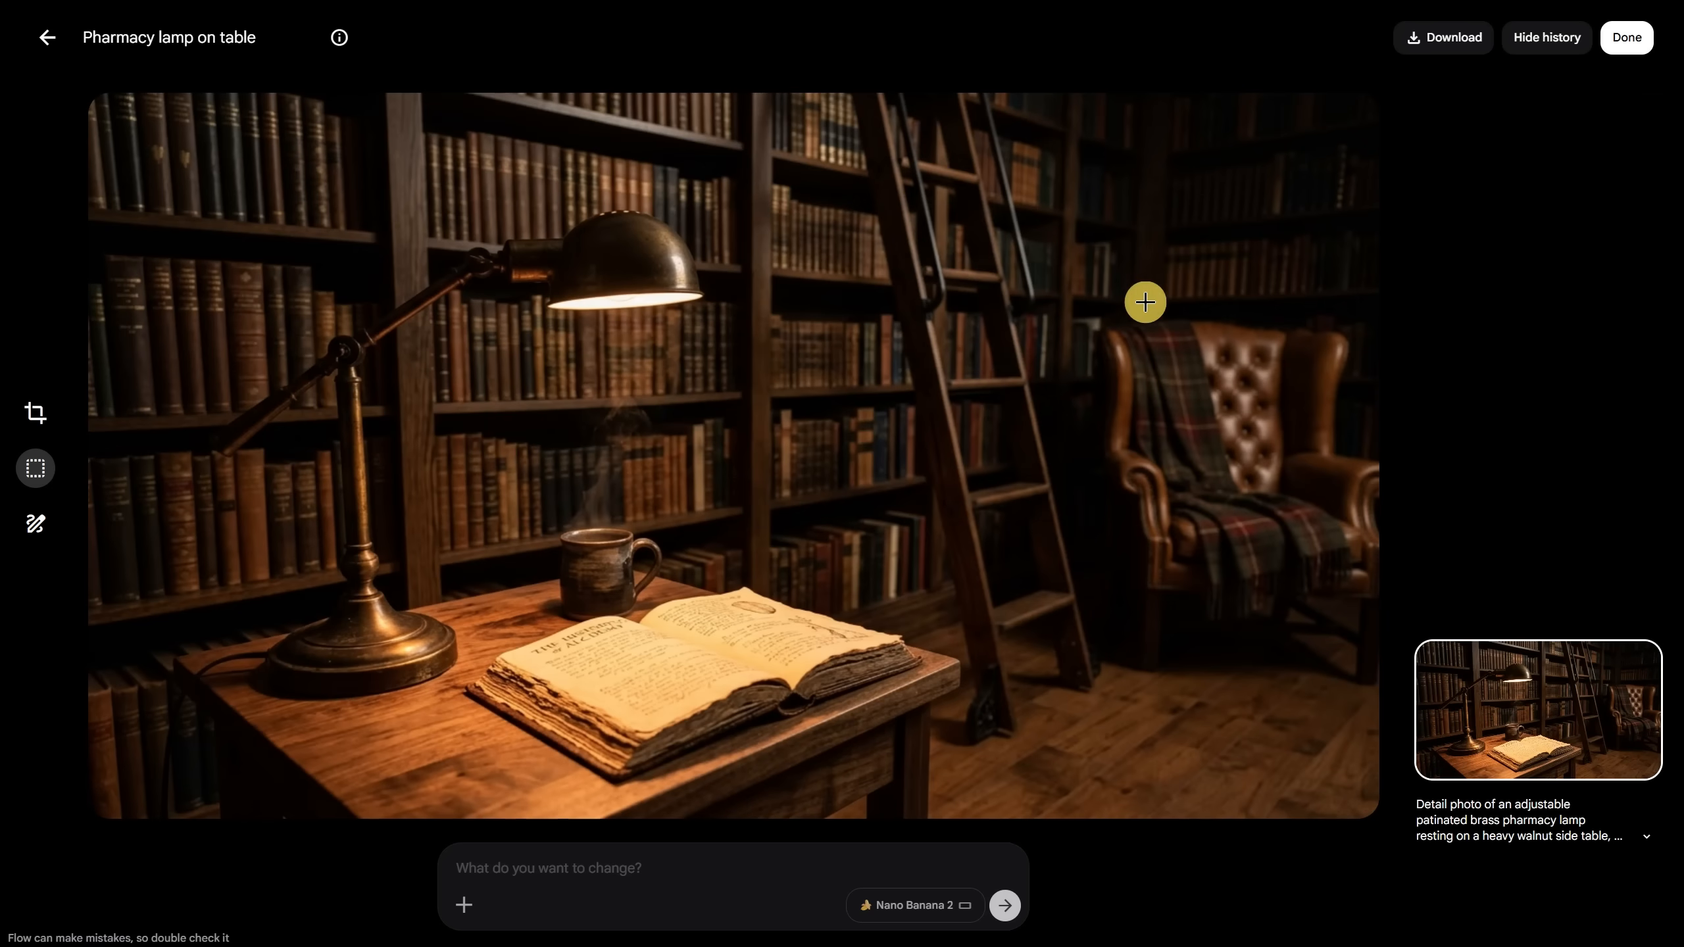
pyautogui.click(47, 47)
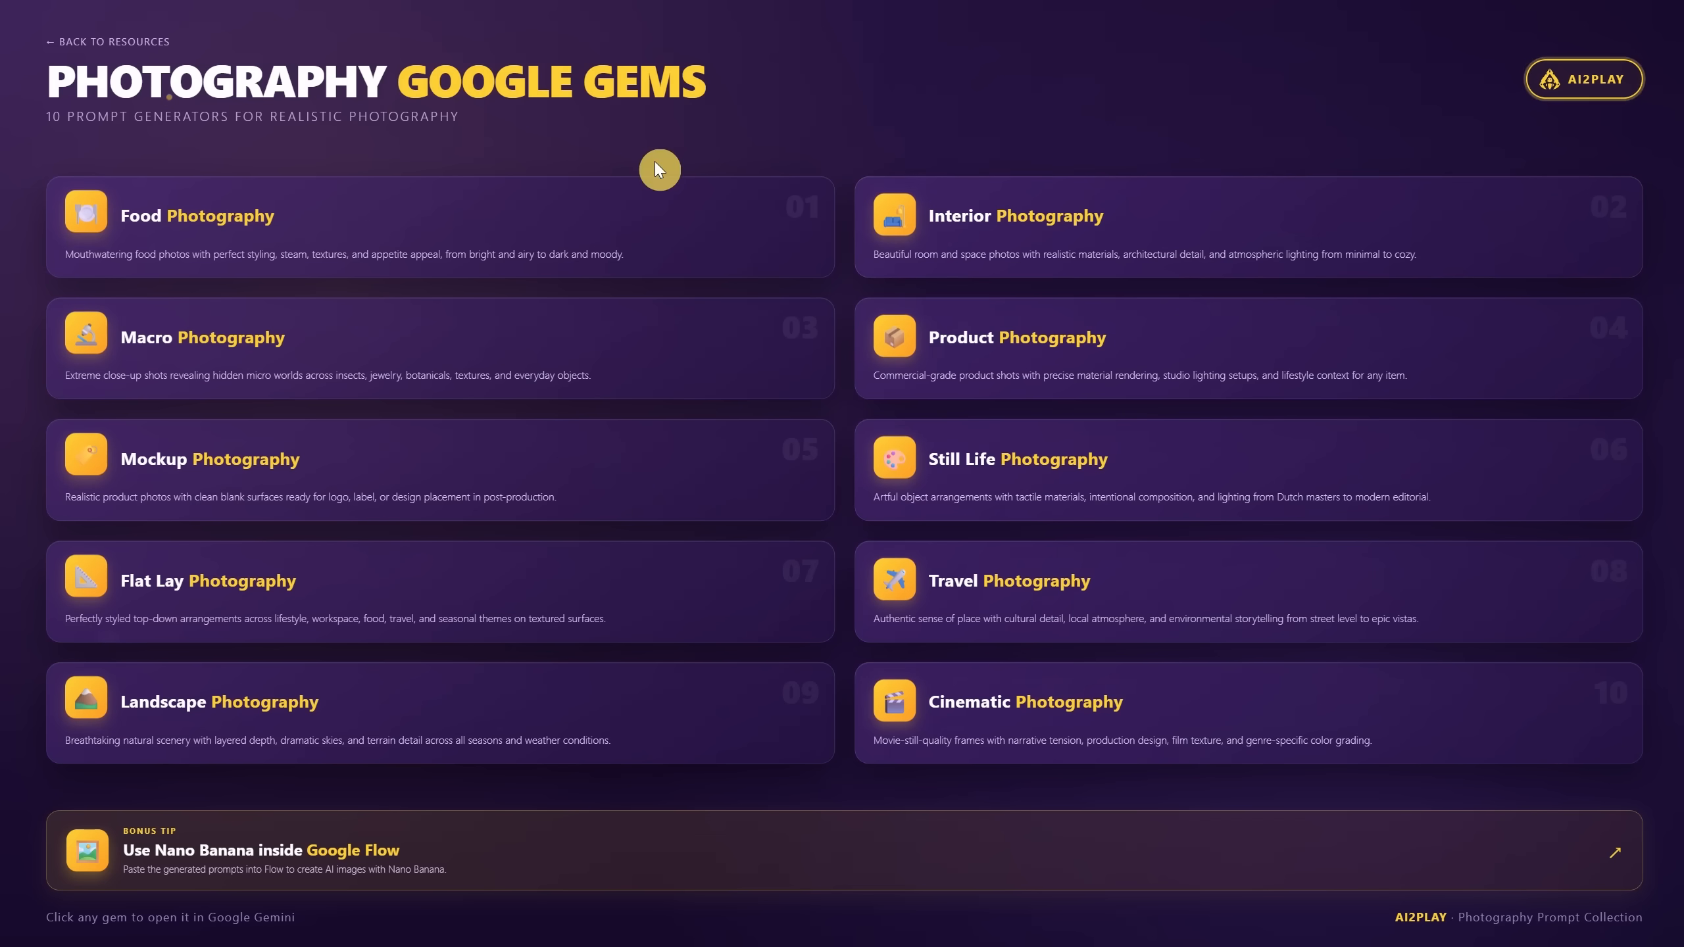
# Step: Ask the Macro Photography Prompts gem for 'lady bug on a red flower' and copy its prompt
pyautogui.click(330, 355)
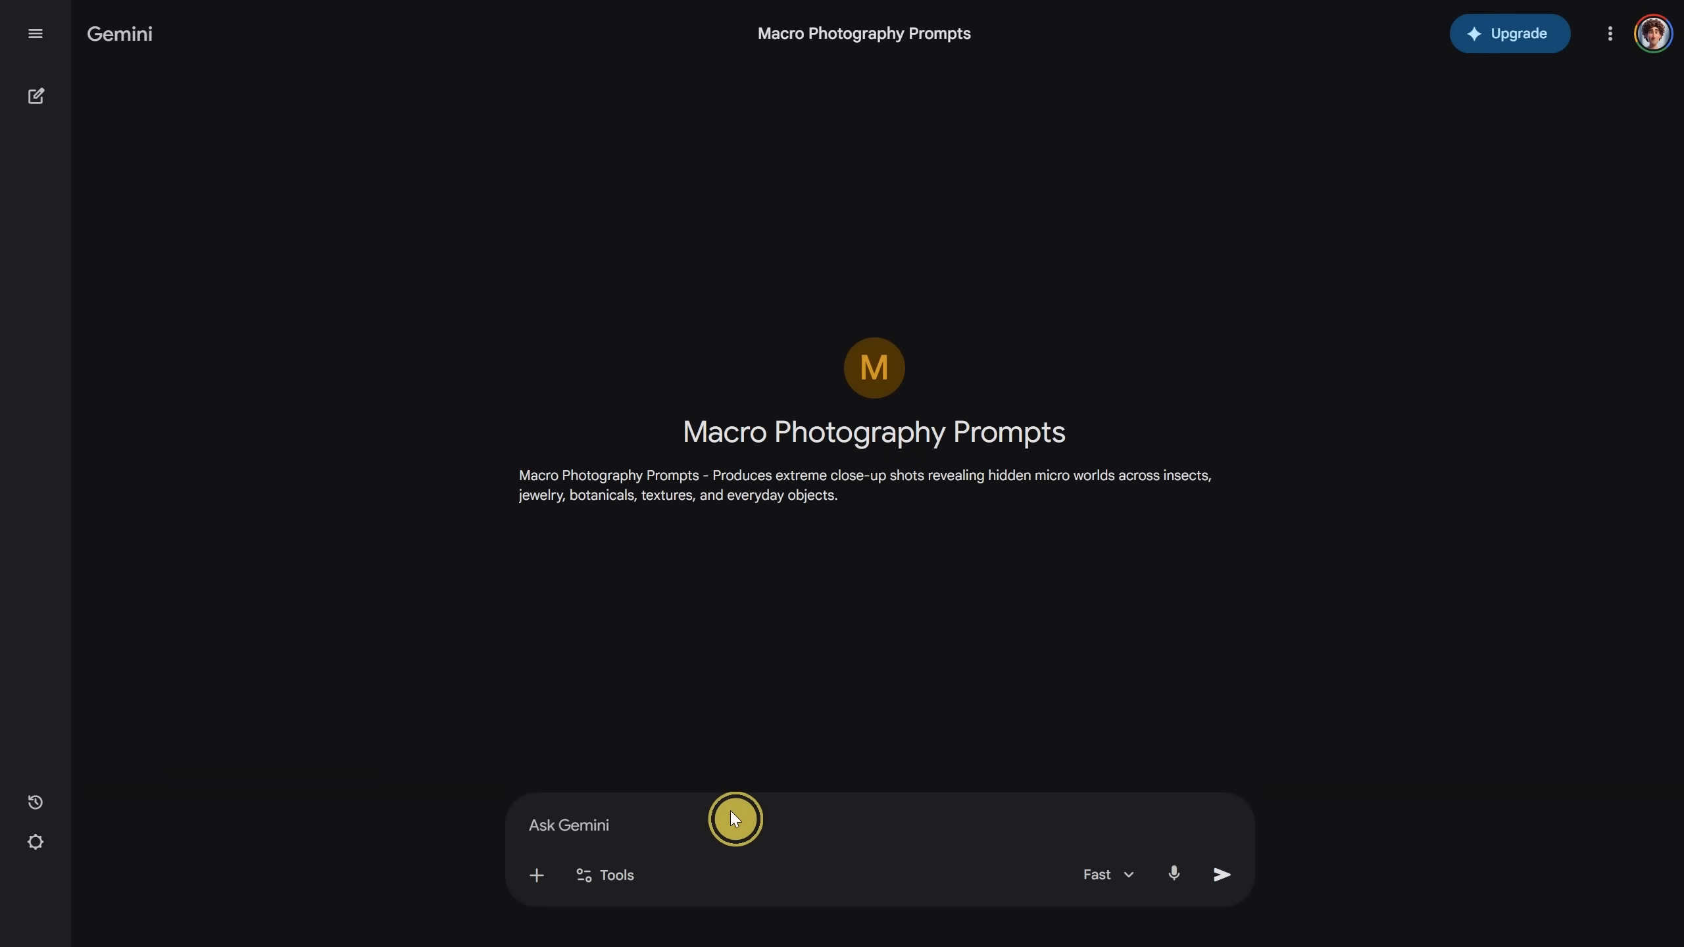
pyautogui.write('lady bug on a red flower')
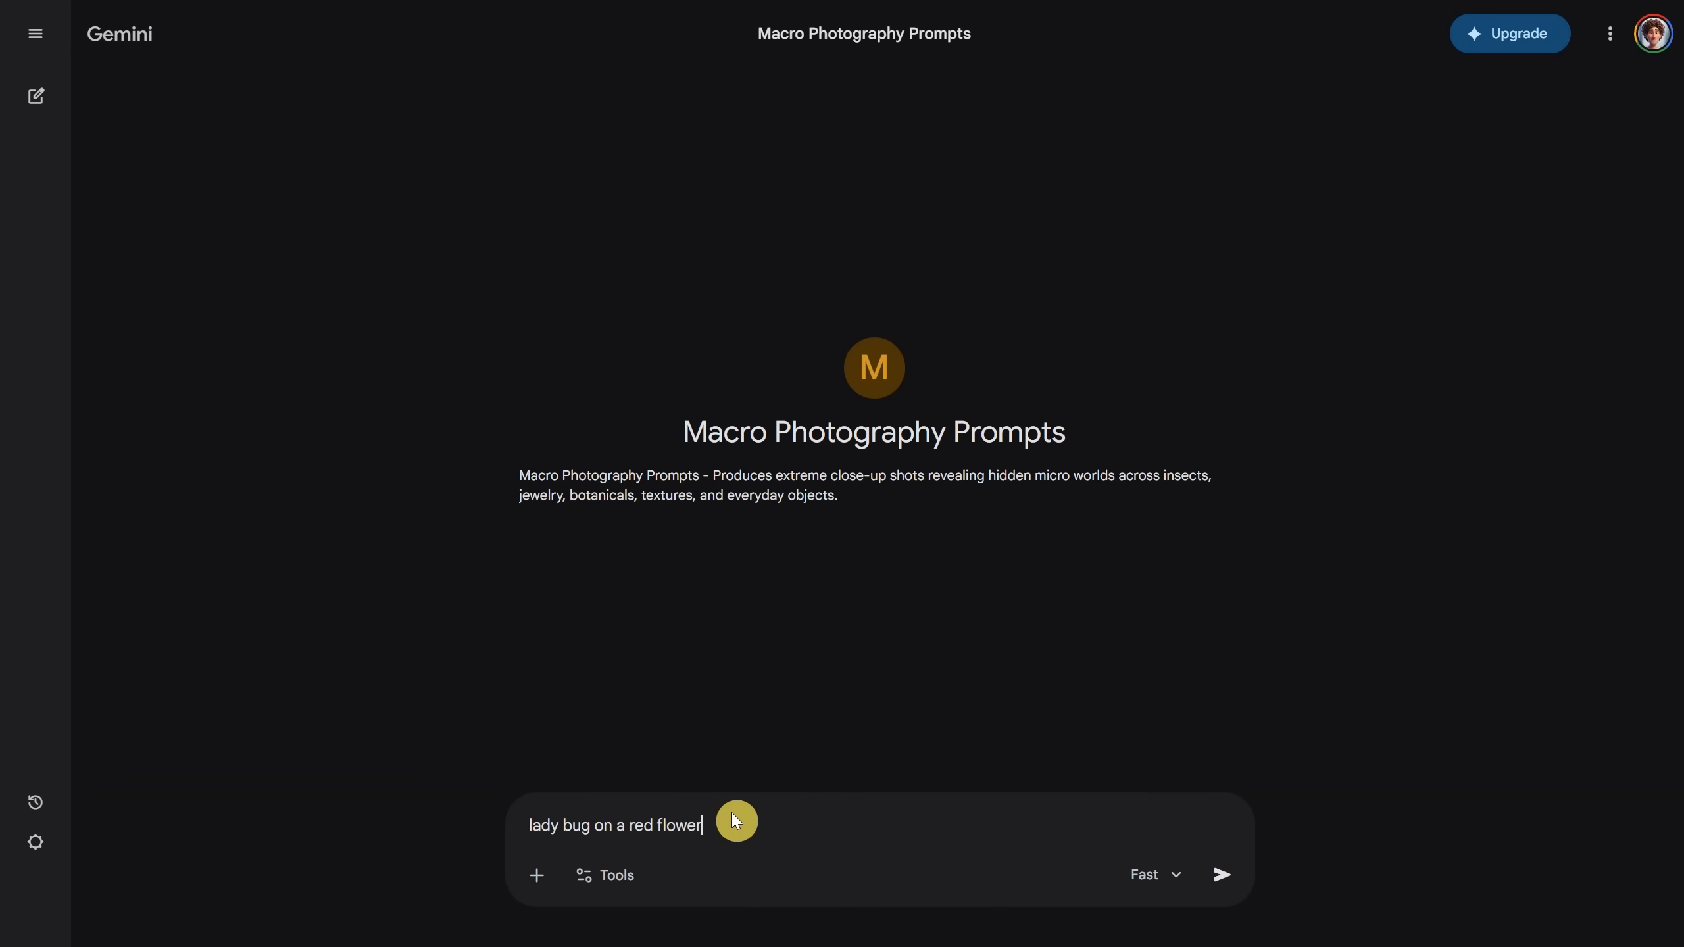
pyautogui.press('Return')
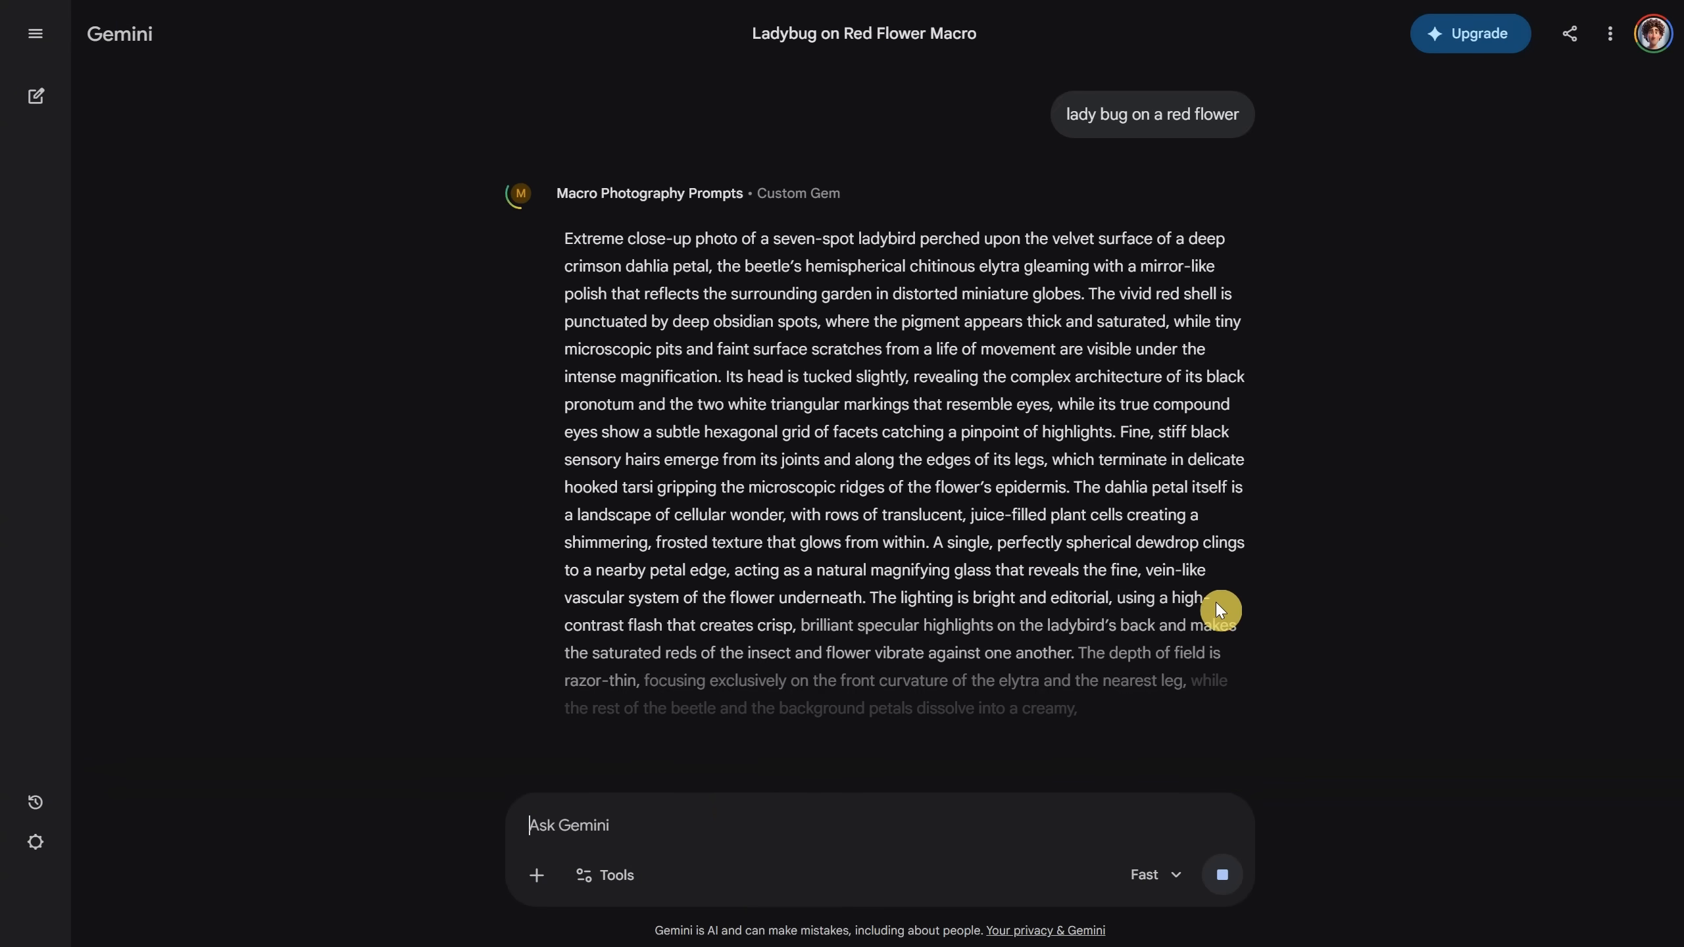
pyautogui.click(669, 733)
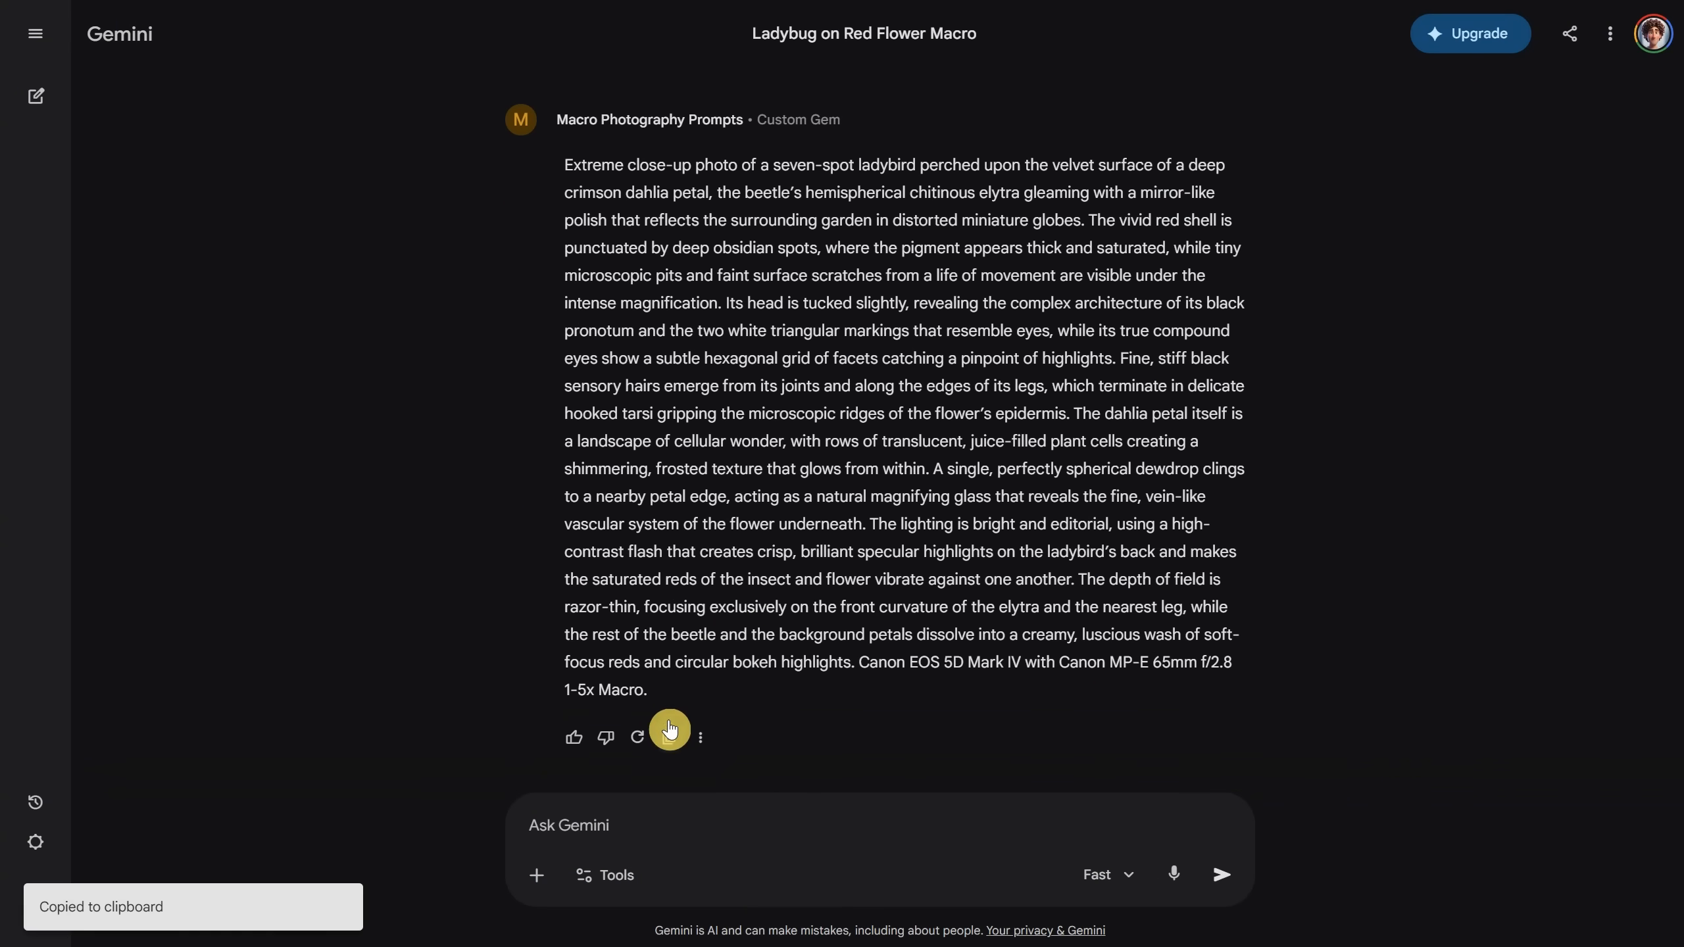
pyautogui.hotkey('ctrl', 'Tab')
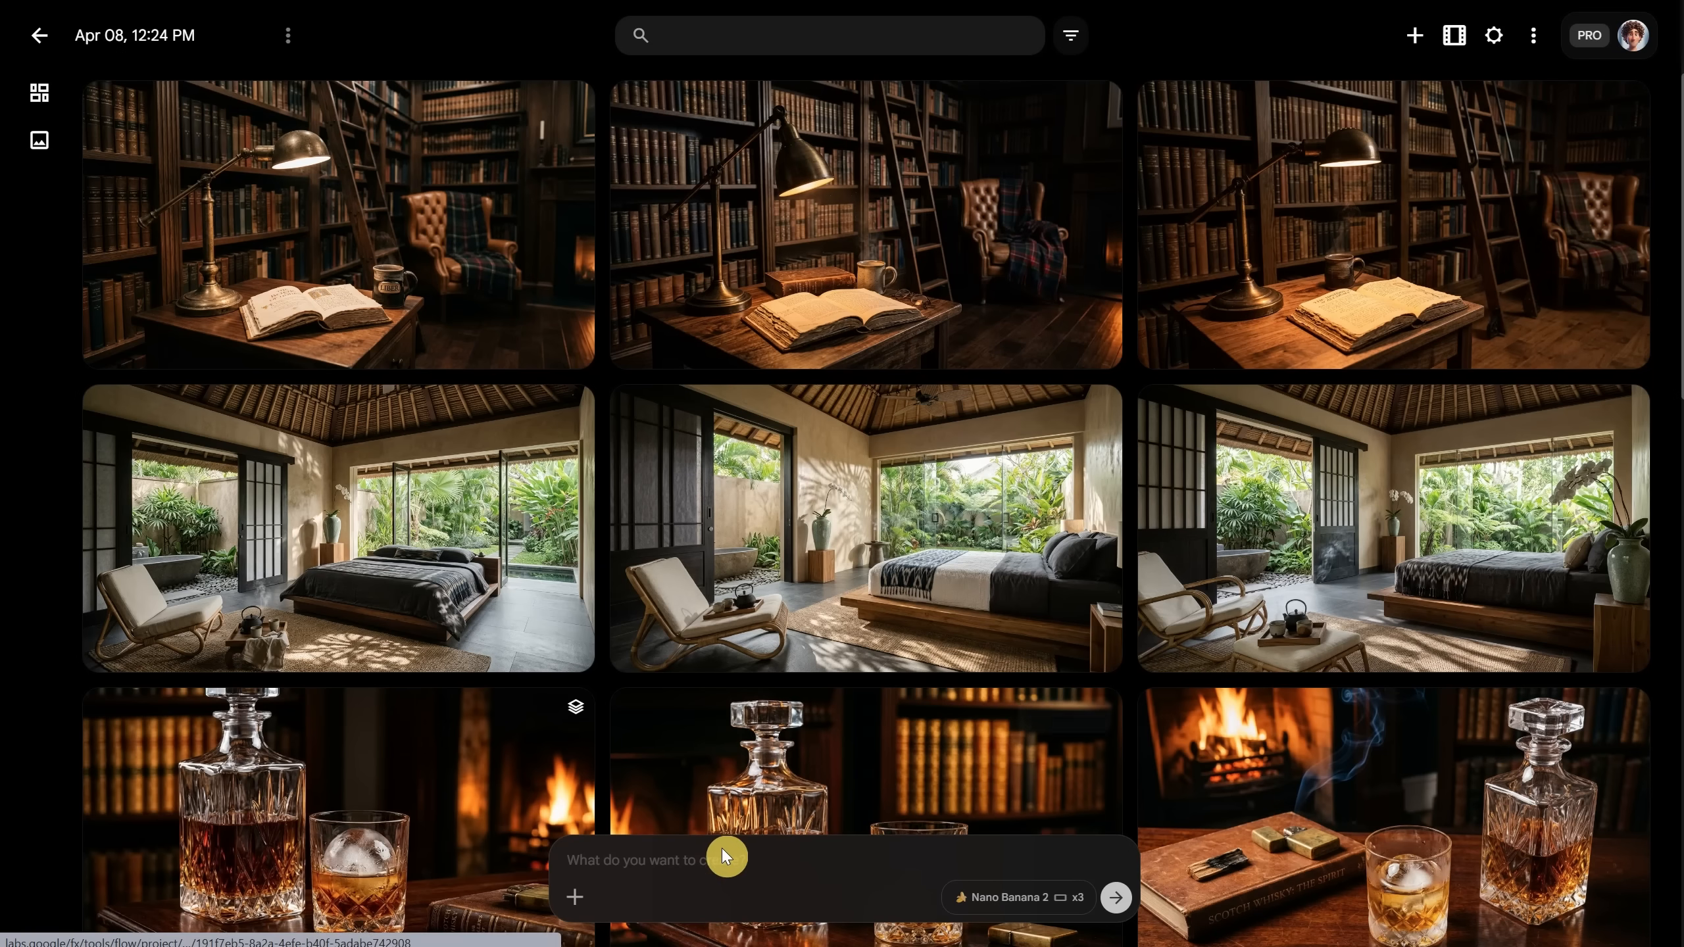
# Step: Paste the ladybird-on-dahlia prompt into Flow, generate it, and view the first result
pyautogui.click(722, 849)
pyautogui.hotkey('ctrl', 'v')
pyautogui.press('Return')
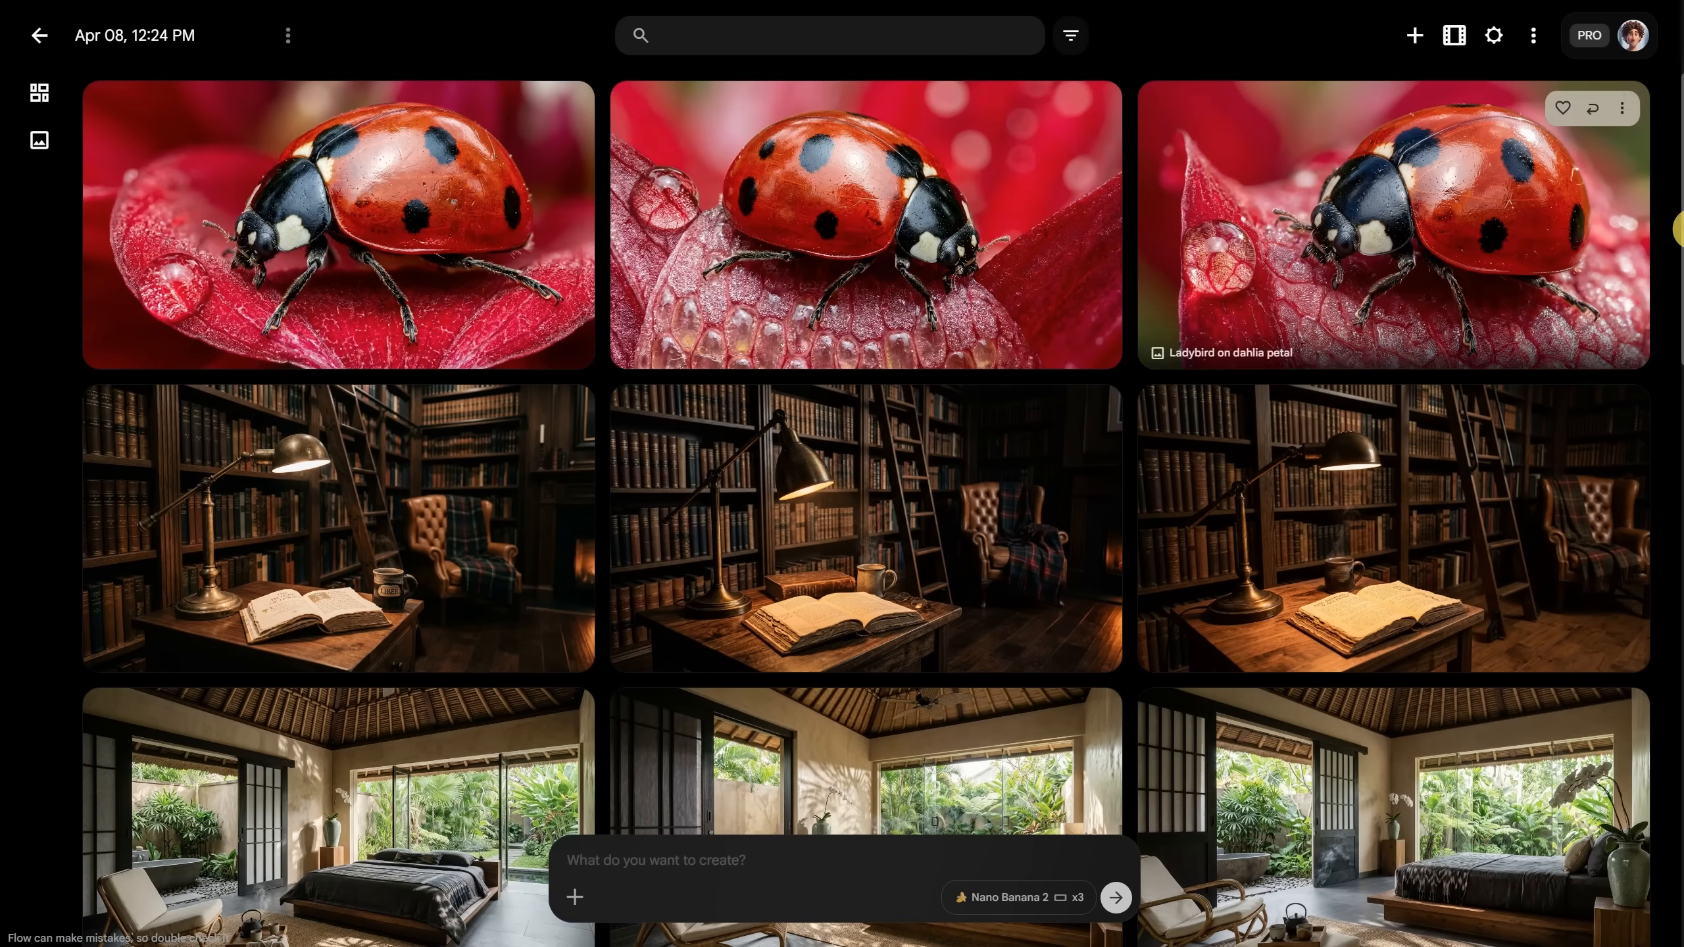
pyautogui.click(394, 237)
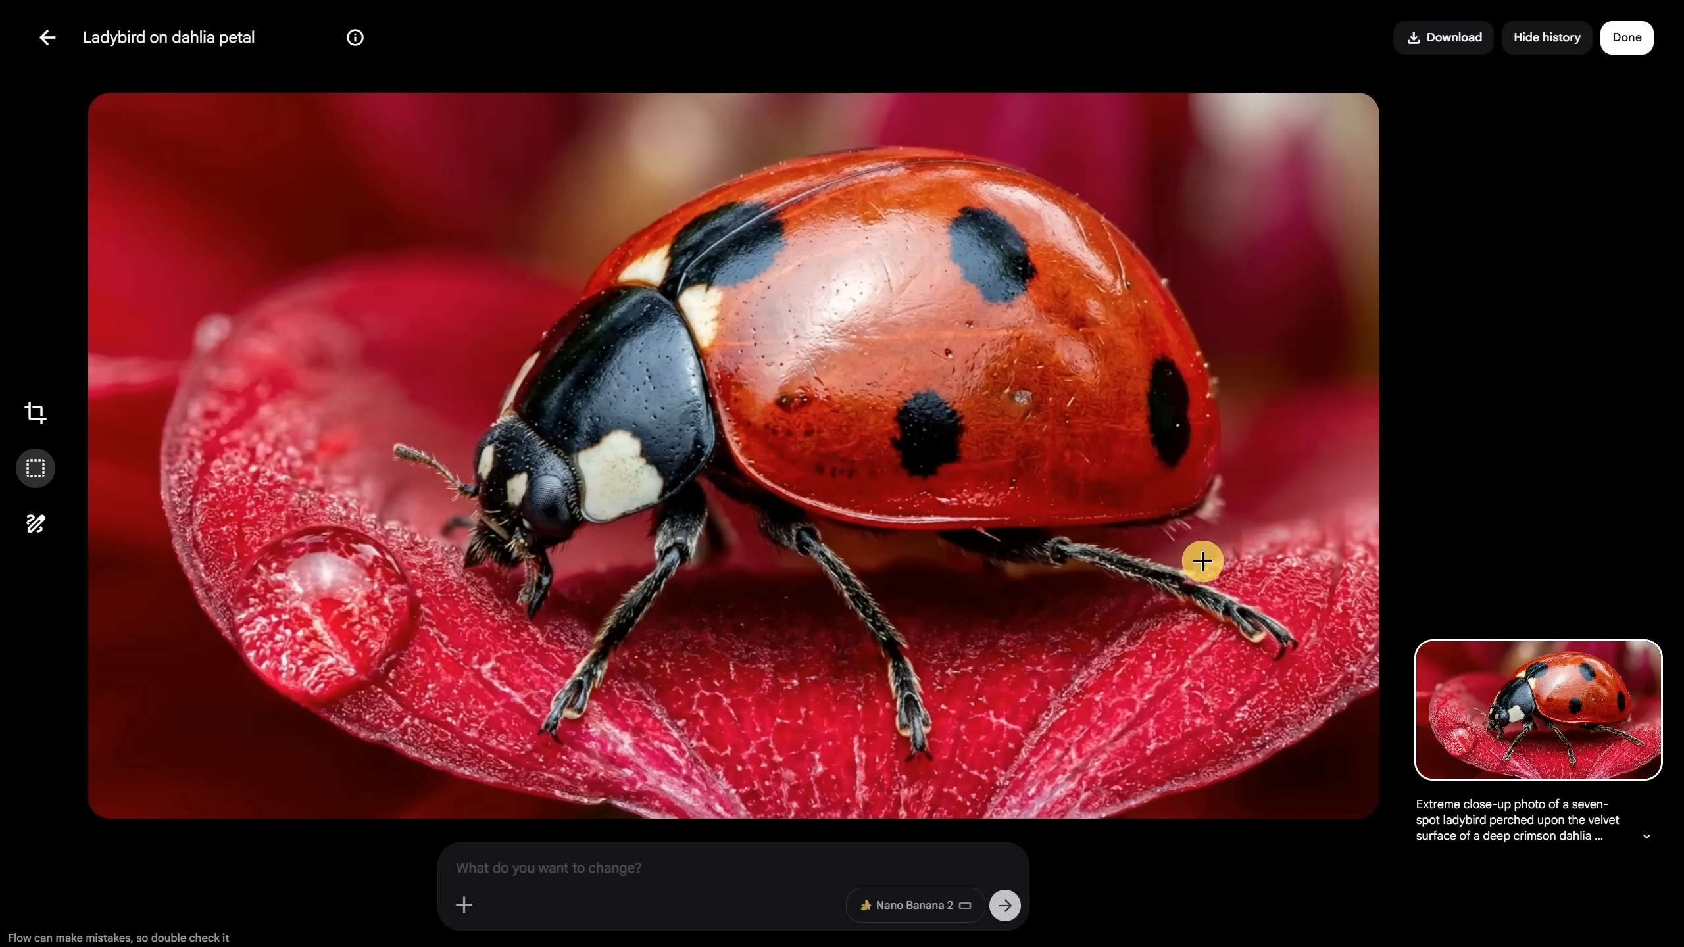
pyautogui.click(45, 46)
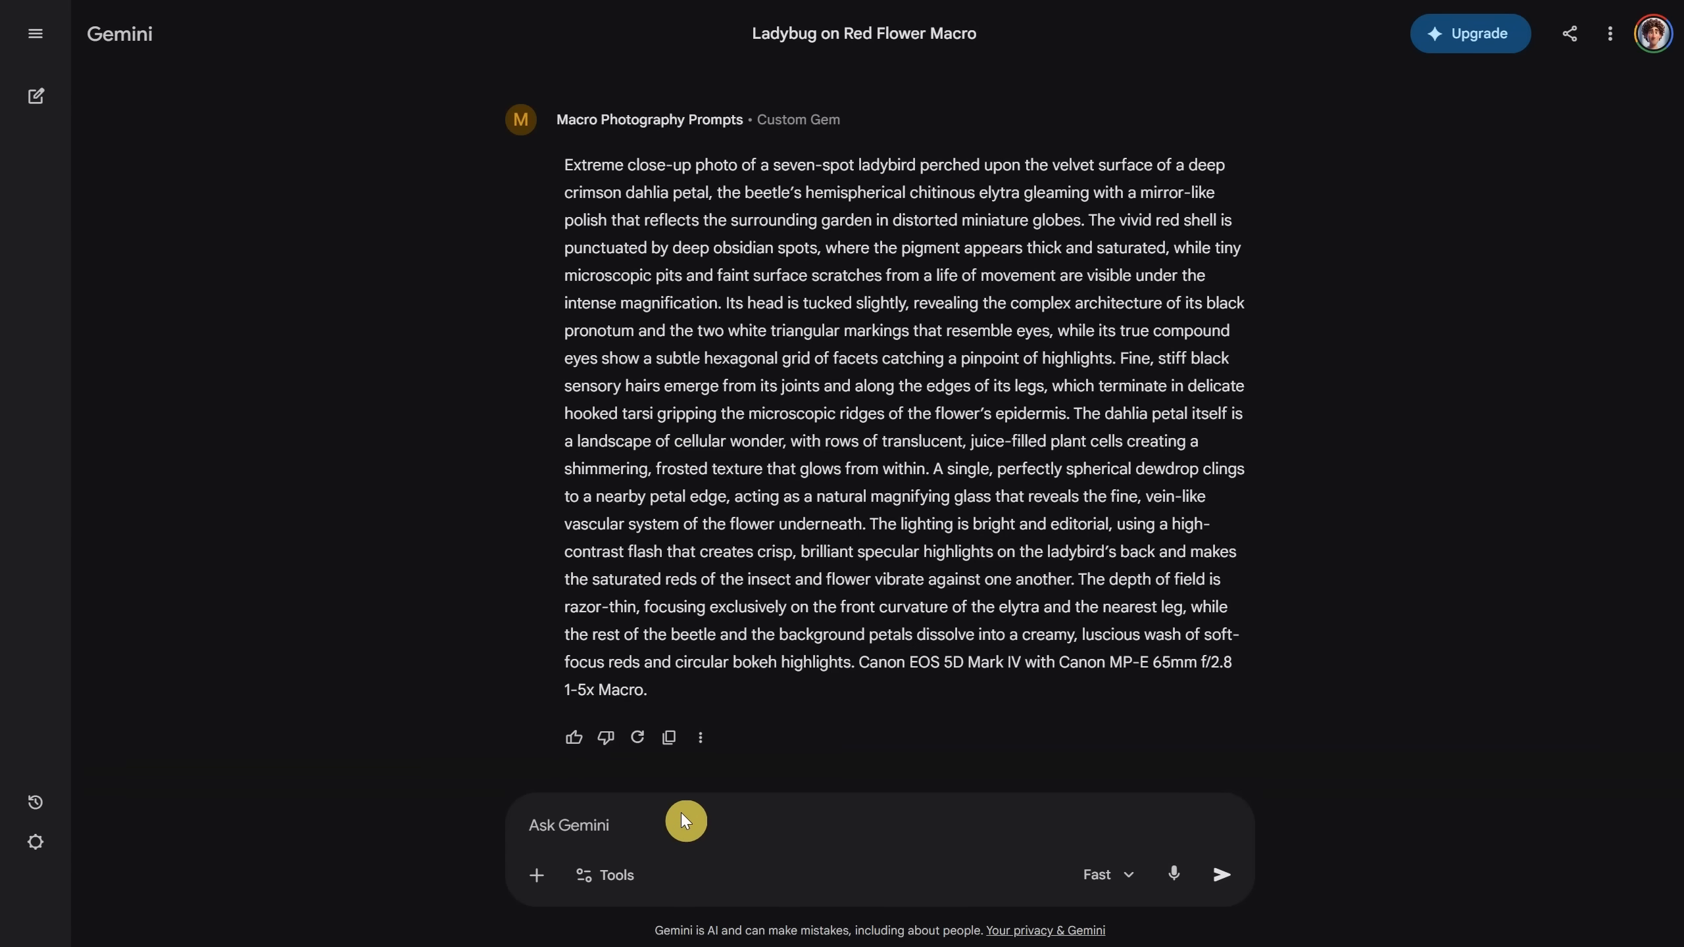
# Step: Get a vintage emerald ring macro prompt from Gemini and view the third ring image in Flow
pyautogui.write('vintage emerald ring, luxury')
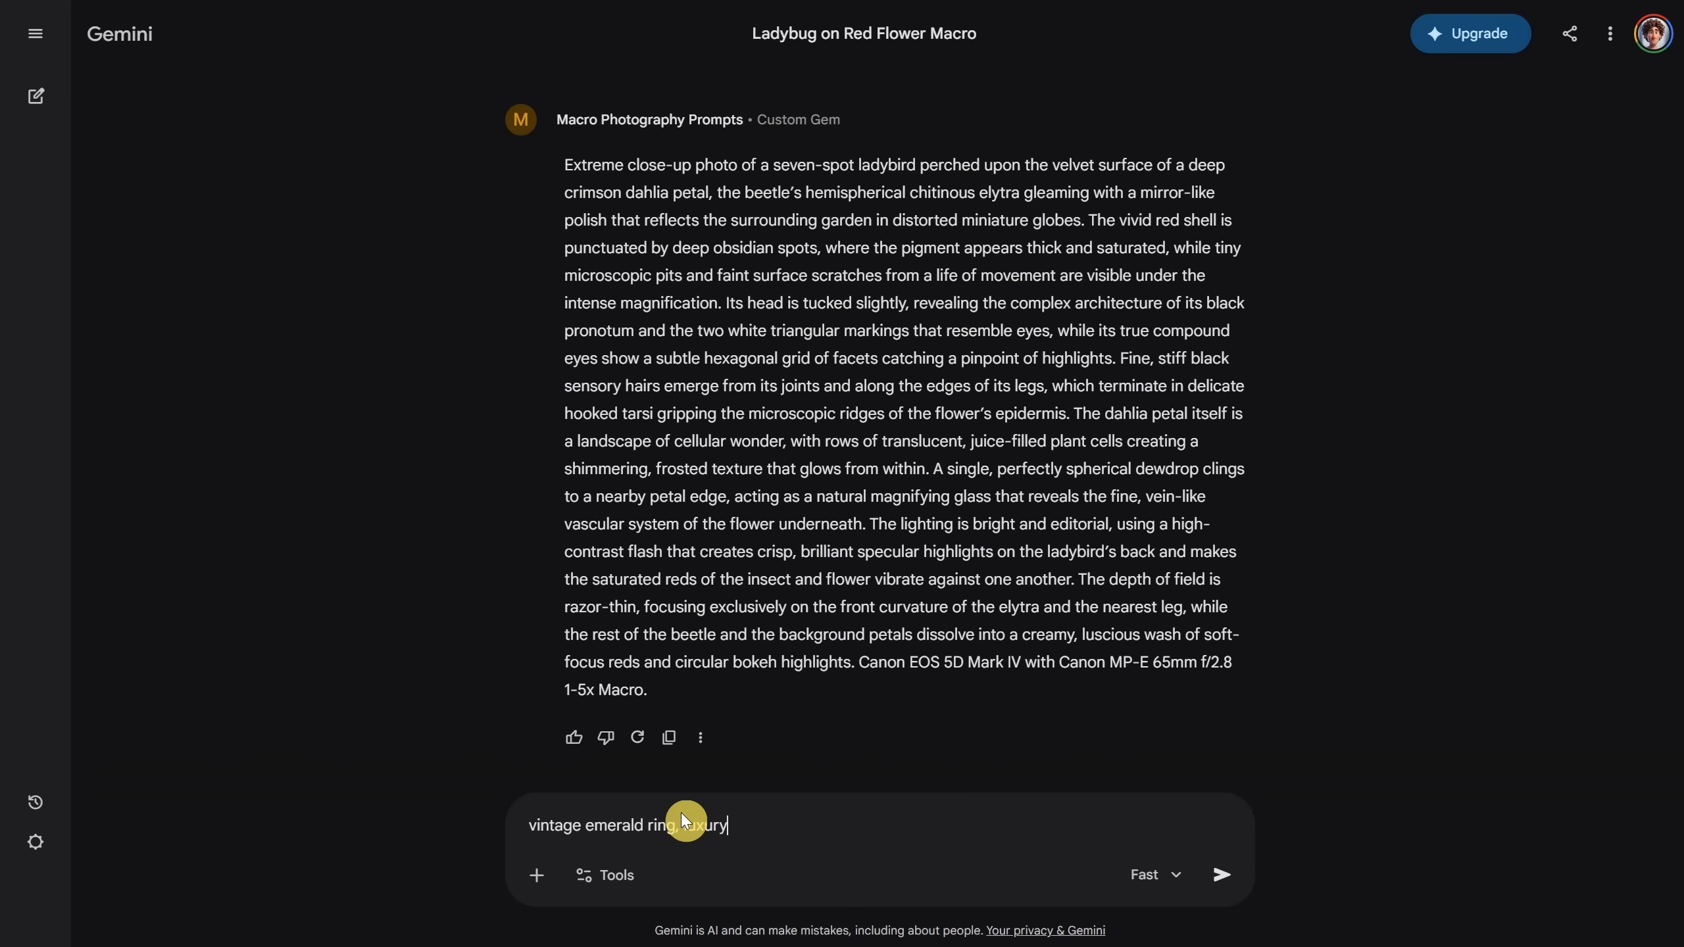
pyautogui.press('Return')
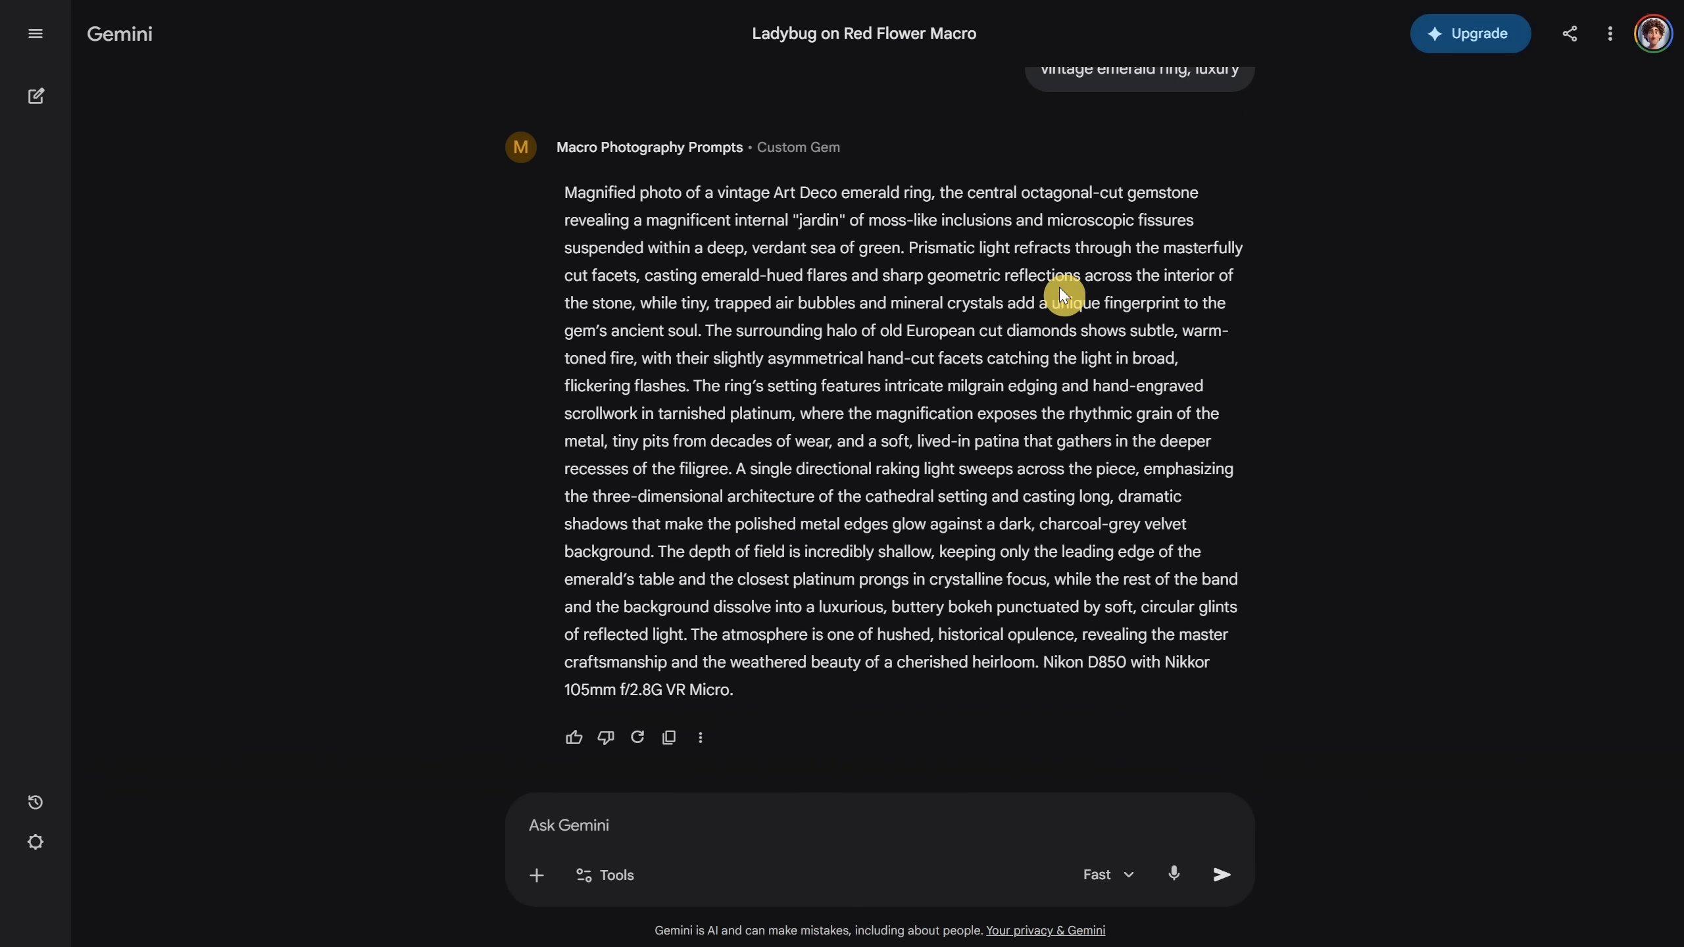
pyautogui.click(666, 748)
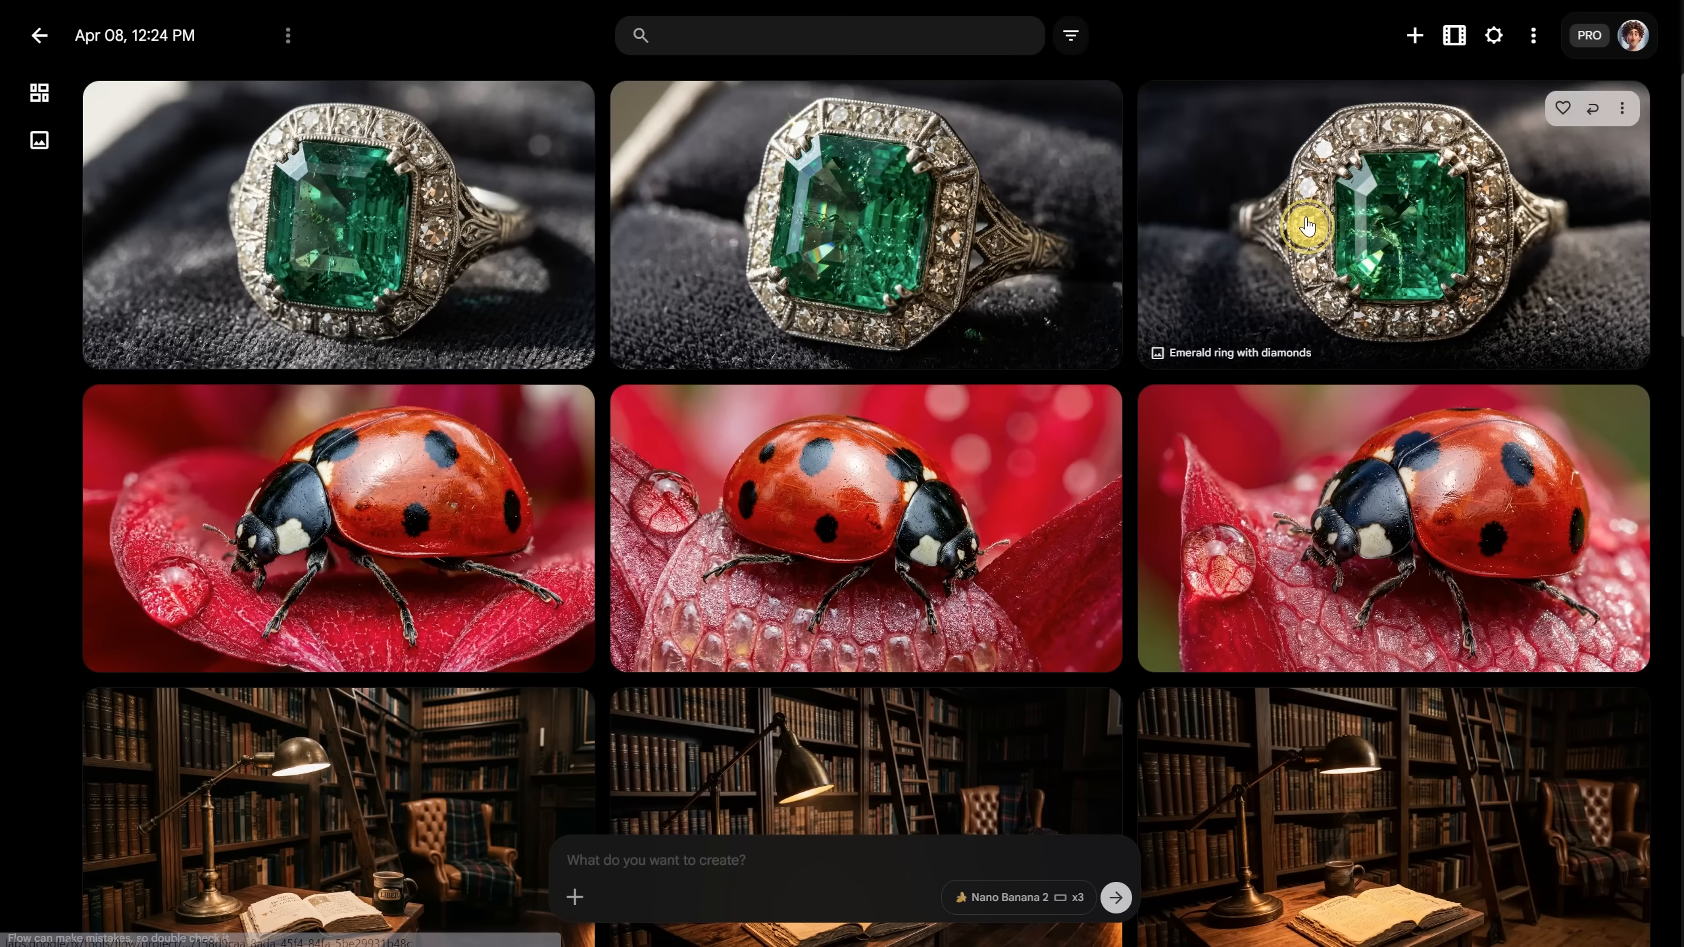
pyautogui.click(1305, 218)
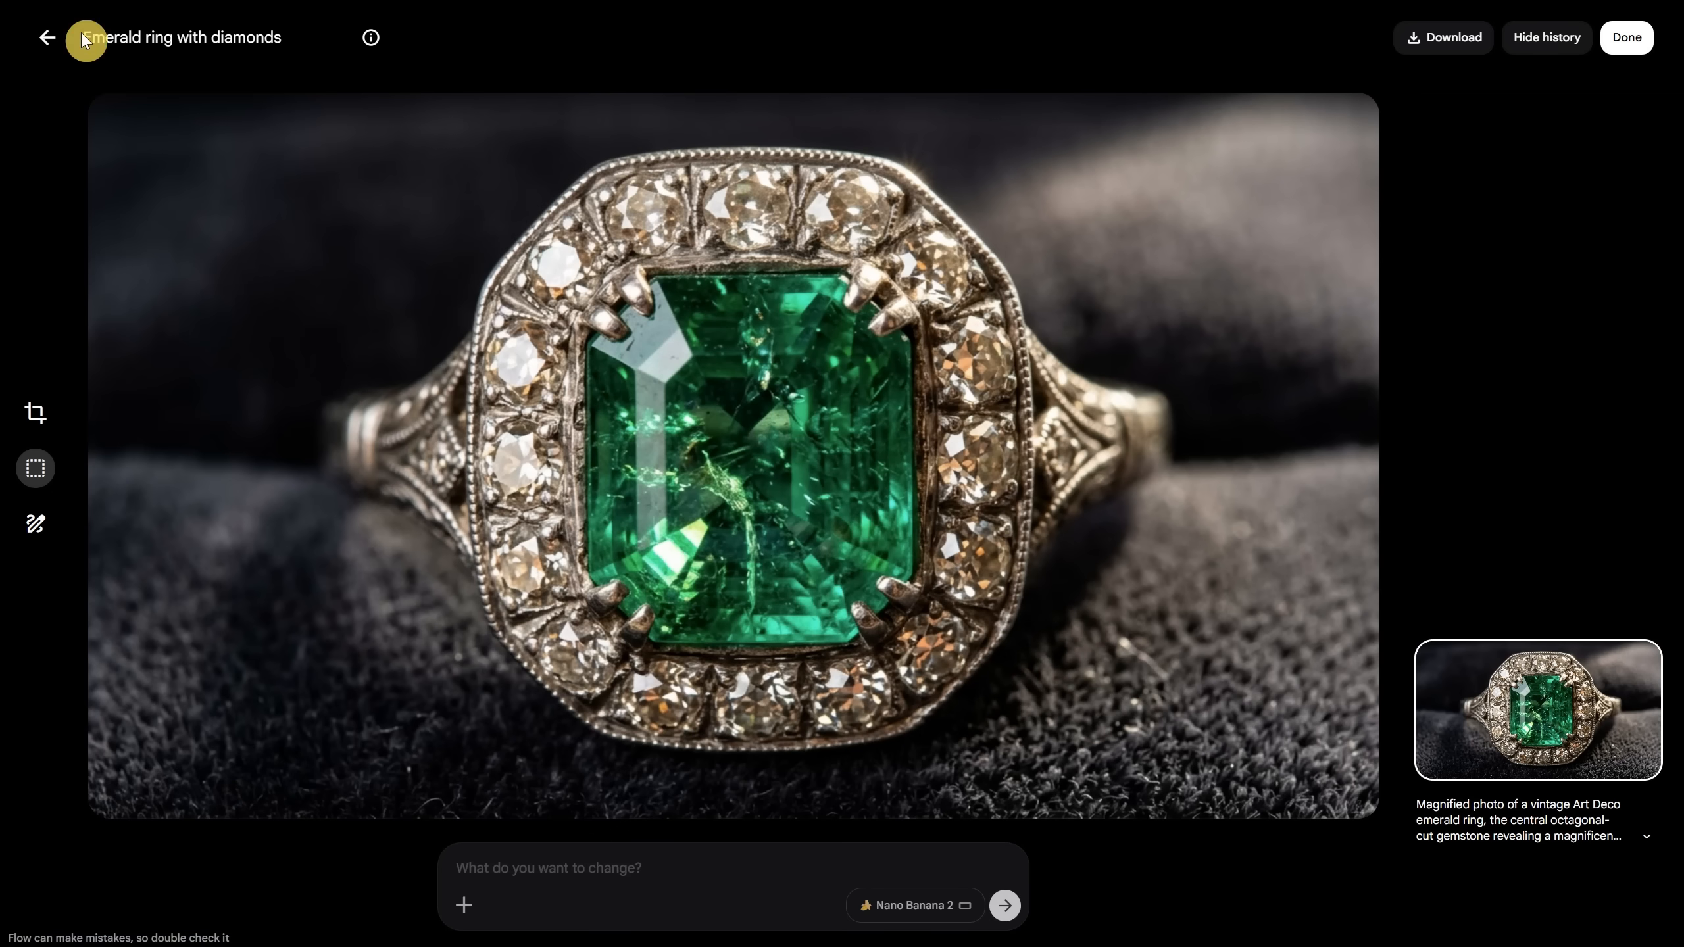
pyautogui.click(46, 40)
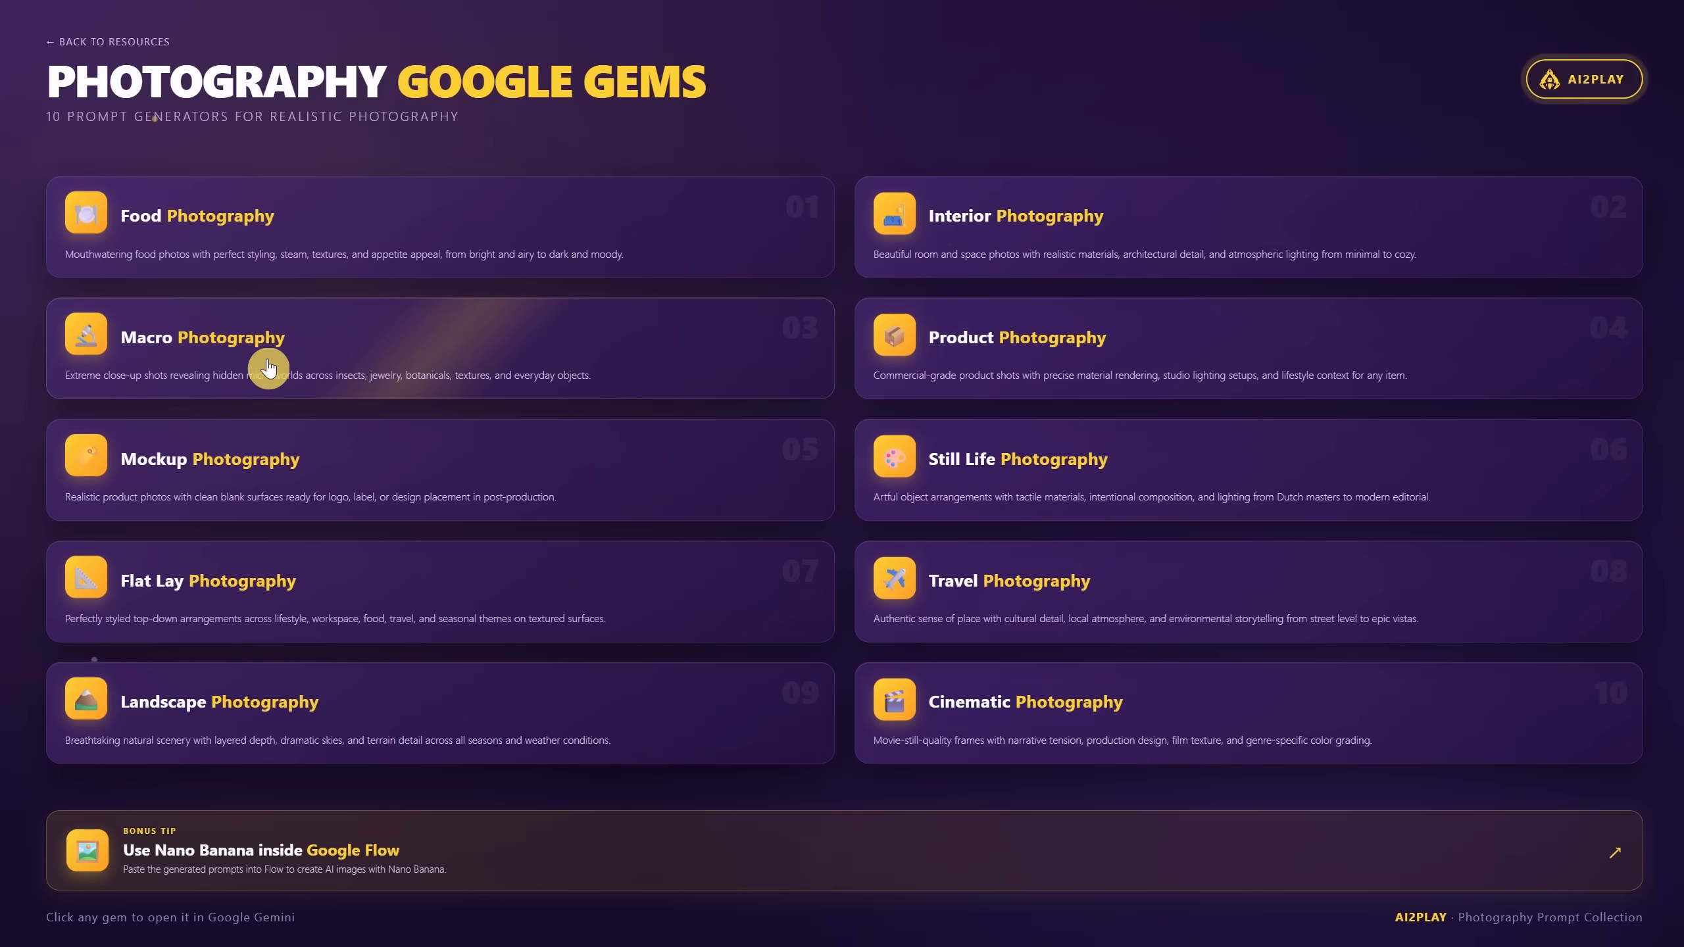
# Step: Ask the Product Photography Prompts gem for 'a white leather purse, cozy' and copy its prompt
pyautogui.click(1065, 348)
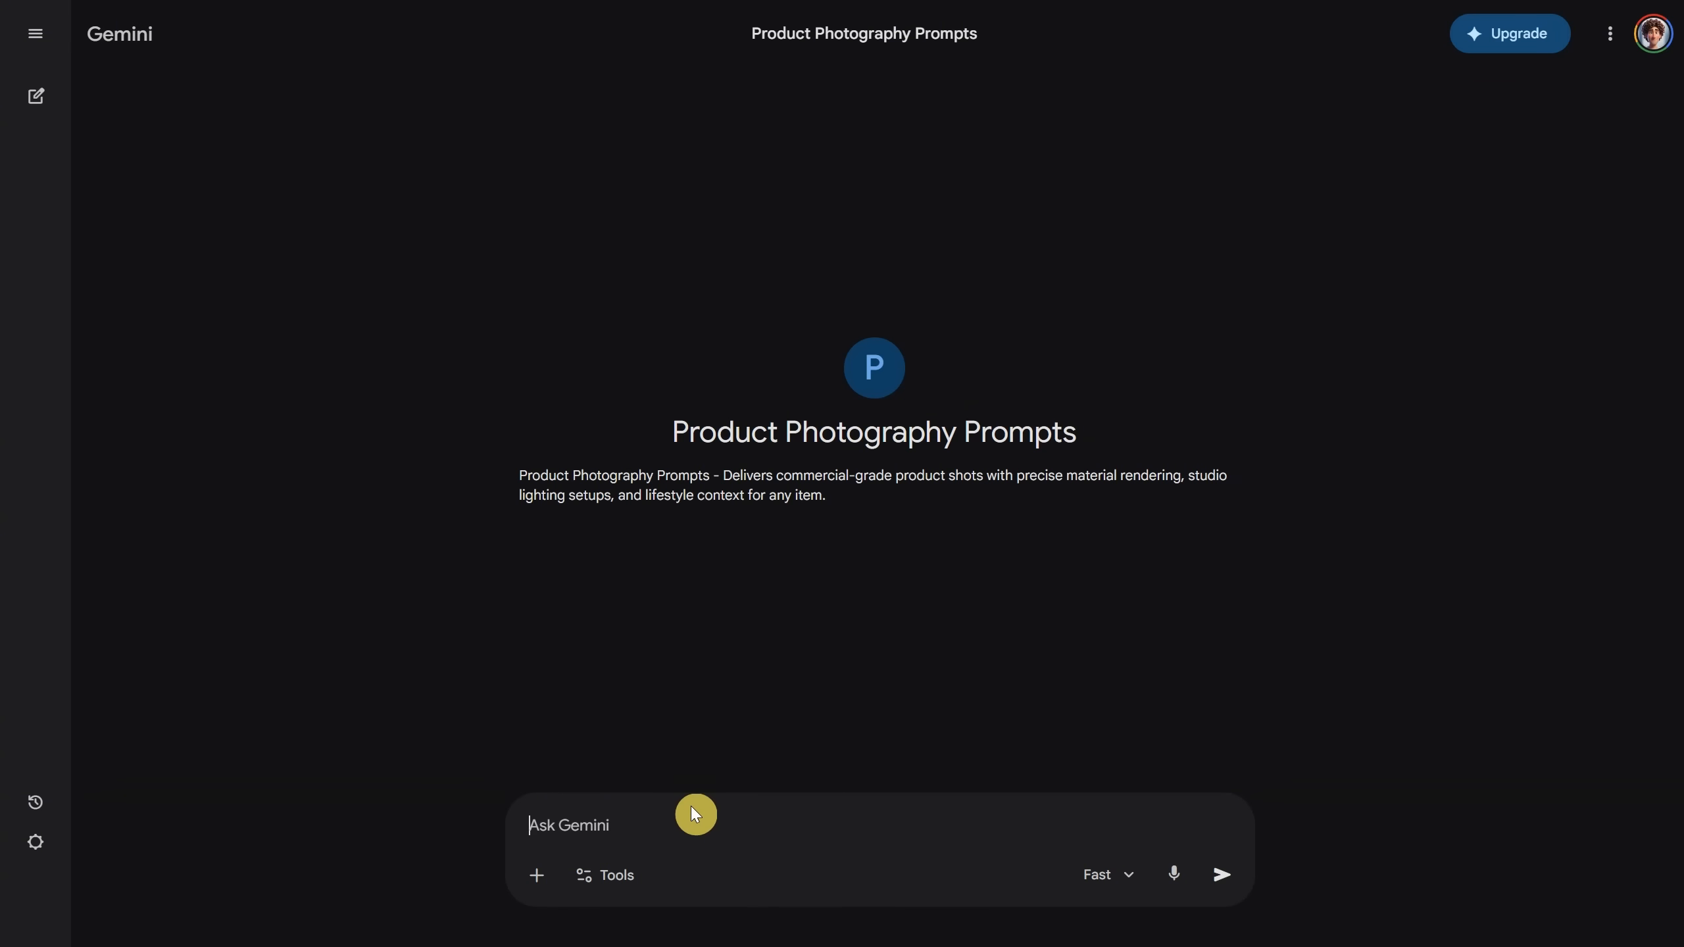
pyautogui.write('a white leather purse, cozy')
pyautogui.press('Return')
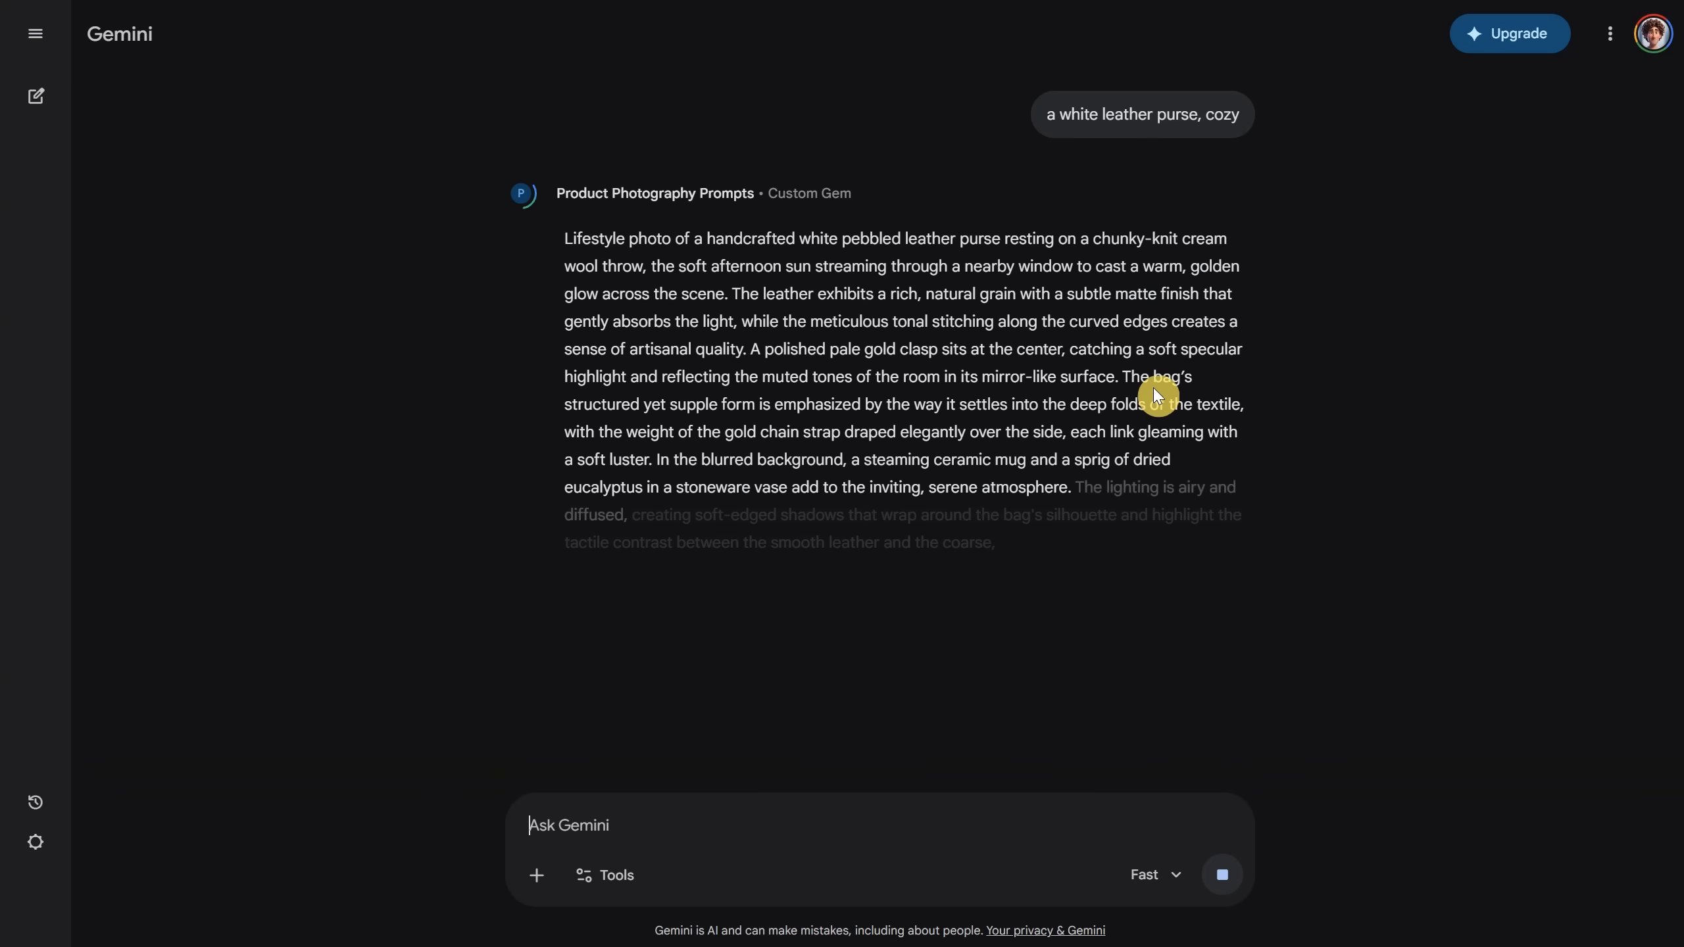
pyautogui.click(671, 669)
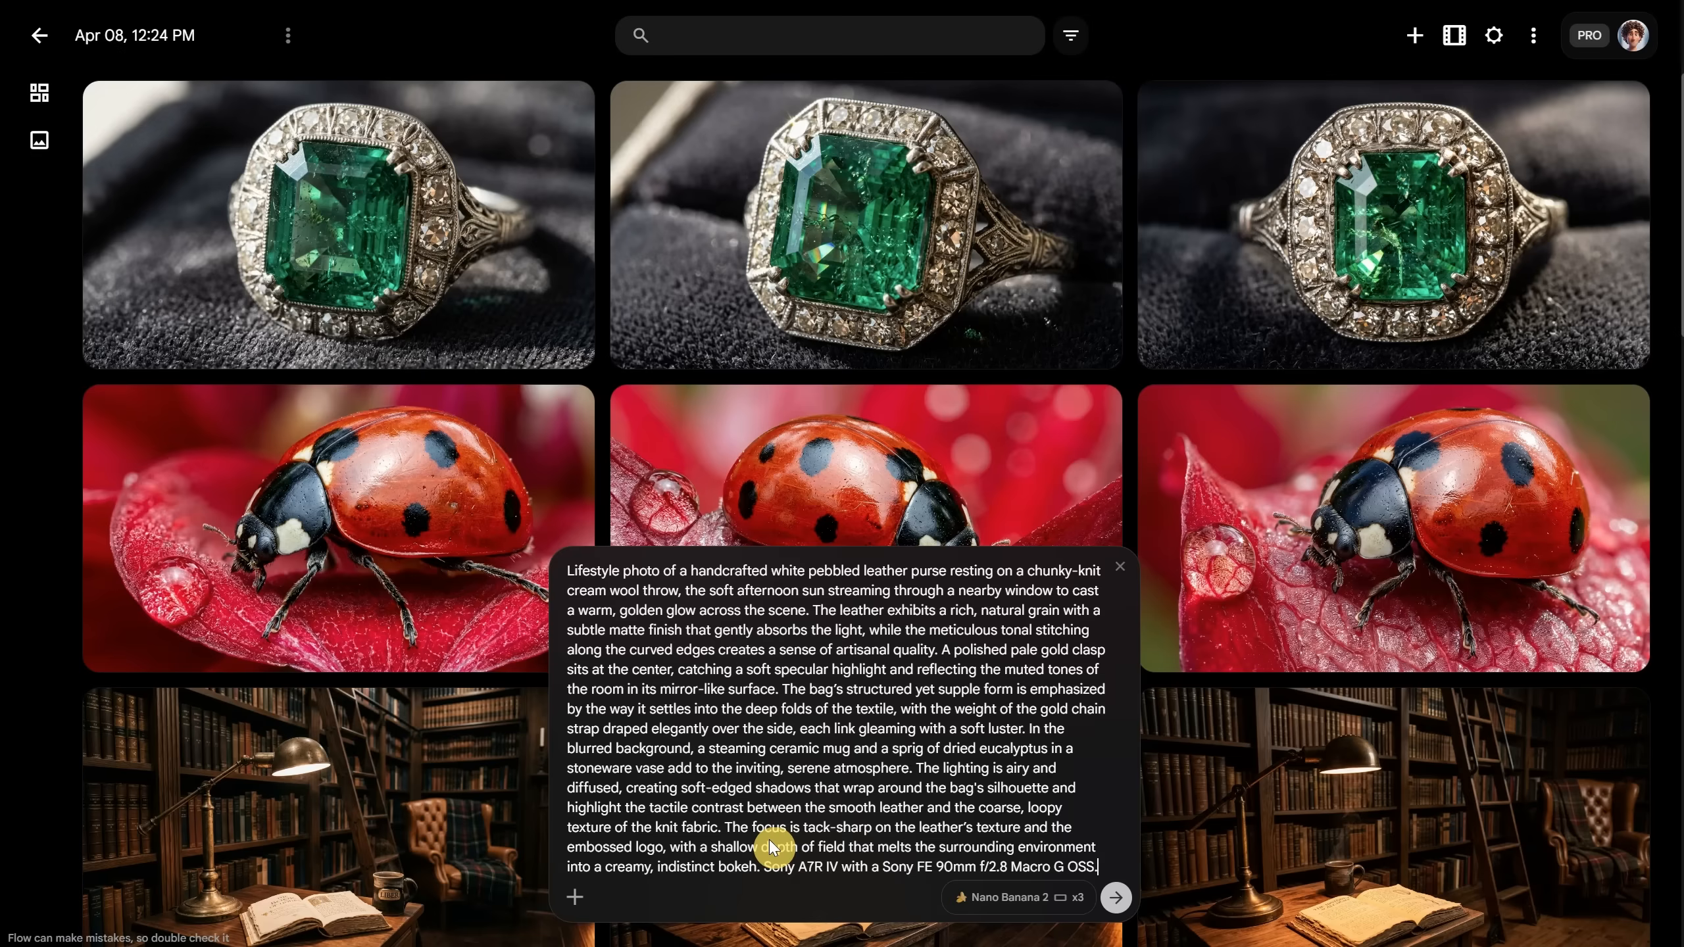
# Step: Generate the purse-on-wool-throw images and view the first one
pyautogui.press('Return')
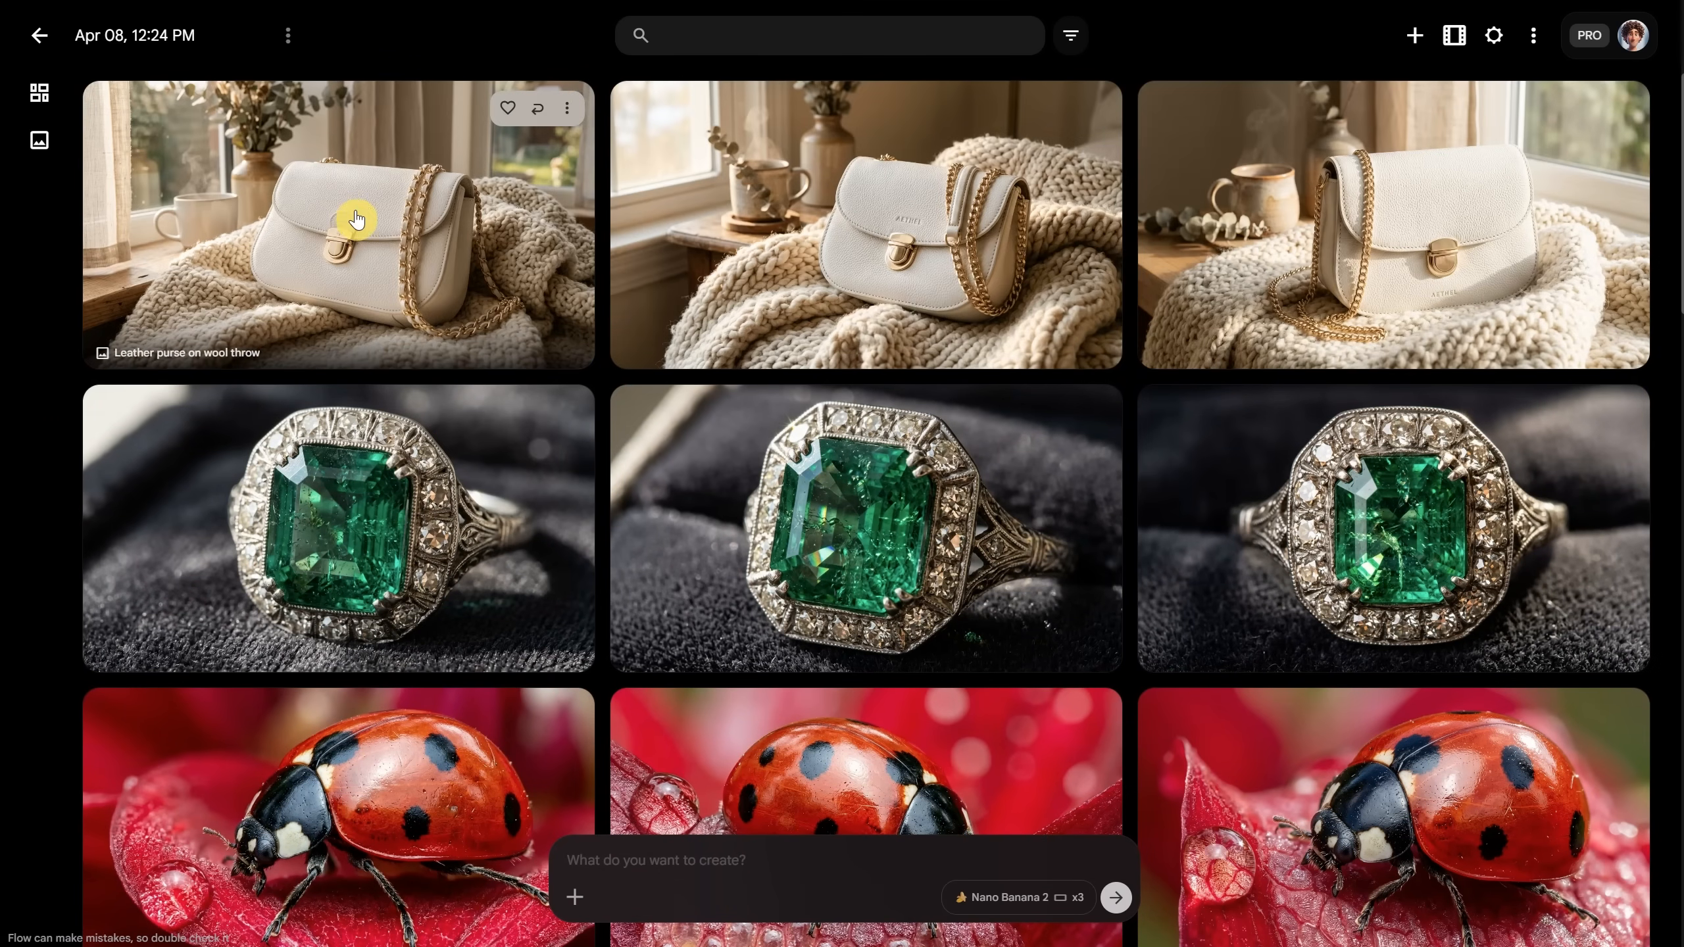
pyautogui.click(358, 221)
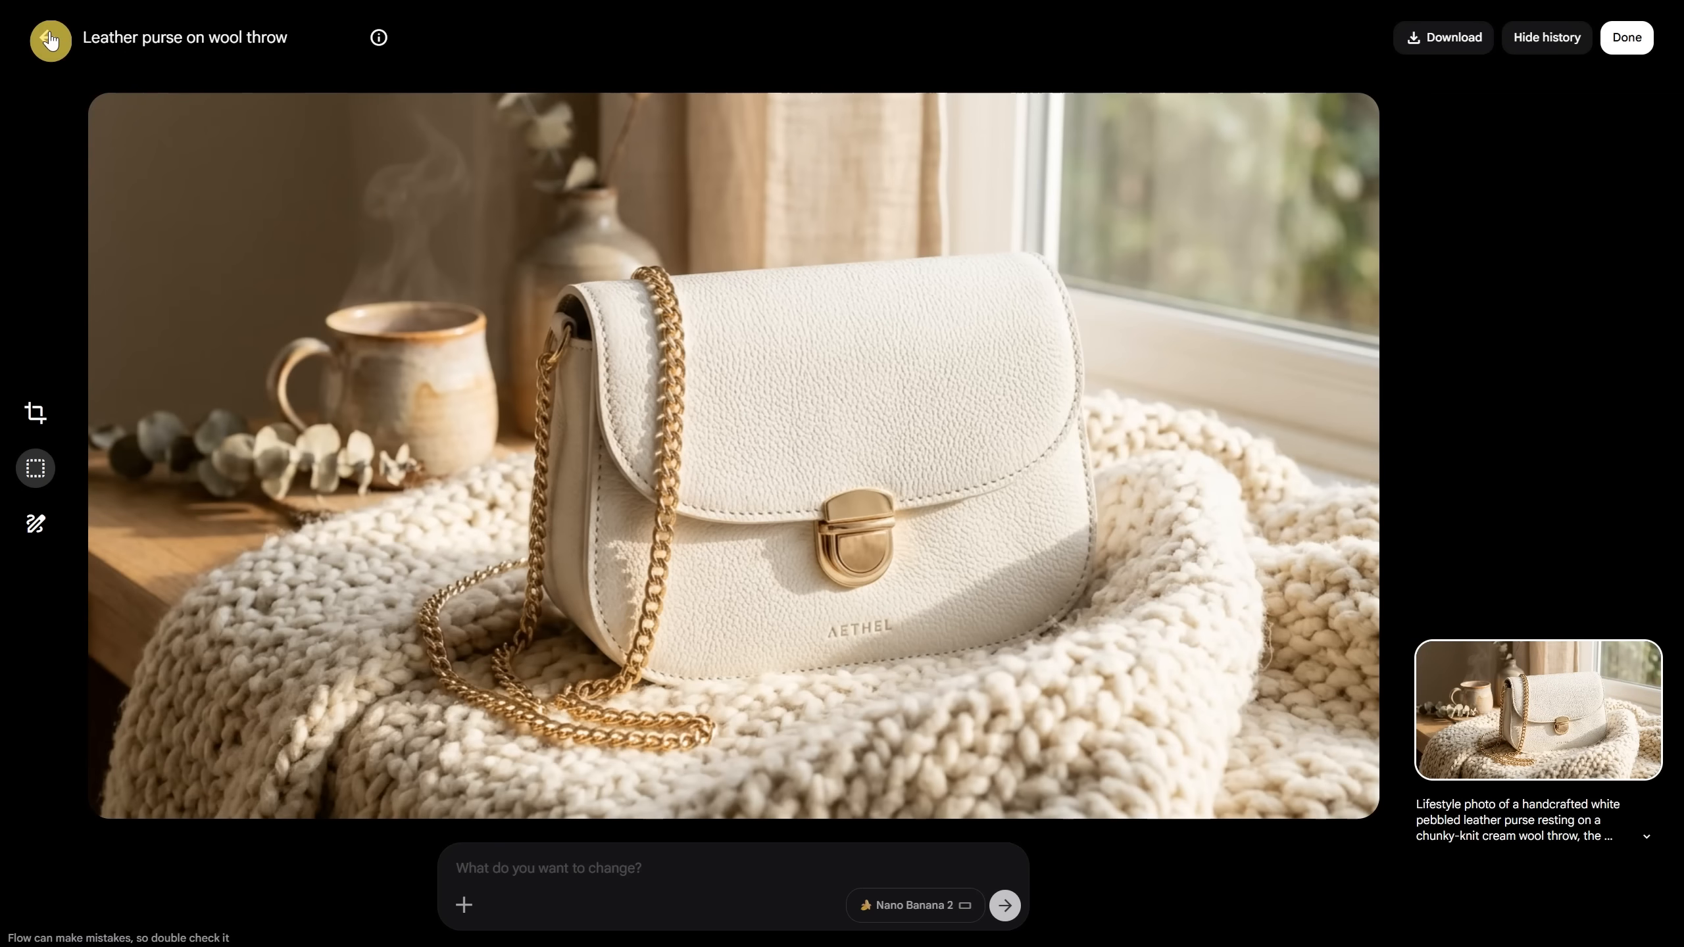
pyautogui.click(50, 40)
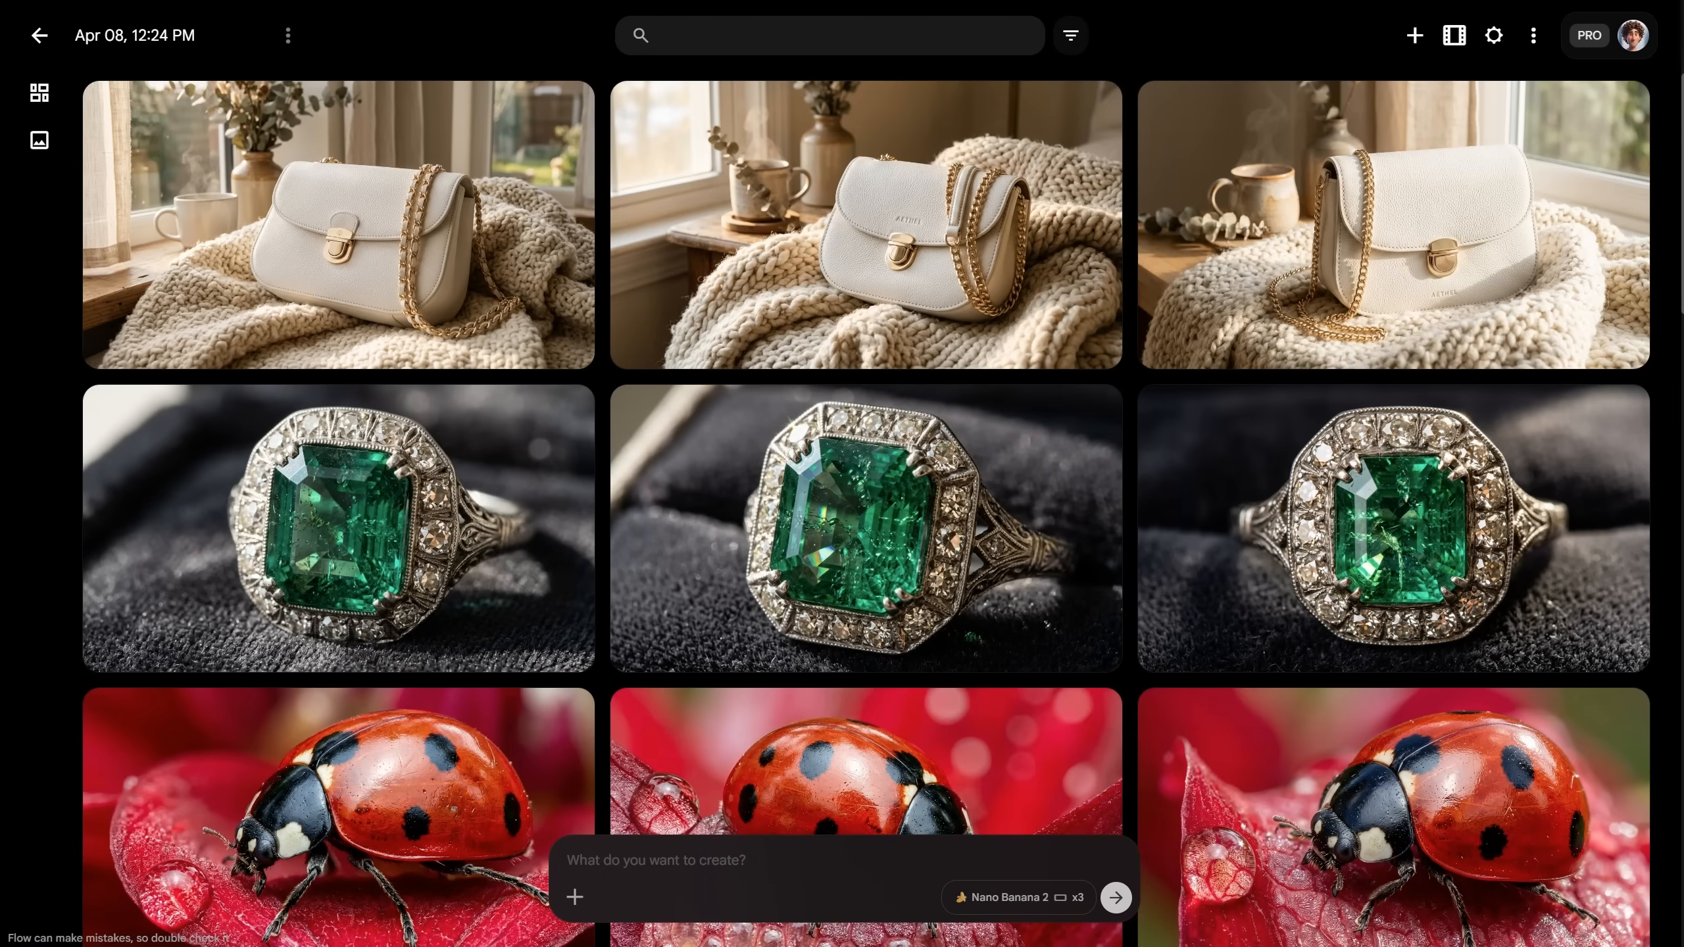
# Step: In Gemini, type the request for a rustic cookie jar in morning light labelled AI2PLAY
pyautogui.click(415, 1)
pyautogui.click(696, 813)
pyautogui.write('a jar ')
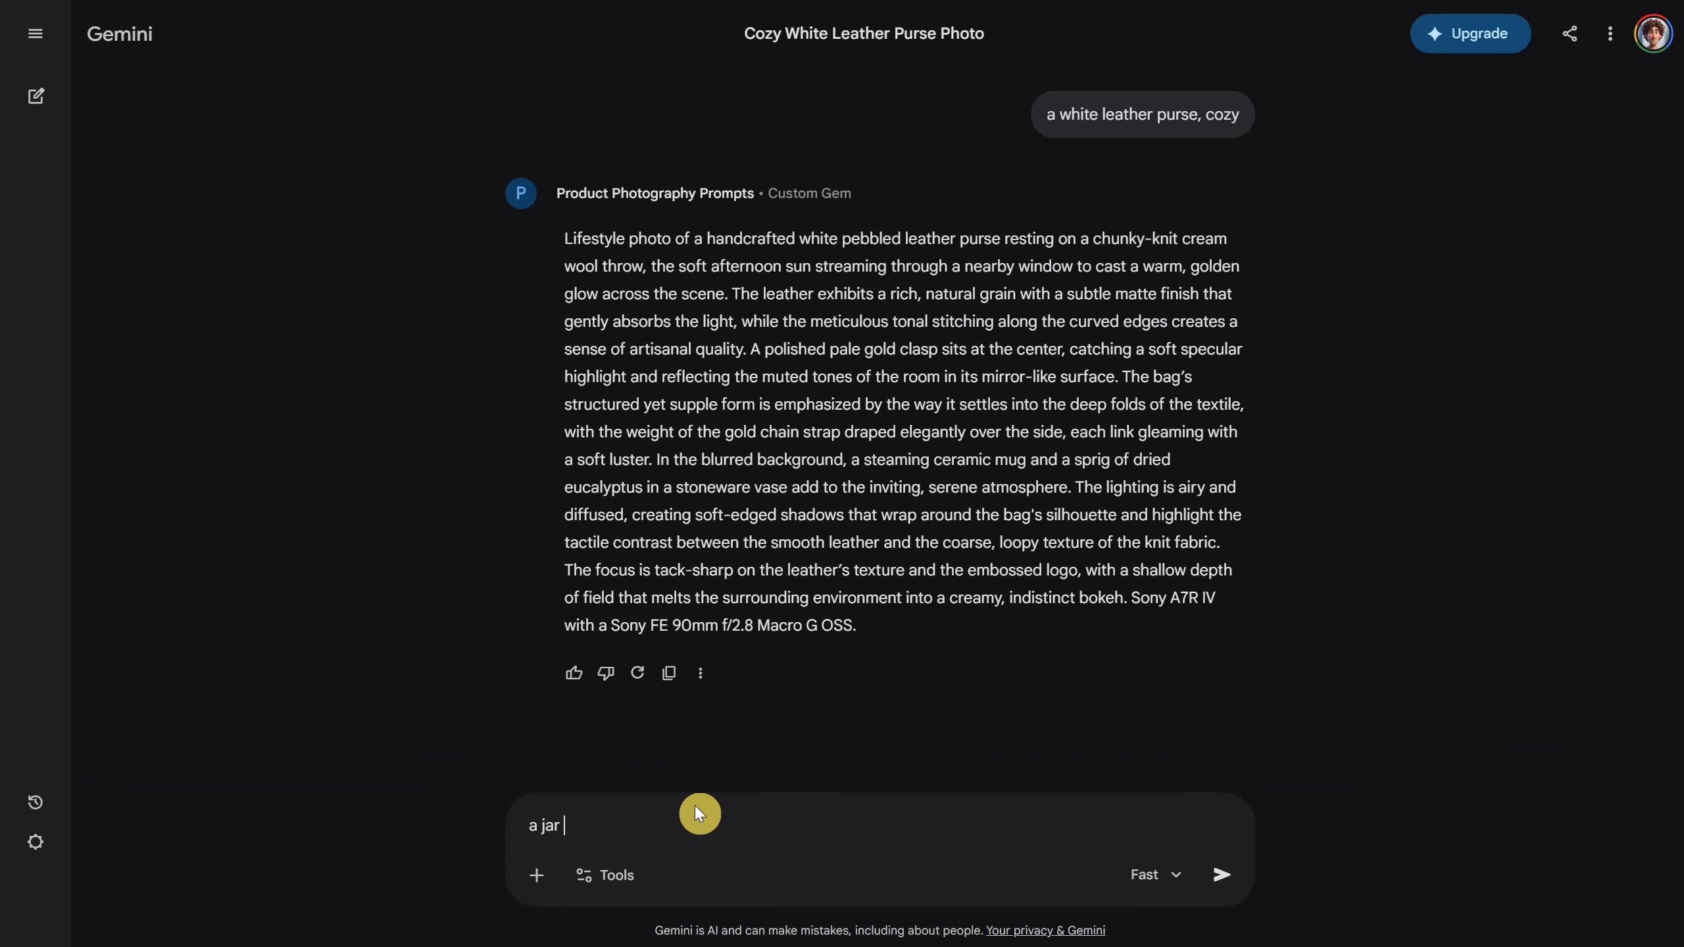
pyautogui.write('with cookies, rustic, morning light, a label on it that say "AI"')
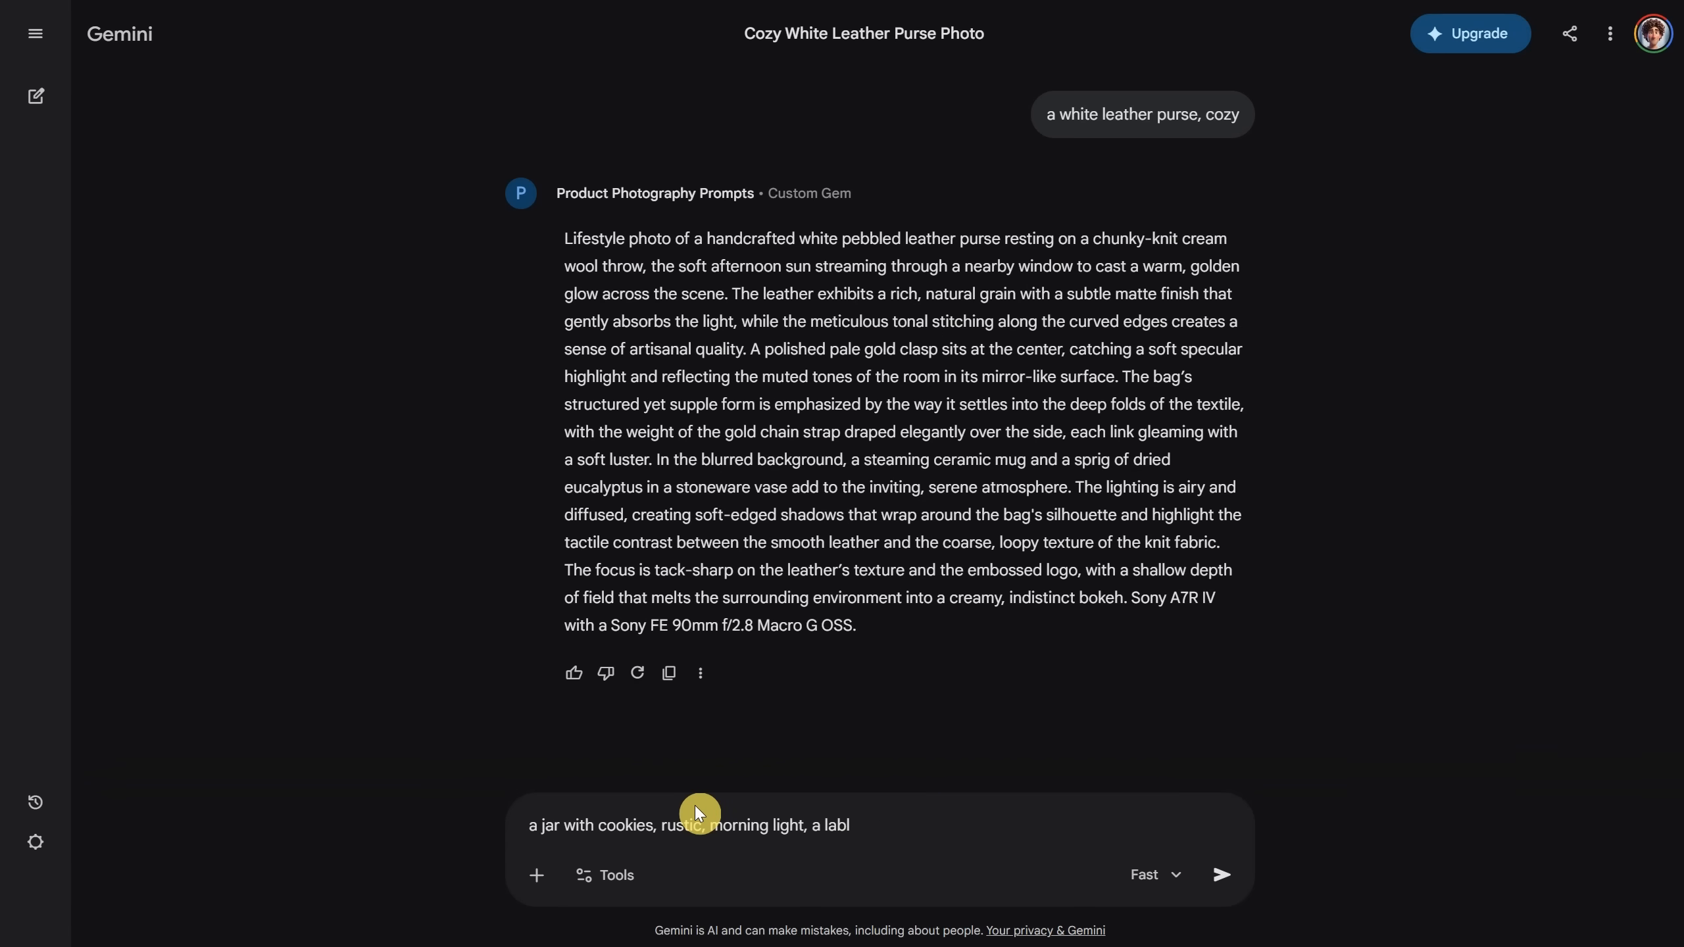
pyautogui.write('2PLAY')
# Step: Send the cookie jar request, generate its images in Flow, and view the middle one
pyautogui.press('Return')
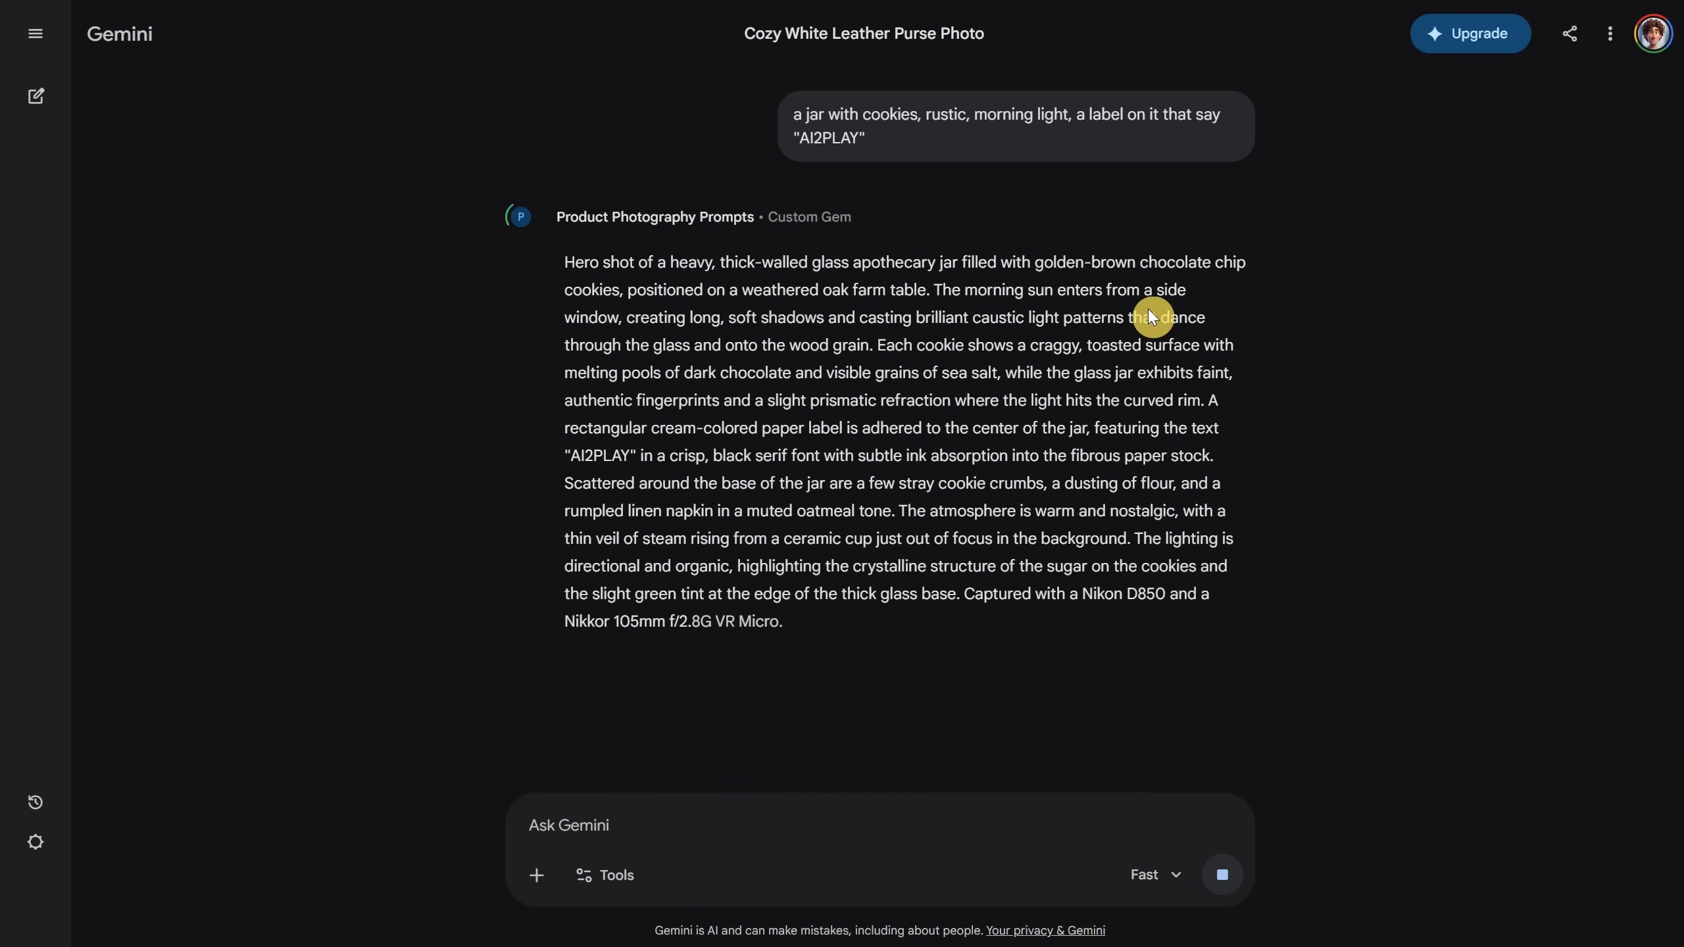
pyautogui.click(668, 671)
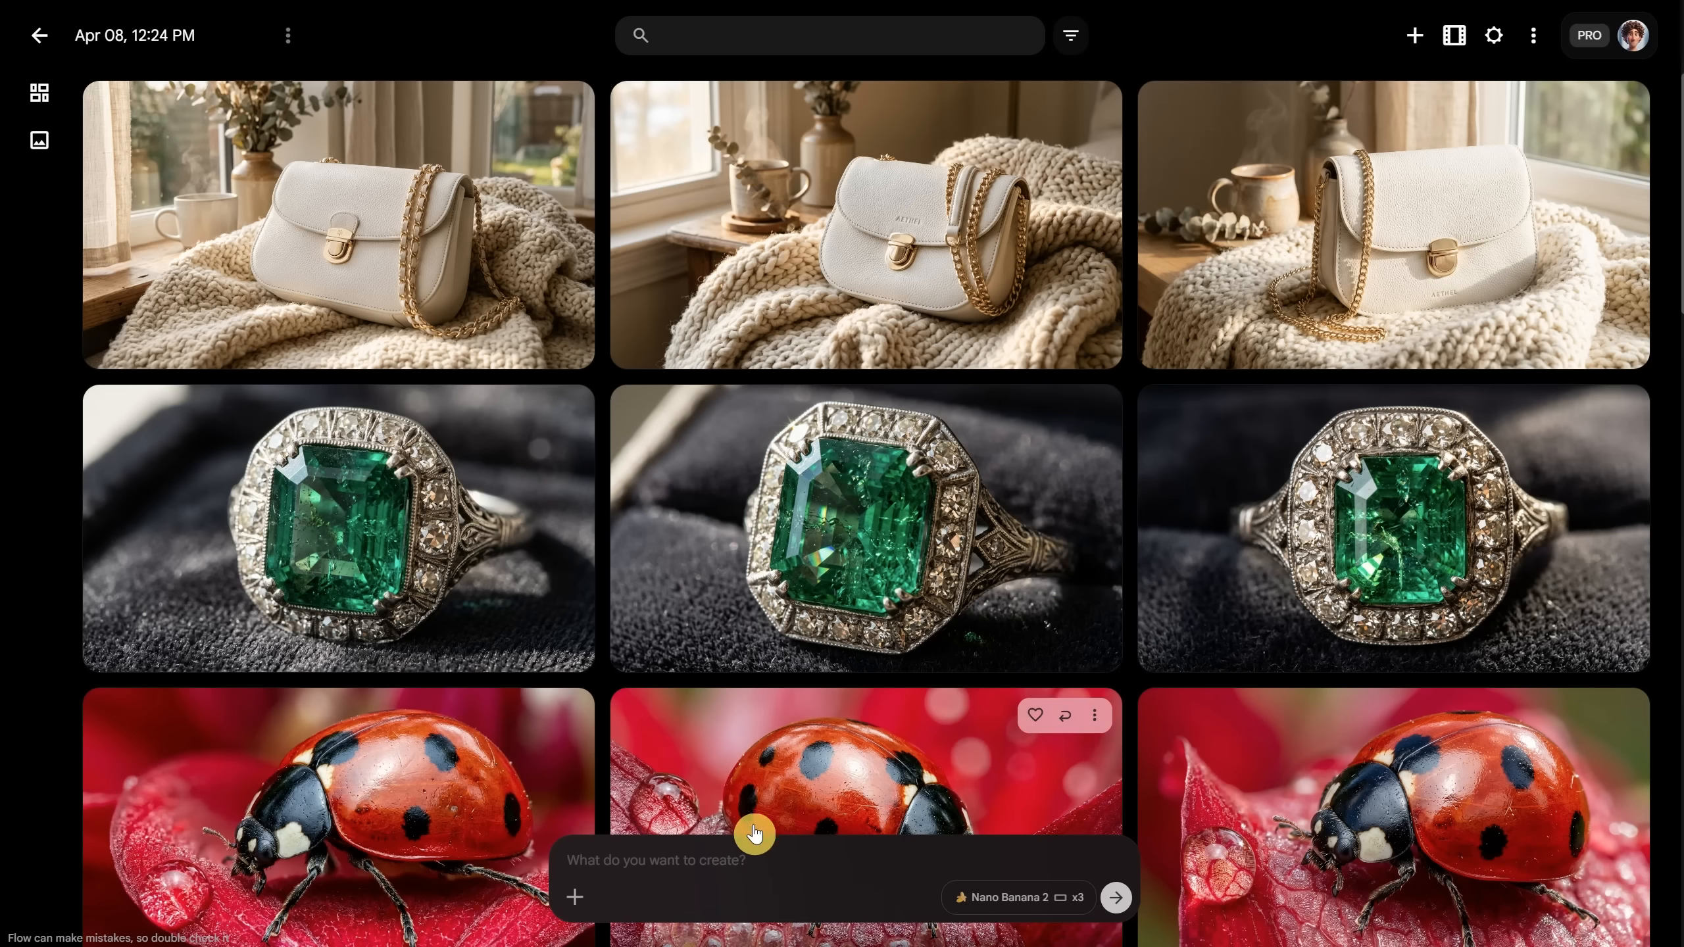
pyautogui.click(763, 852)
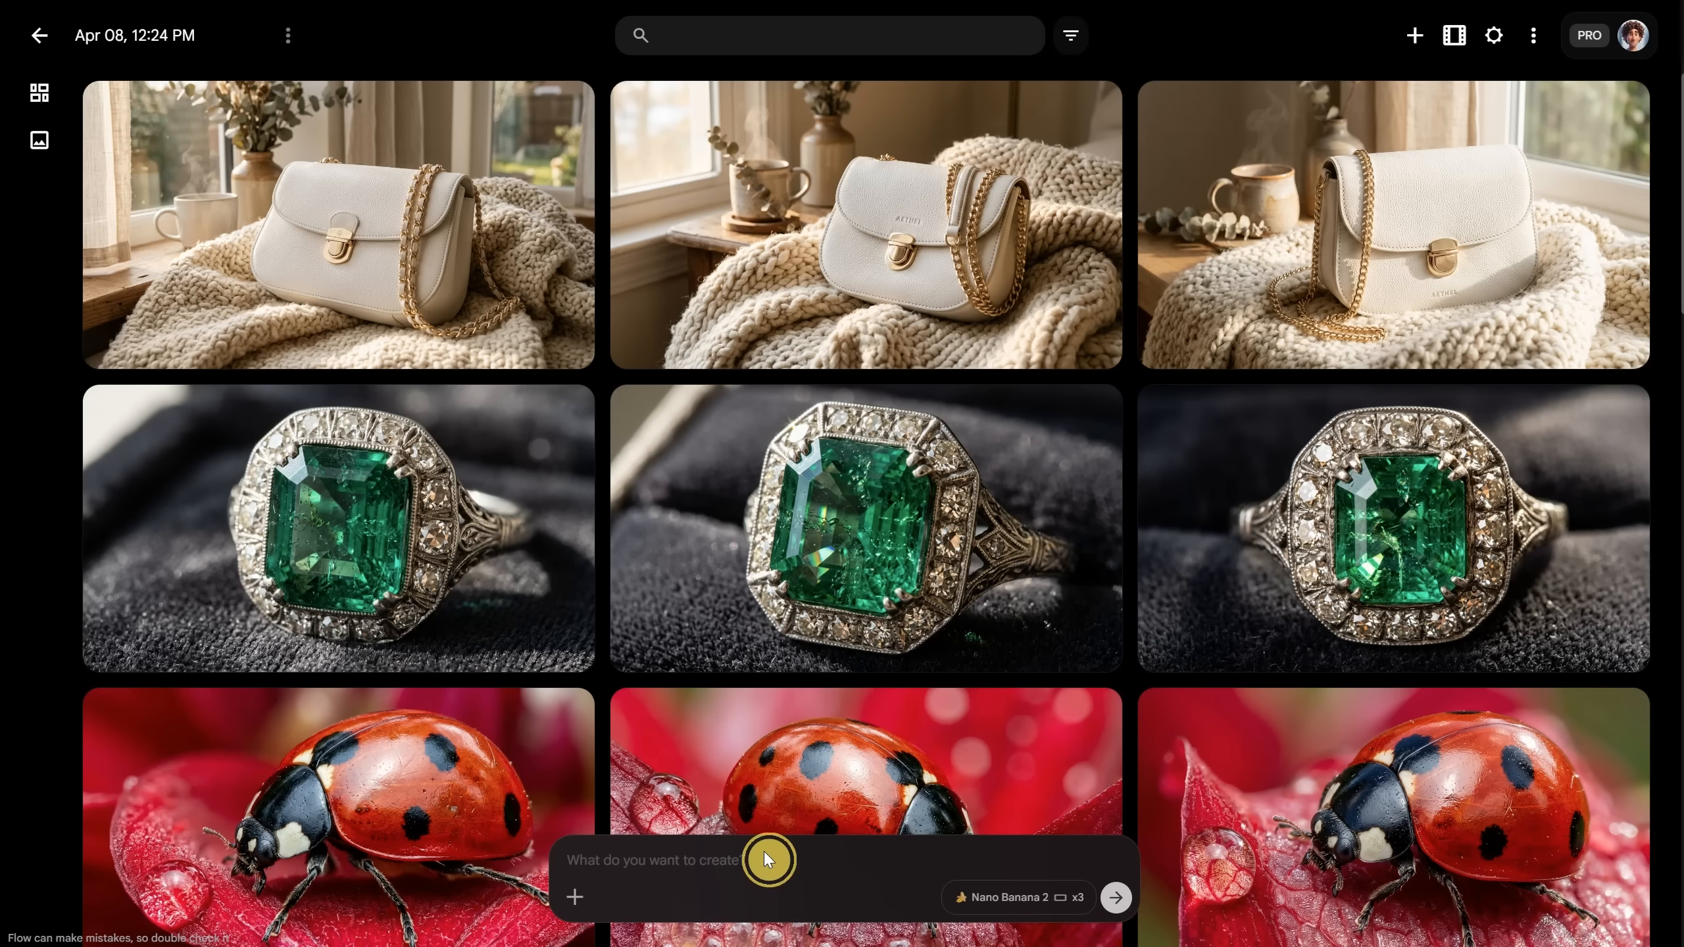
pyautogui.hotkey('ctrl', 'v')
pyautogui.press('Return')
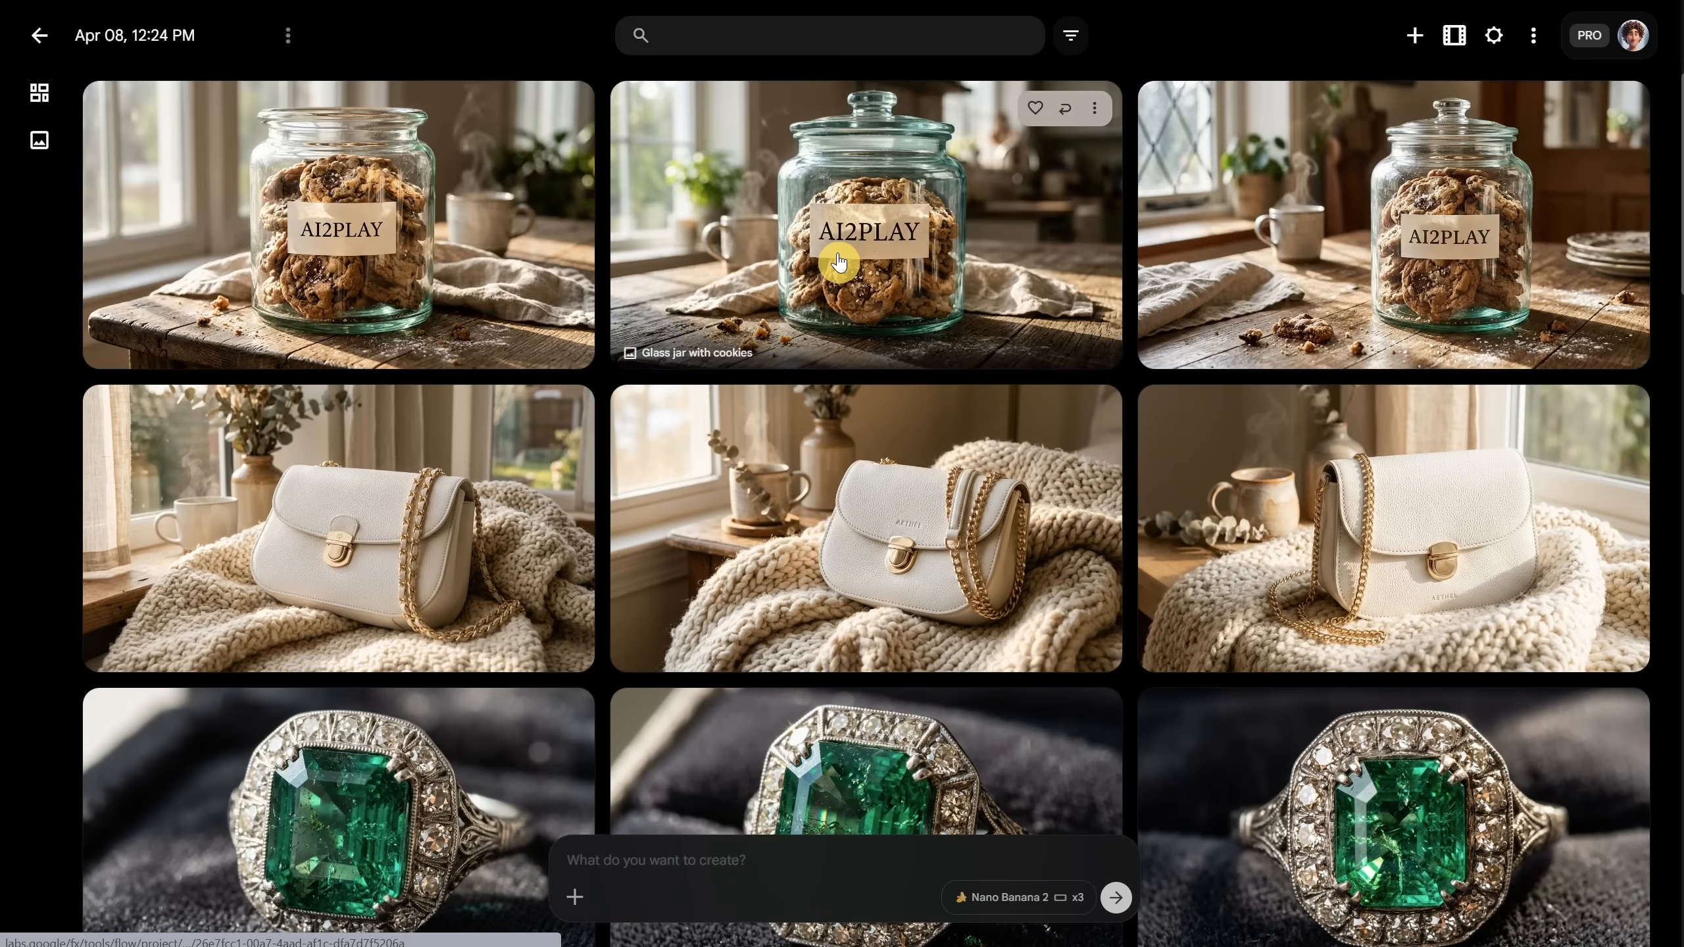
pyautogui.click(836, 252)
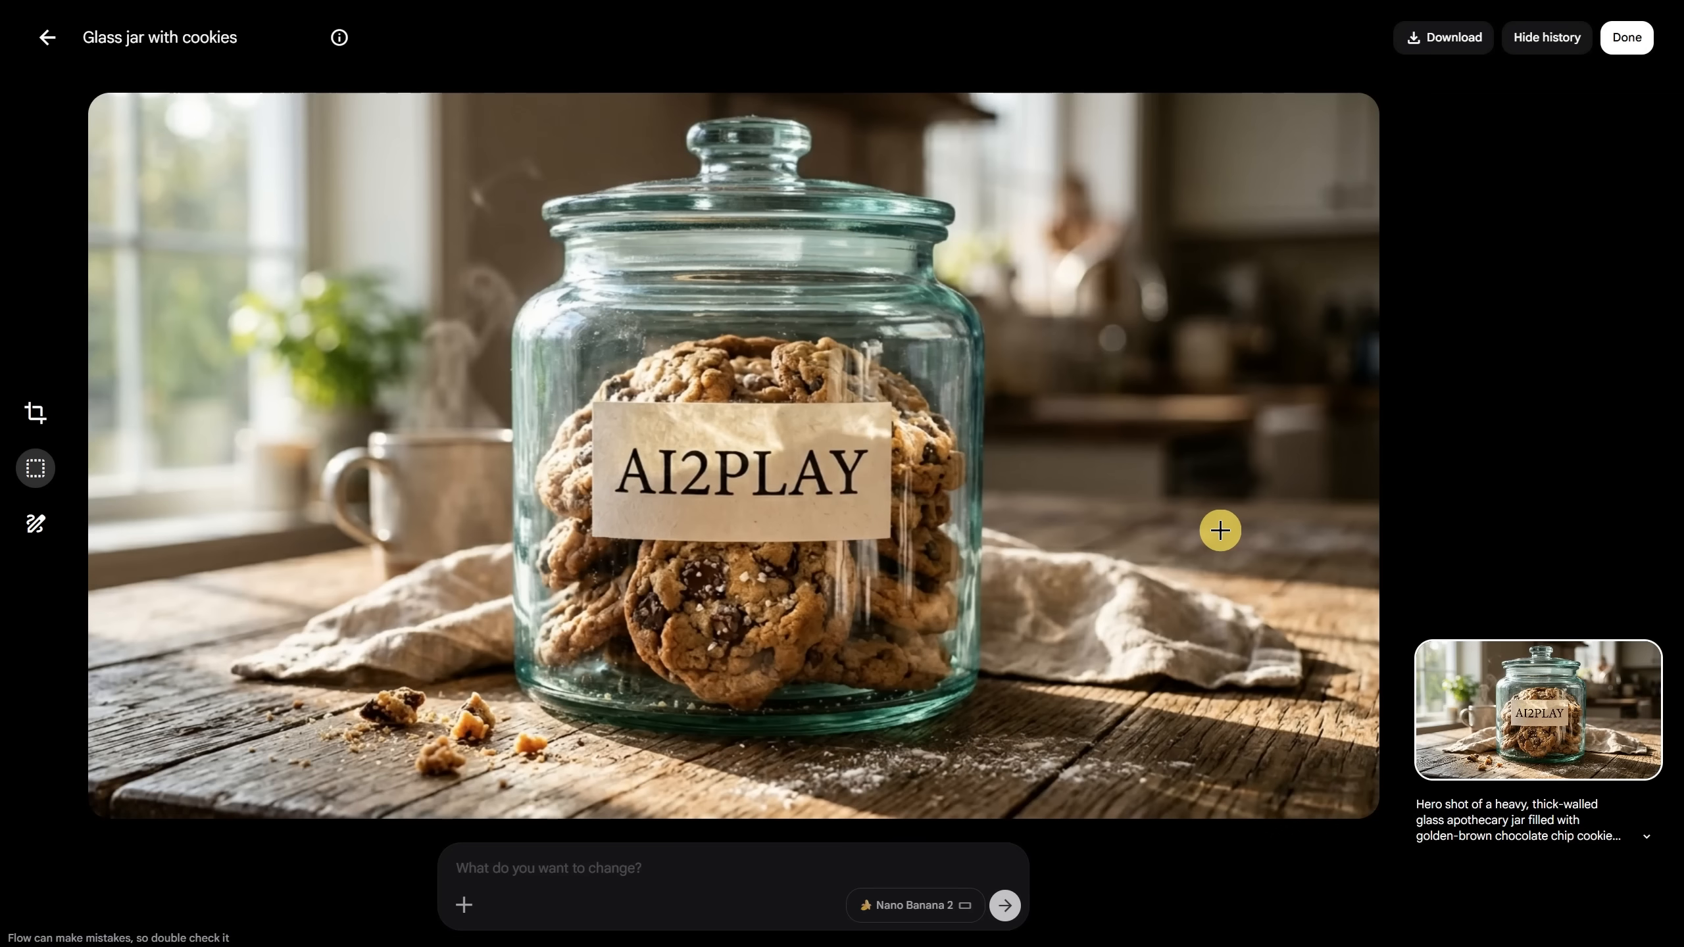
pyautogui.click(40, 41)
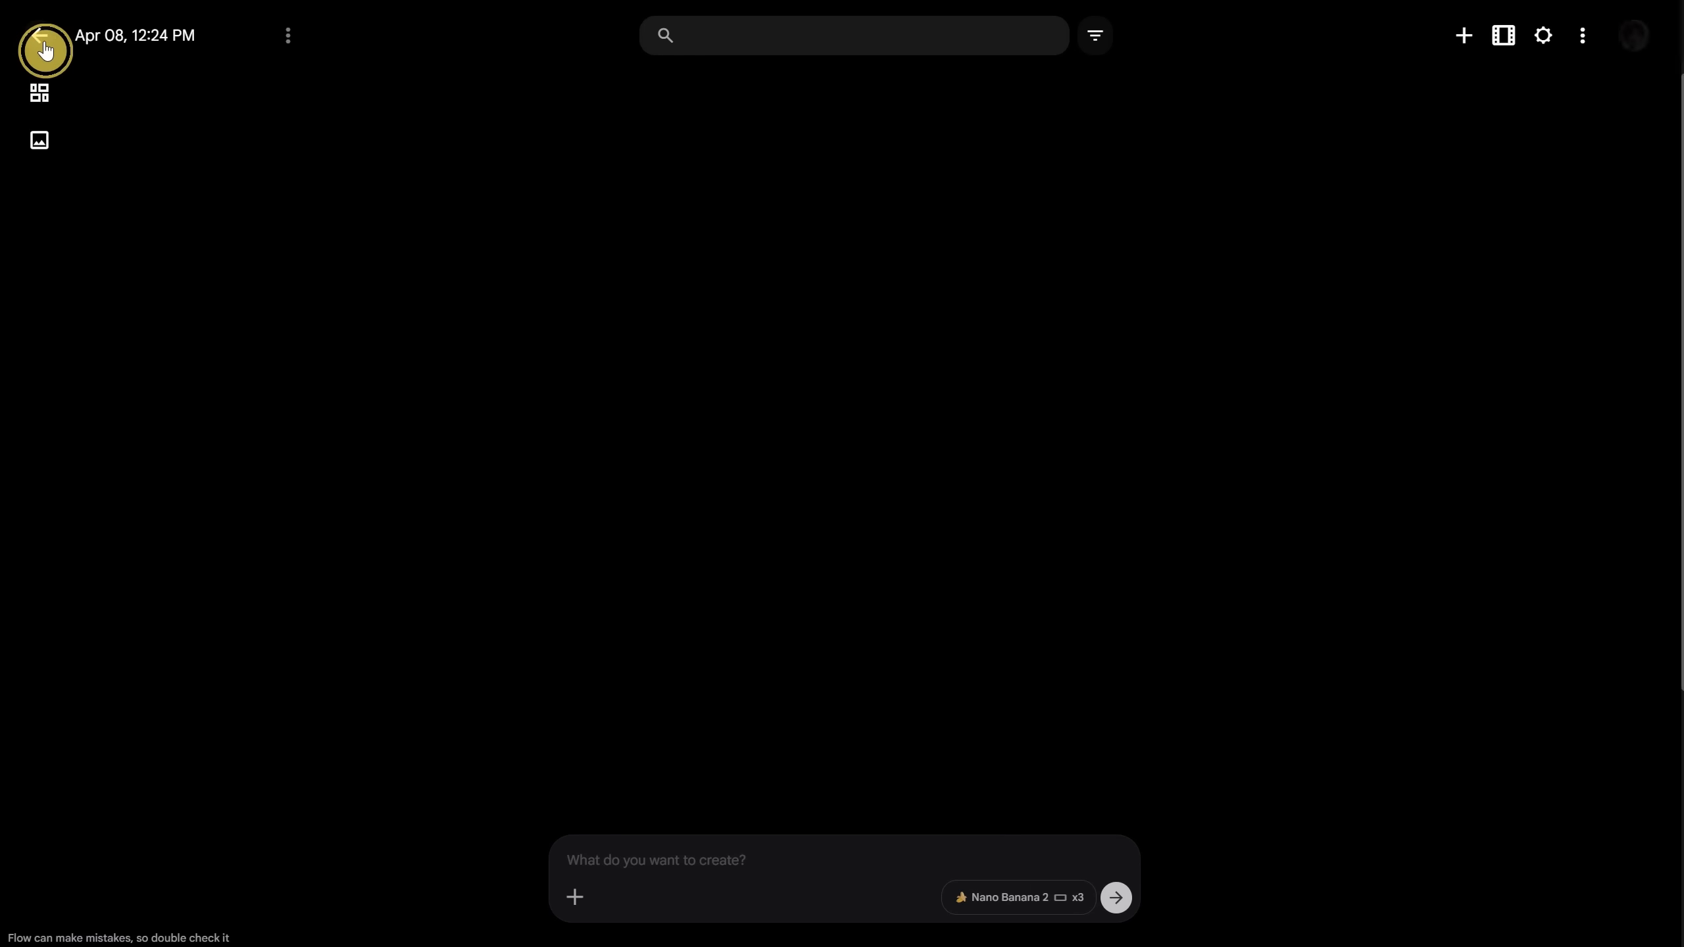
# Step: Get a 'scredriver ad, black and orange theme' prompt and generate its three Flow images
pyautogui.write('scredriver ad, black and orange theme')
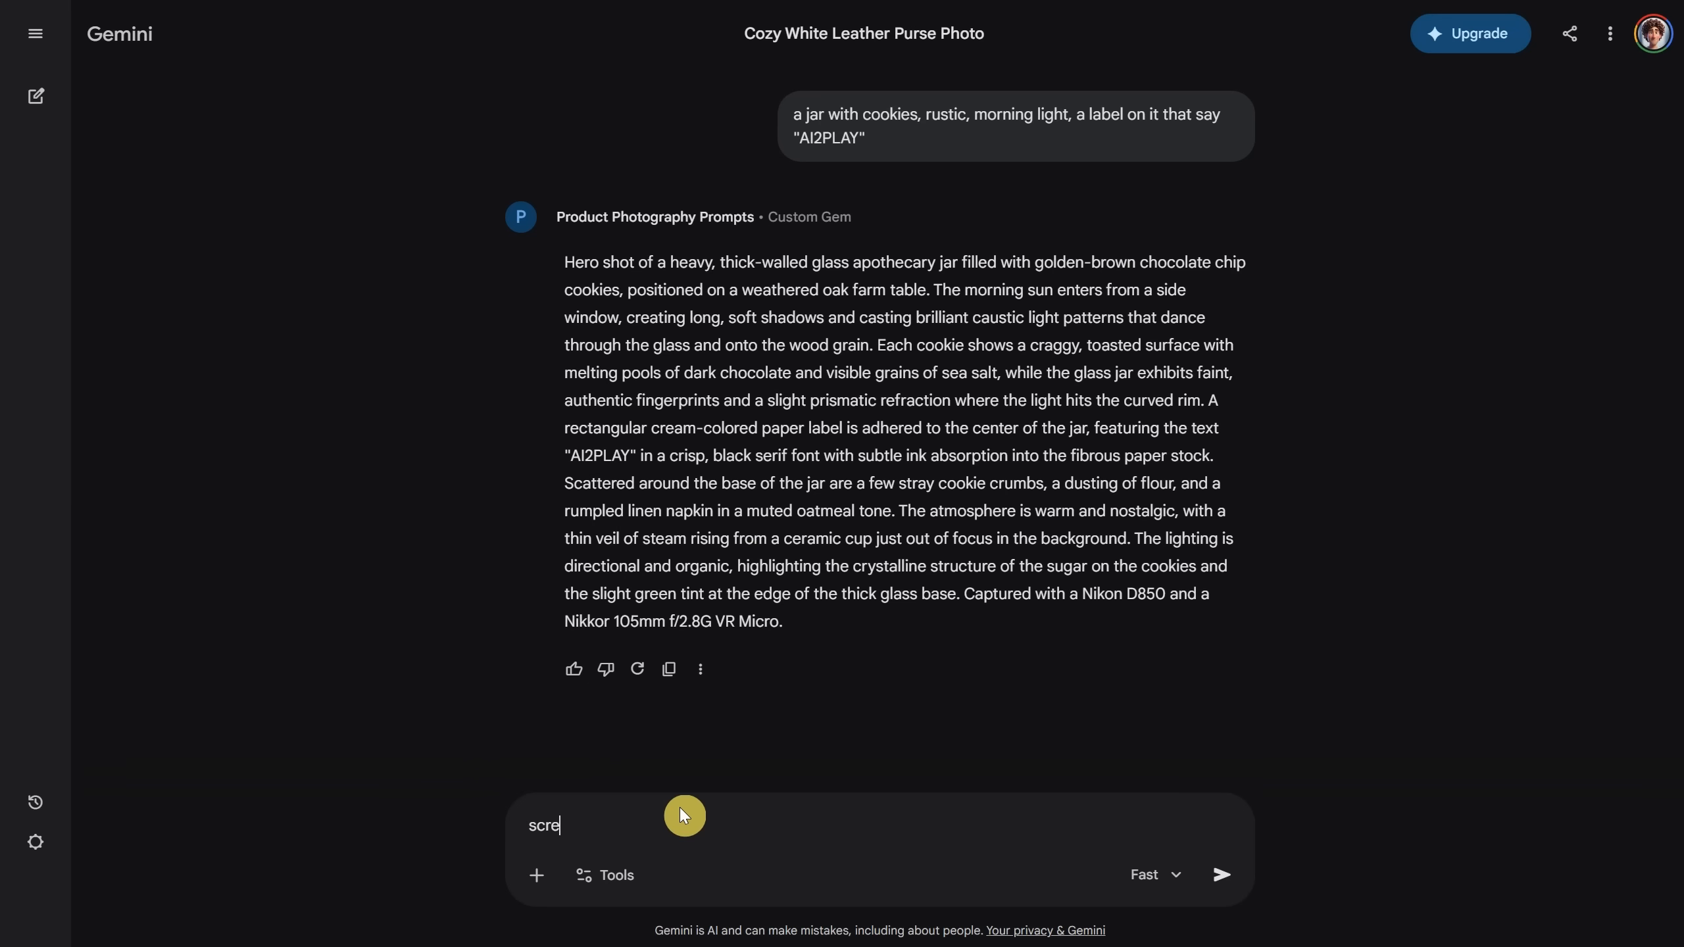
pyautogui.press('Return')
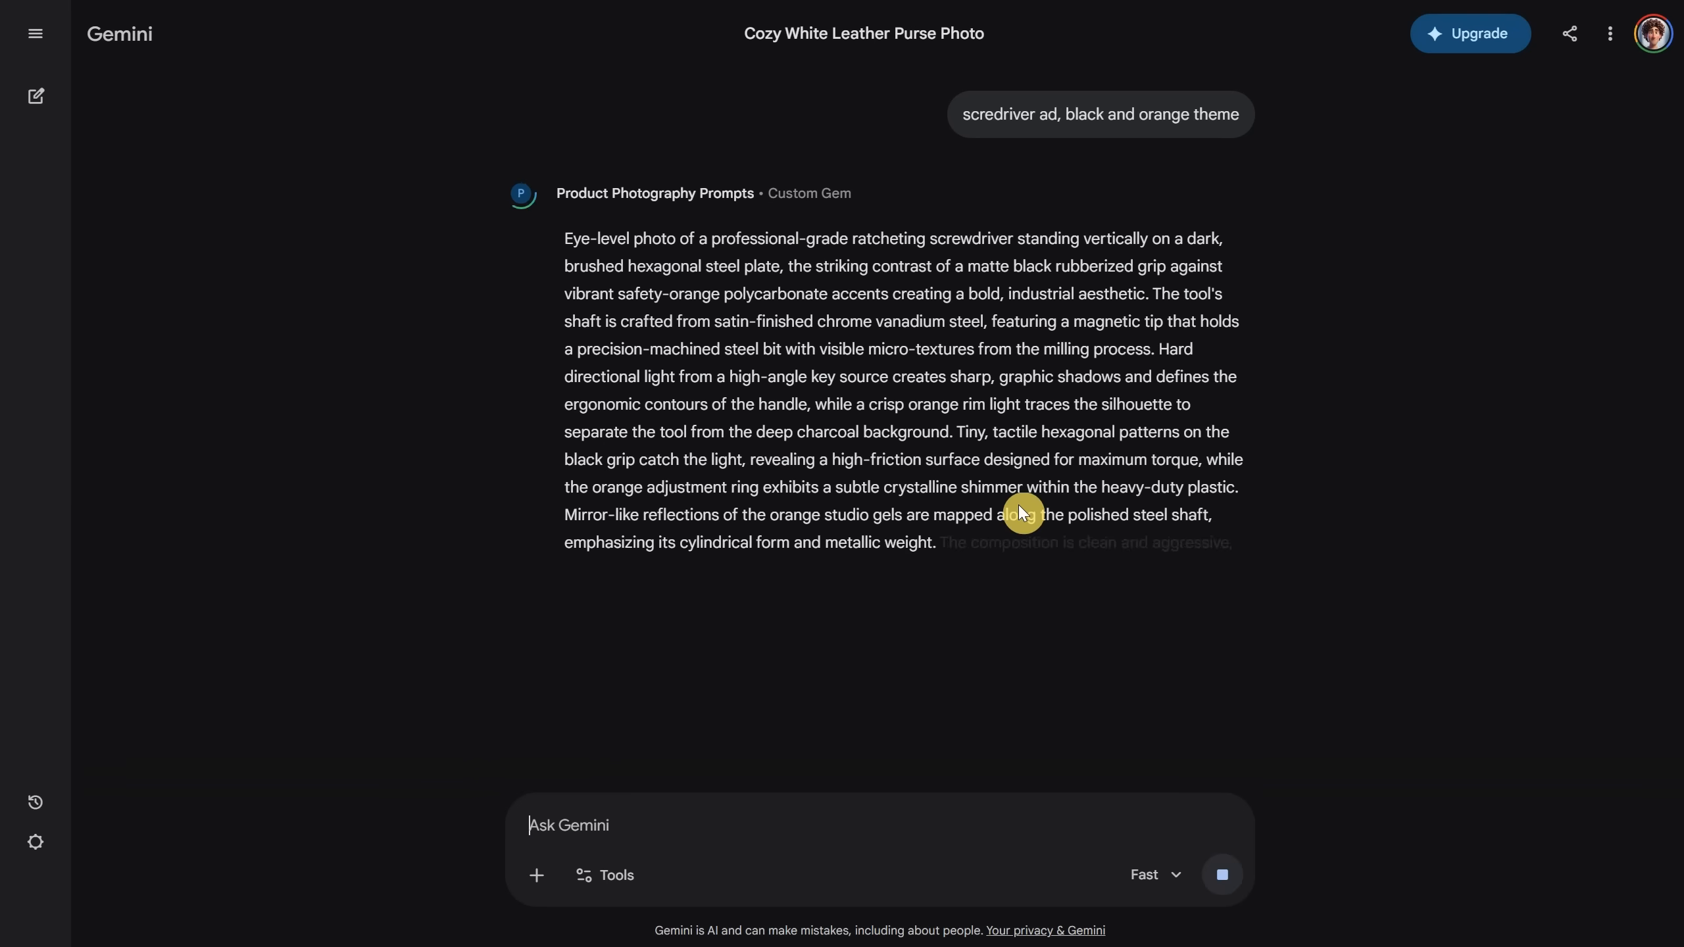
pyautogui.click(674, 714)
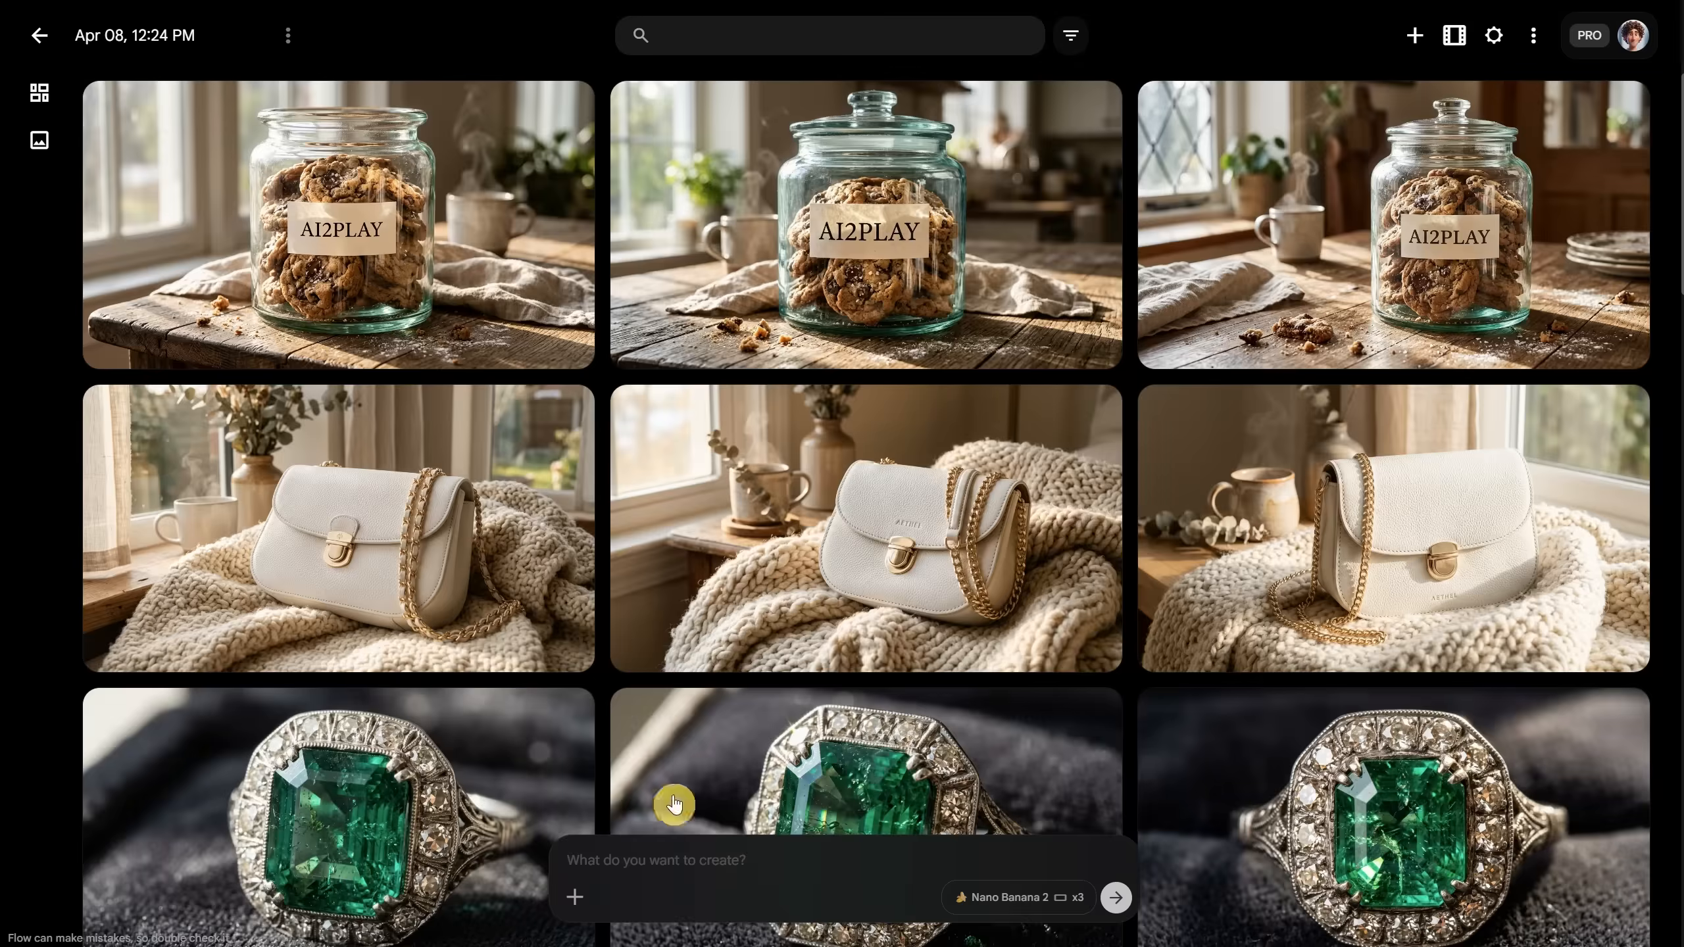
pyautogui.click(689, 853)
pyautogui.hotkey('ctrl', 'v')
pyautogui.press('Return')
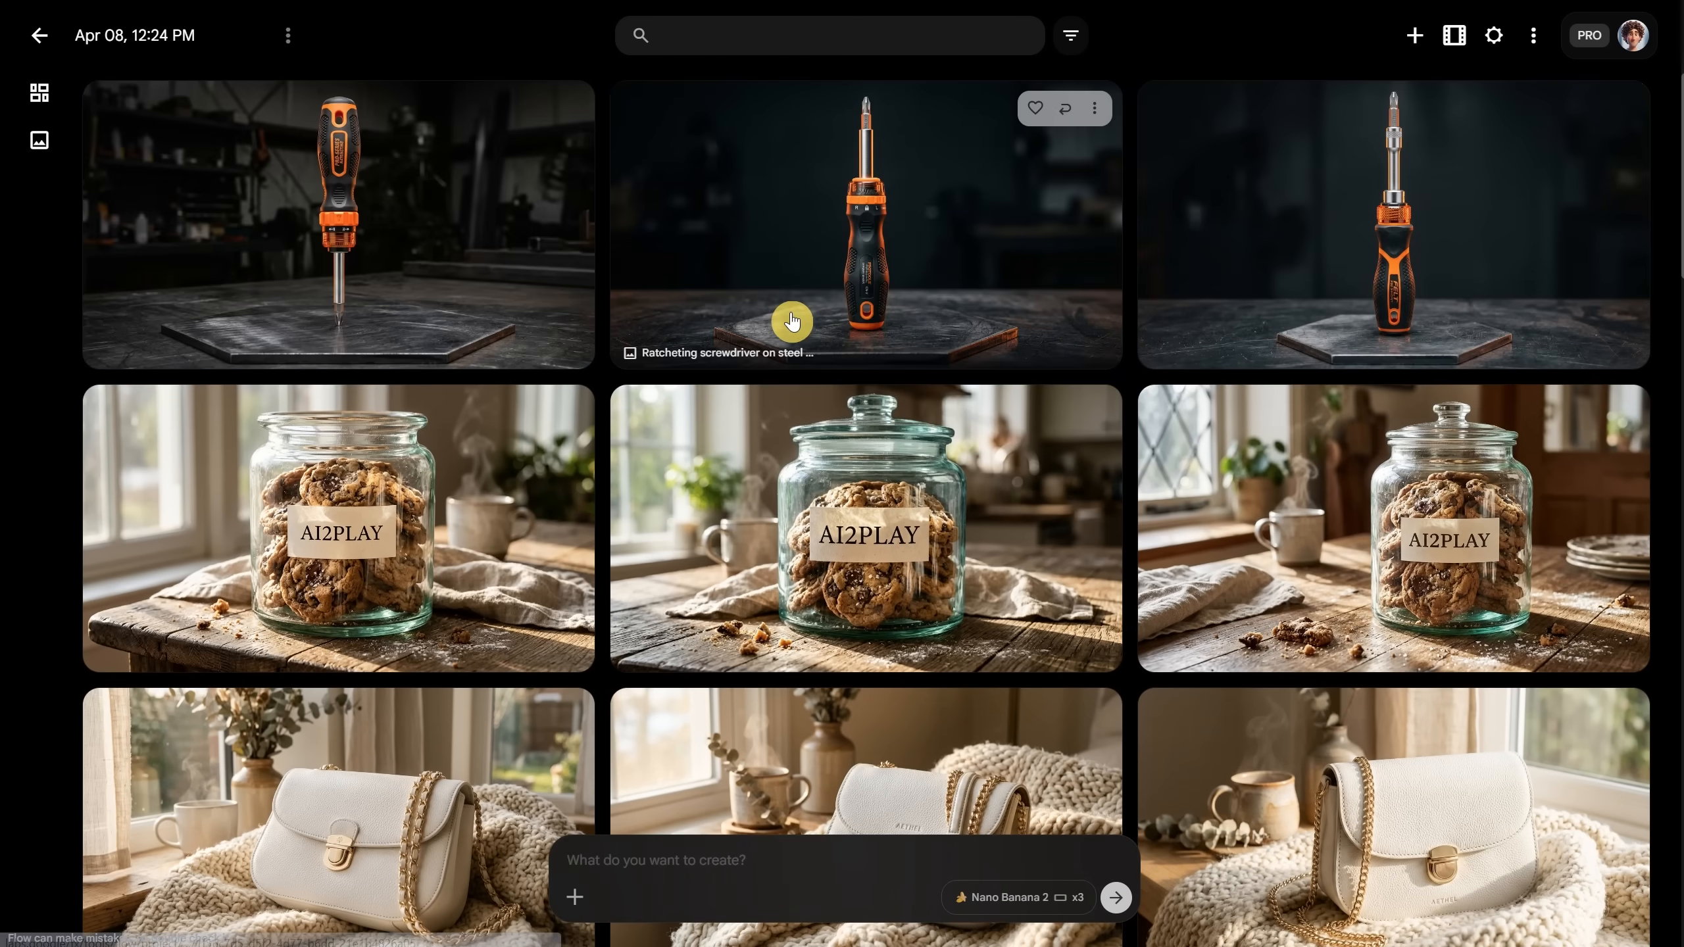
pyautogui.click(949, 240)
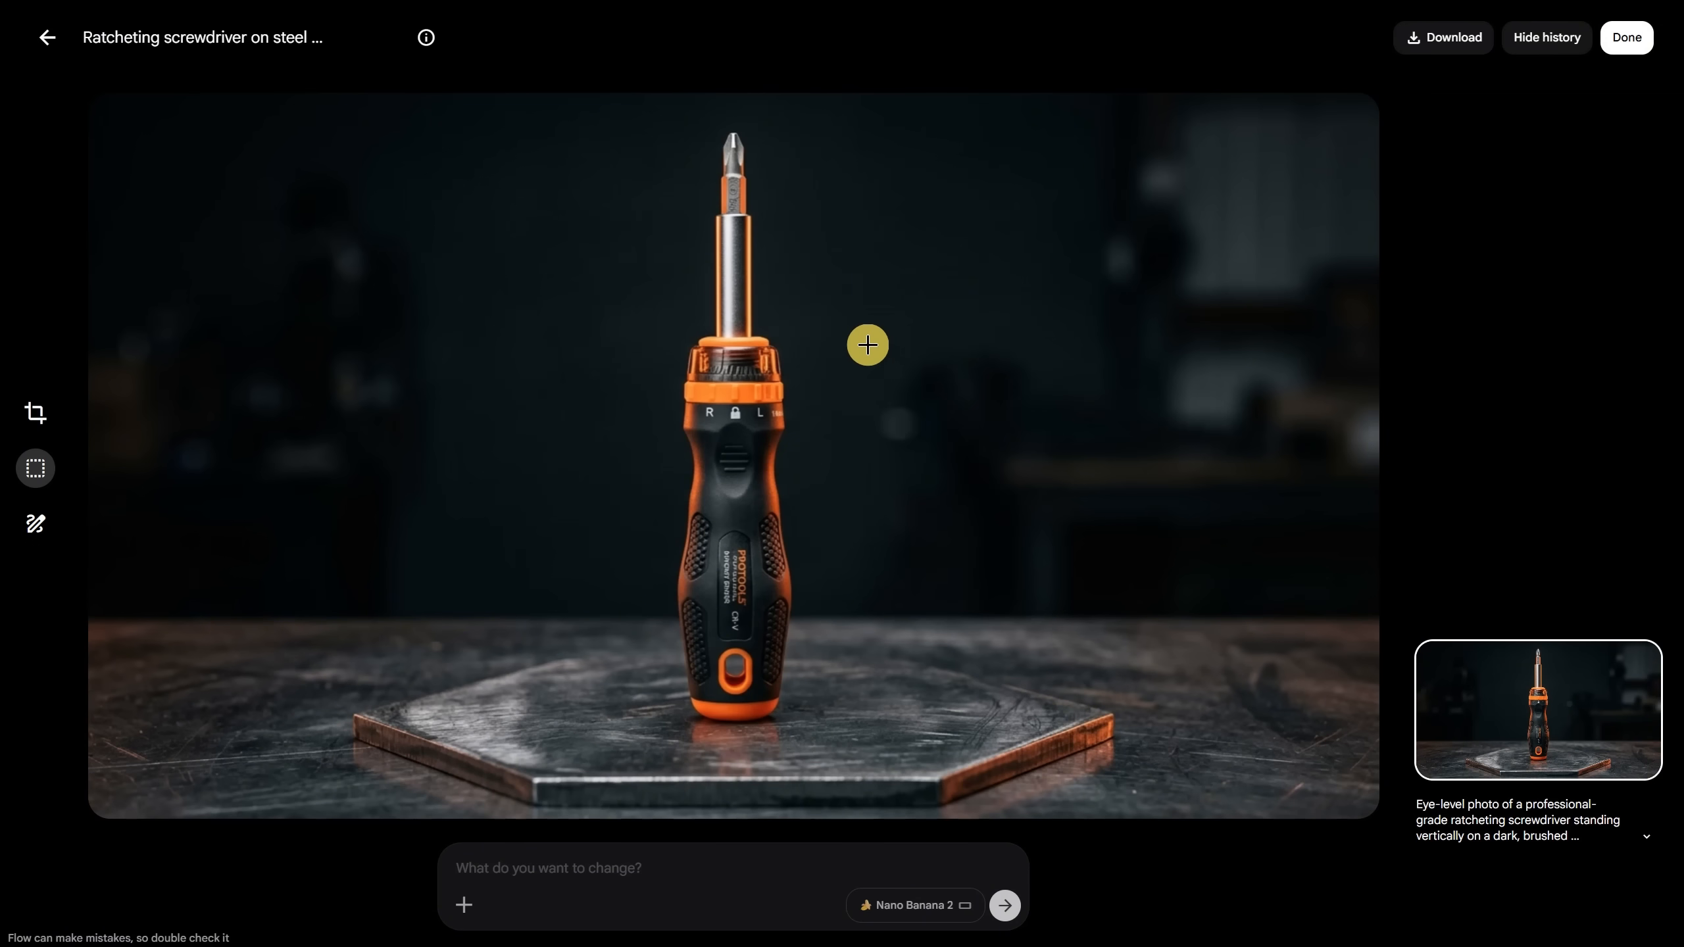
pyautogui.click(40, 43)
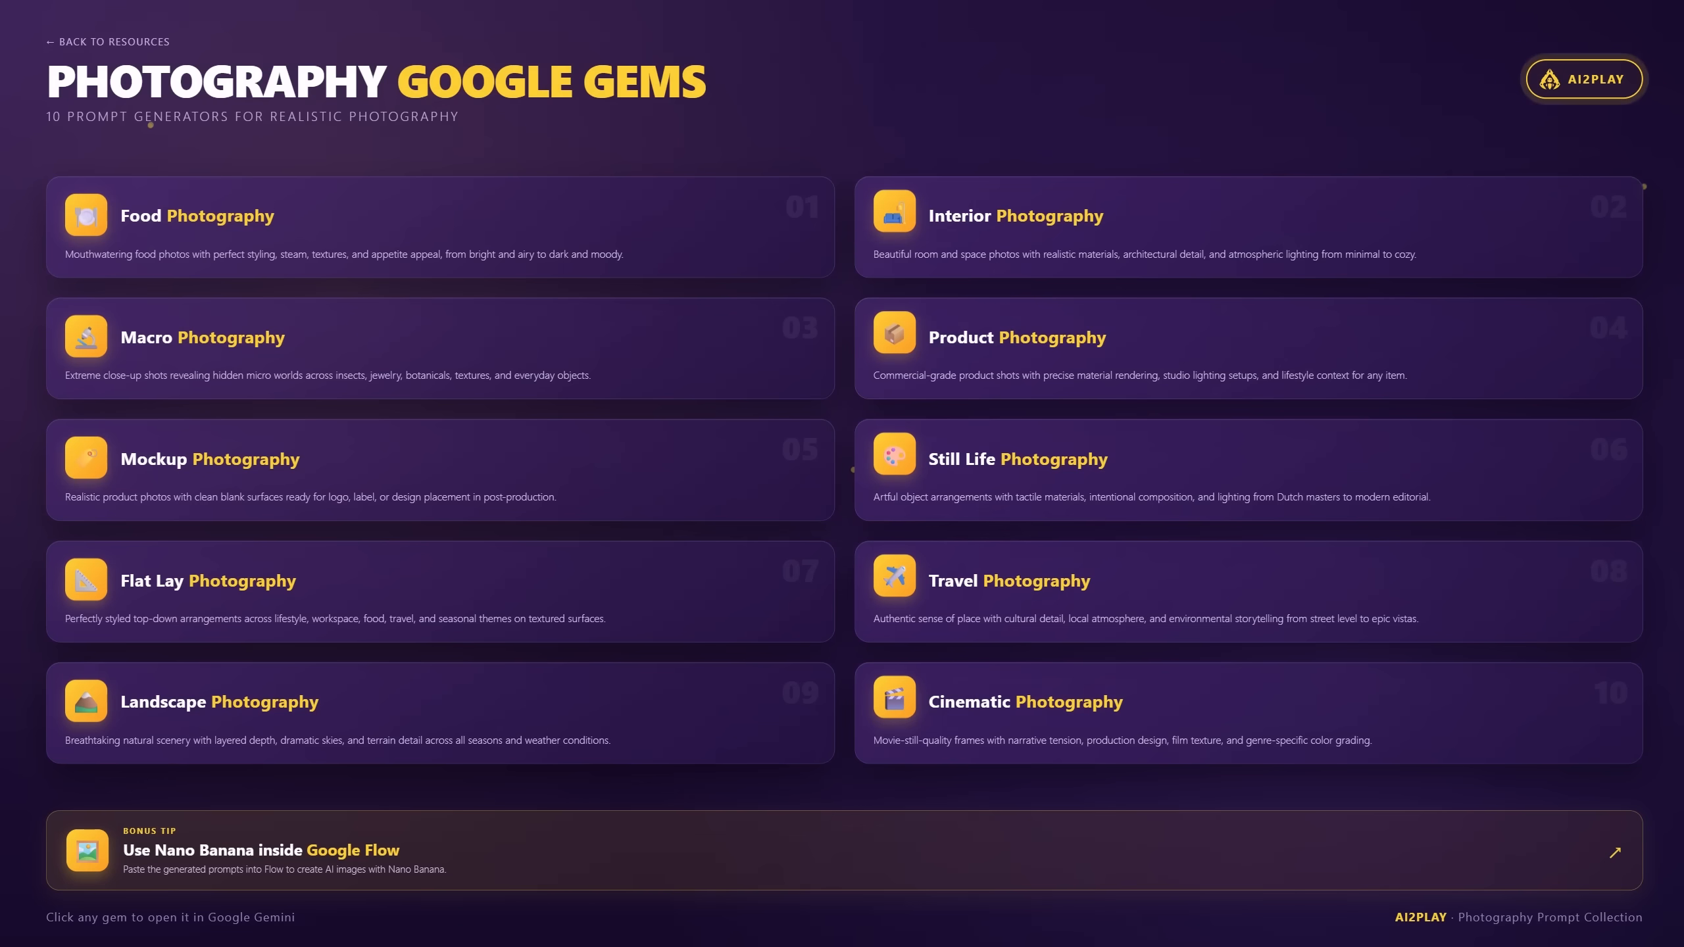
# Step: Ask the Mockup Photography gem for a white mug in morning light and copy its prompt
pyautogui.click(306, 475)
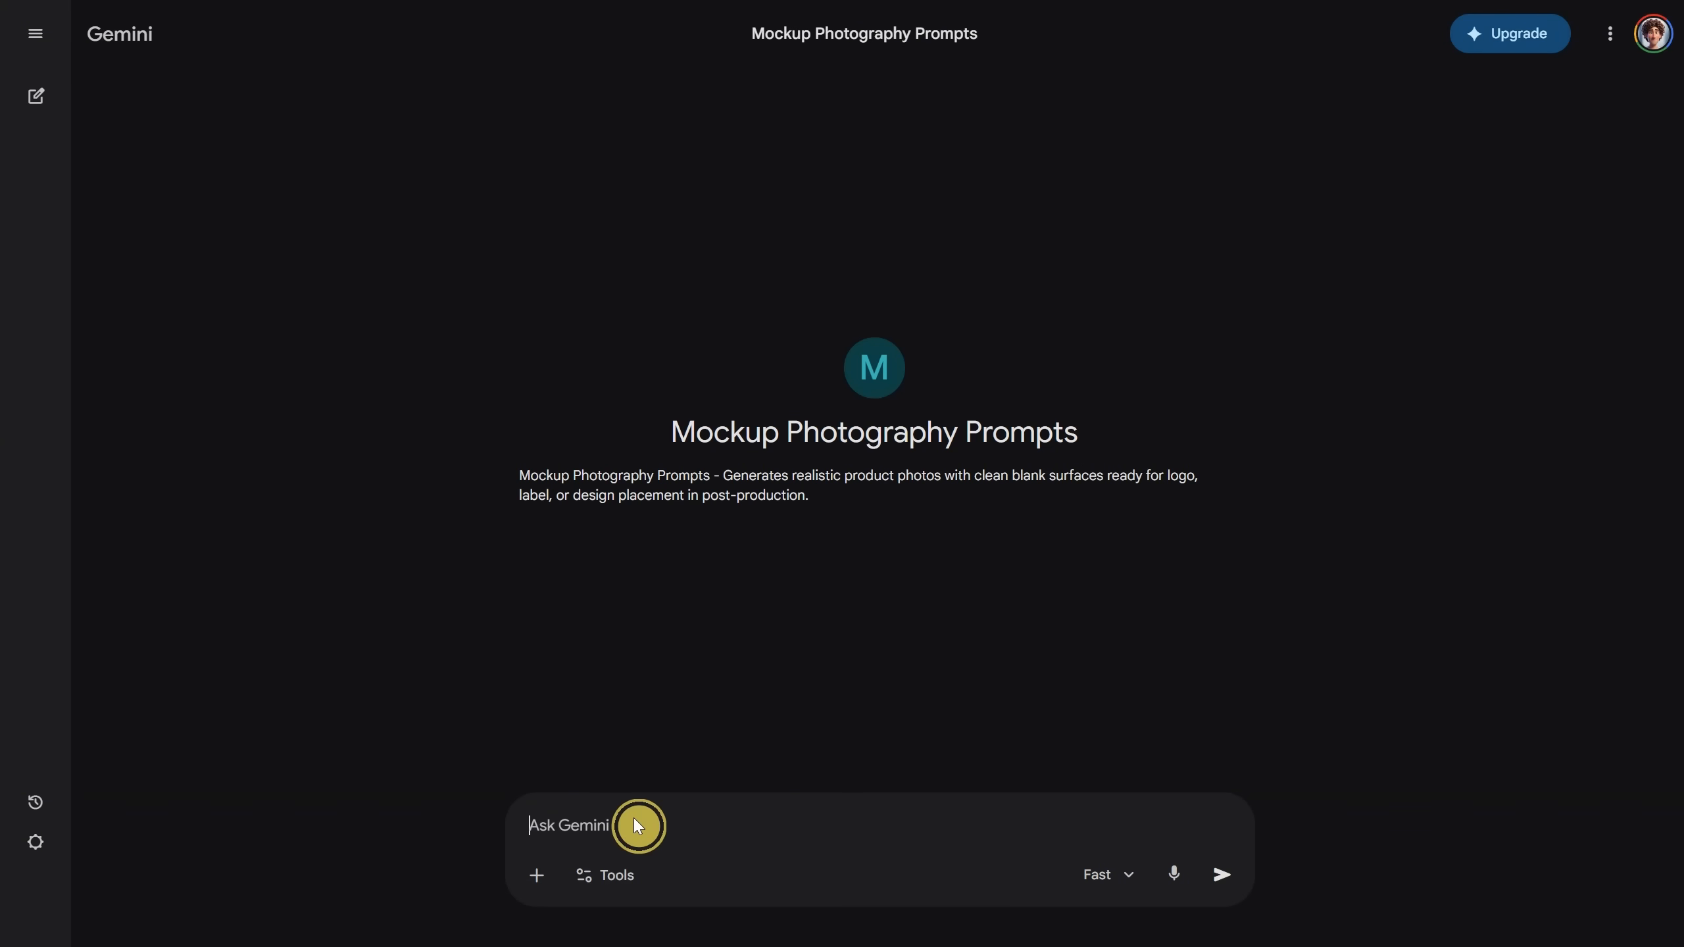
pyautogui.write('white mug, cozy,')
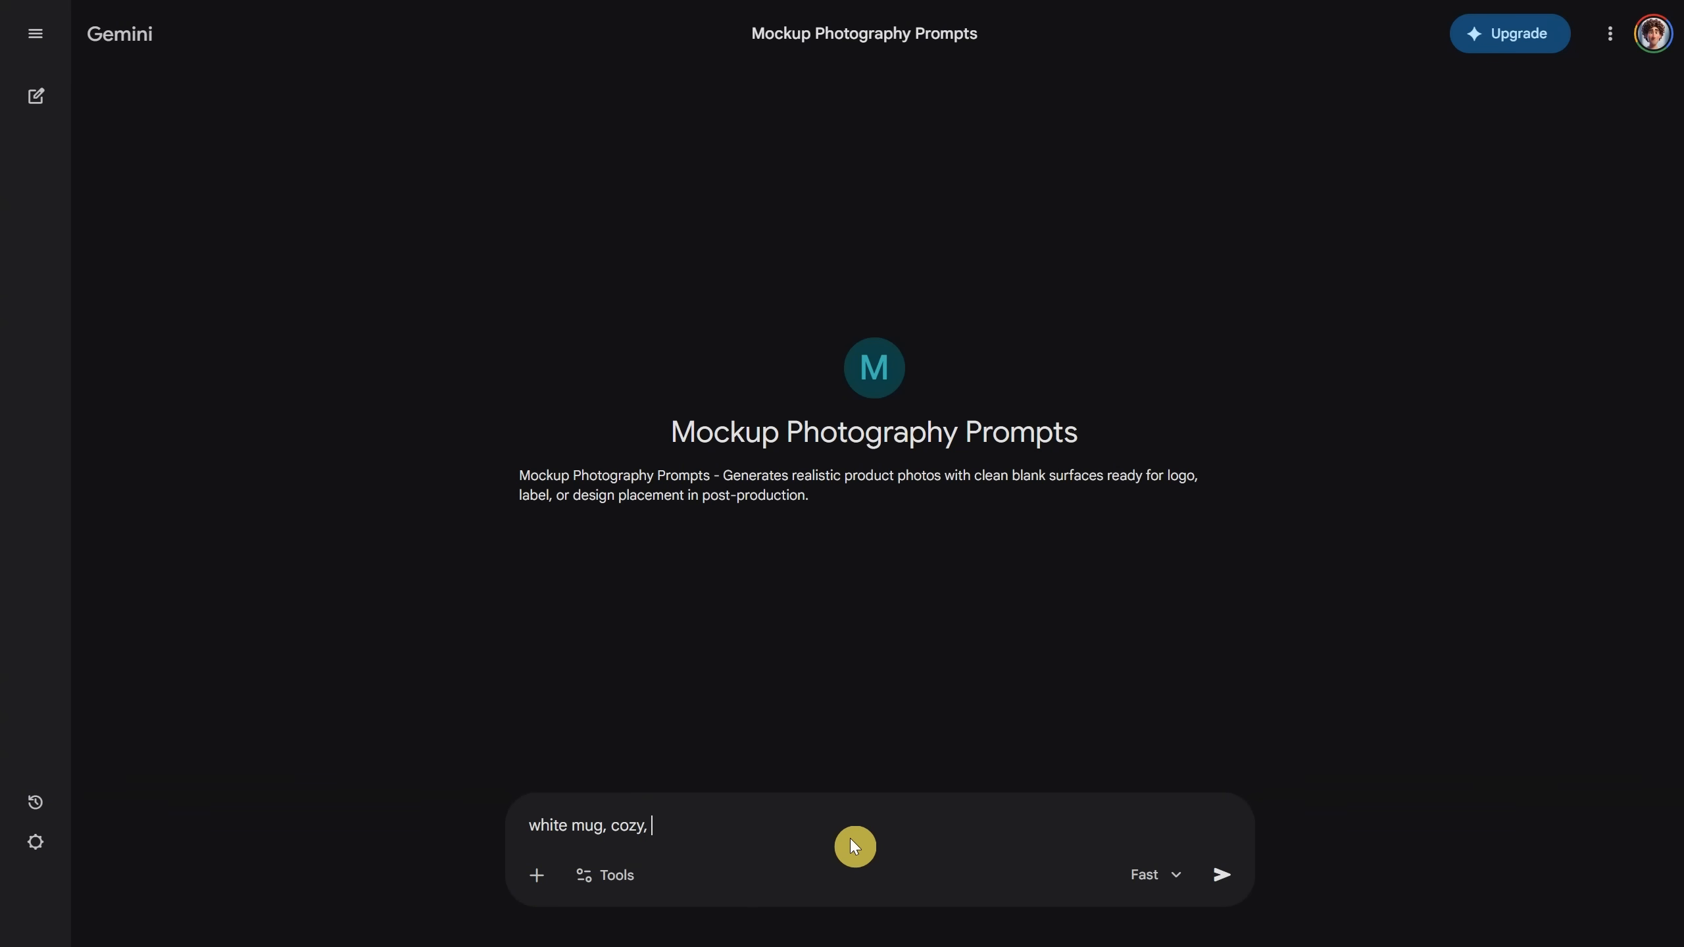
pyautogui.write('morning light')
pyautogui.press('Return')
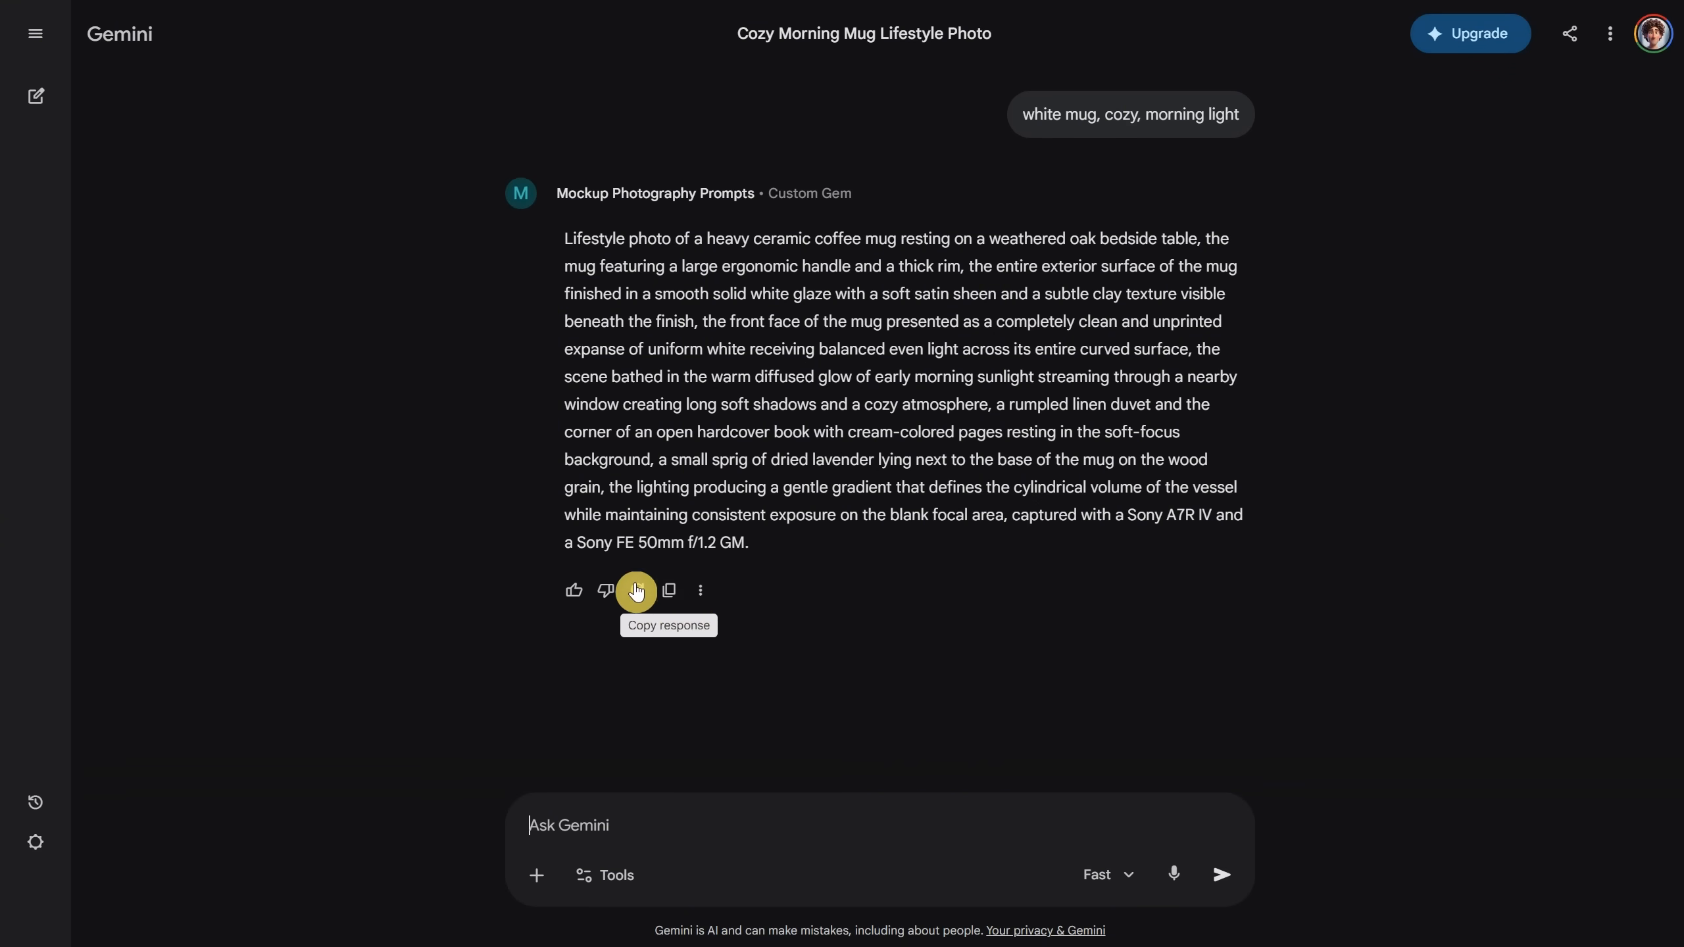
pyautogui.click(668, 590)
pyautogui.hotkey('ctrl', 'Tab')
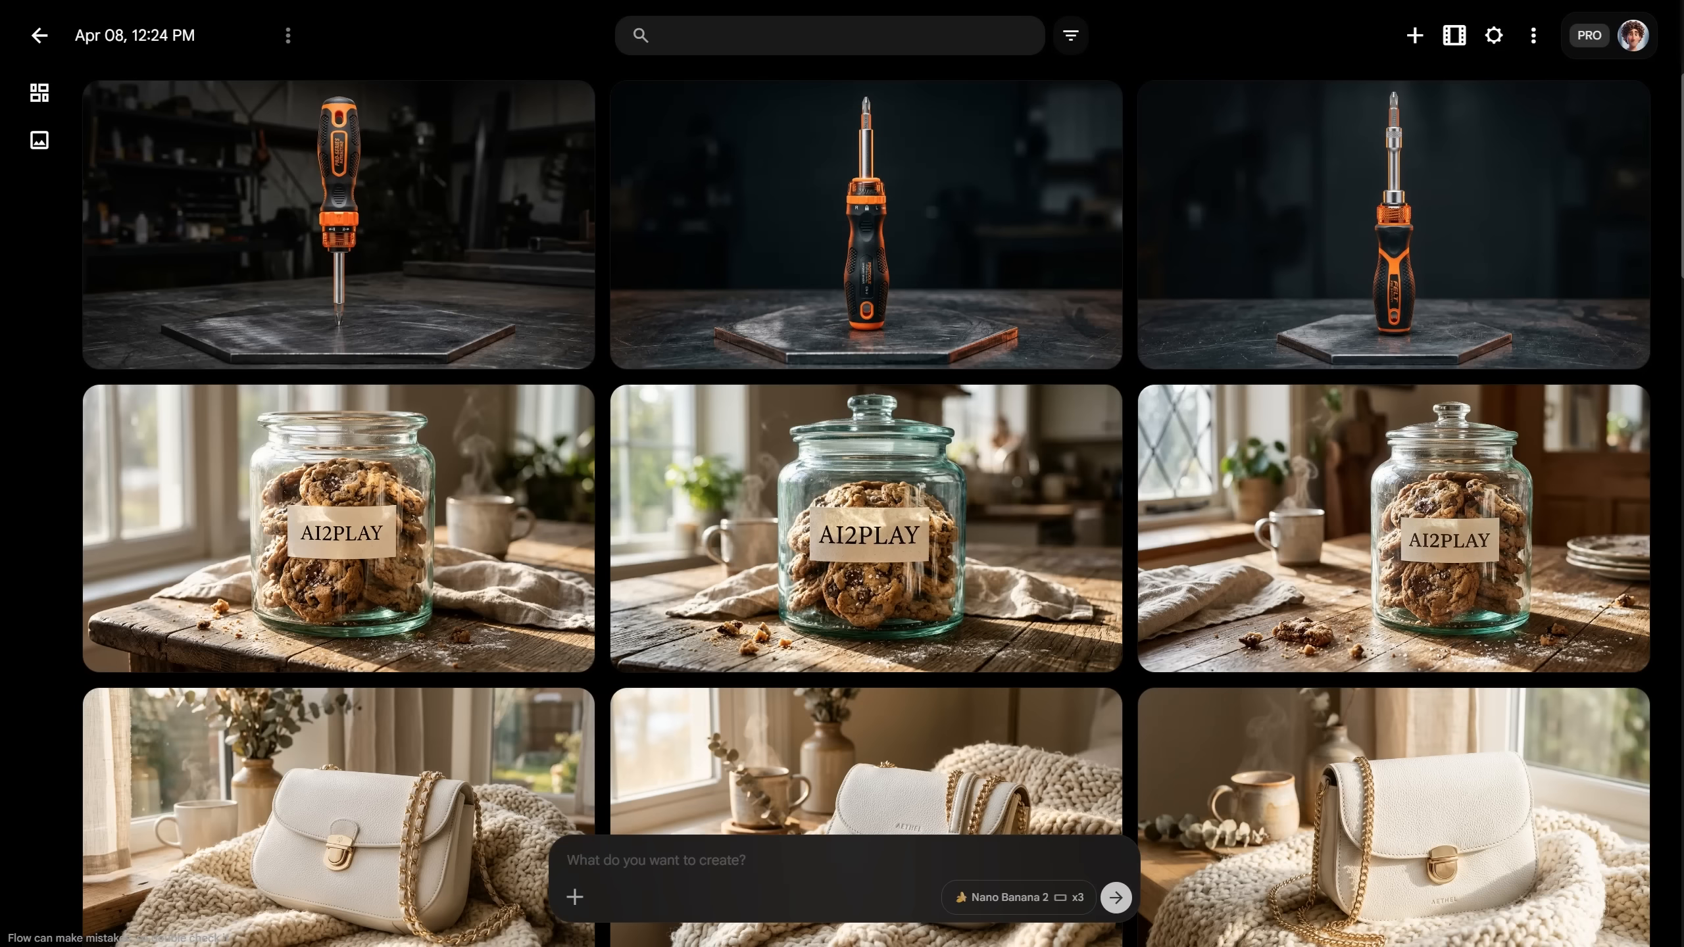
# Step: Paste the mug prompt into Flow and generate the mug images
pyautogui.click(734, 856)
pyautogui.hotkey('ctrl', 'v')
pyautogui.press('Return')
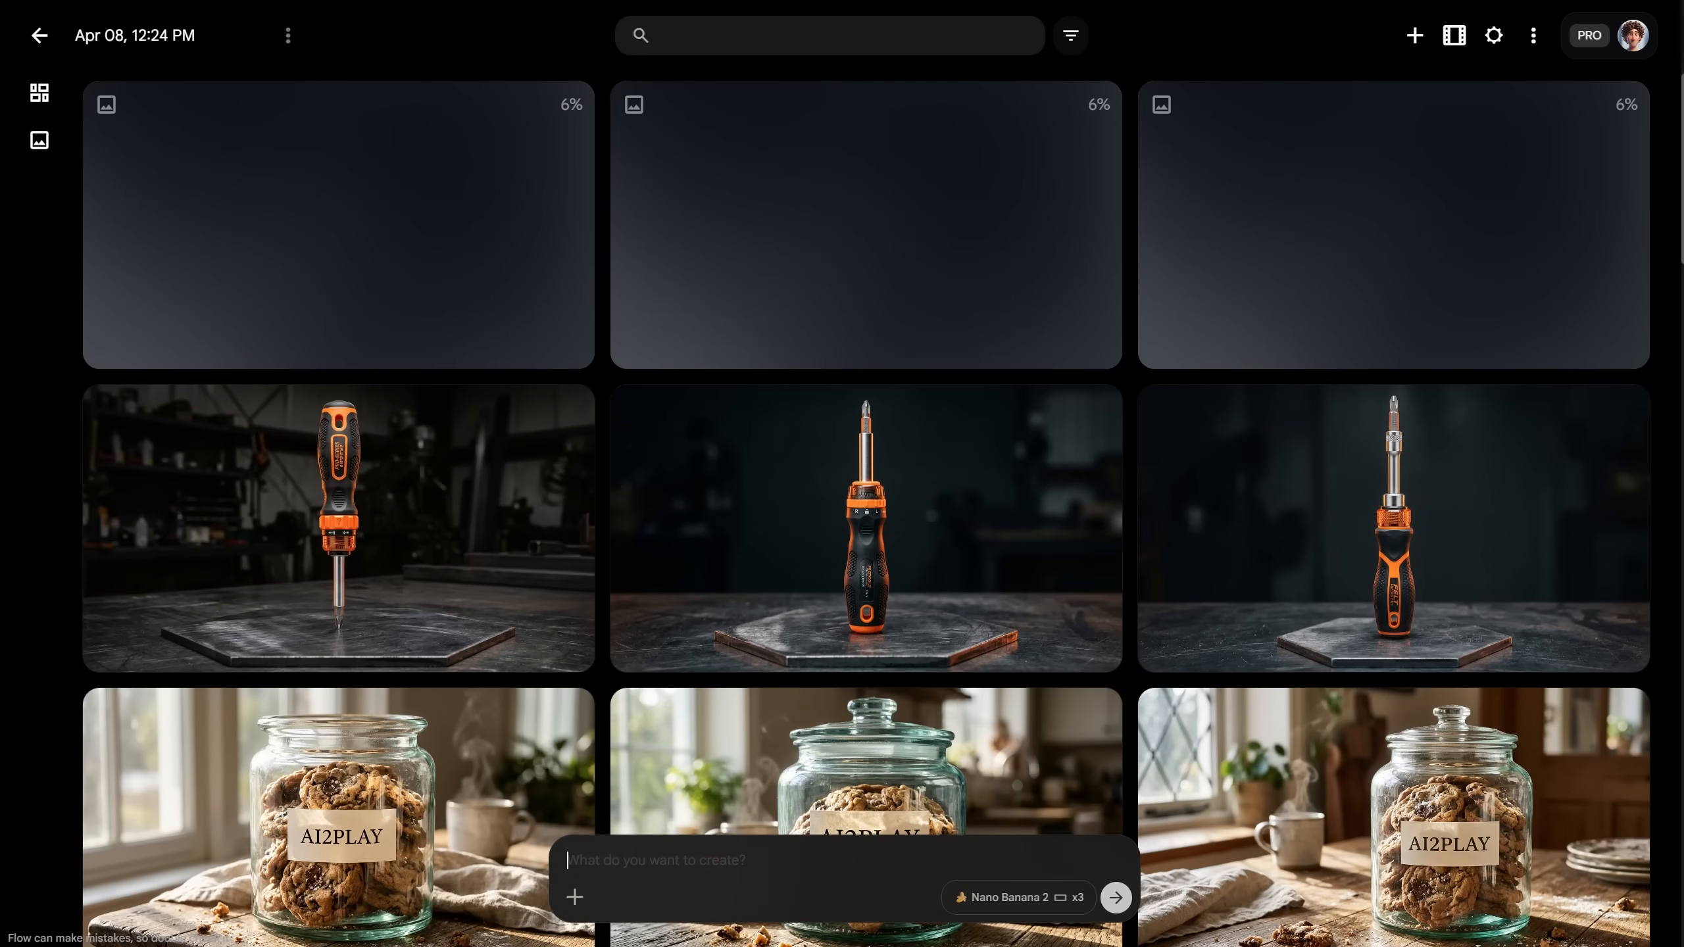
# Step: Get an exotic coffee bag prompt from the Gemini gem and generate it in Flow
pyautogui.hotkey('ctrl', 'Tab')
pyautogui.click(733, 805)
pyautogui.write('coffee')
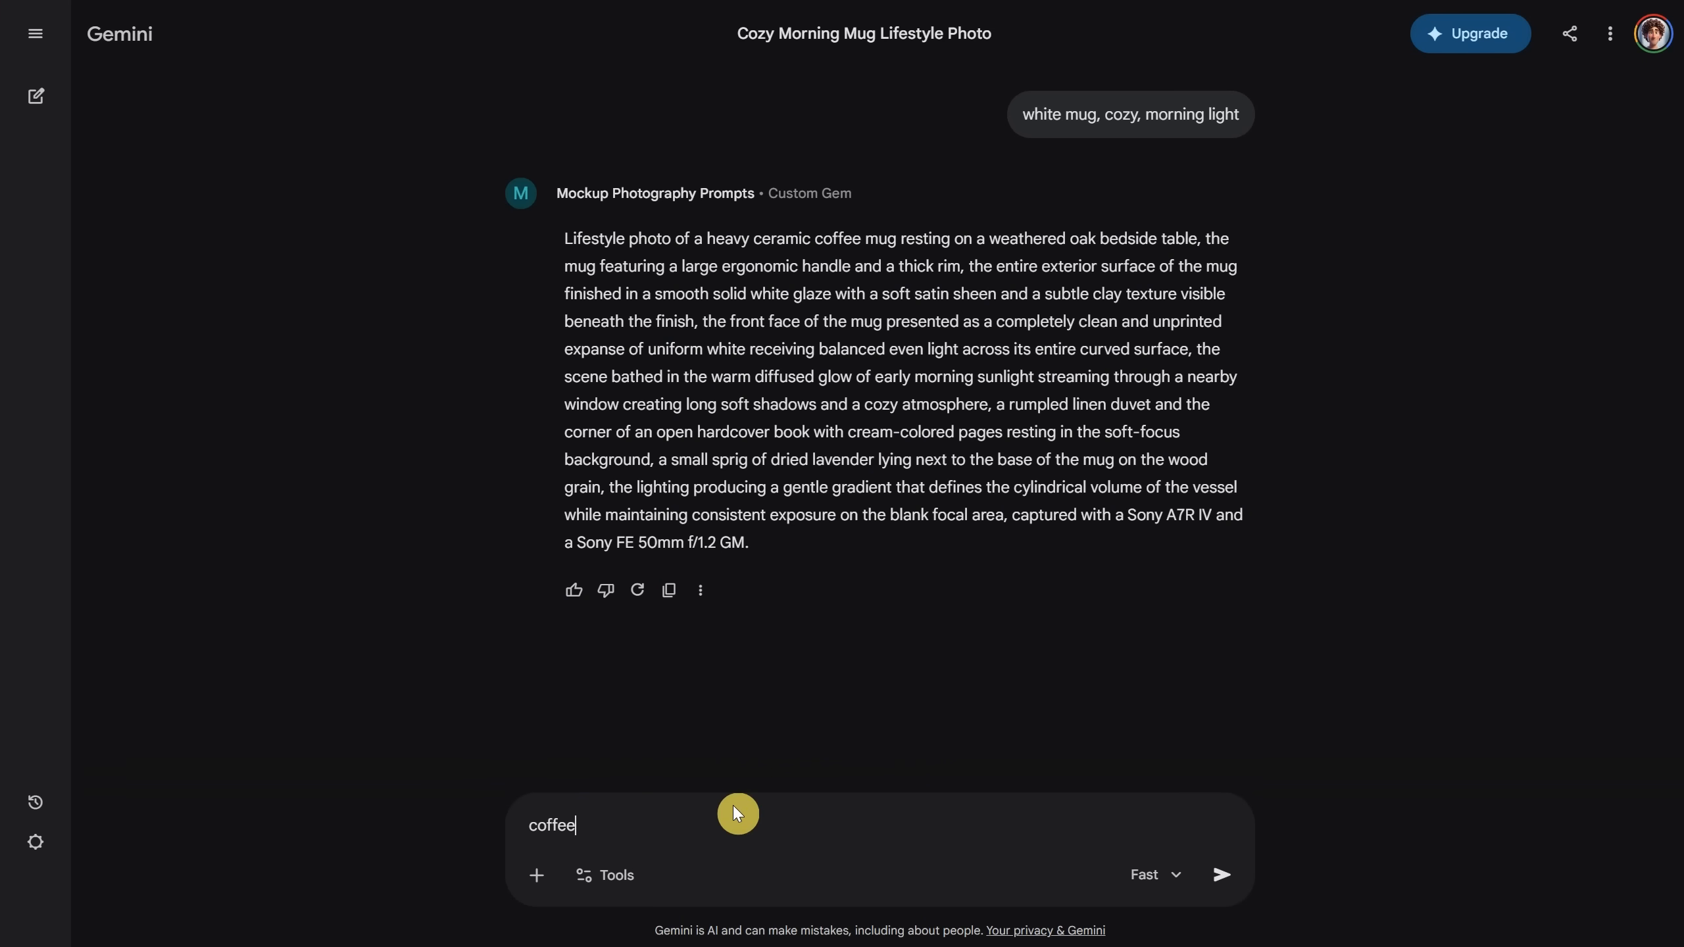
pyautogui.write(' bag, exotic, natural paper')
pyautogui.press('Return')
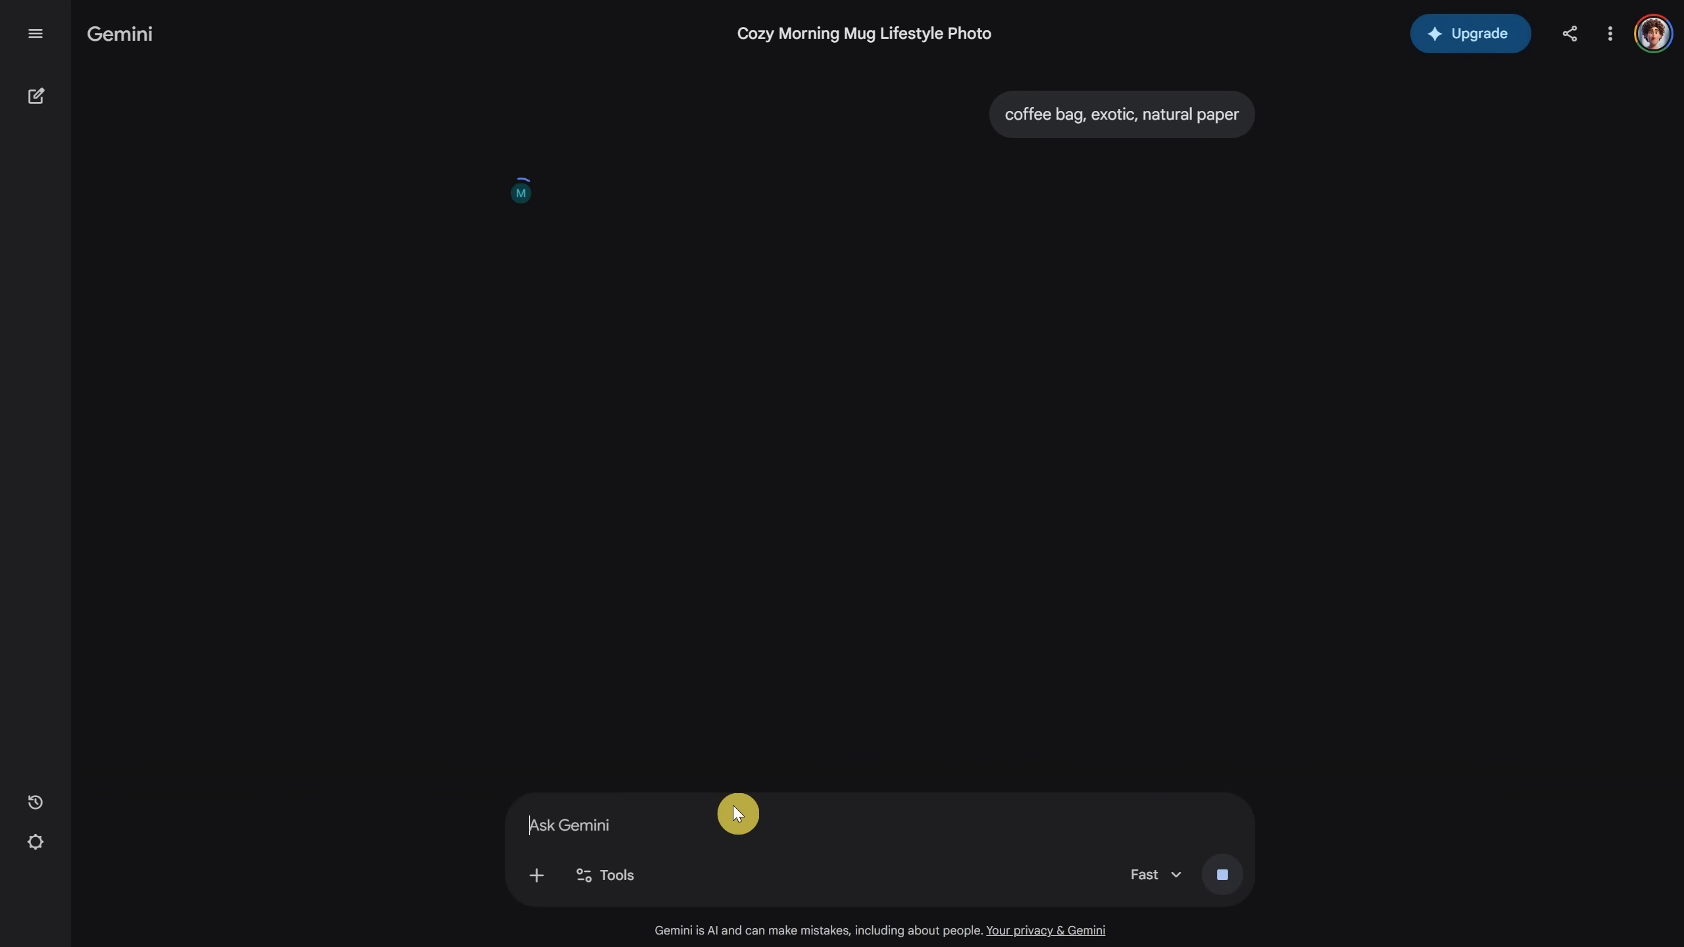
pyautogui.click(656, 562)
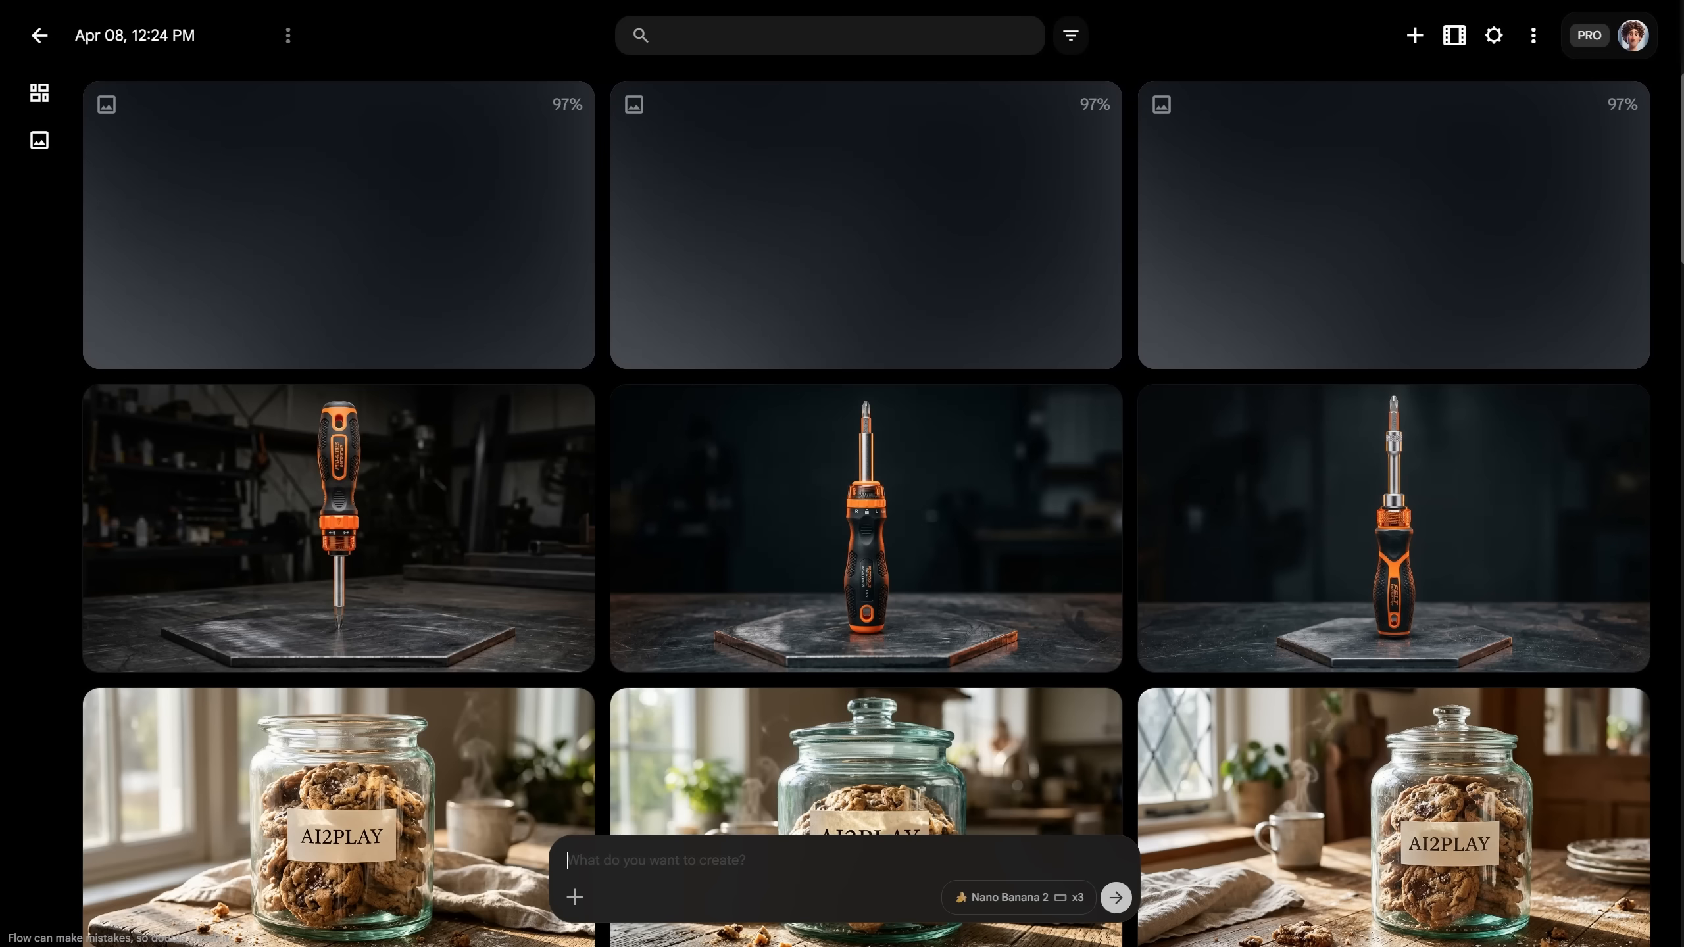
pyautogui.click(798, 877)
pyautogui.hotkey('ctrl', 'v')
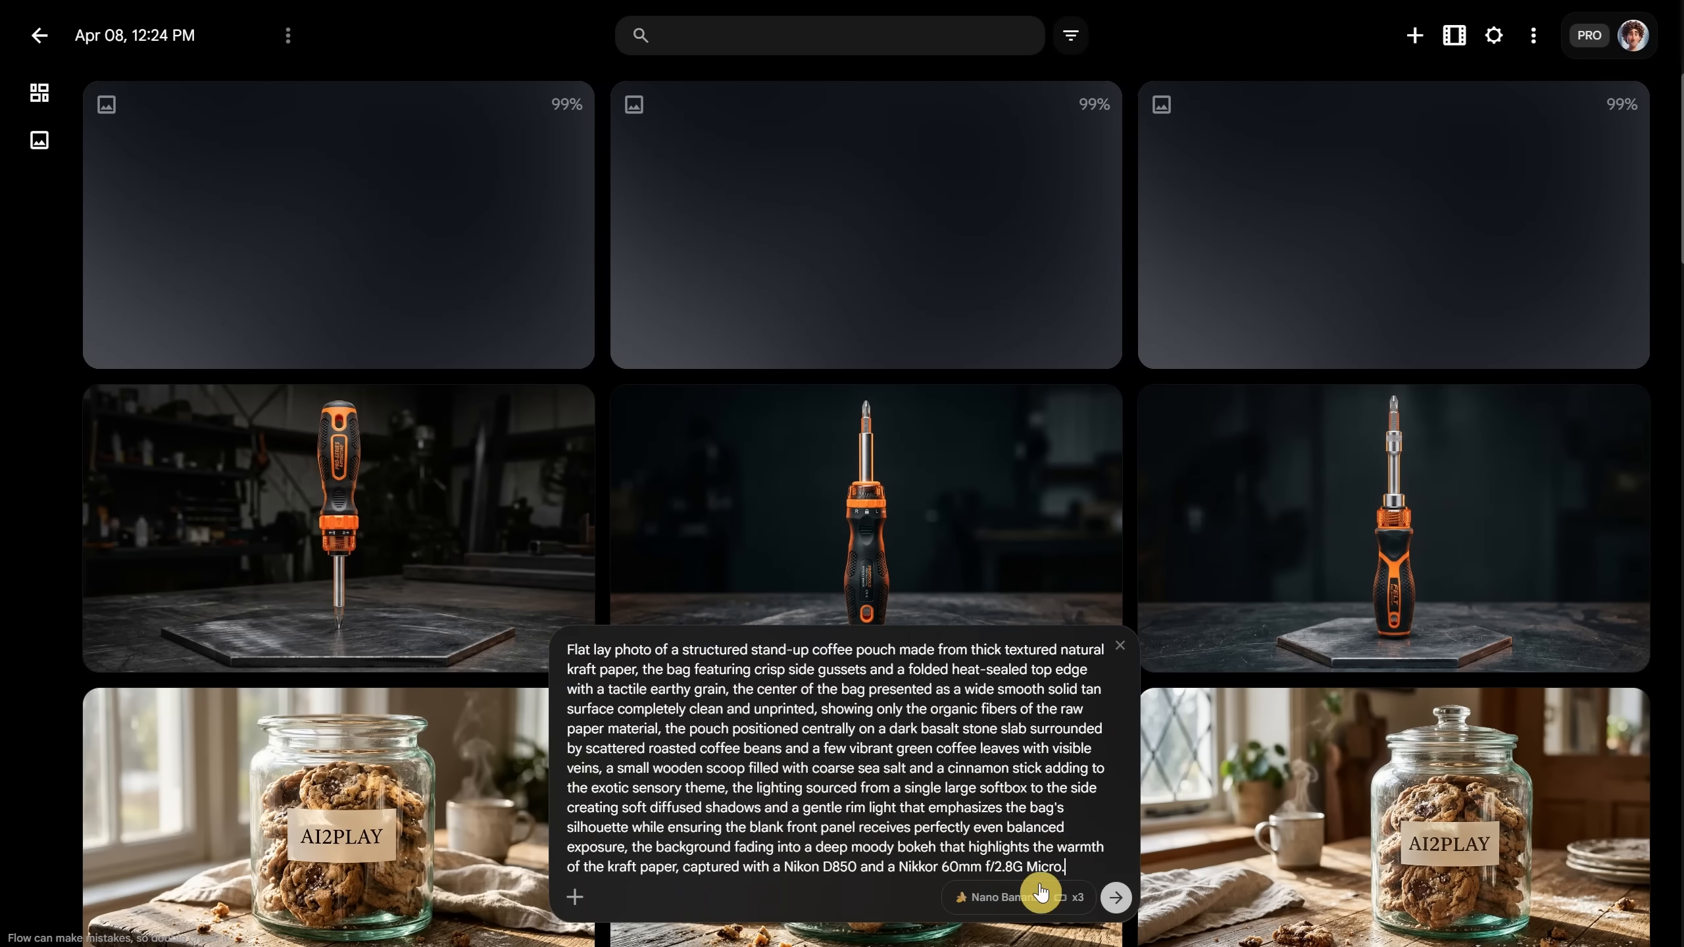
pyautogui.click(1115, 896)
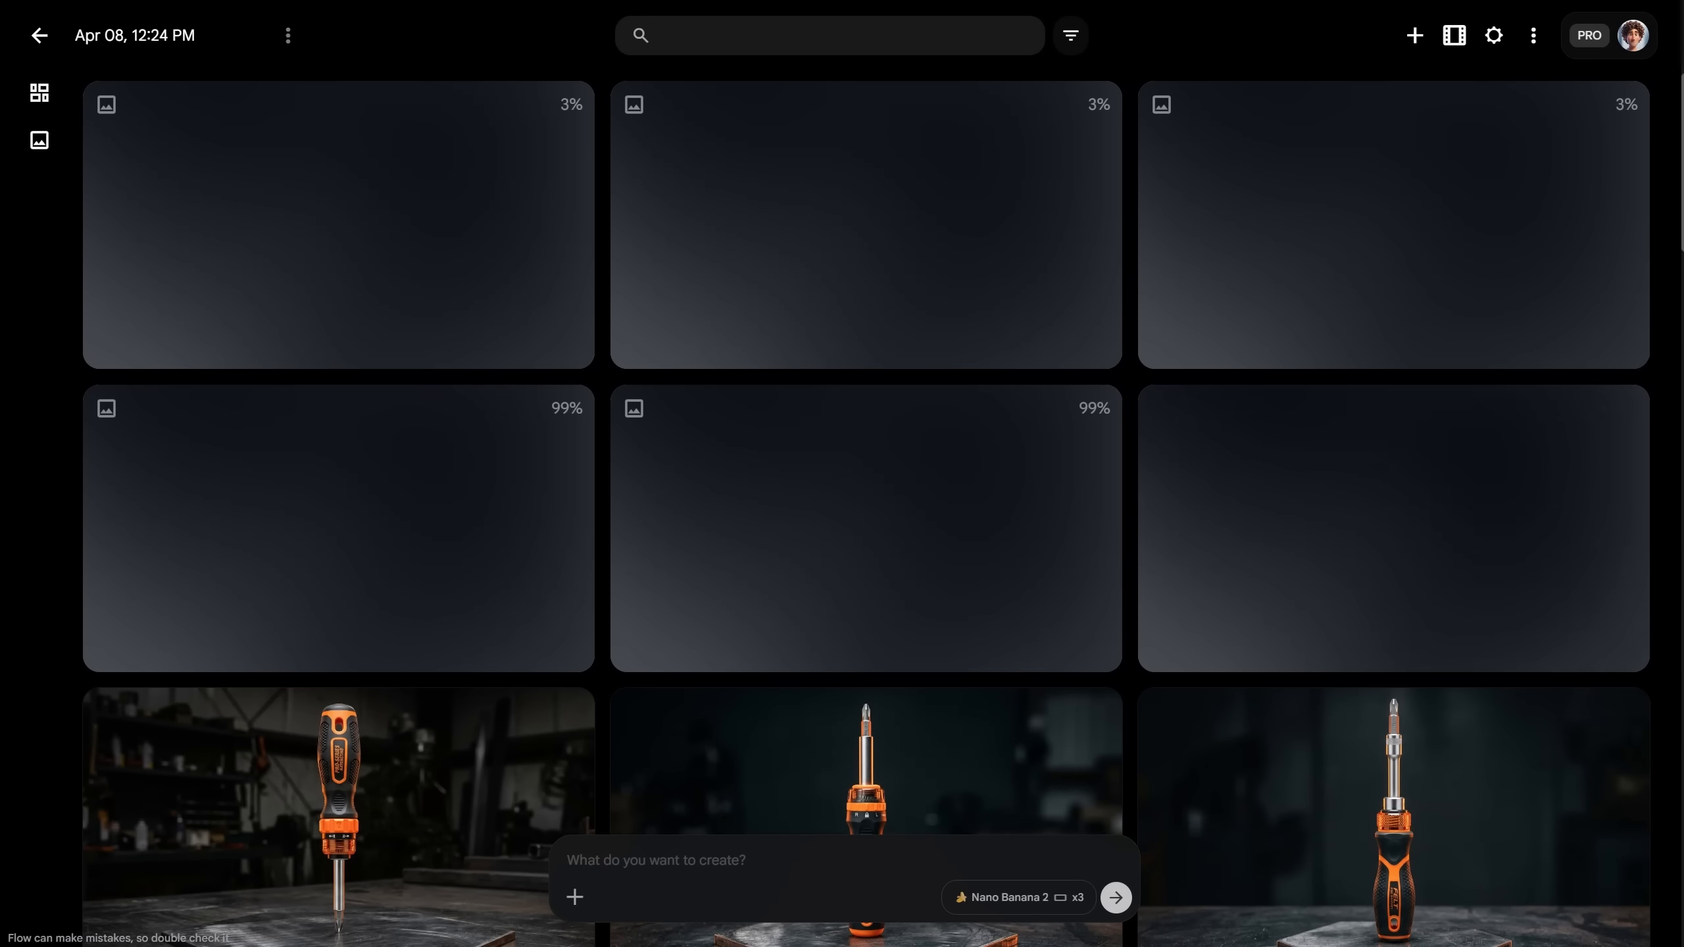
# Step: Browse the generated mug images, then the three coffee pouch variants, including the wooden-table one
pyautogui.click(449, 521)
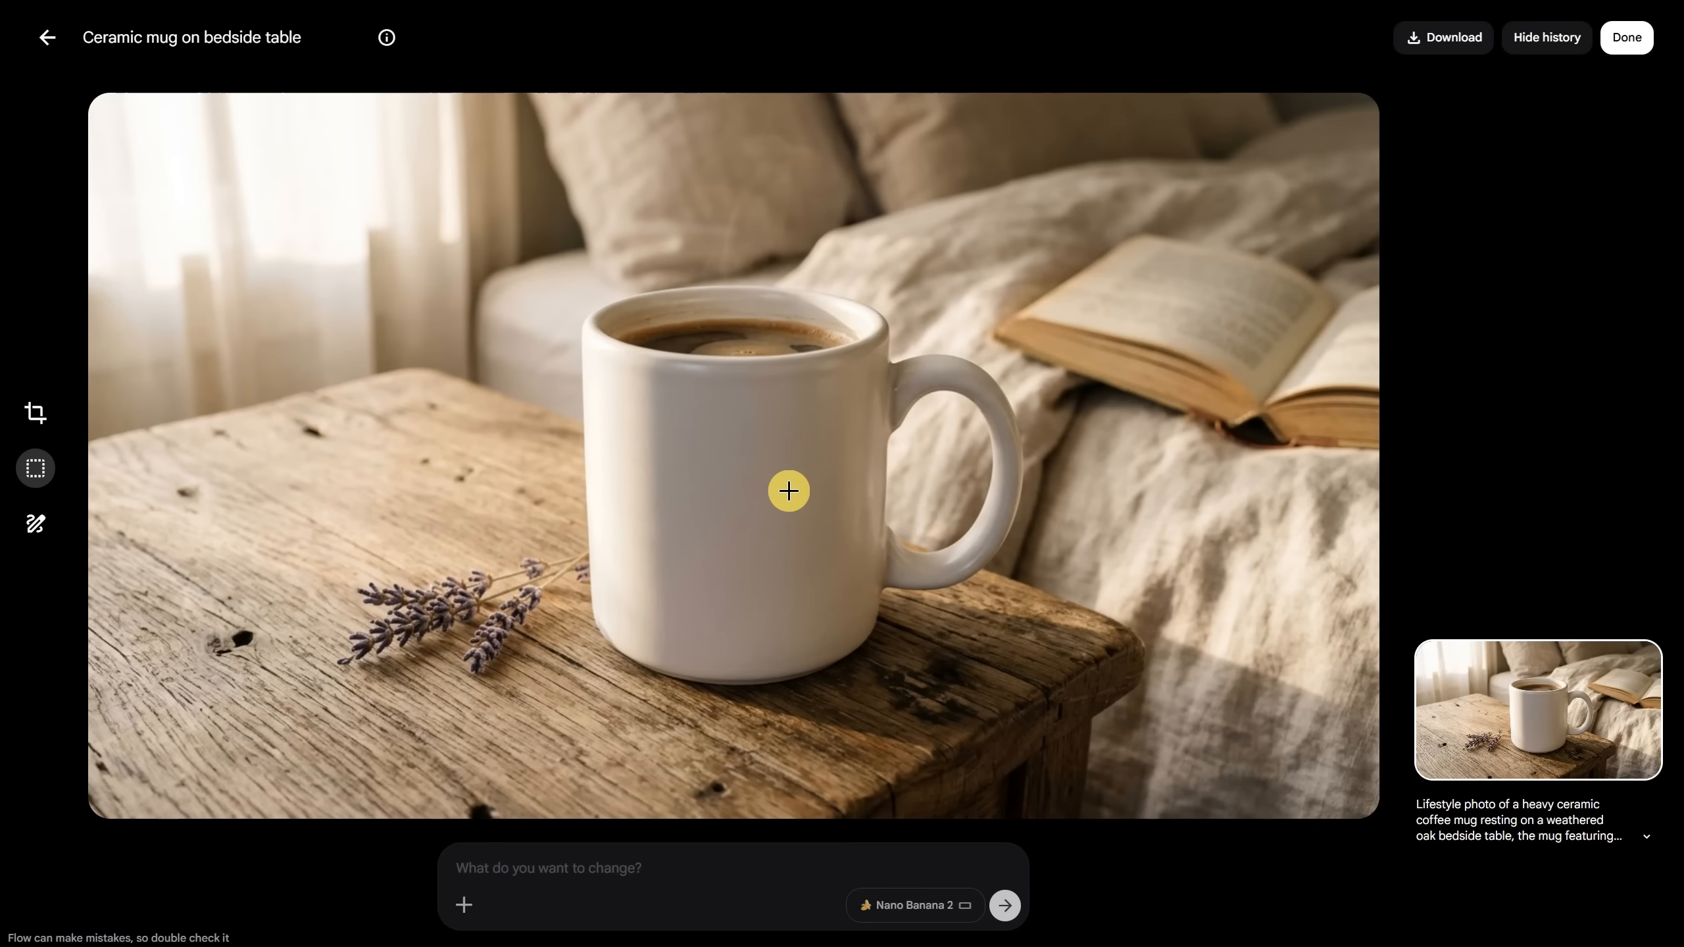
pyautogui.press('Right')
pyautogui.press('Right')
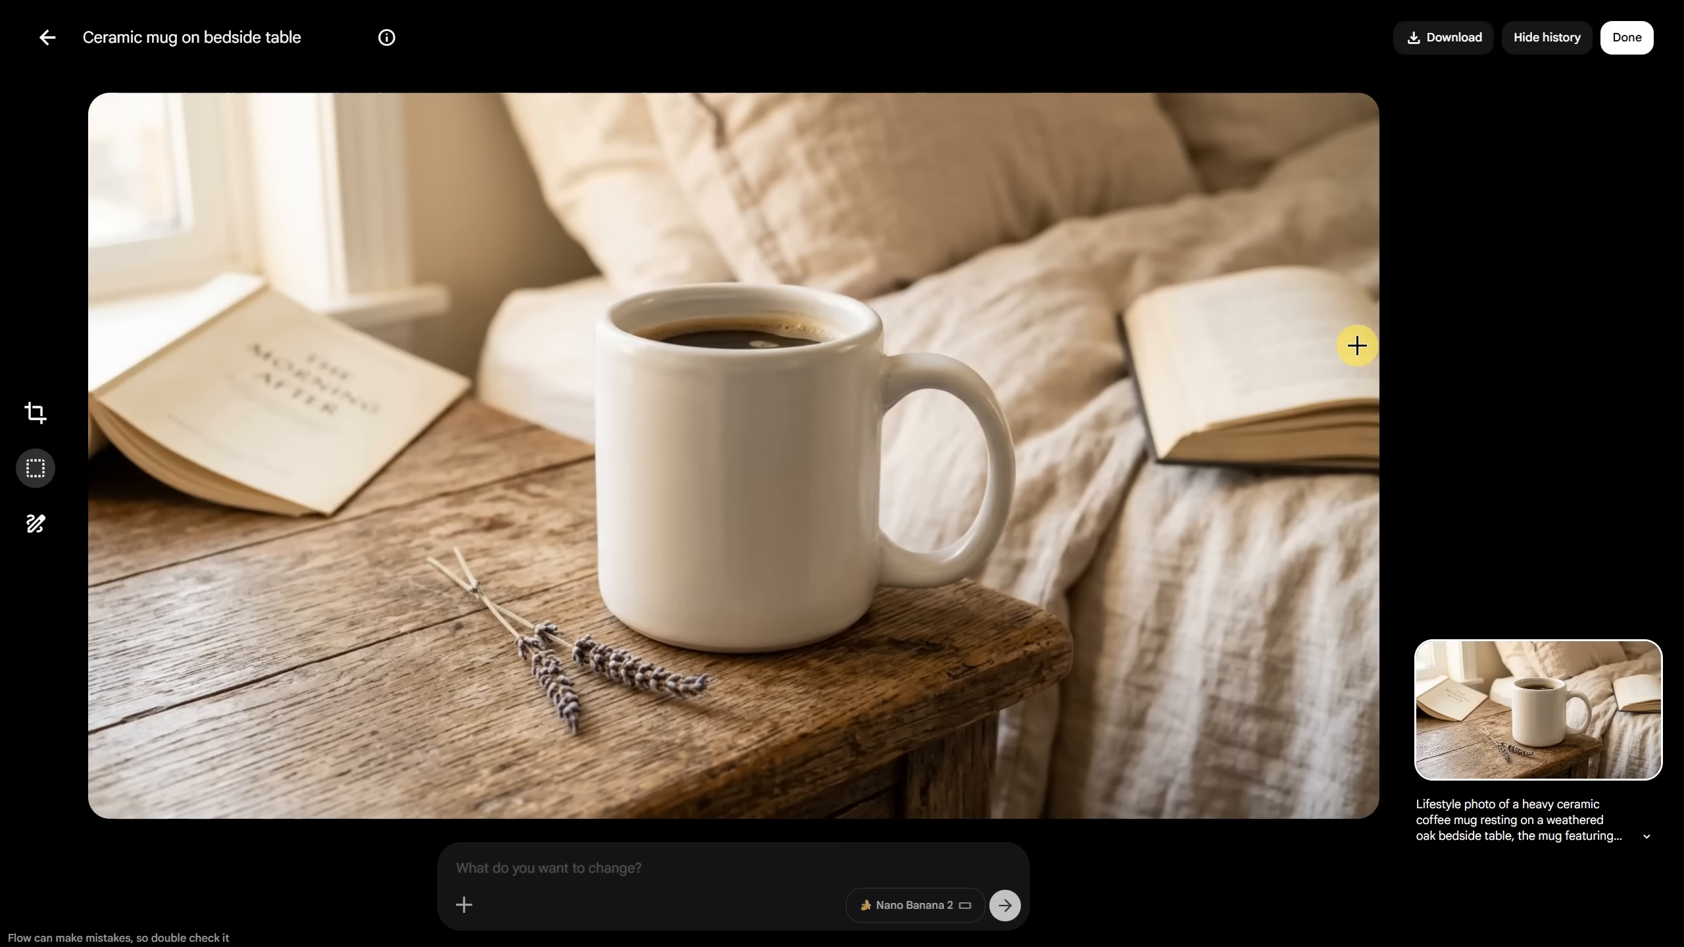
pyautogui.click(45, 42)
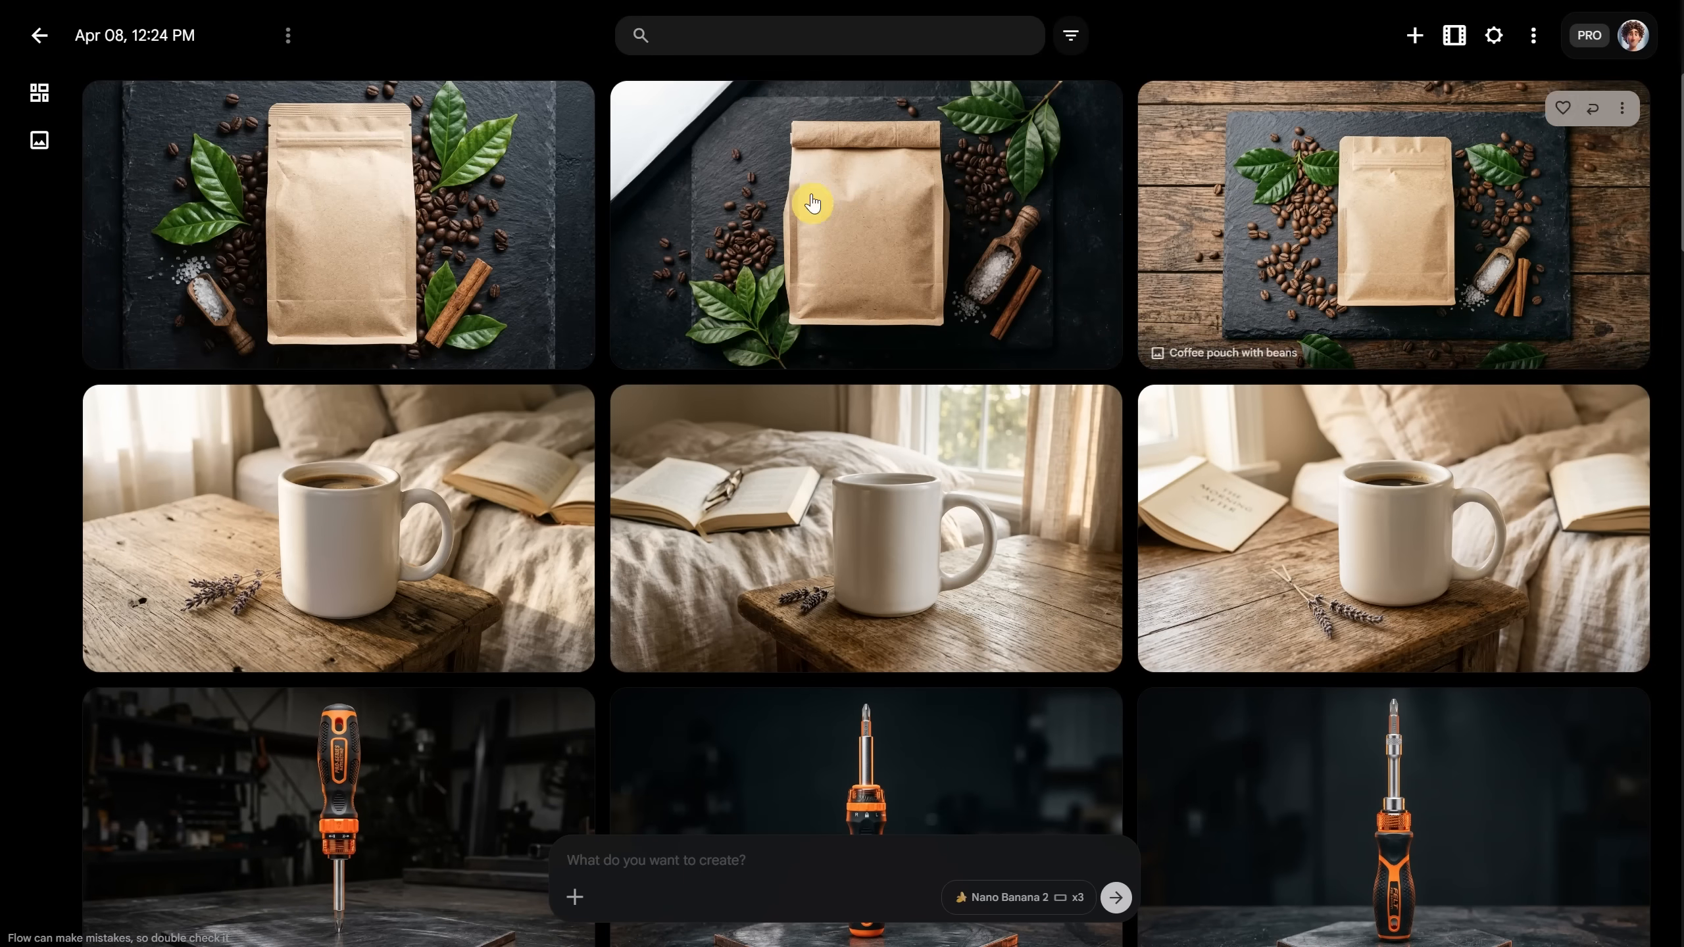
pyautogui.click(356, 239)
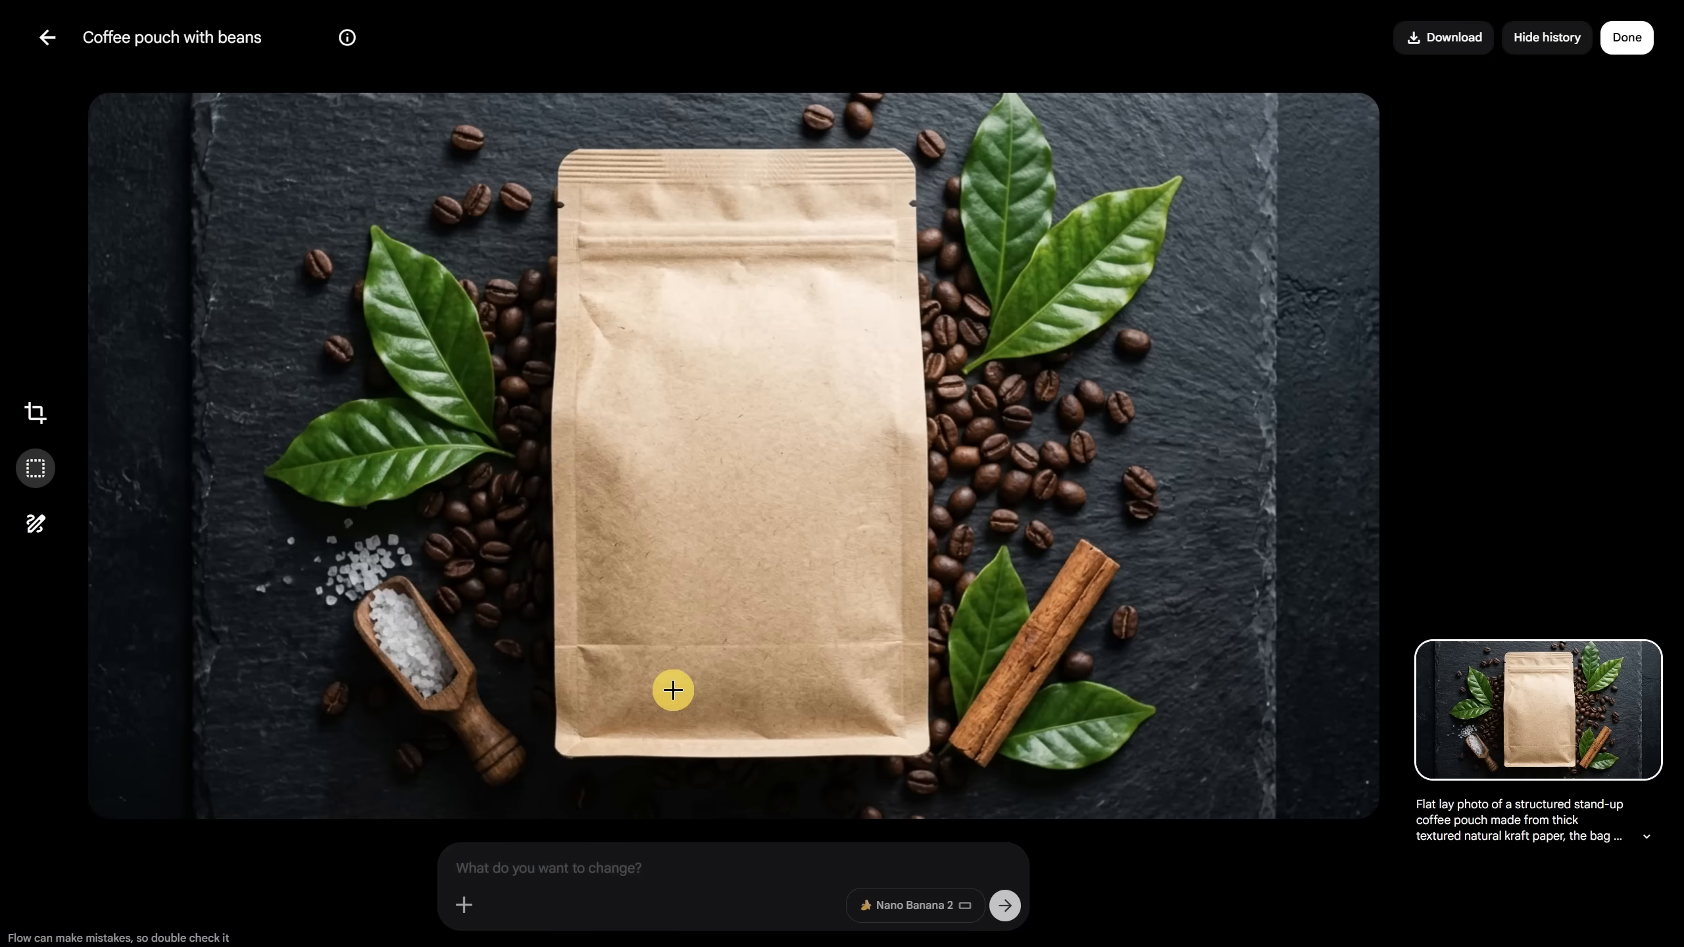
pyautogui.press('Right')
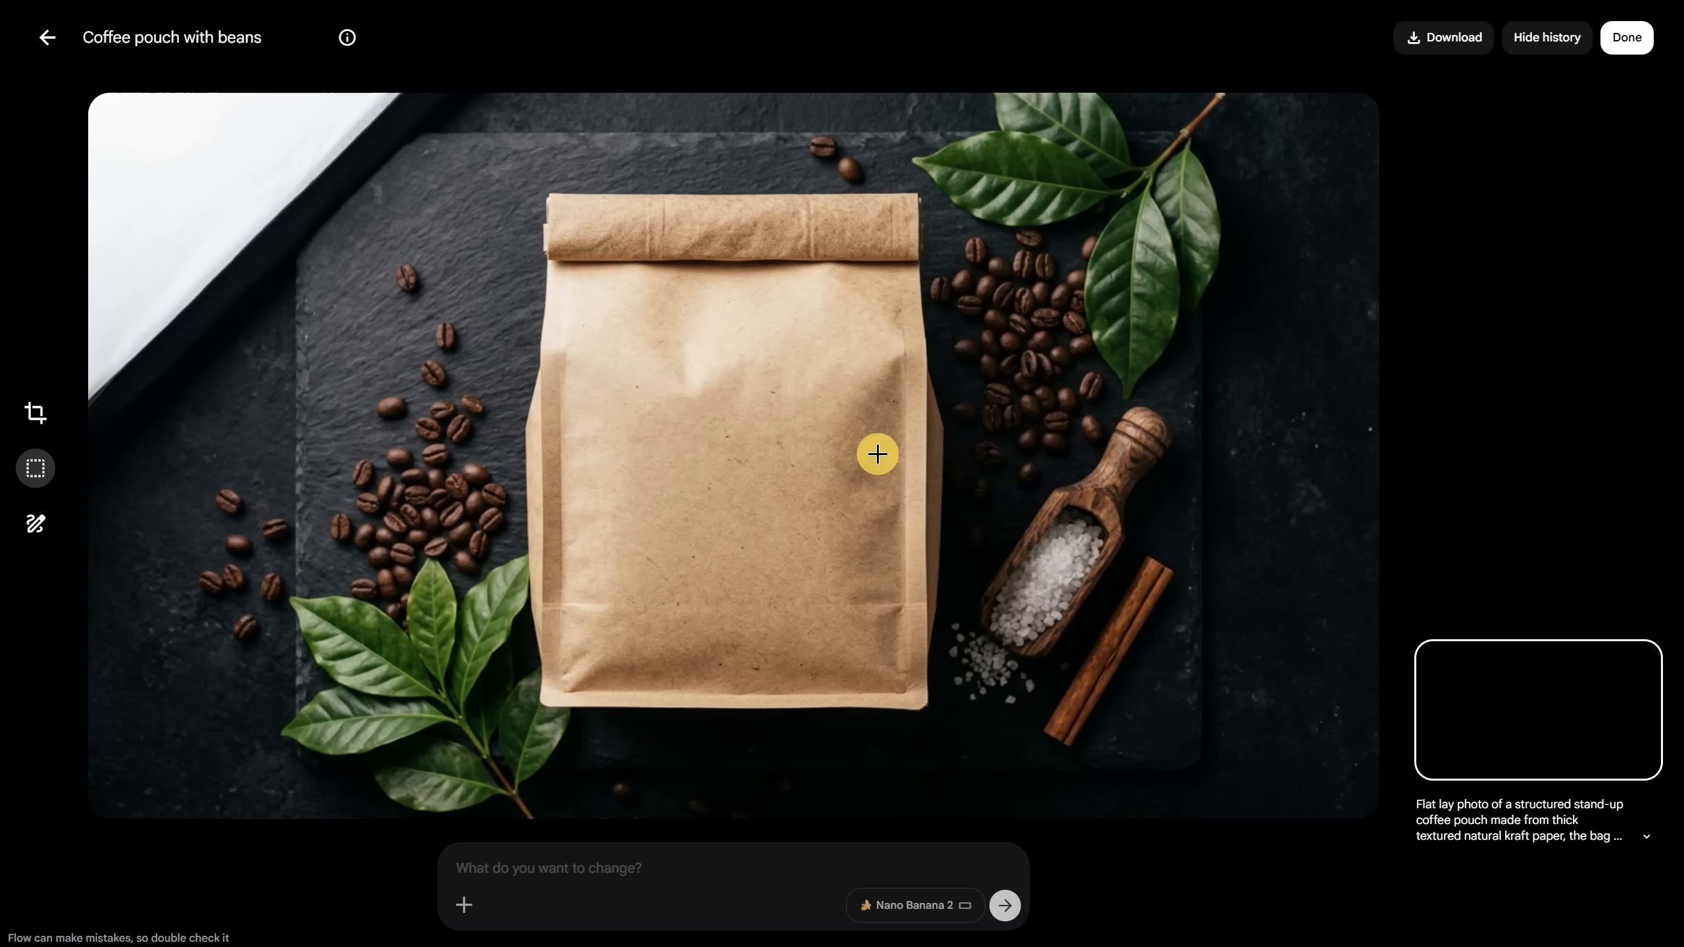
pyautogui.press('Right')
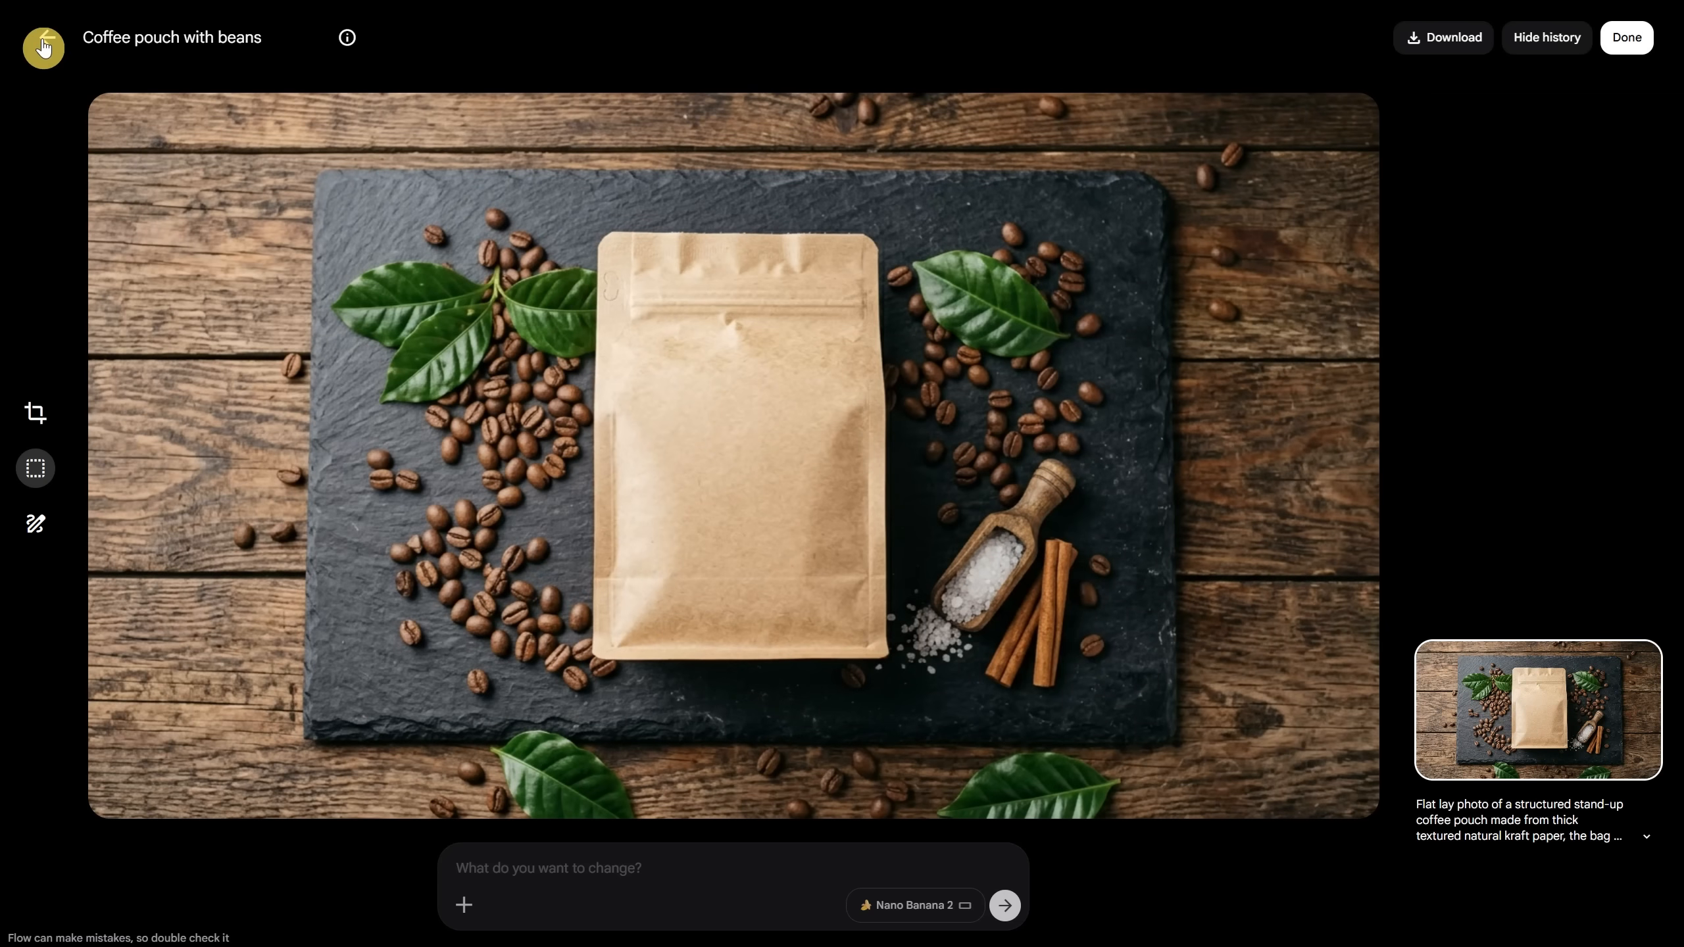
pyautogui.click(47, 38)
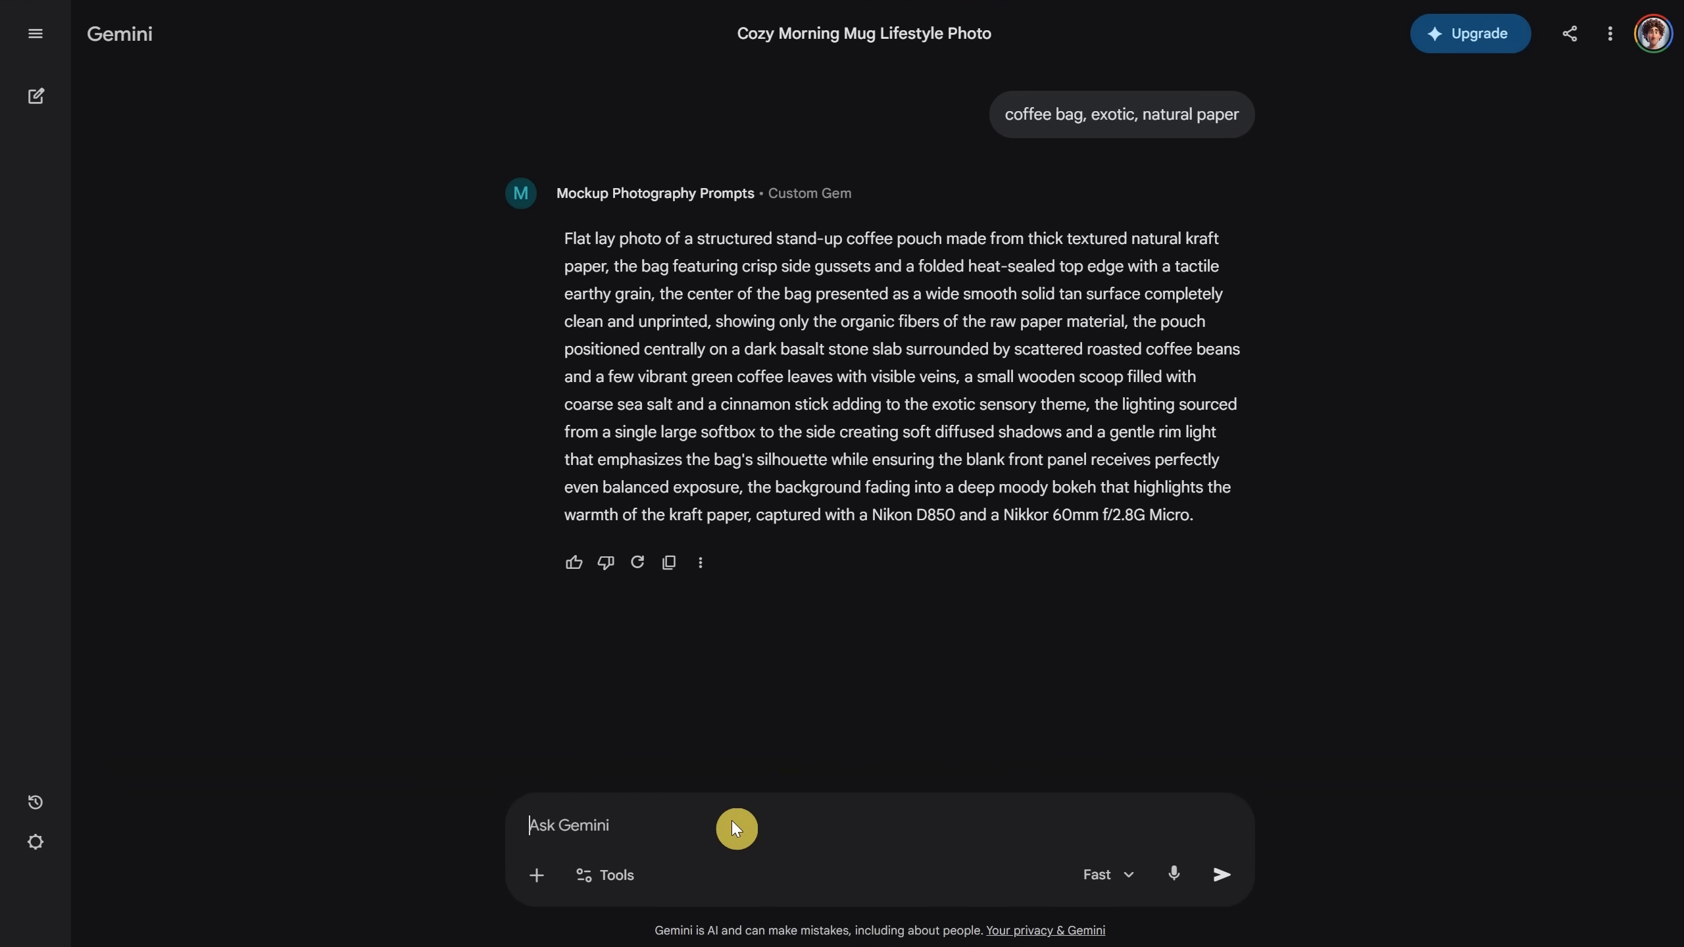
# Step: Request a prompt for Santa's white-gloved hands holding a wooden sign and generate it in Flow
pyautogui.write('santa hands with wh')
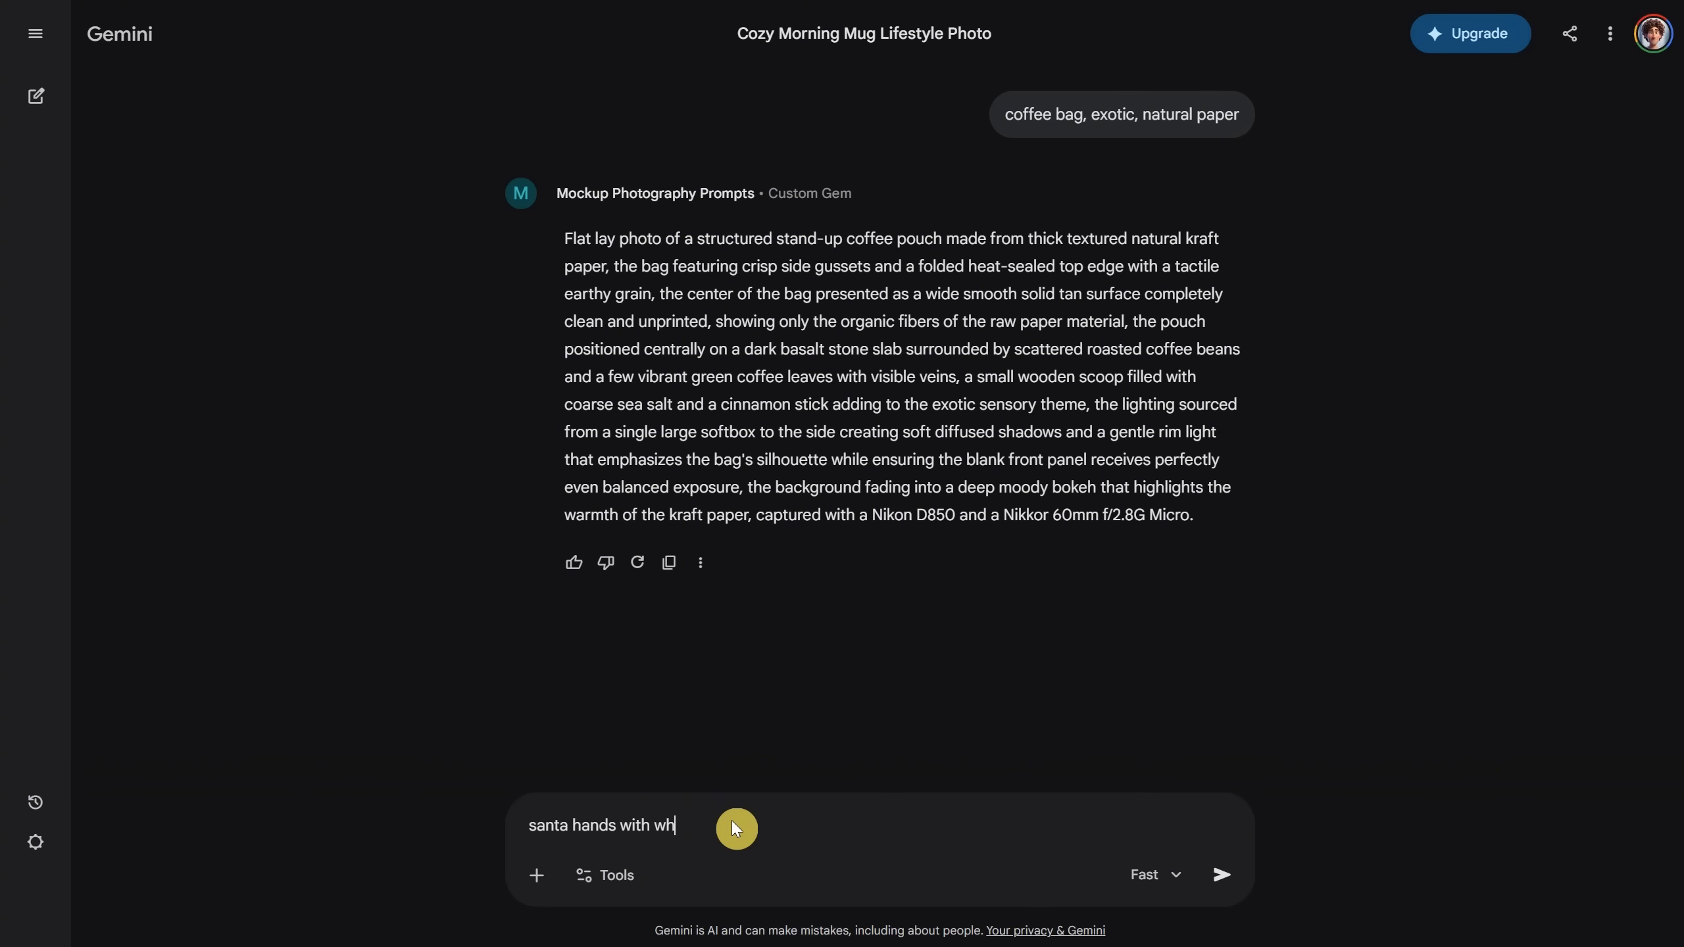
pyautogui.write('ite gloves holding a wooden sign')
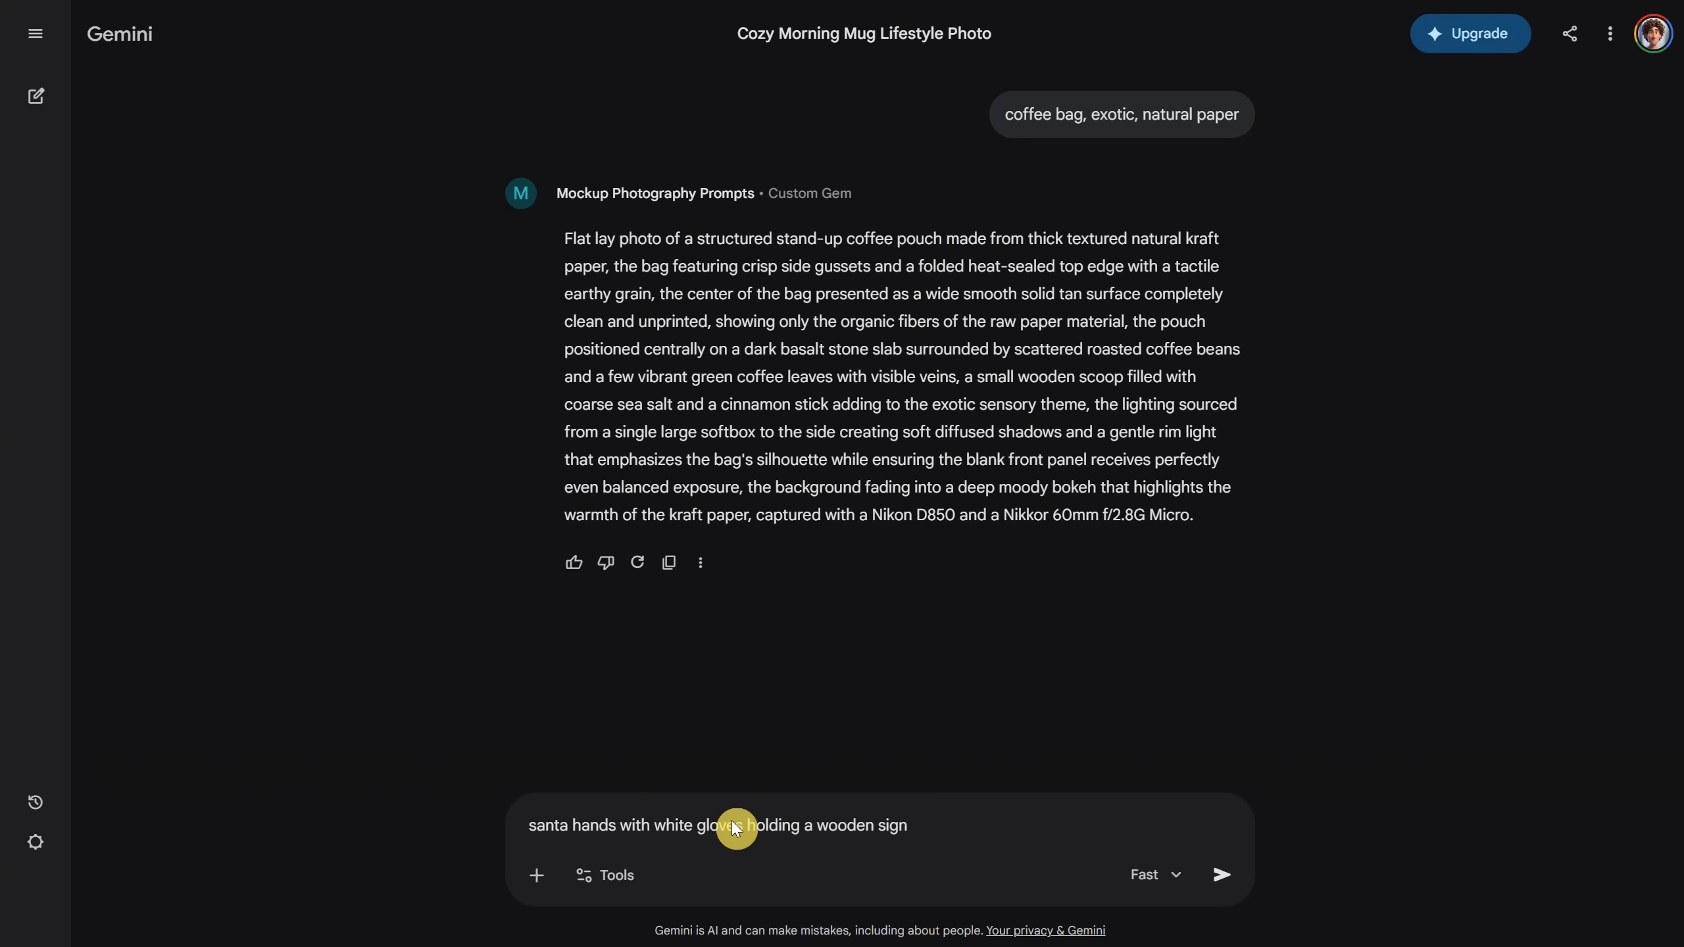
pyautogui.press('Return')
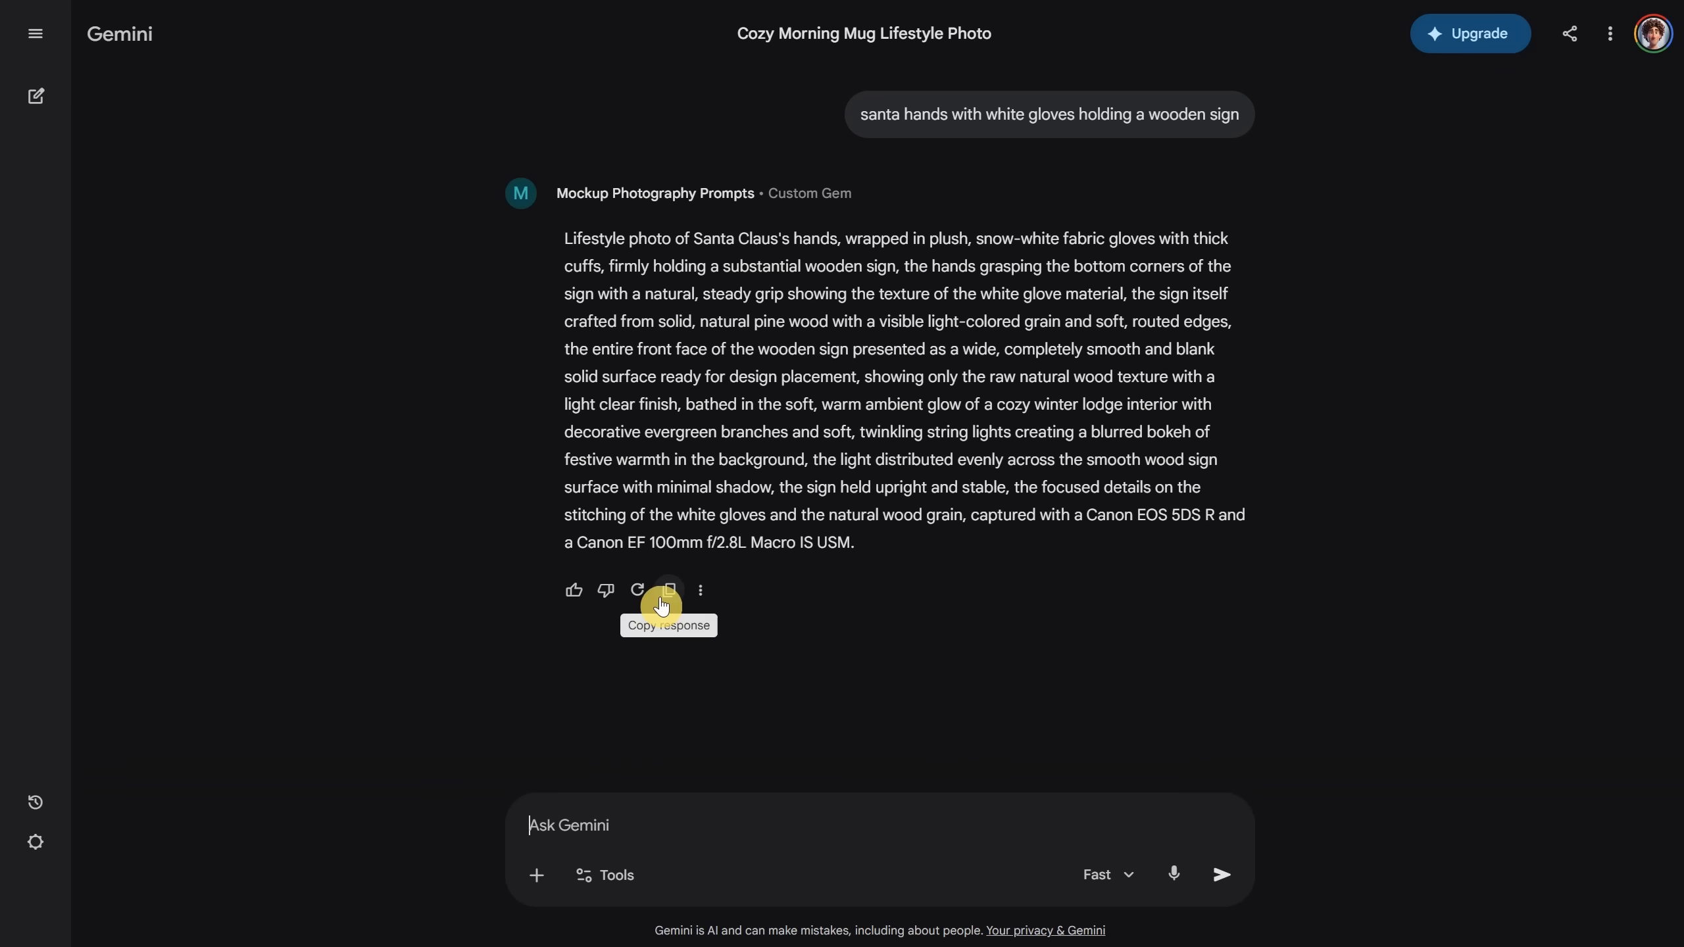
pyautogui.click(668, 589)
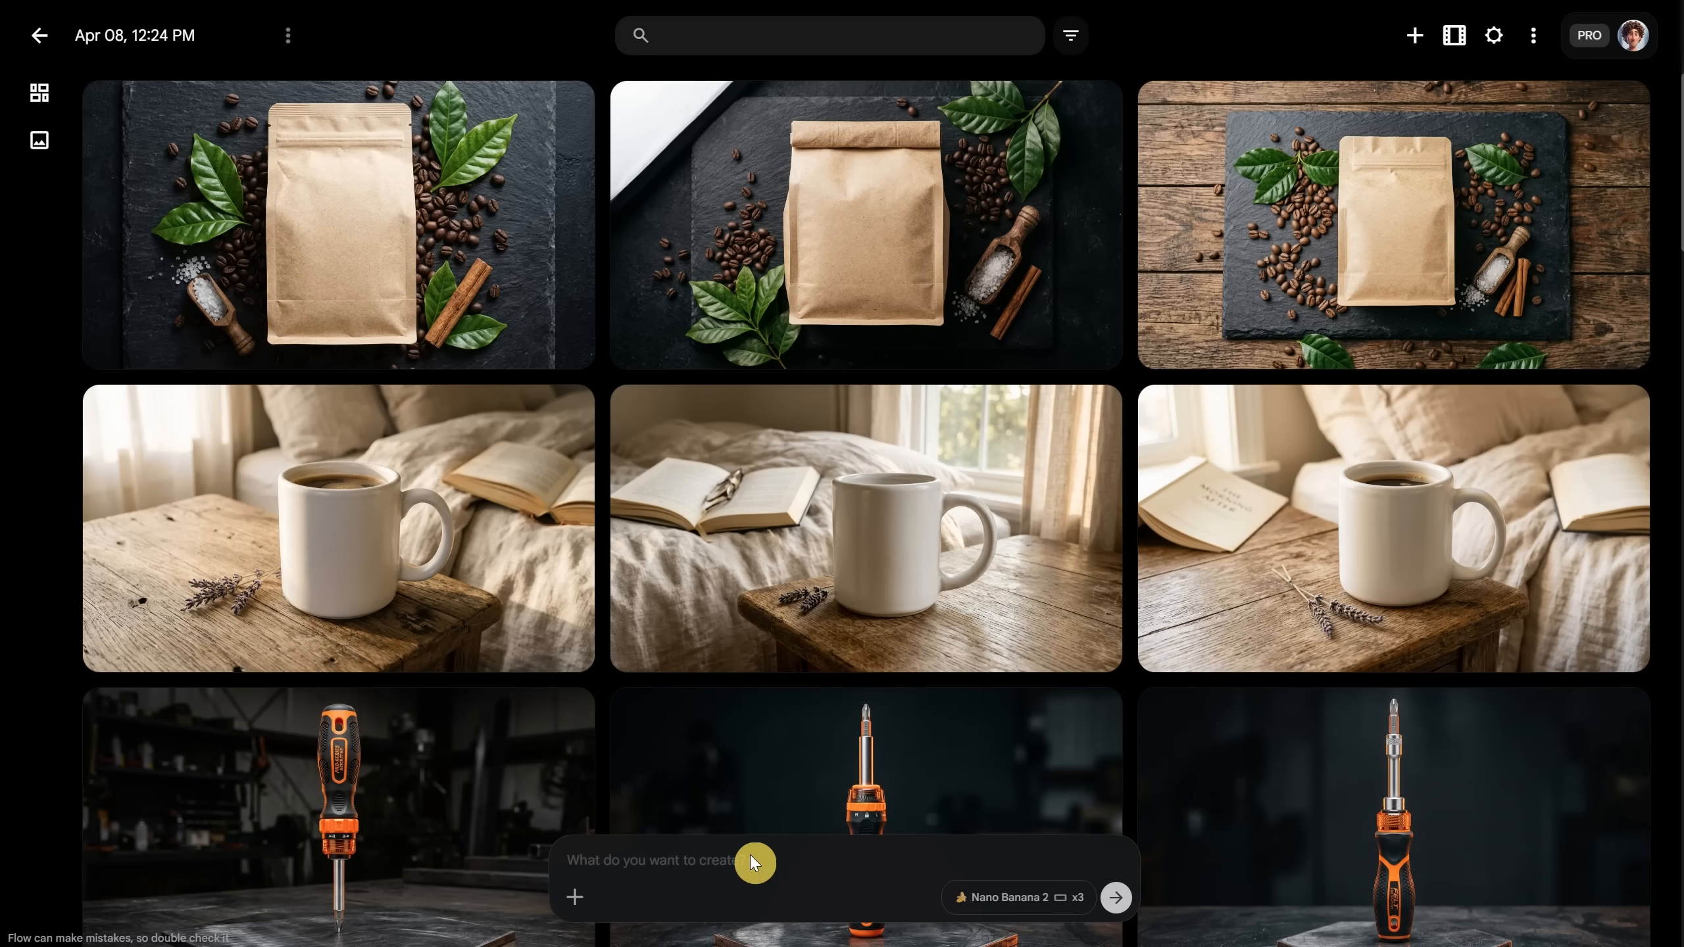
pyautogui.click(749, 855)
pyautogui.hotkey('ctrl', 'v')
pyautogui.press('Return')
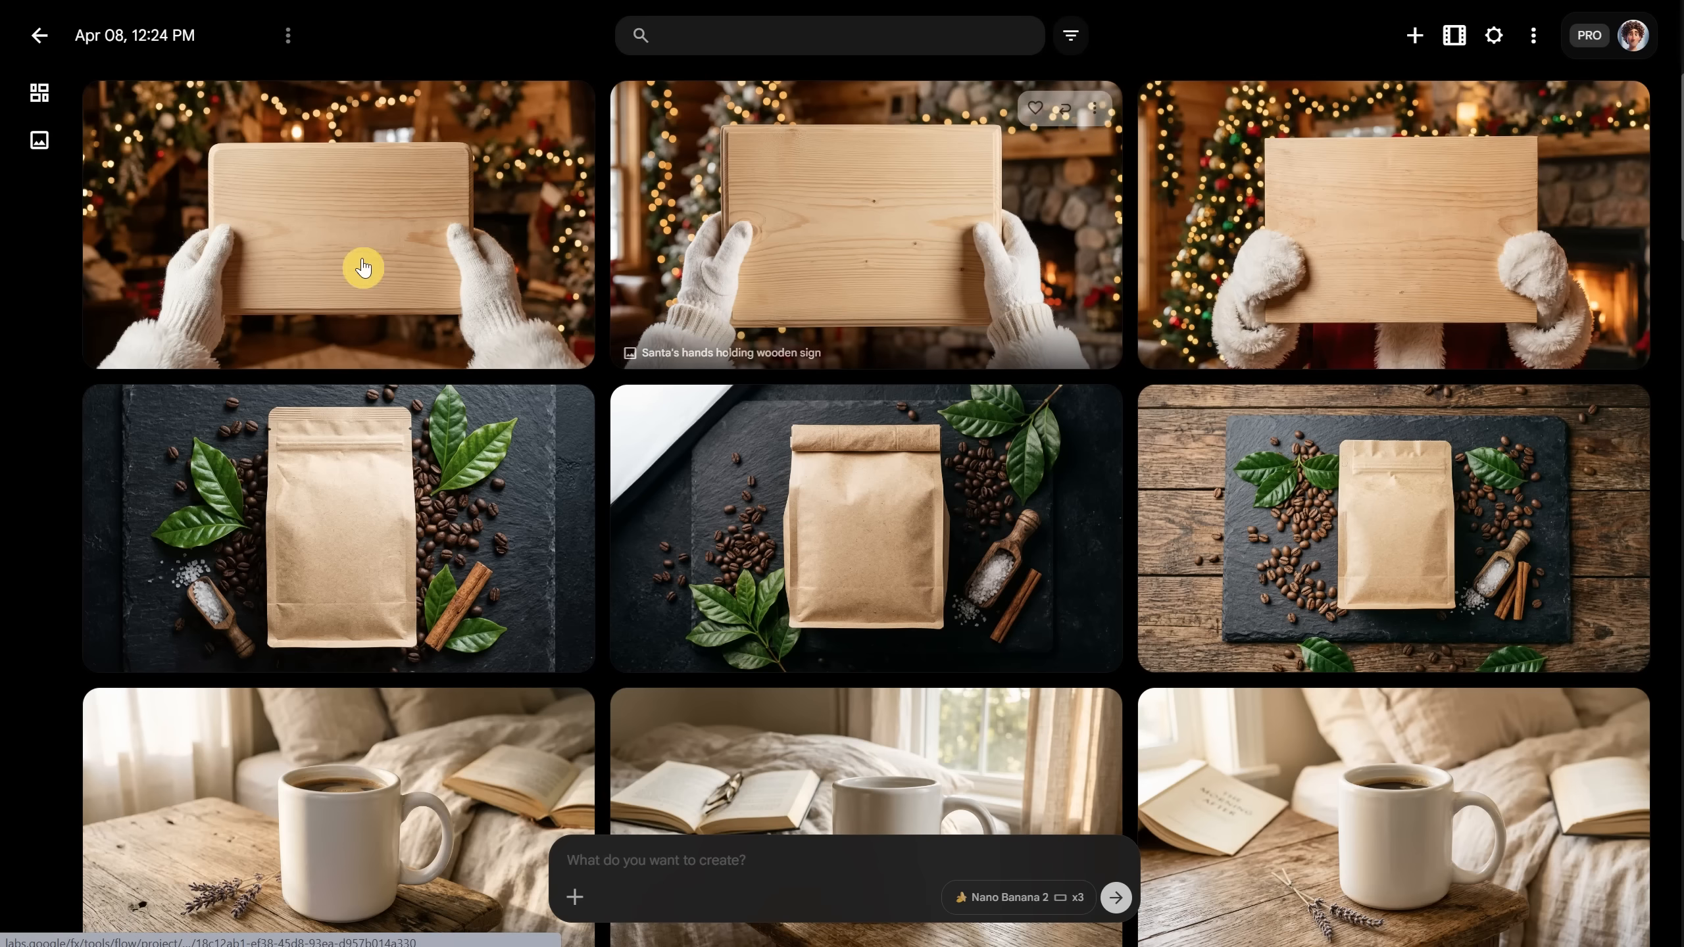
# Step: Preview the first Santa hands image, then return to the Gemini chat
pyautogui.click(448, 221)
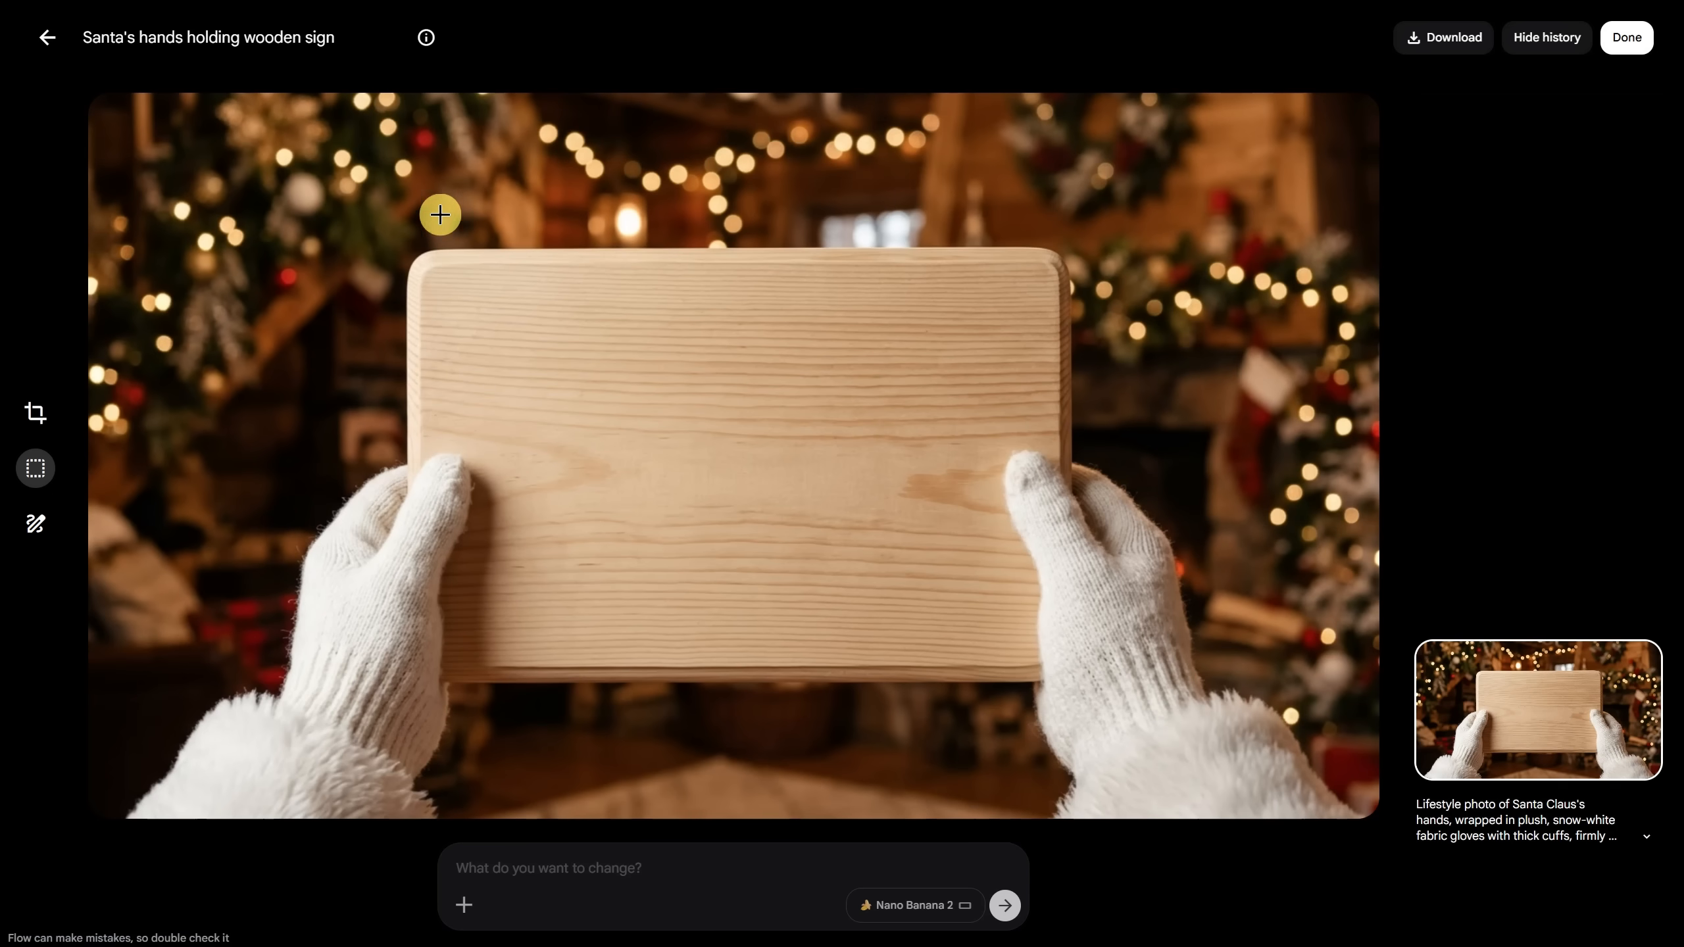
pyautogui.click(44, 41)
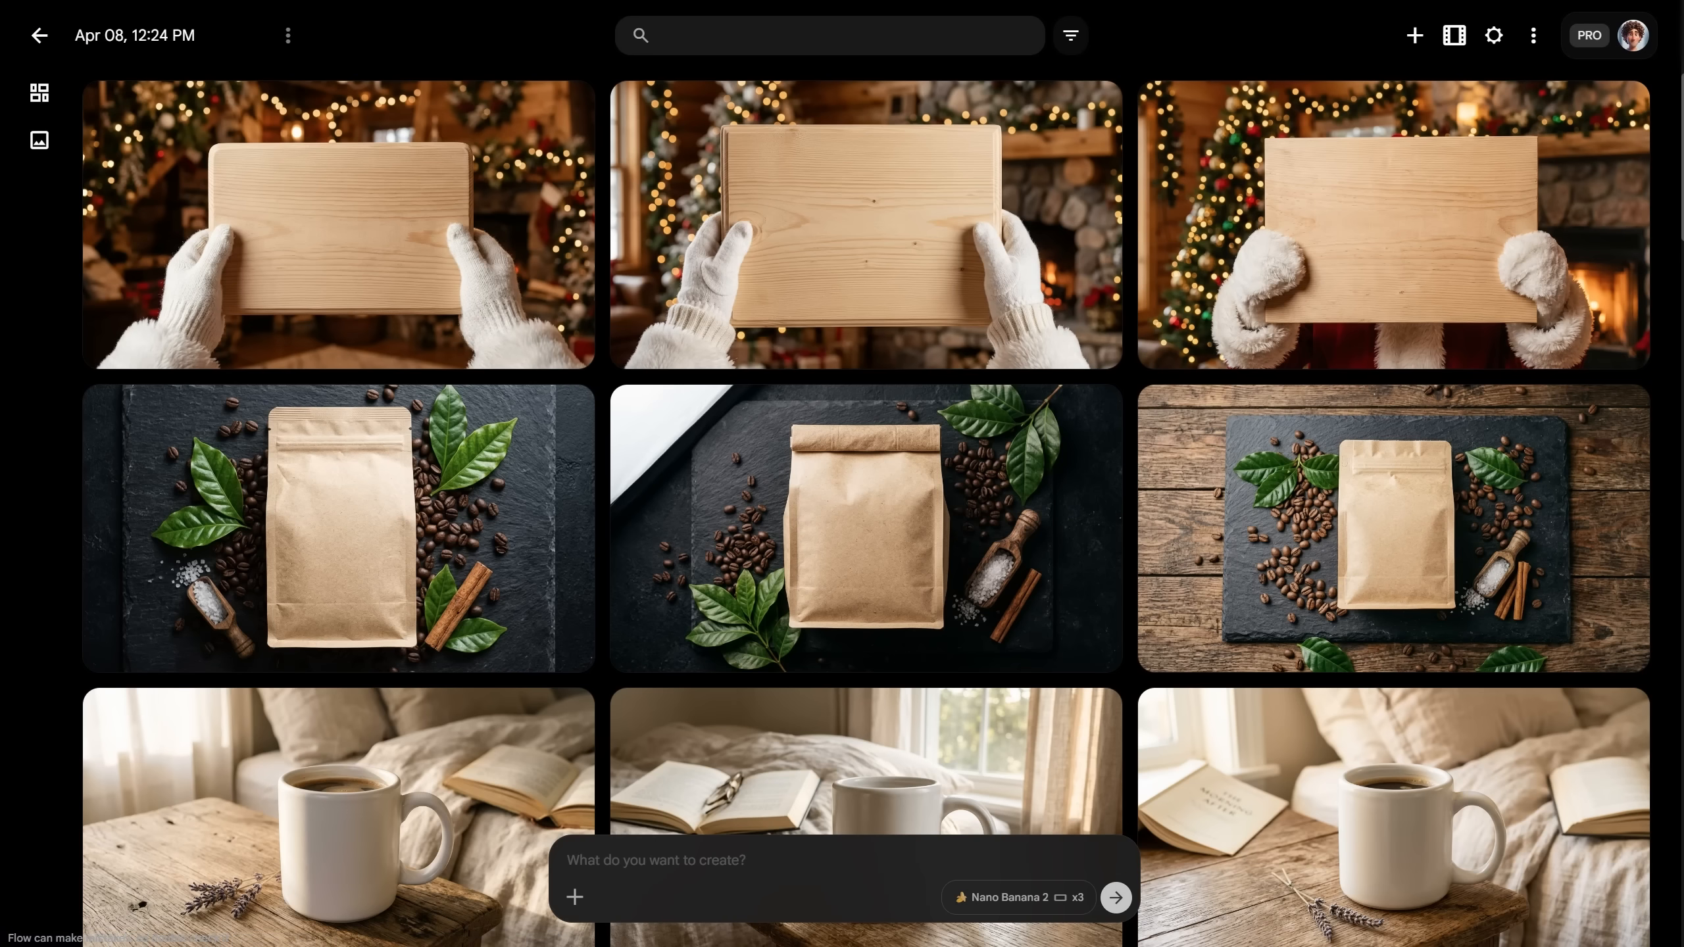
pyautogui.click(345, 1)
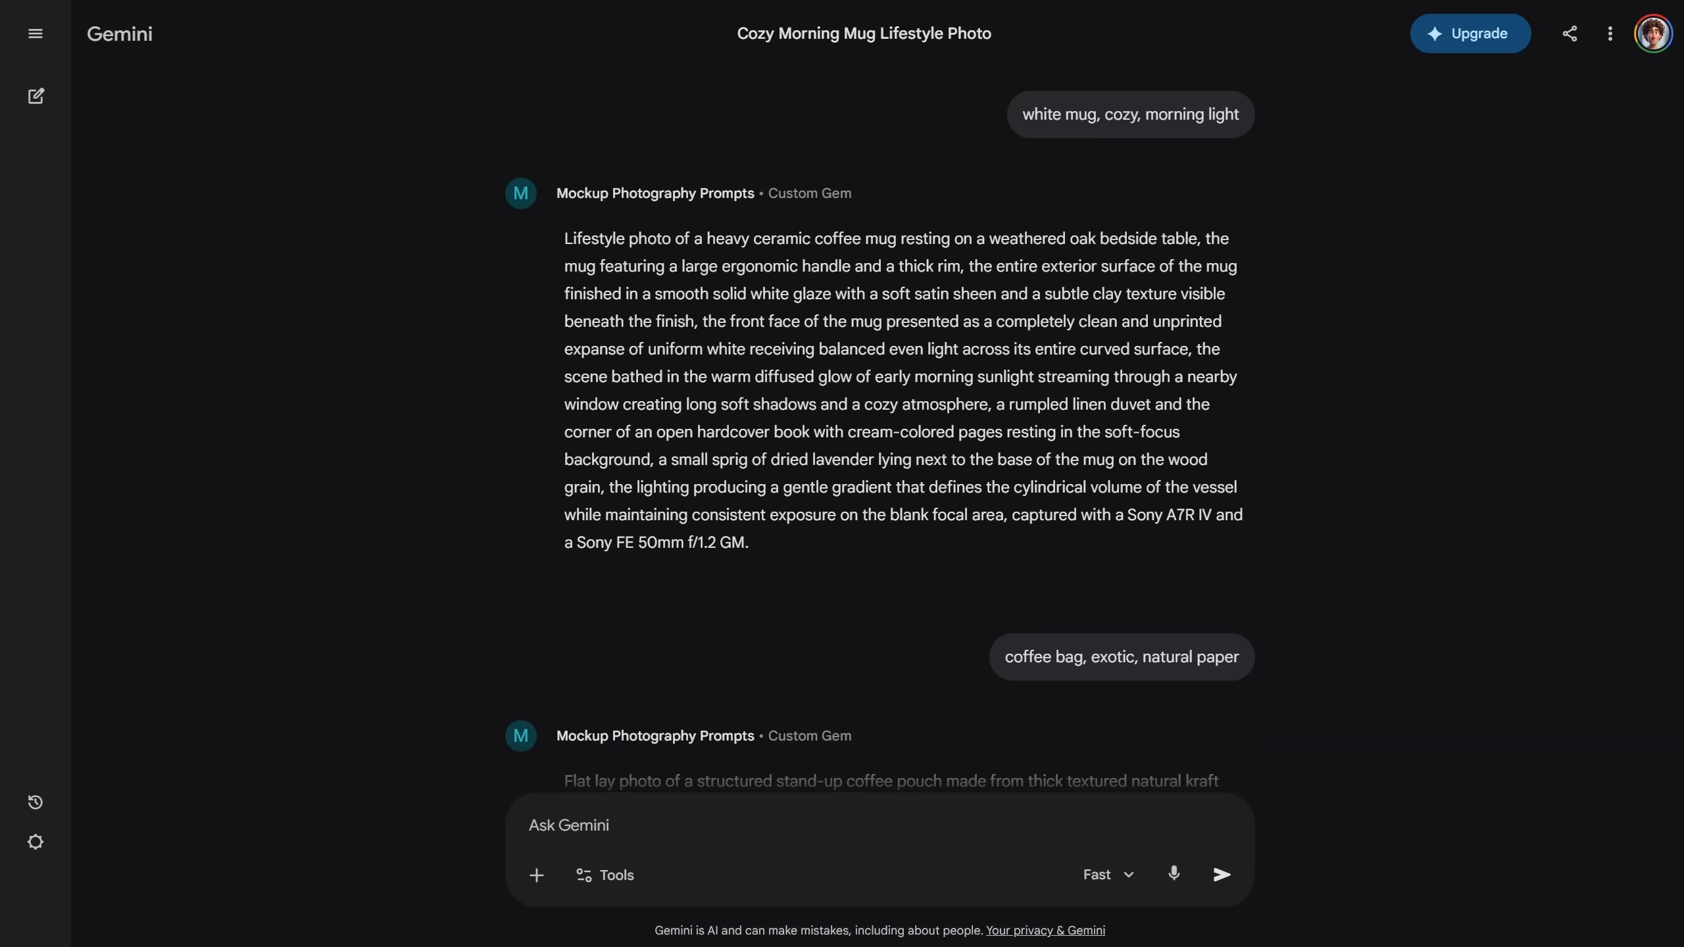
# Step: Ask for a front-view Santa in a red suit with slight white beard and painted sign
pyautogui.click(747, 807)
pyautogui.write('frpmt v')
pyautogui.press('BackSpace')
pyautogui.press('BackSpace')
pyautogui.press('BackSpace')
pyautogui.press('BackSpace')
pyautogui.press('BackSpace')
pyautogui.press('BackSpace')
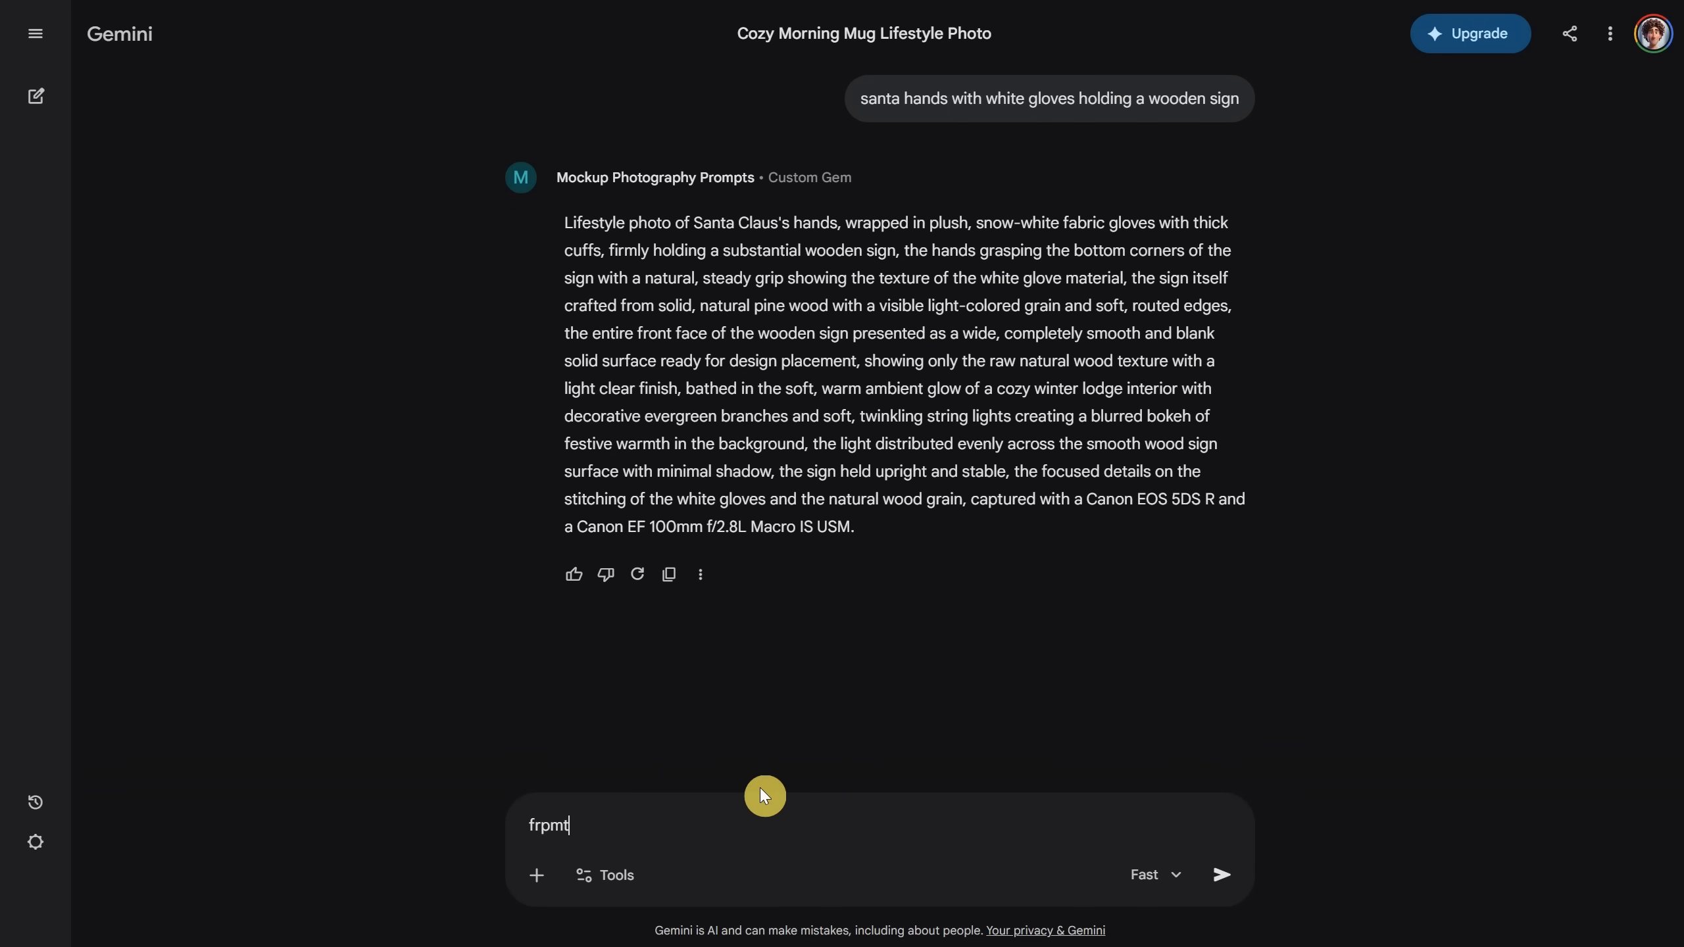
pyautogui.write('ront view, santa has red suit')
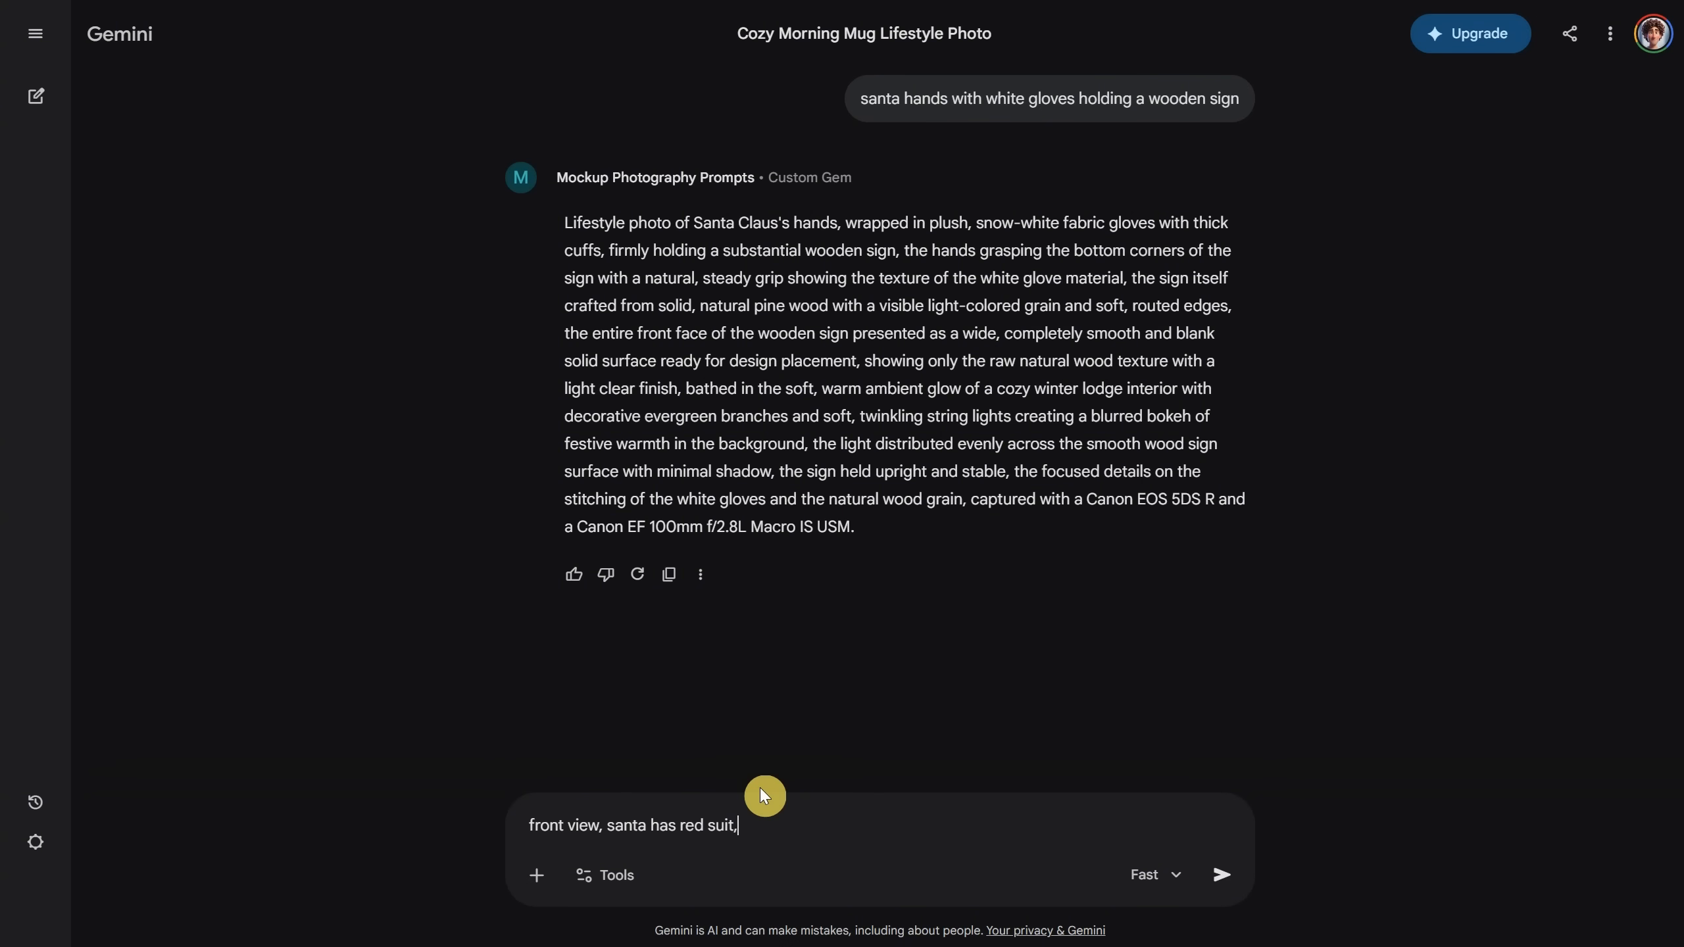
pyautogui.write(', white beard visible a little')
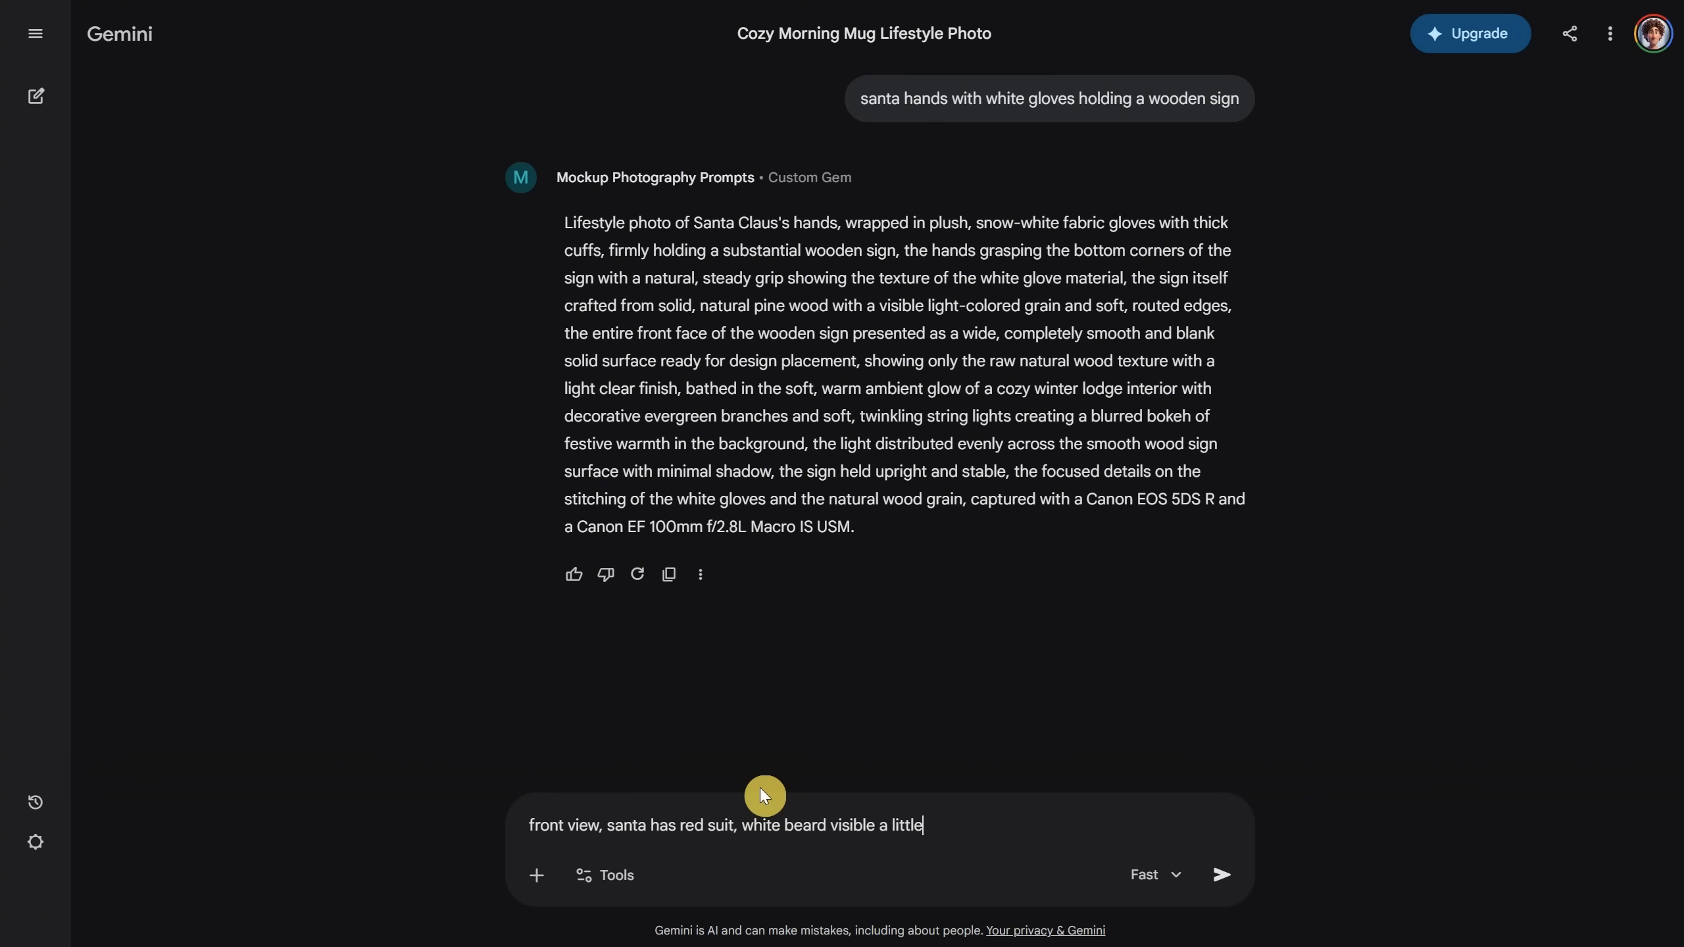
pyautogui.write(', the wooden sign is painted in white')
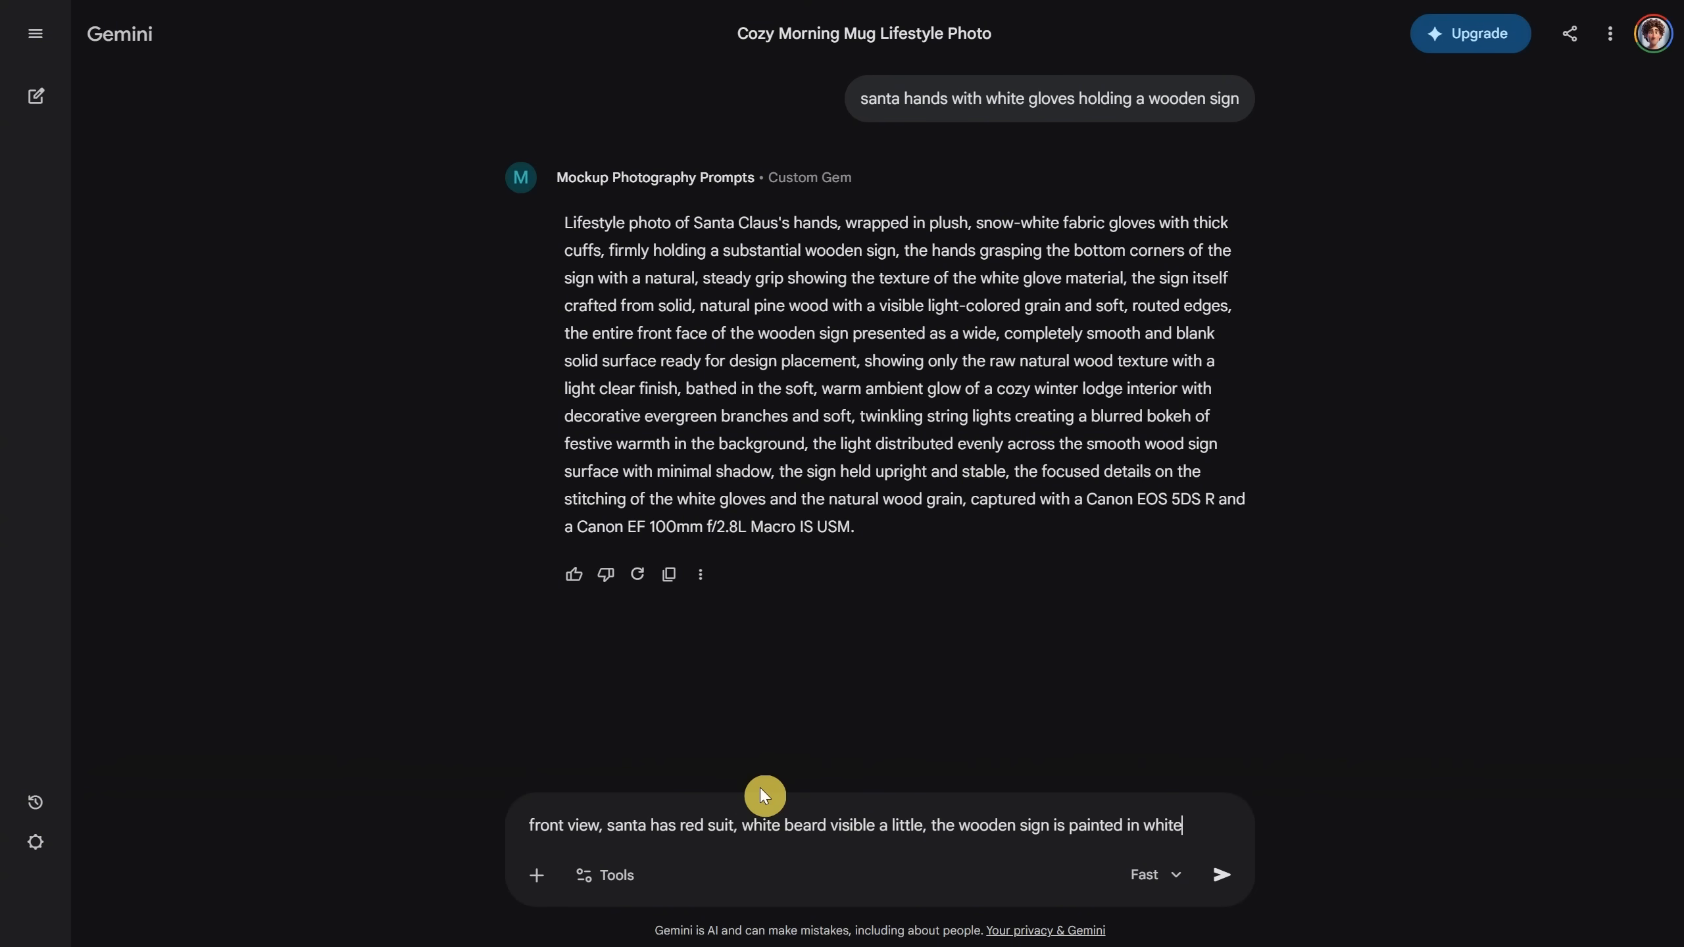
pyautogui.write(', vintage')
pyautogui.press('Return')
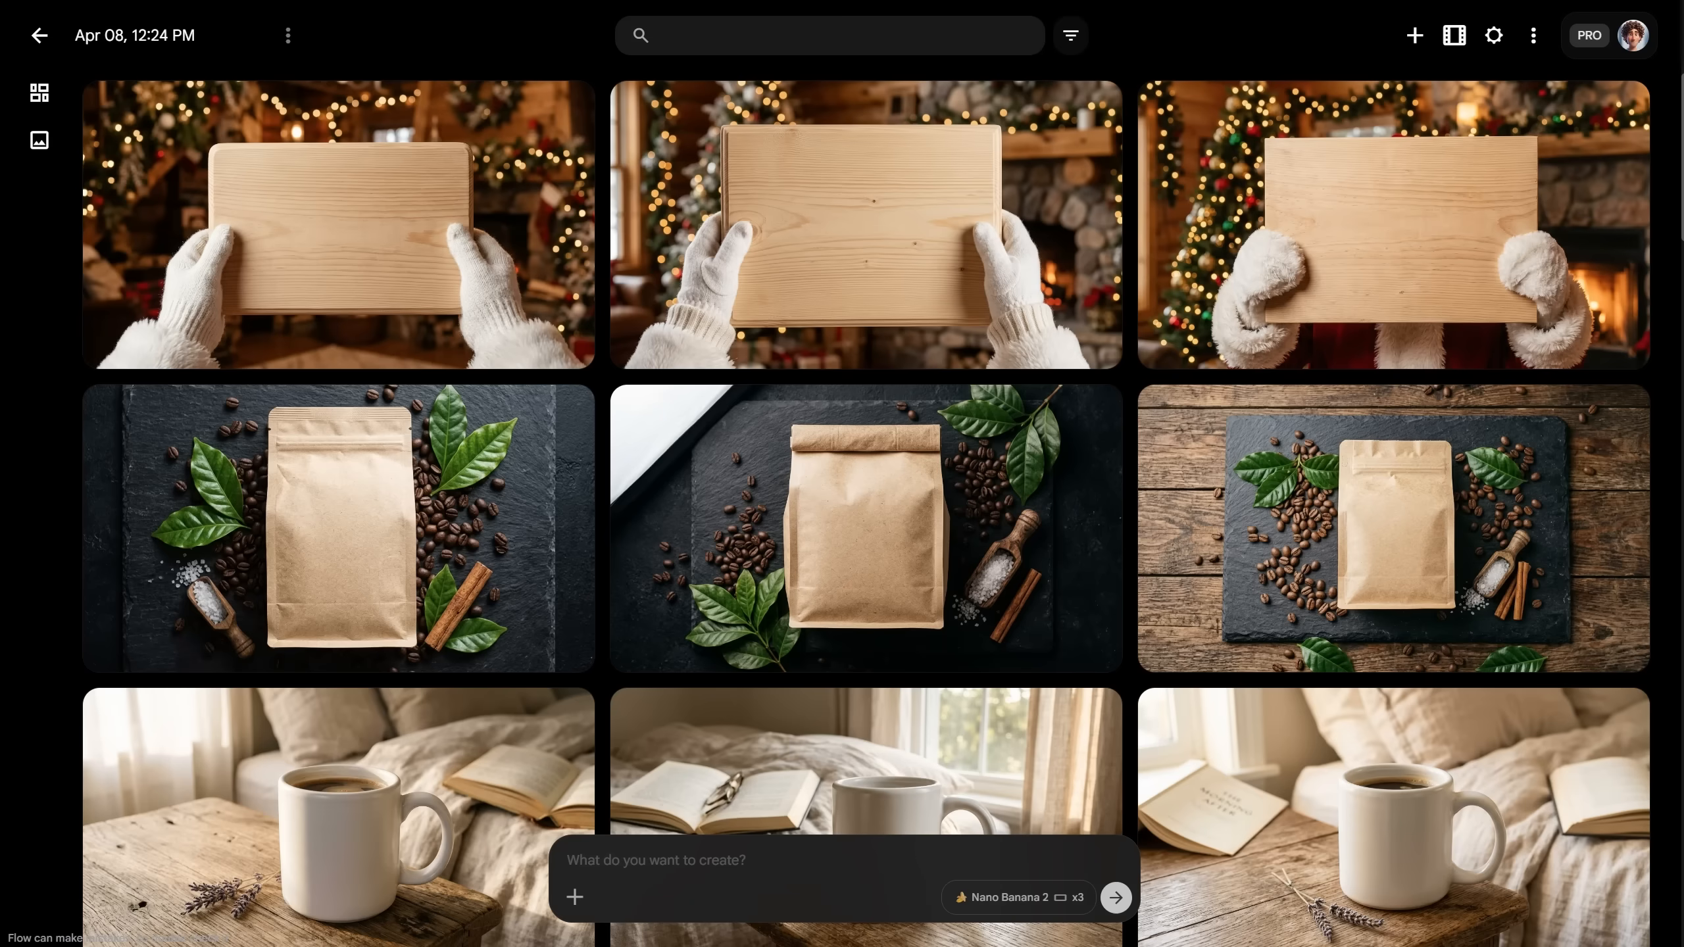
# Step: Generate the front-view Santa prompt in Flow and open the first new image
pyautogui.click(774, 856)
pyautogui.hotkey('ctrl', 'v')
pyautogui.press('Return')
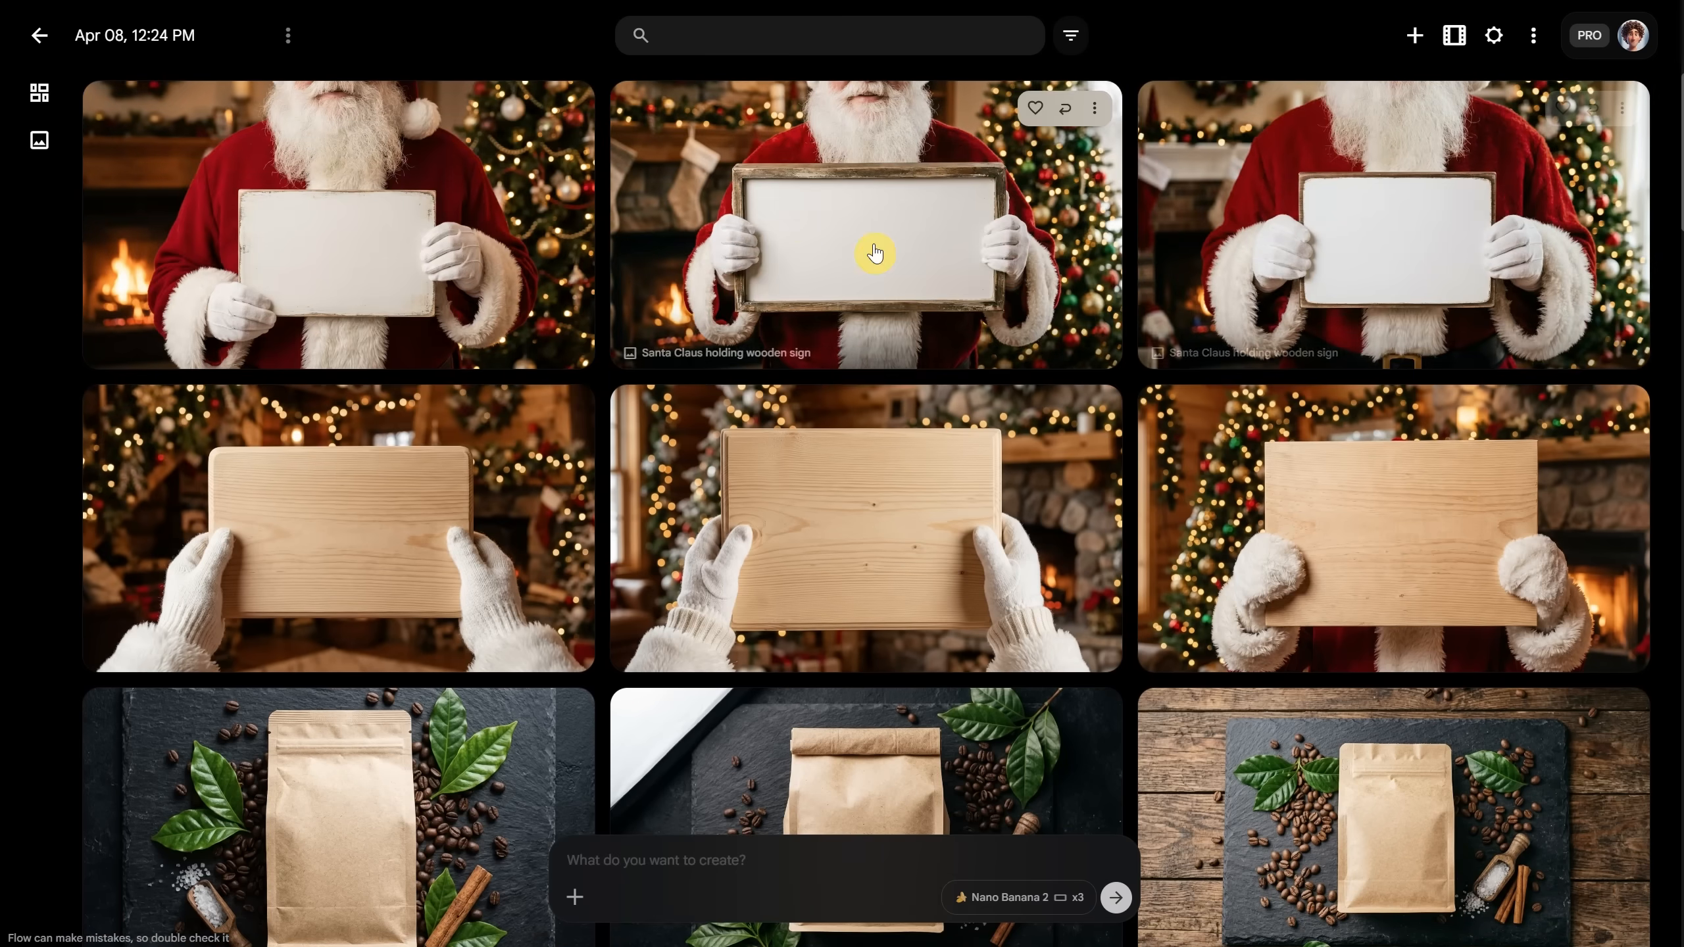
pyautogui.click(454, 239)
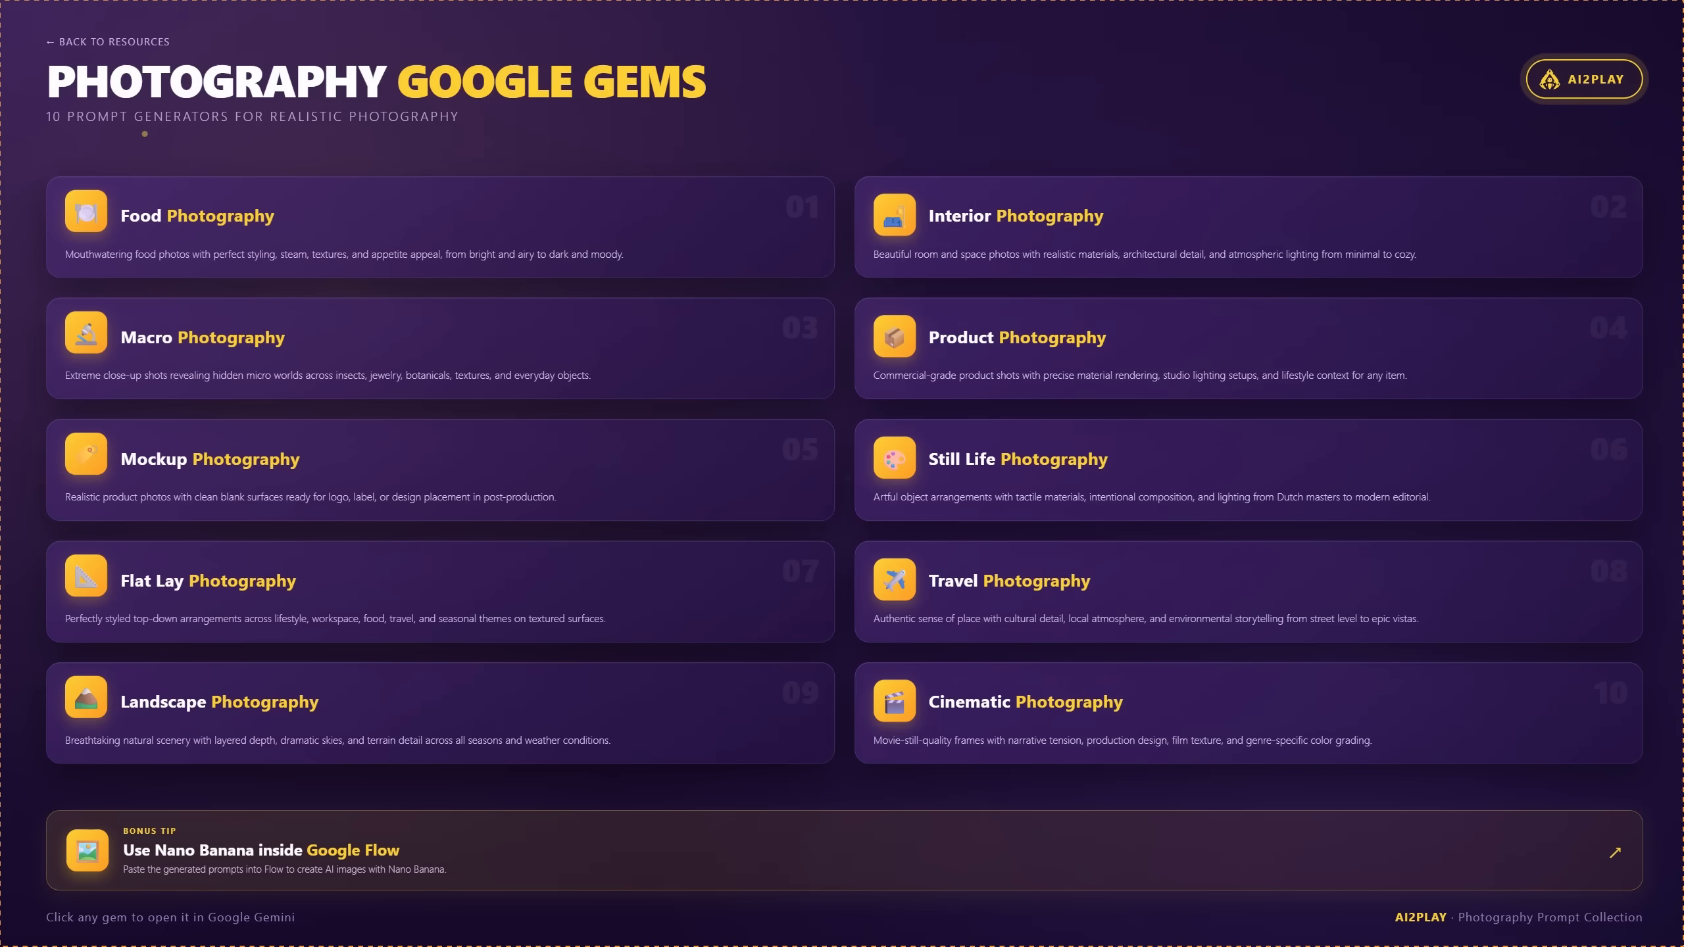
# Step: Get an apple and rose prompt from the Still Life gem and generate it in Flow
pyautogui.click(1138, 487)
pyautogui.write('an appl')
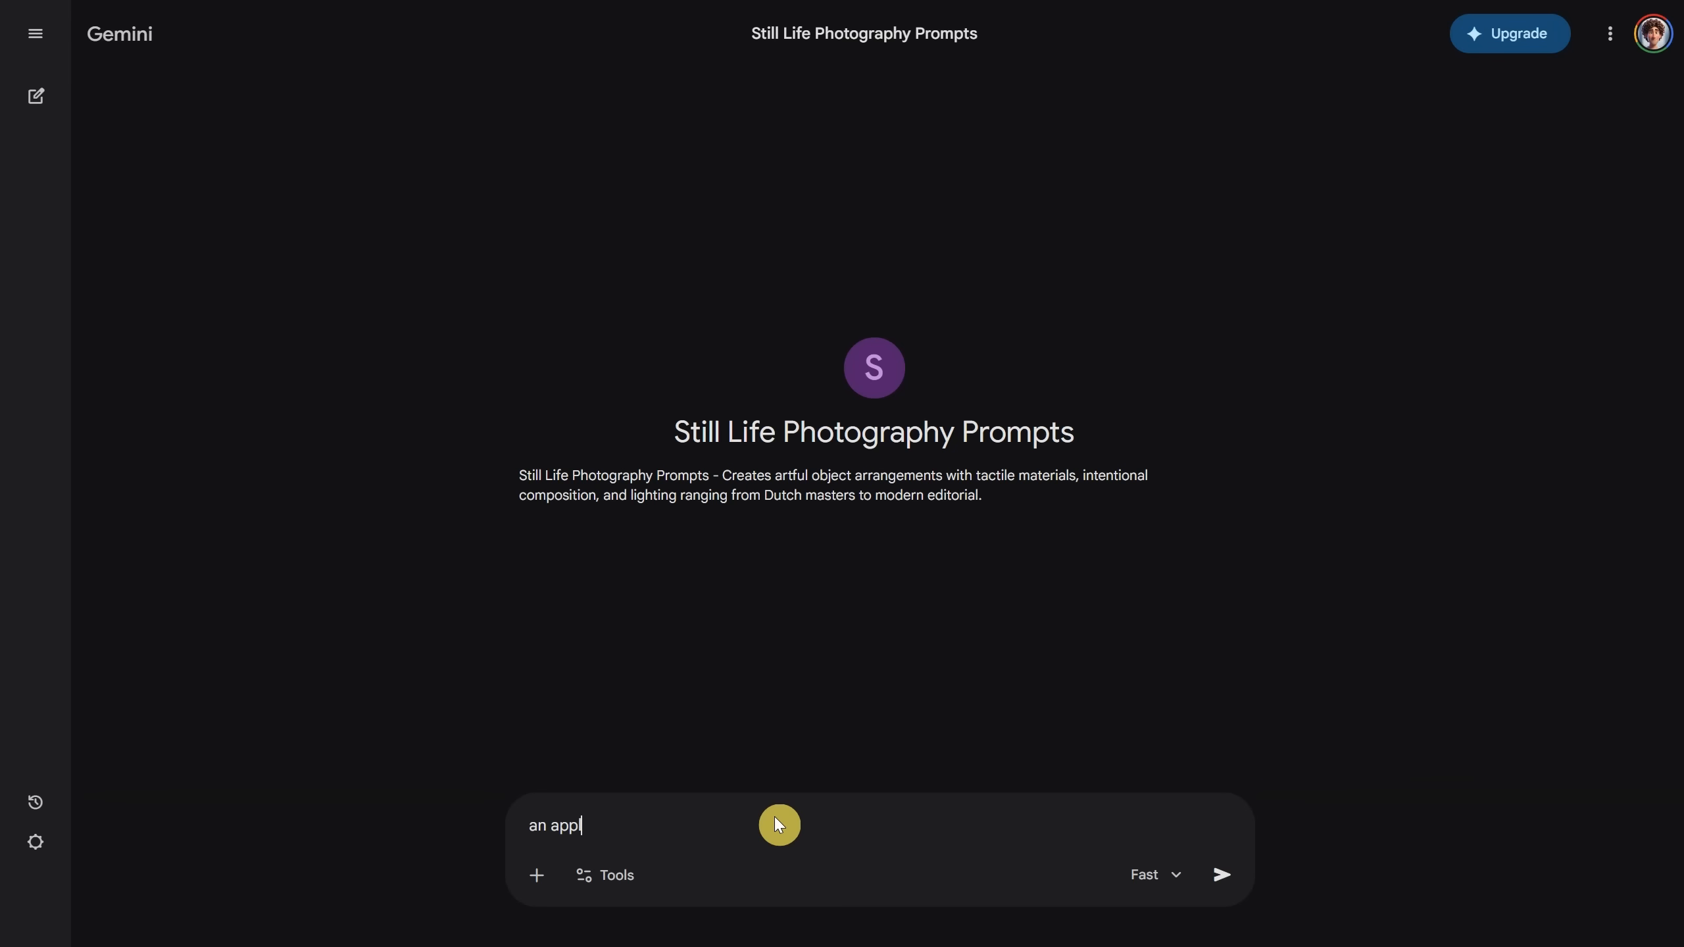
pyautogui.write('e and a rose')
pyautogui.press('Return')
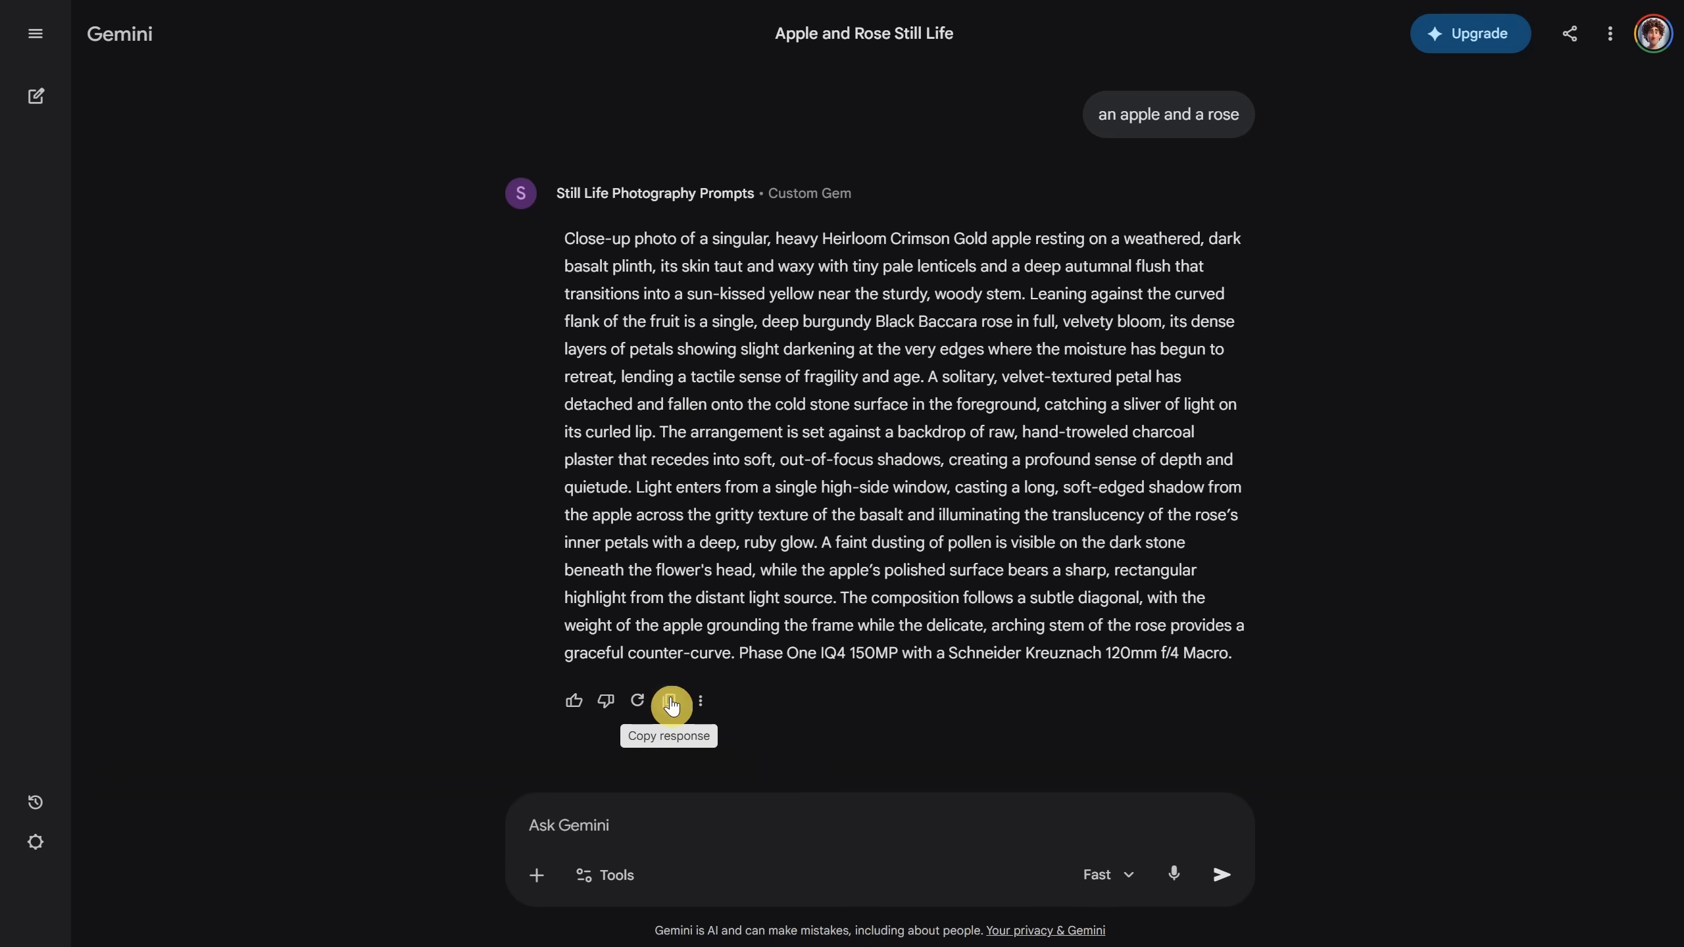
pyautogui.click(671, 704)
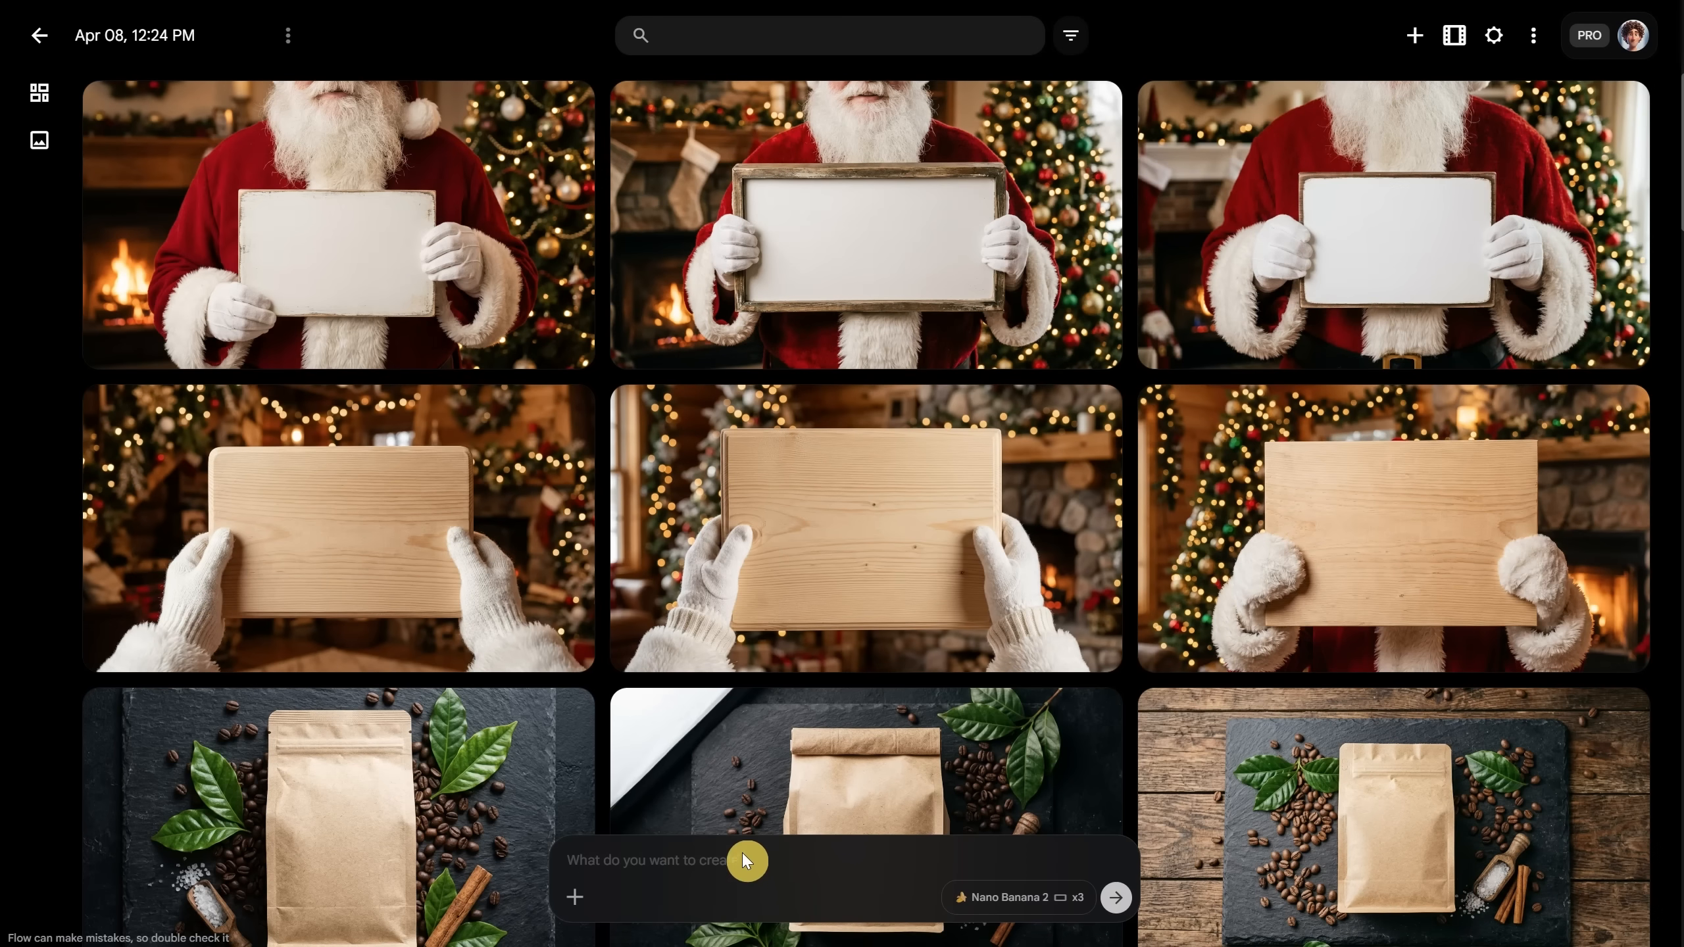
pyautogui.click(742, 860)
pyautogui.hotkey('ctrl', 'v')
pyautogui.click(1116, 900)
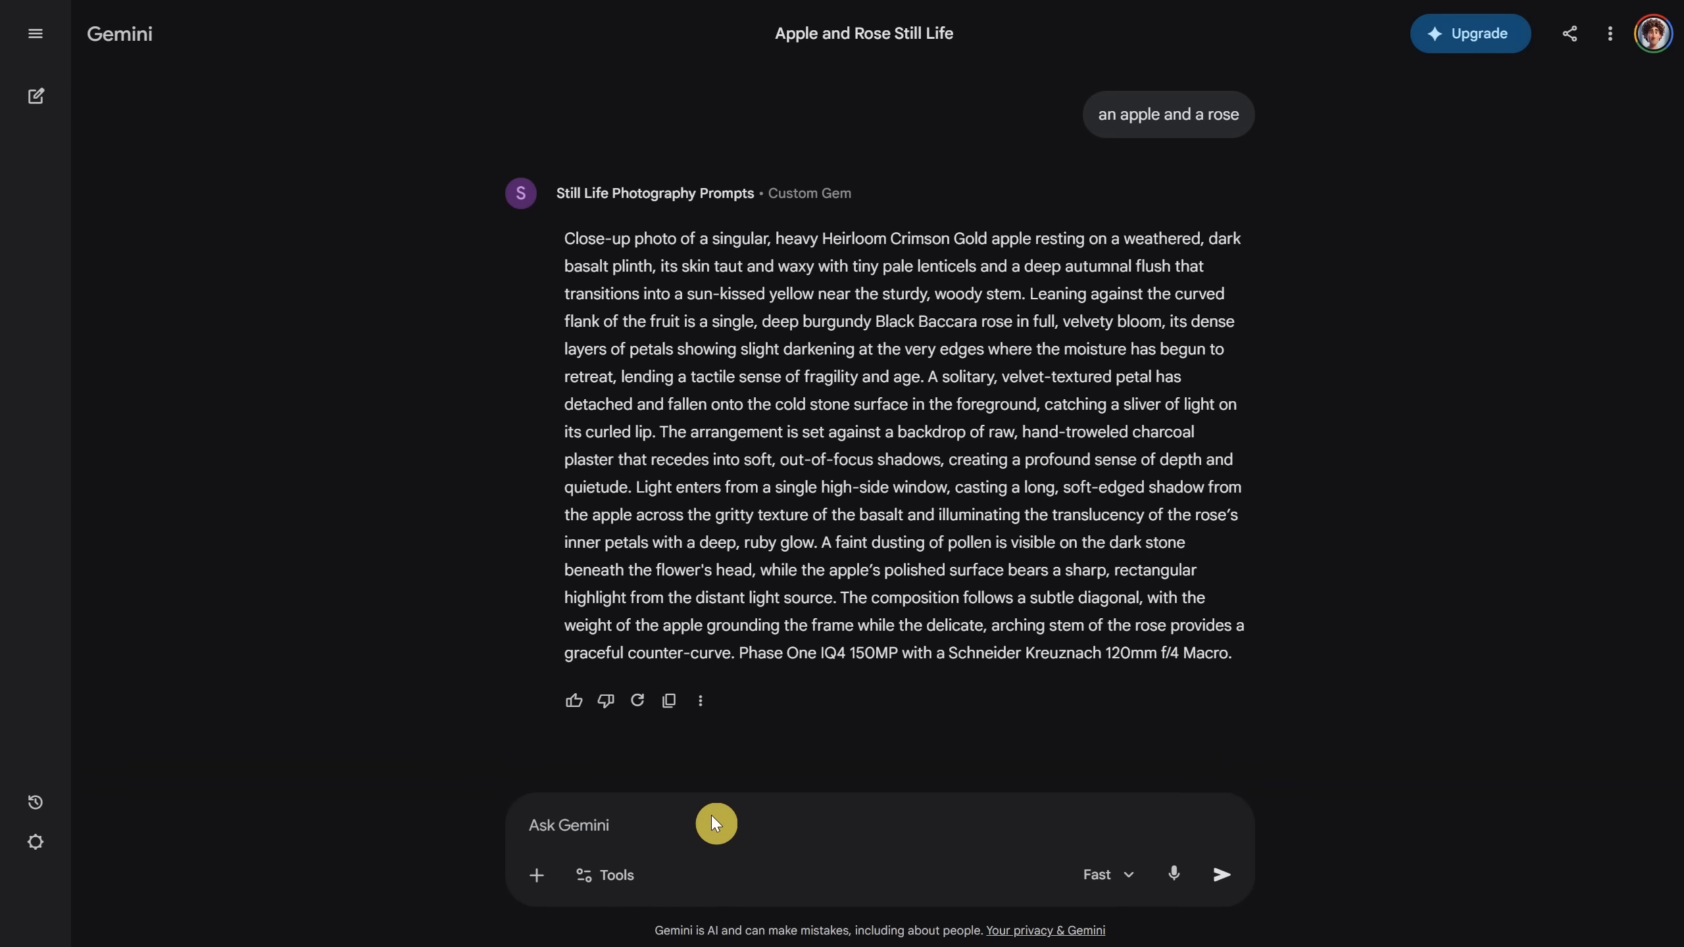
# Step: Generate a rustic knife, pocket watch and sliced bread still life, then open the apple image
pyautogui.write('a rustik')
pyautogui.press('BackSpace')
pyautogui.press('BackSpace')
pyautogui.write('c knife, a pocket')
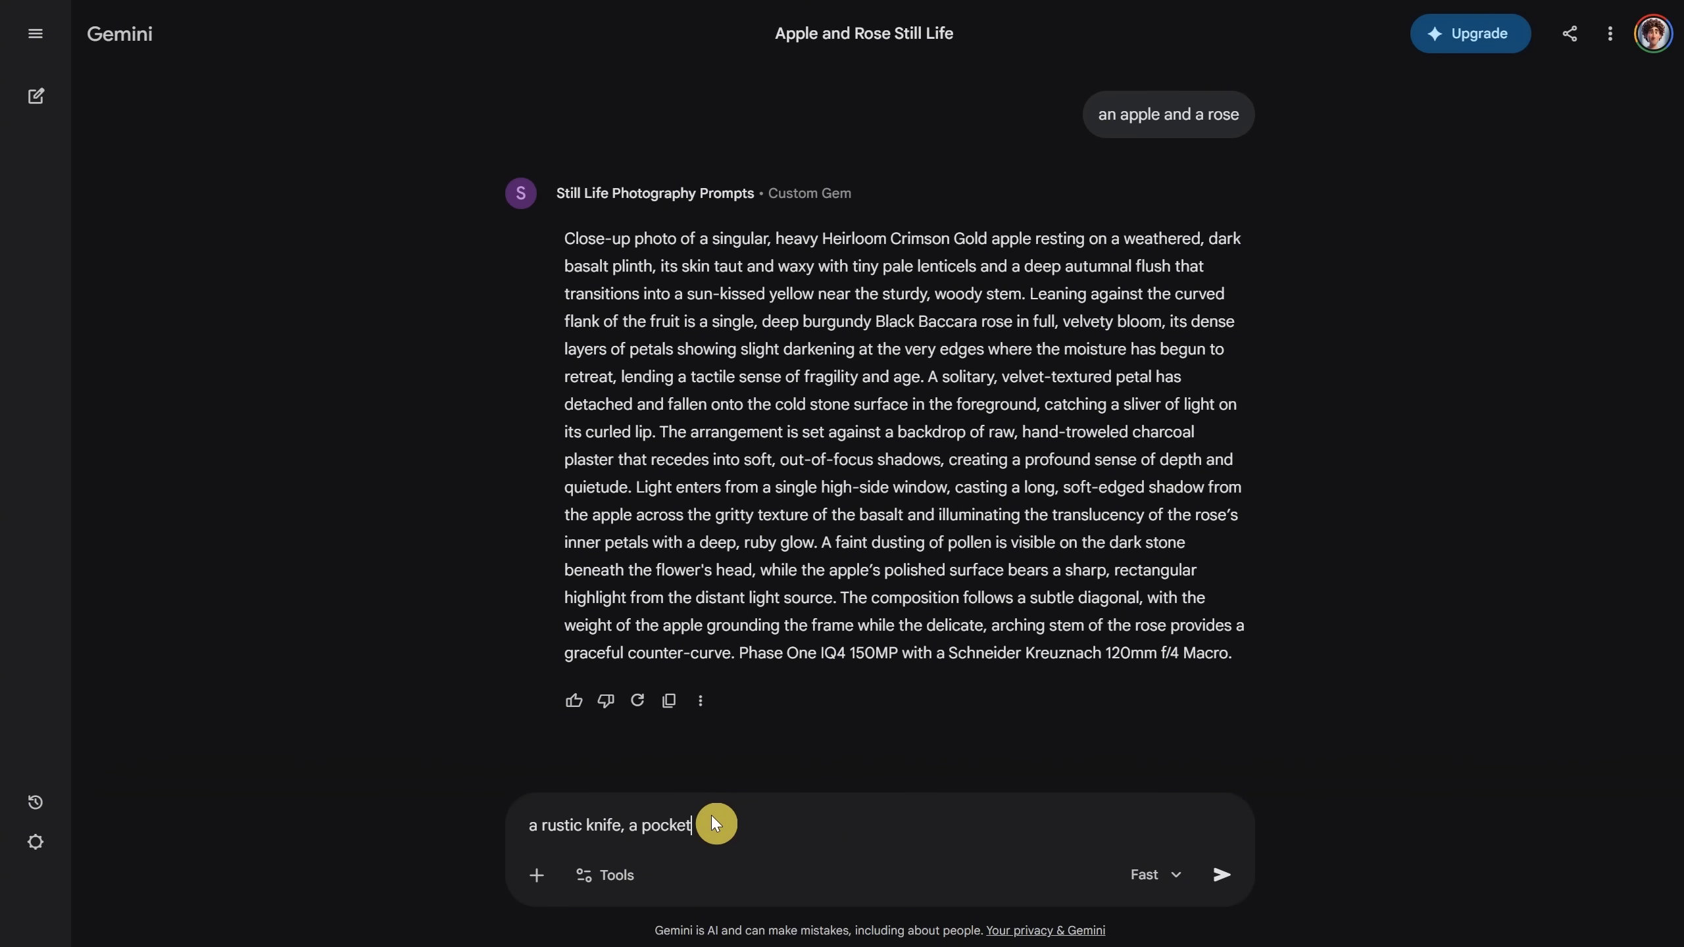
pyautogui.write(' watch, bread and slices of bread')
pyautogui.press('Return')
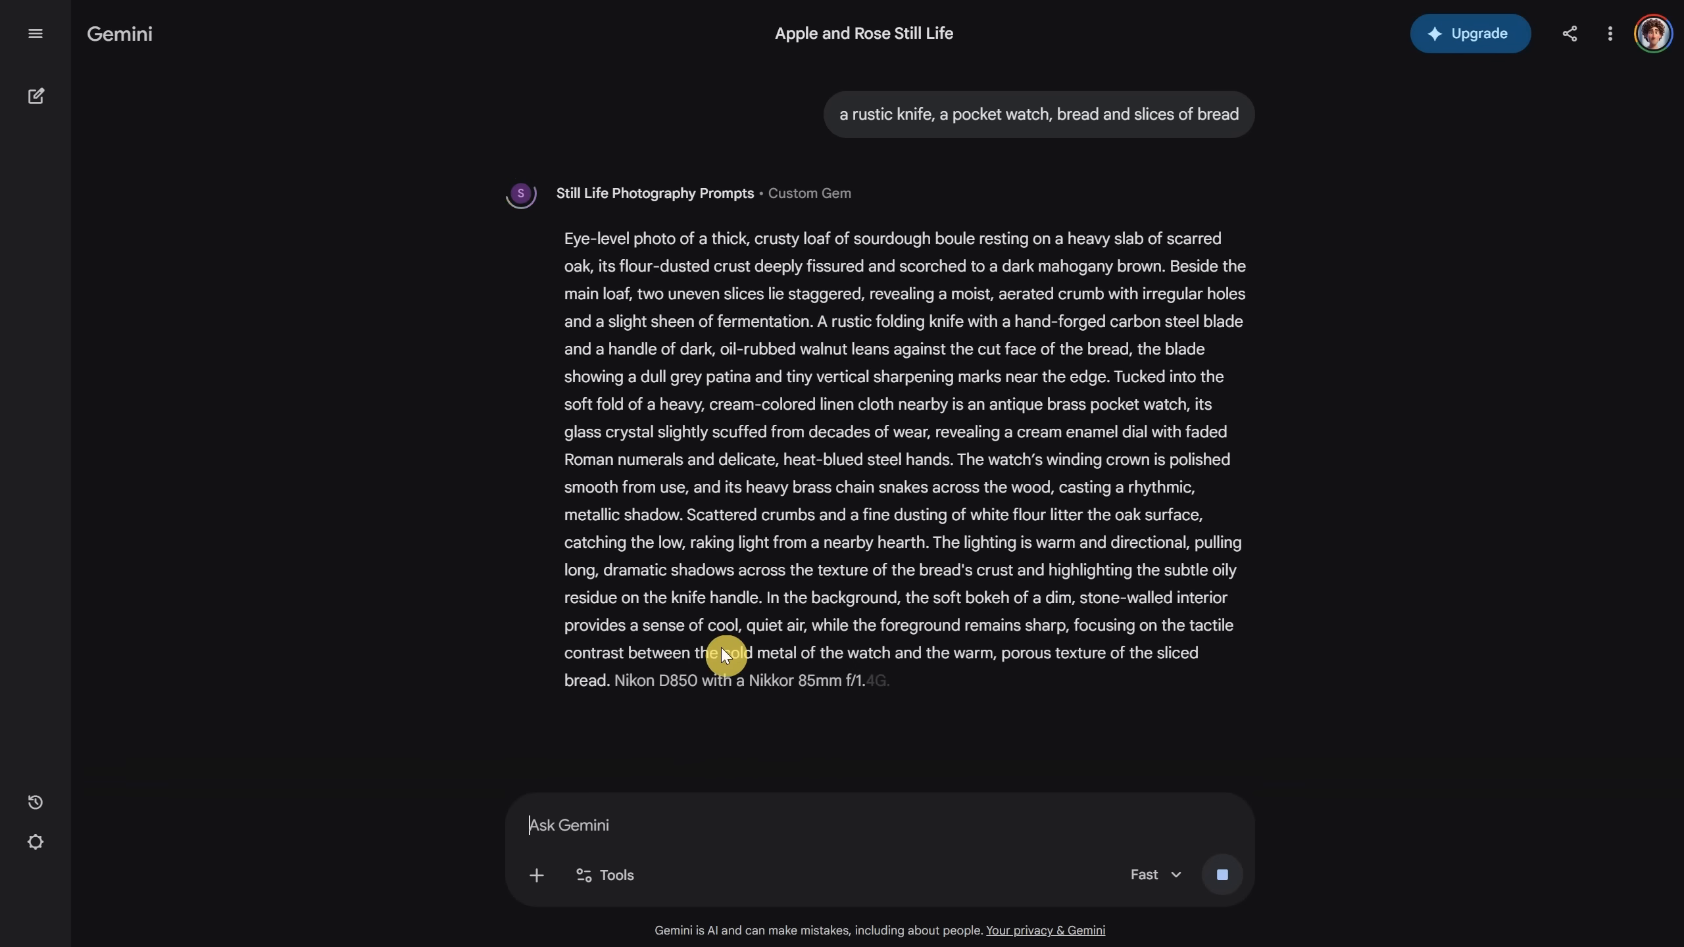
pyautogui.click(668, 728)
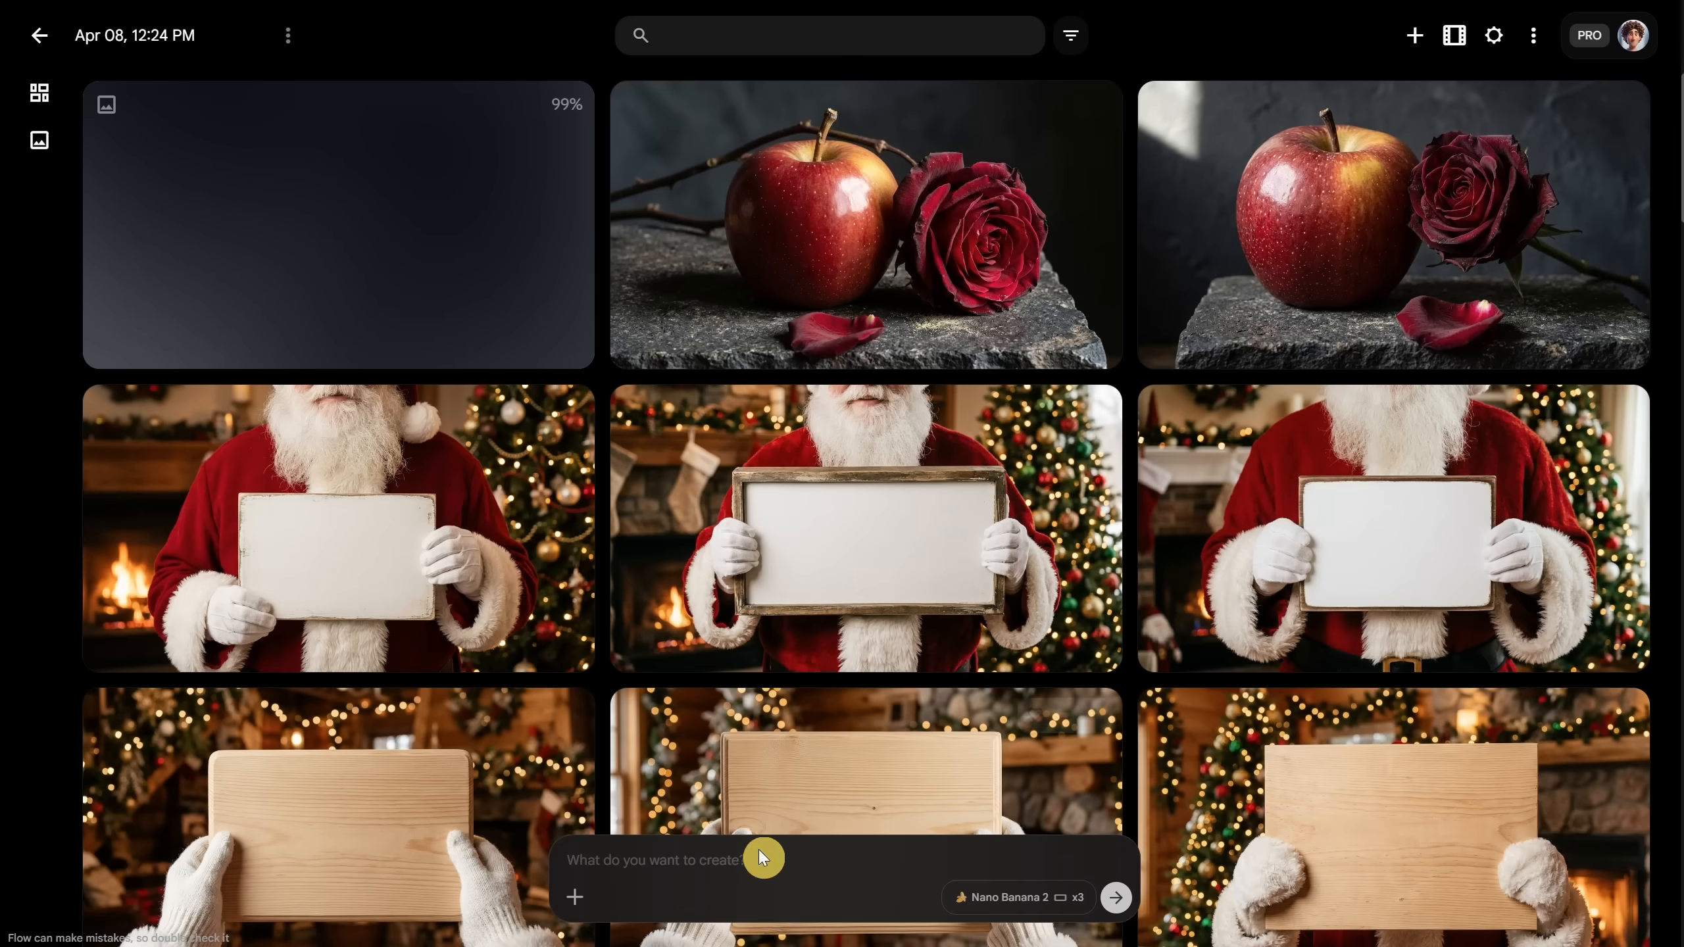
pyautogui.click(1113, 906)
pyautogui.click(404, 515)
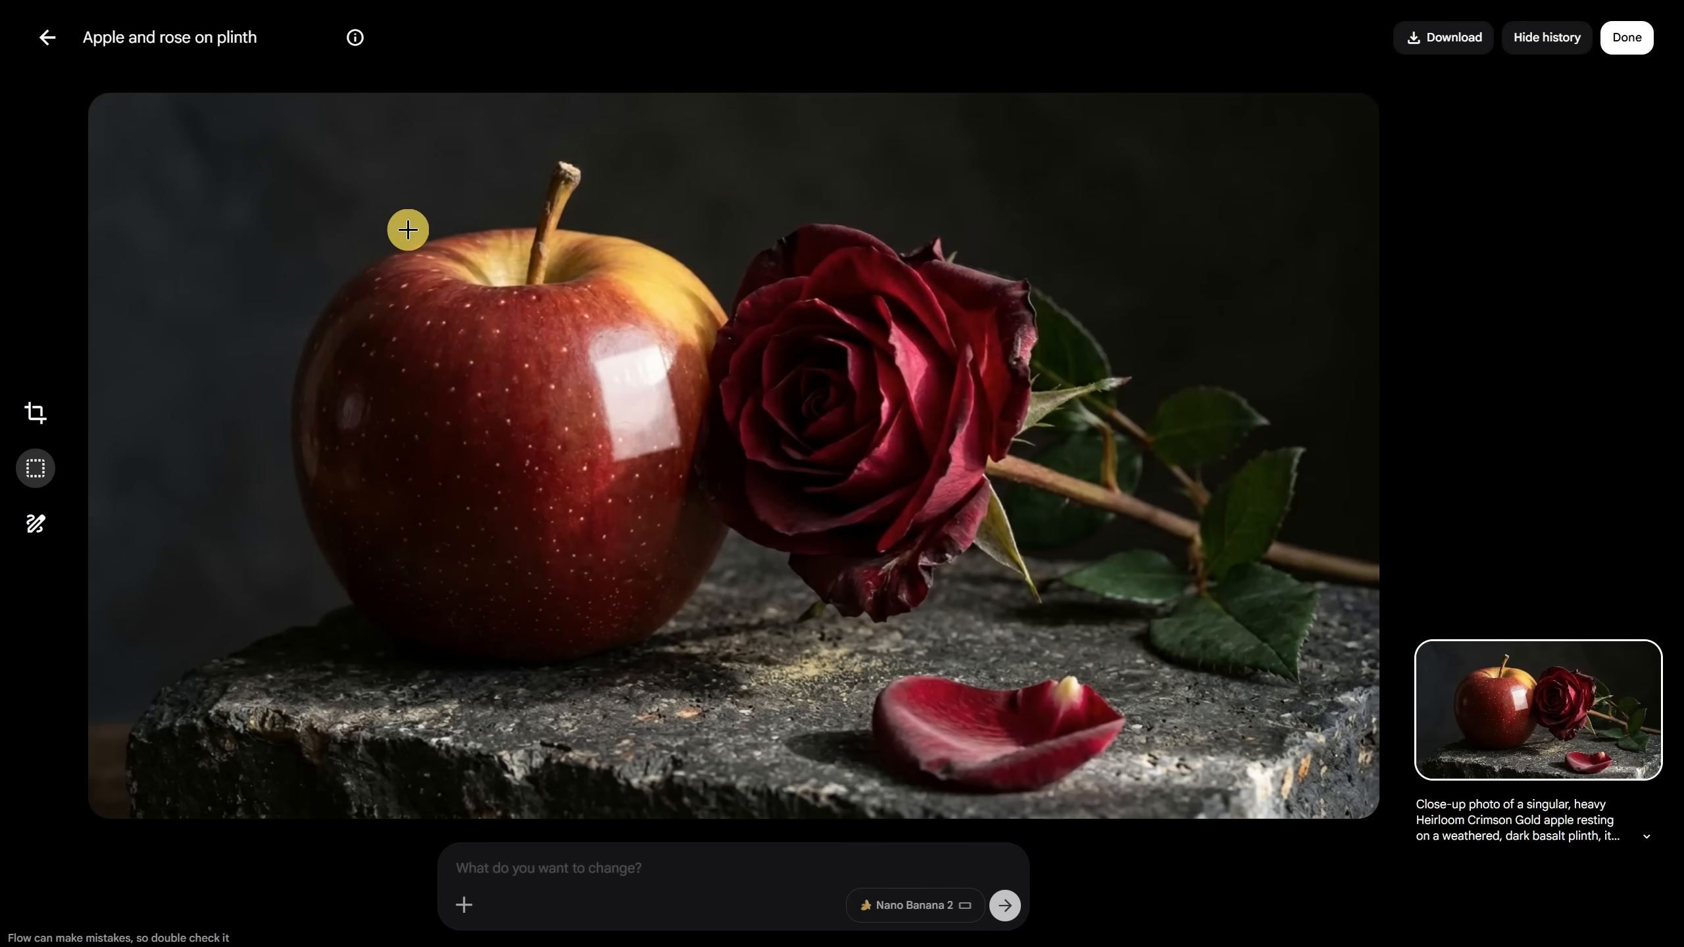
# Step: Inspect the sourdough loaf, knife and pocket watch image, then return to the gallery
pyautogui.click(45, 40)
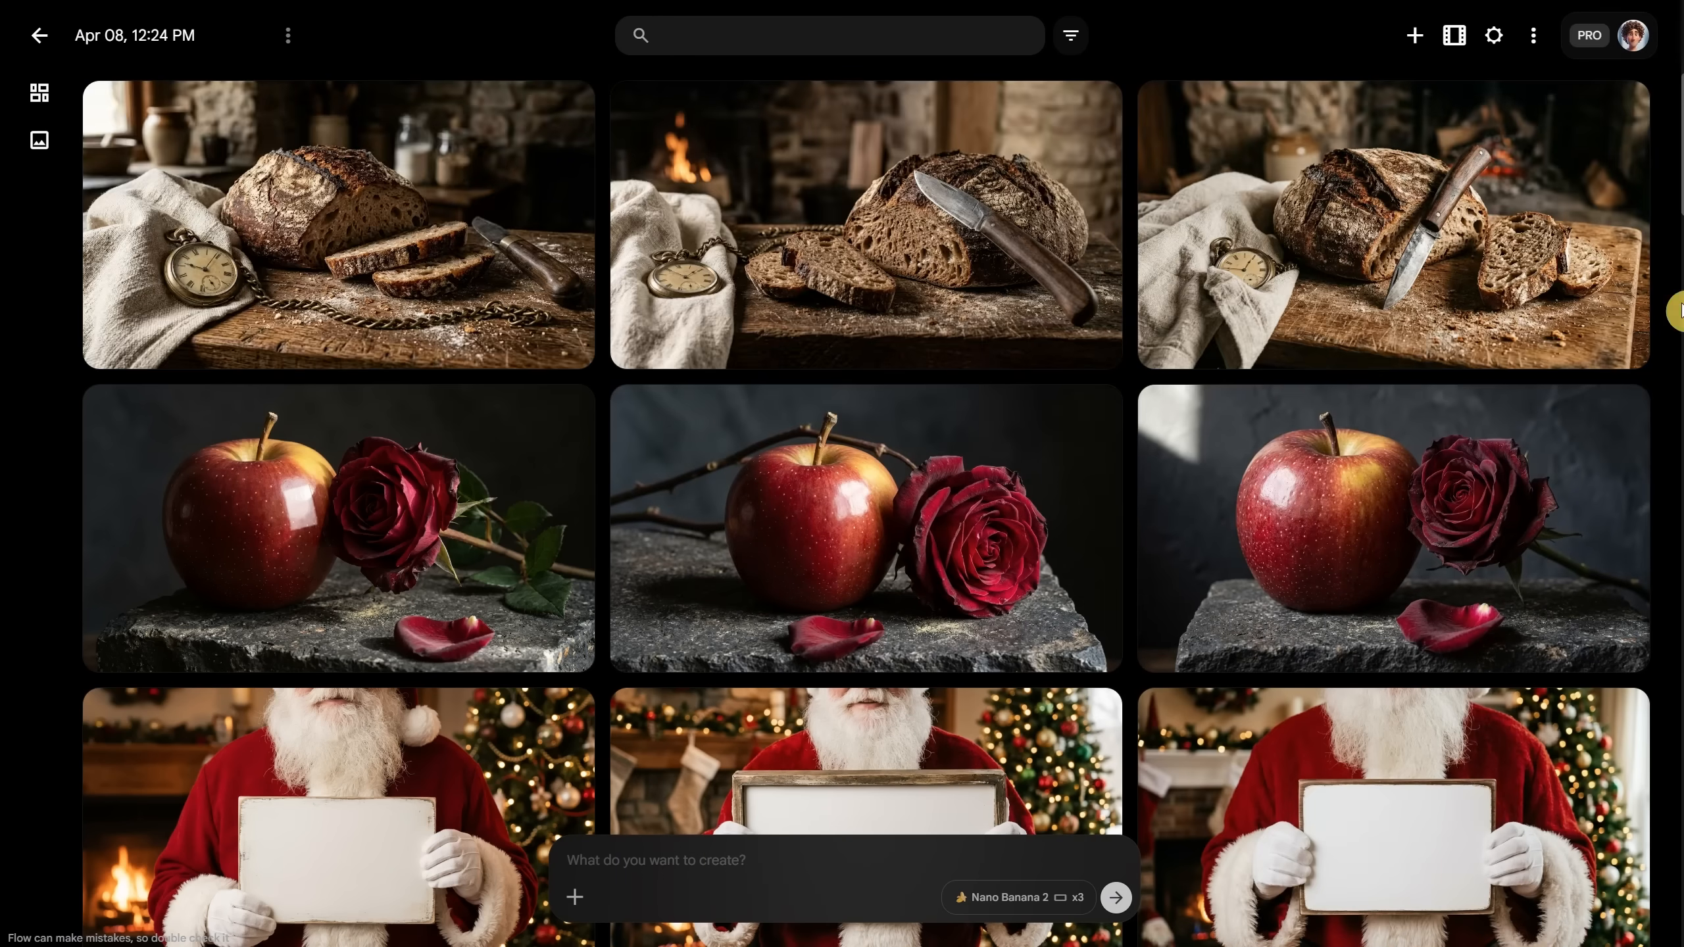
pyautogui.click(342, 185)
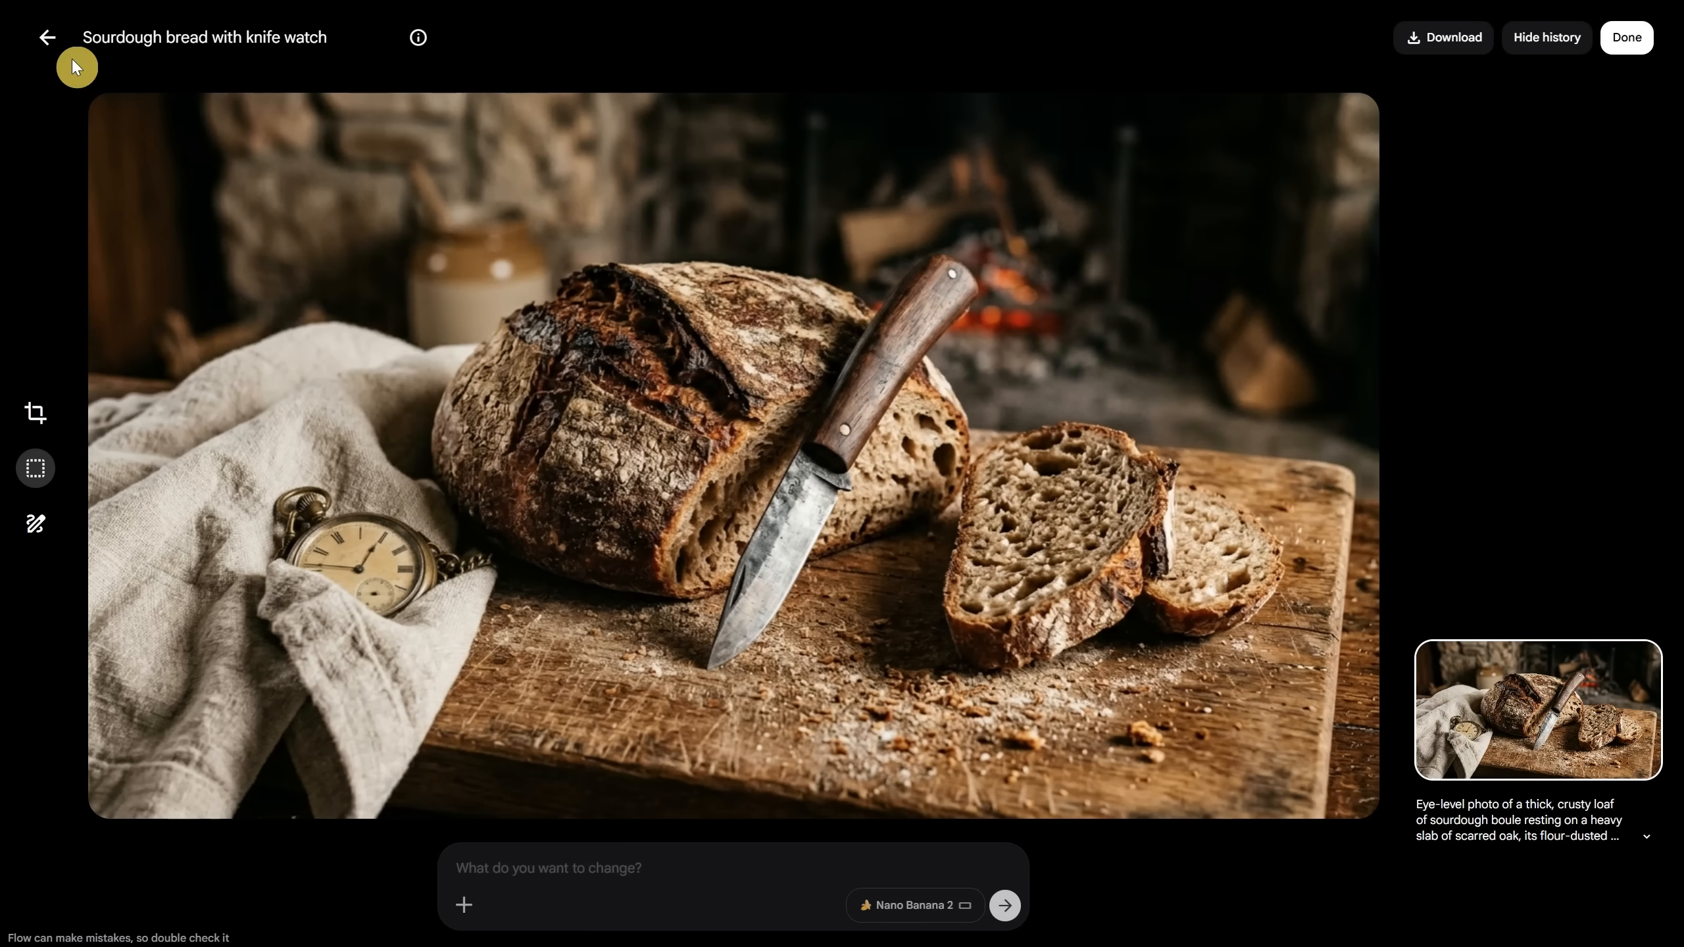
pyautogui.click(49, 38)
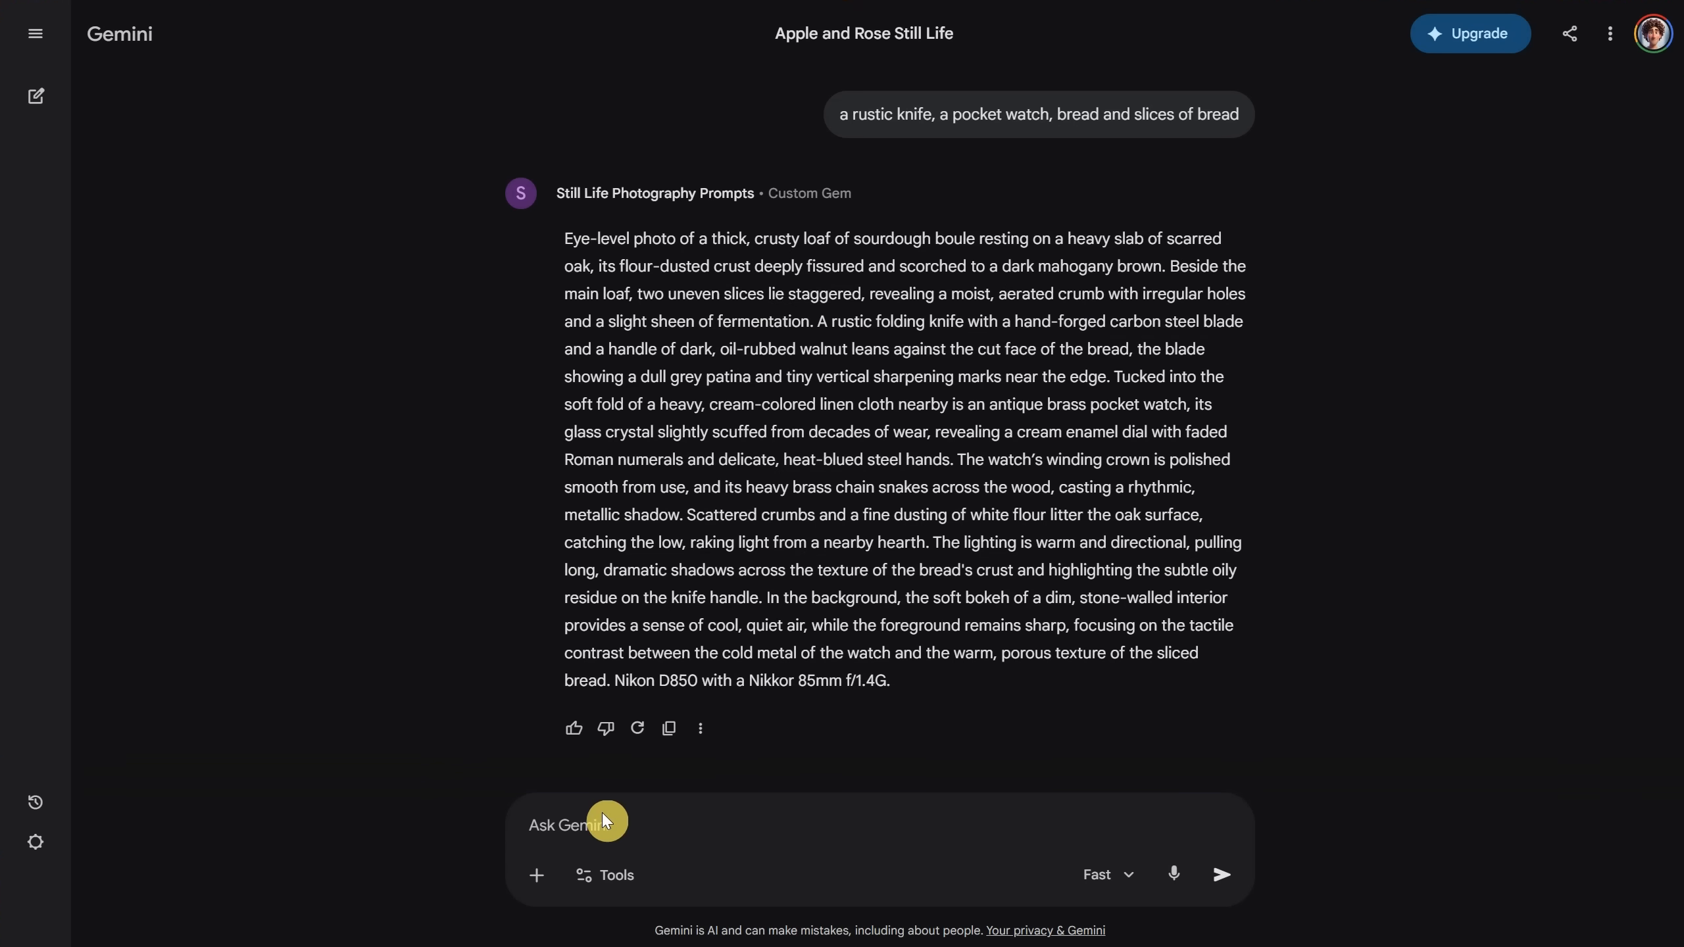
# Step: Get a vase of dry peonies prompt with dark mood and dramatic light, and paste it into Flow
pyautogui.write('a')
pyautogui.write(' vase oith pein')
pyautogui.press('BackSpace')
pyautogui.press('BackSpace')
pyautogui.write('onies, dry, dark mood, dramatic light')
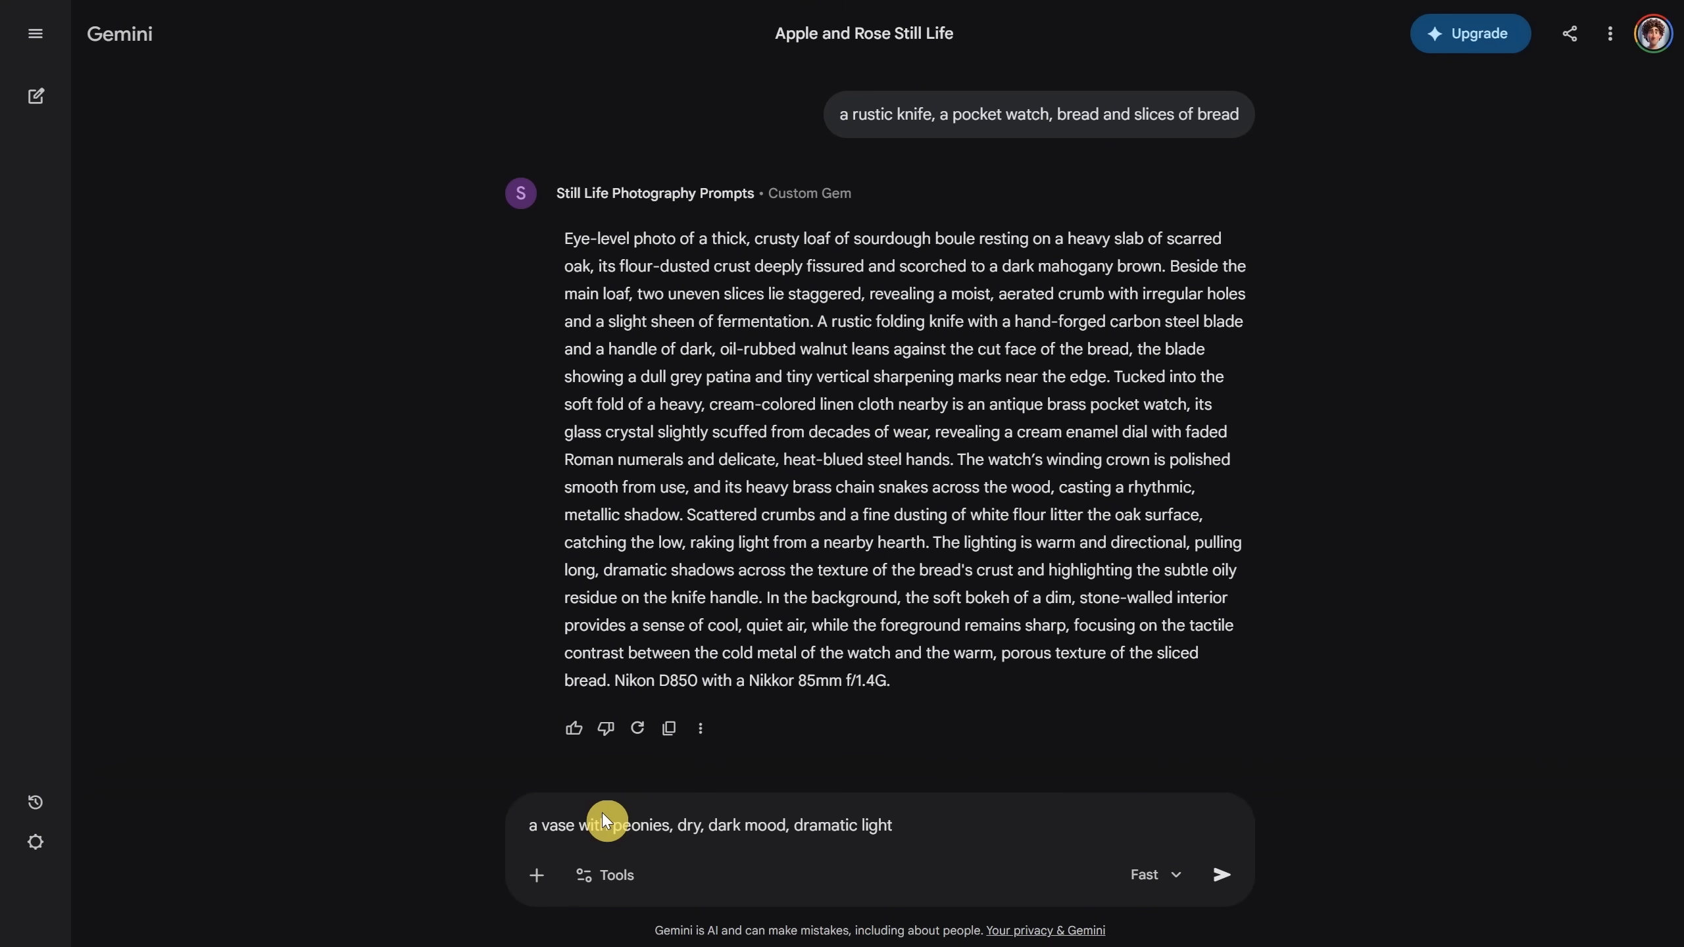
pyautogui.press('Return')
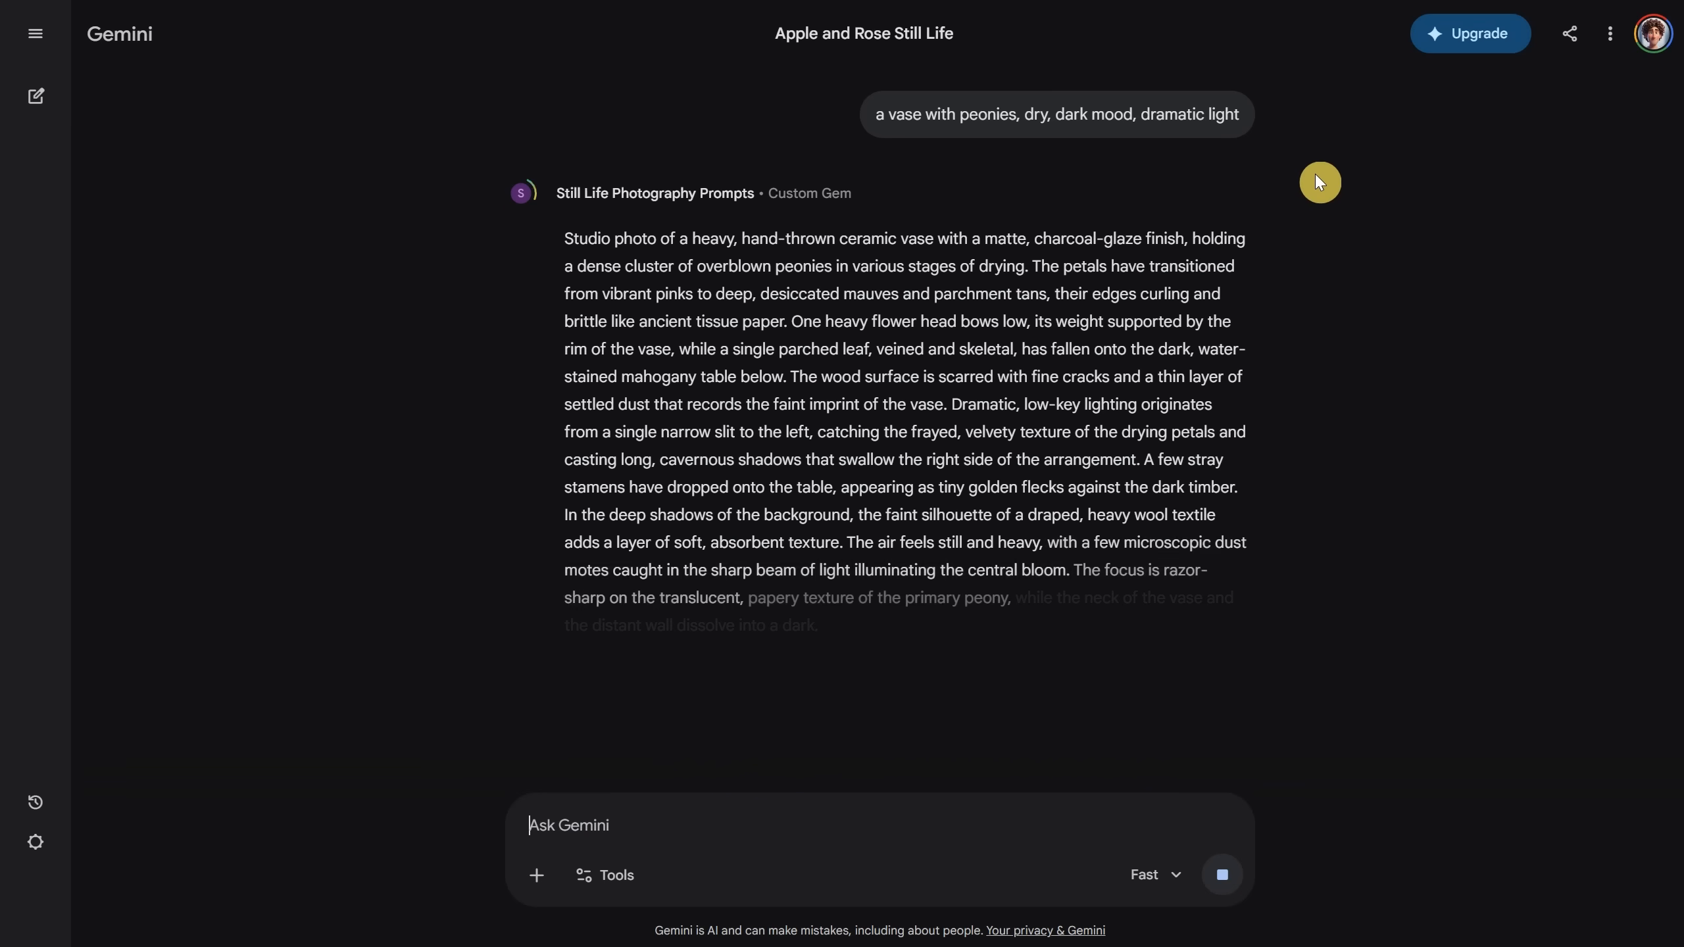
pyautogui.click(668, 700)
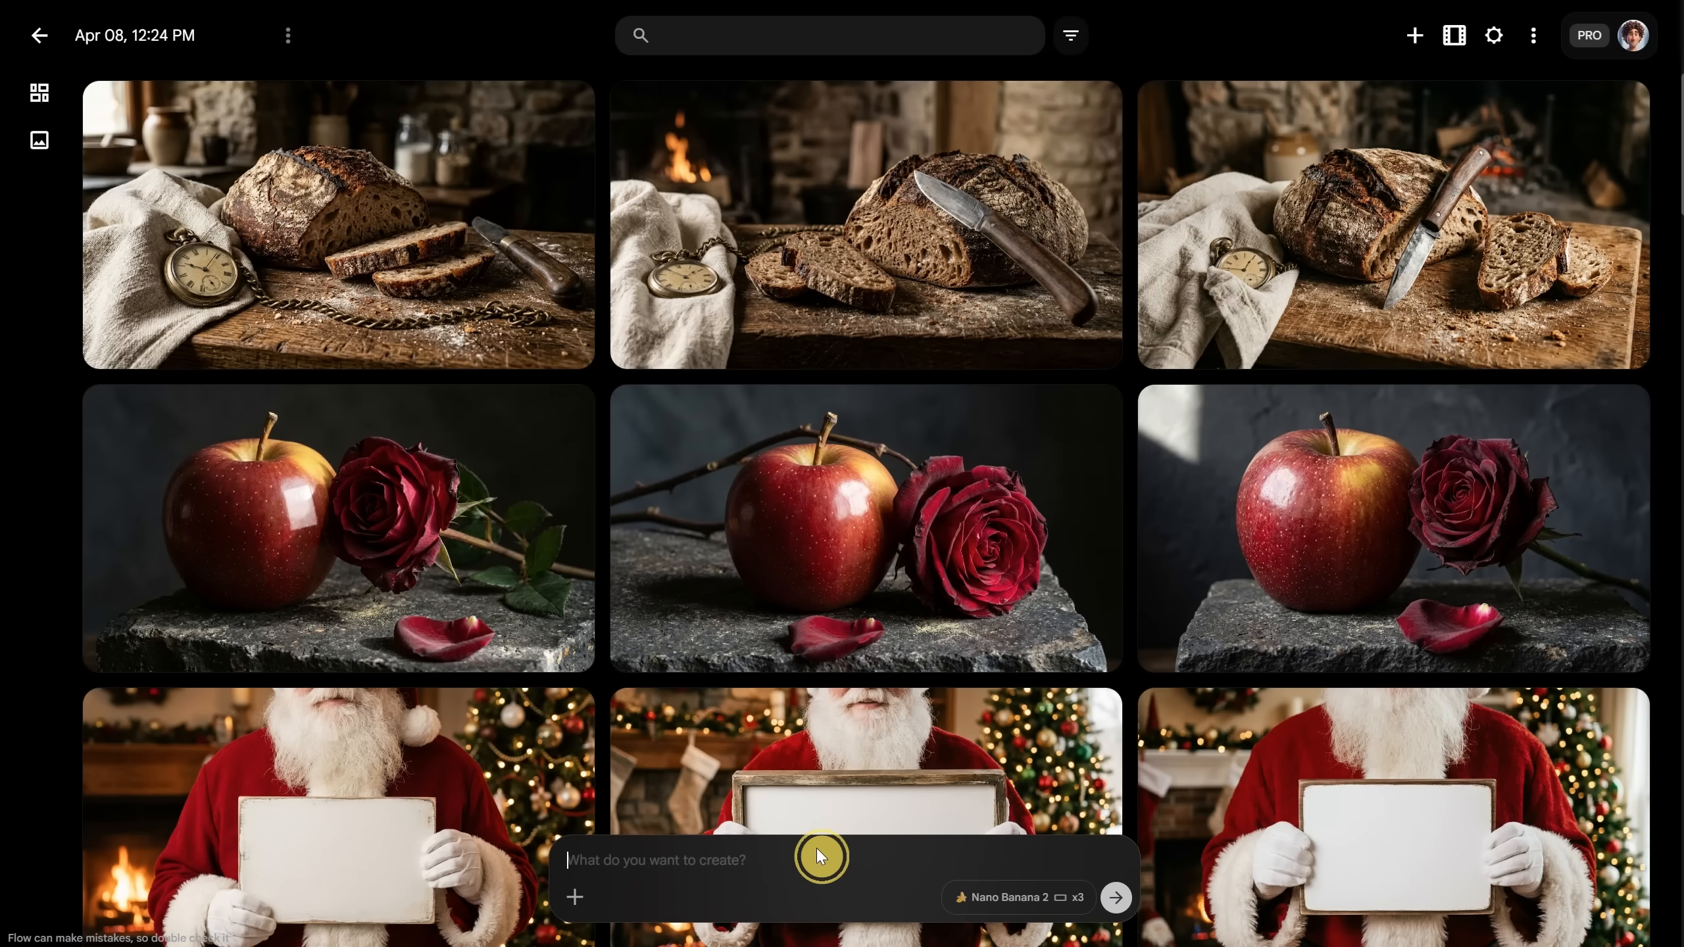
pyautogui.click(815, 848)
pyautogui.hotkey('ctrl', 'v')
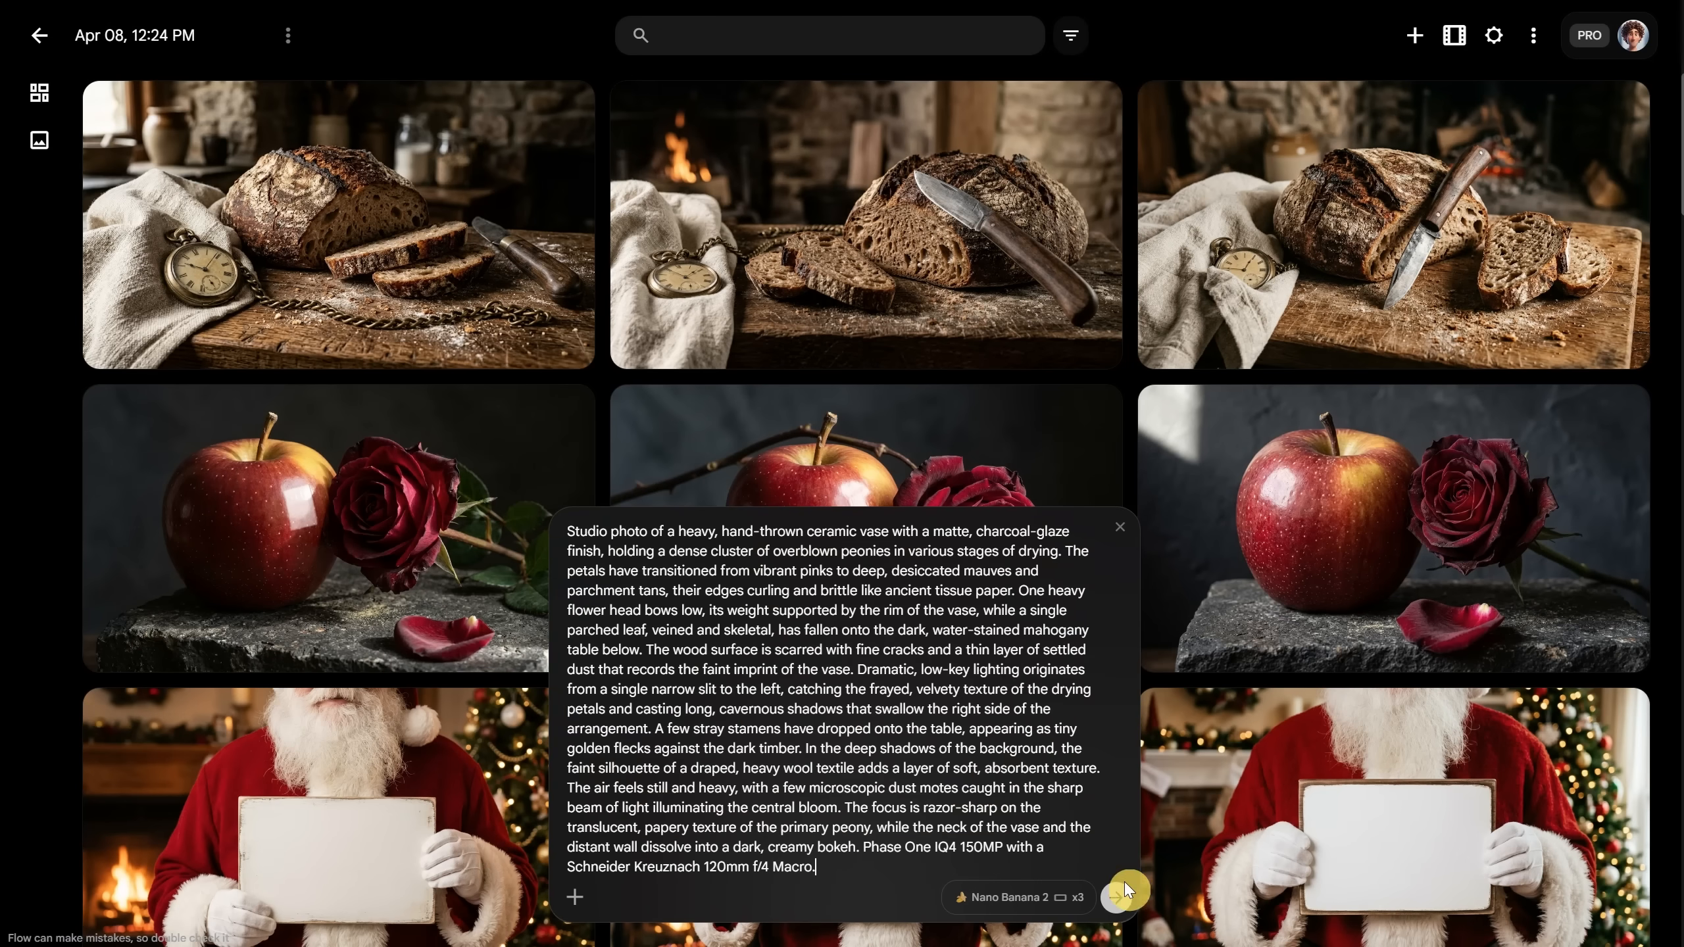
# Step: Generate the dried-peony vase images and view the first two results
pyautogui.click(1113, 904)
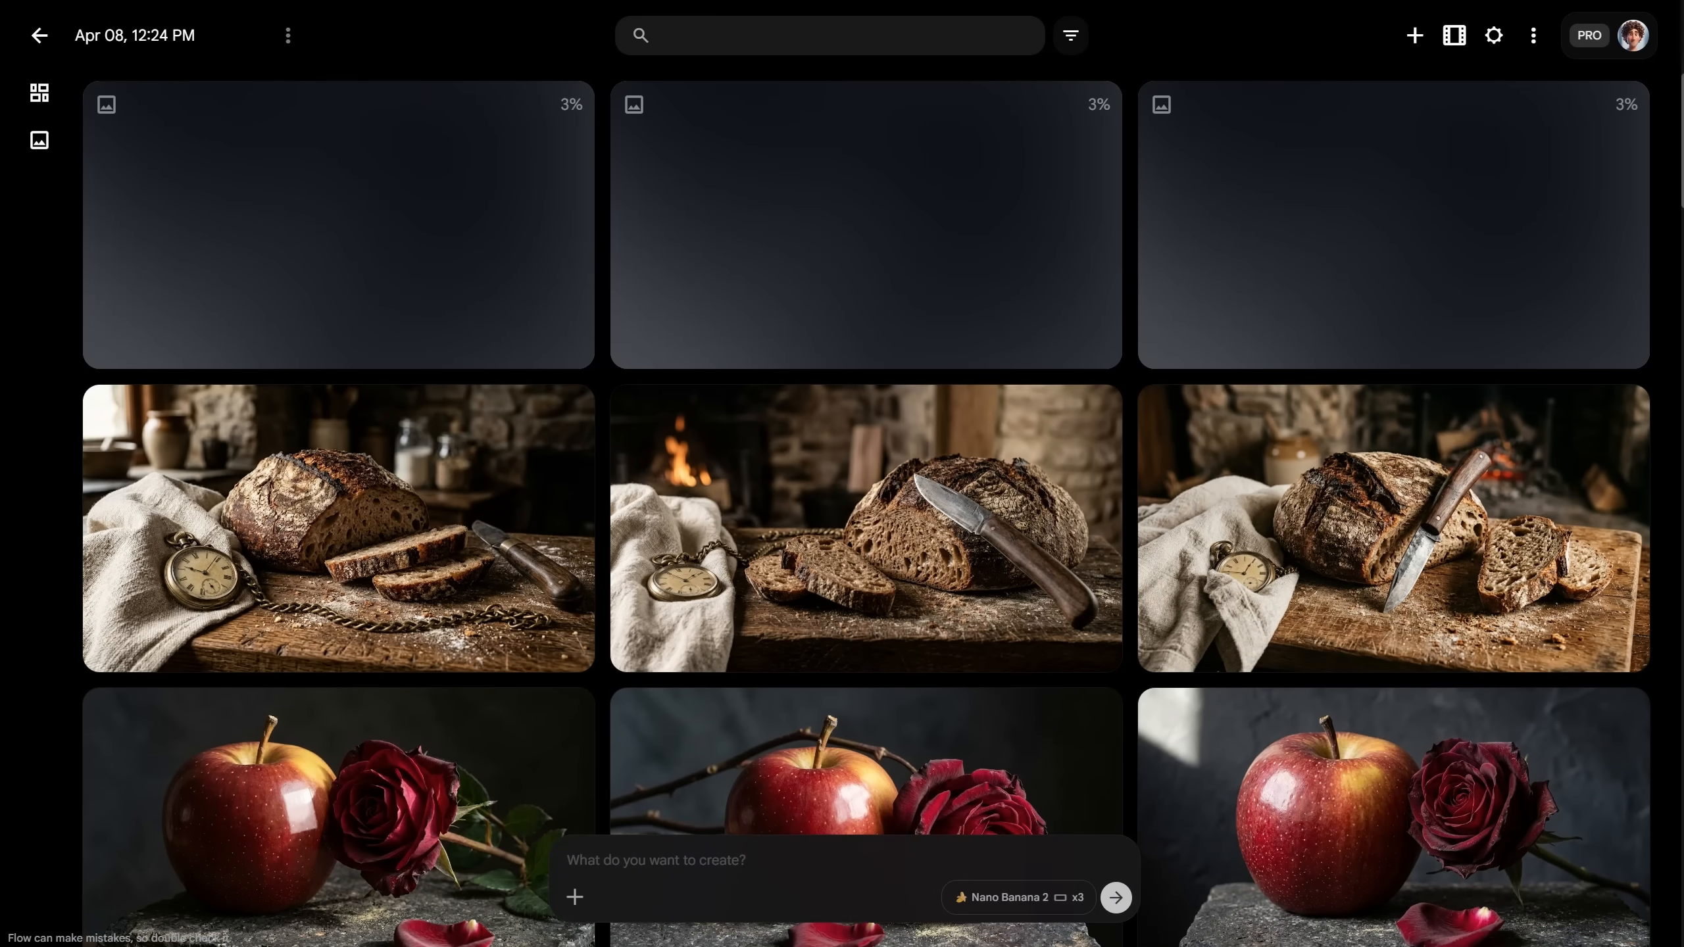
pyautogui.click(481, 239)
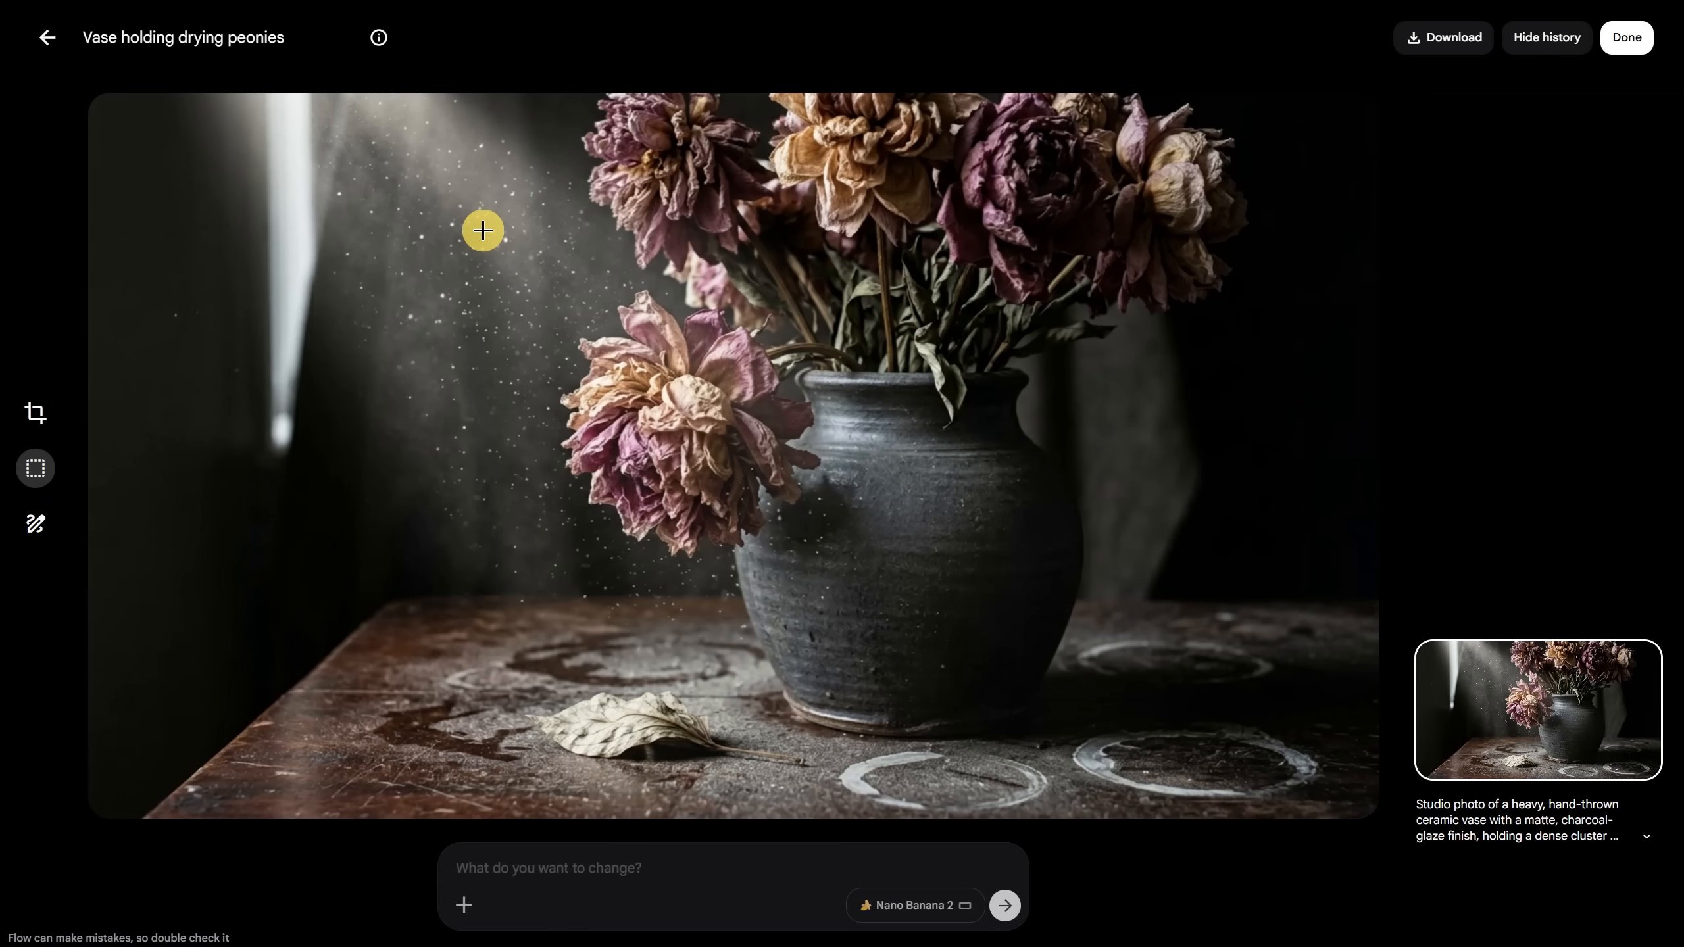
pyautogui.press('Right')
pyautogui.press('Right')
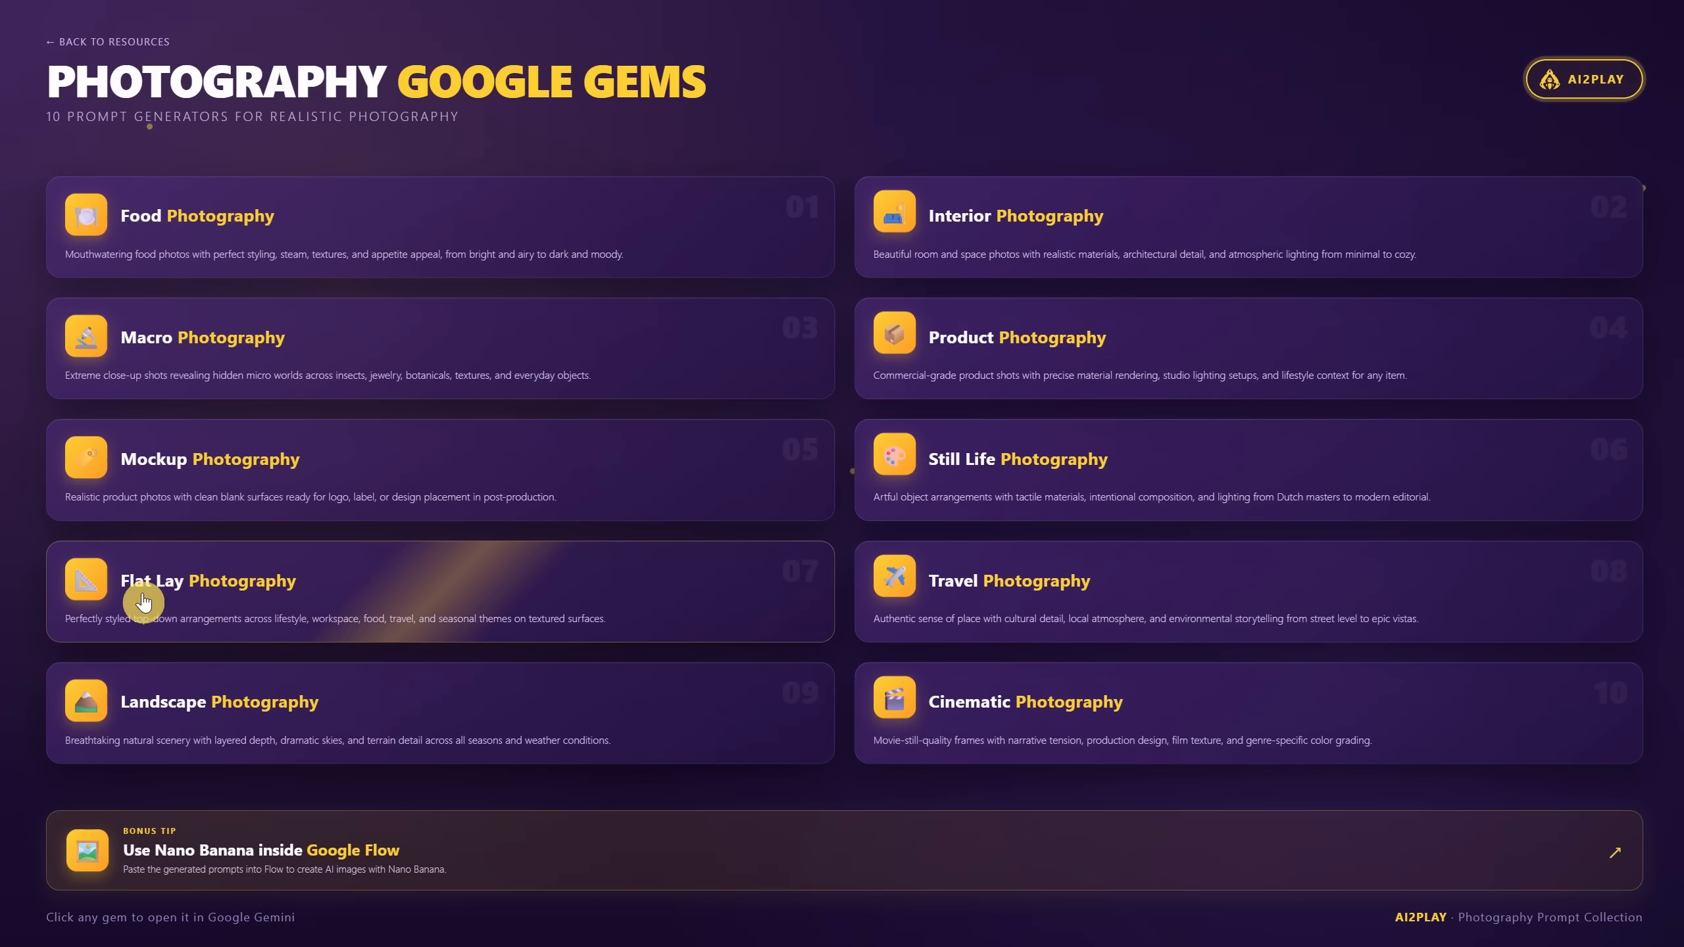
# Step: Get a red and green apples prompt from the Flat Lay gem and generate it in Flow
pyautogui.click(326, 593)
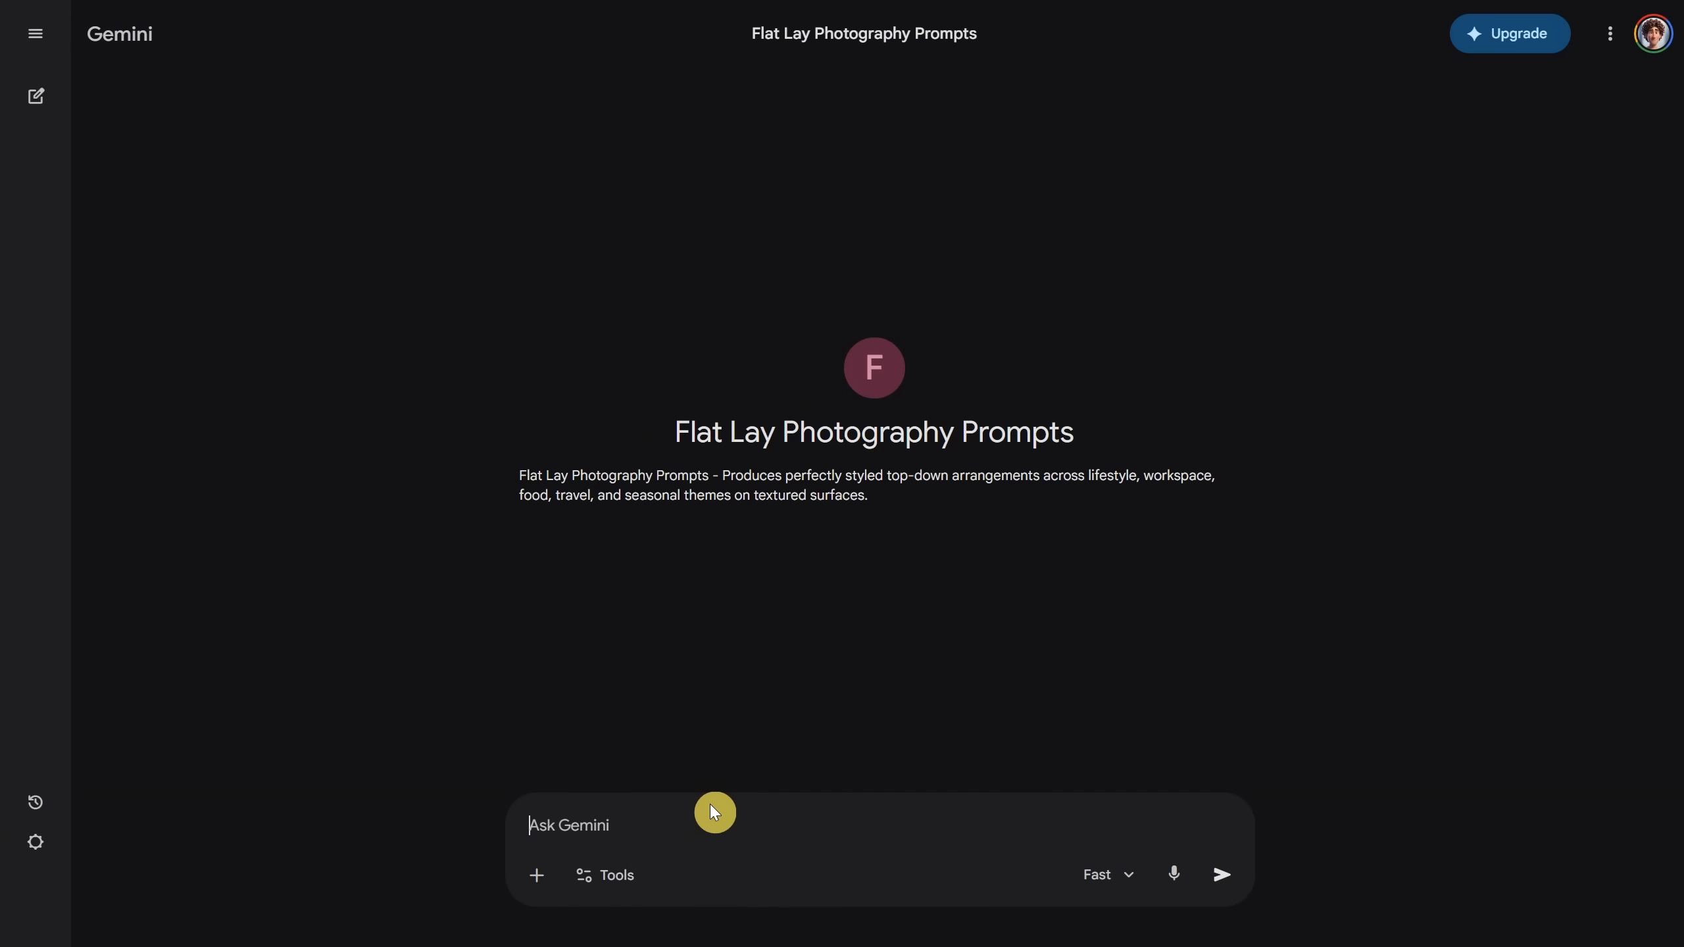
pyautogui.write('red and gre')
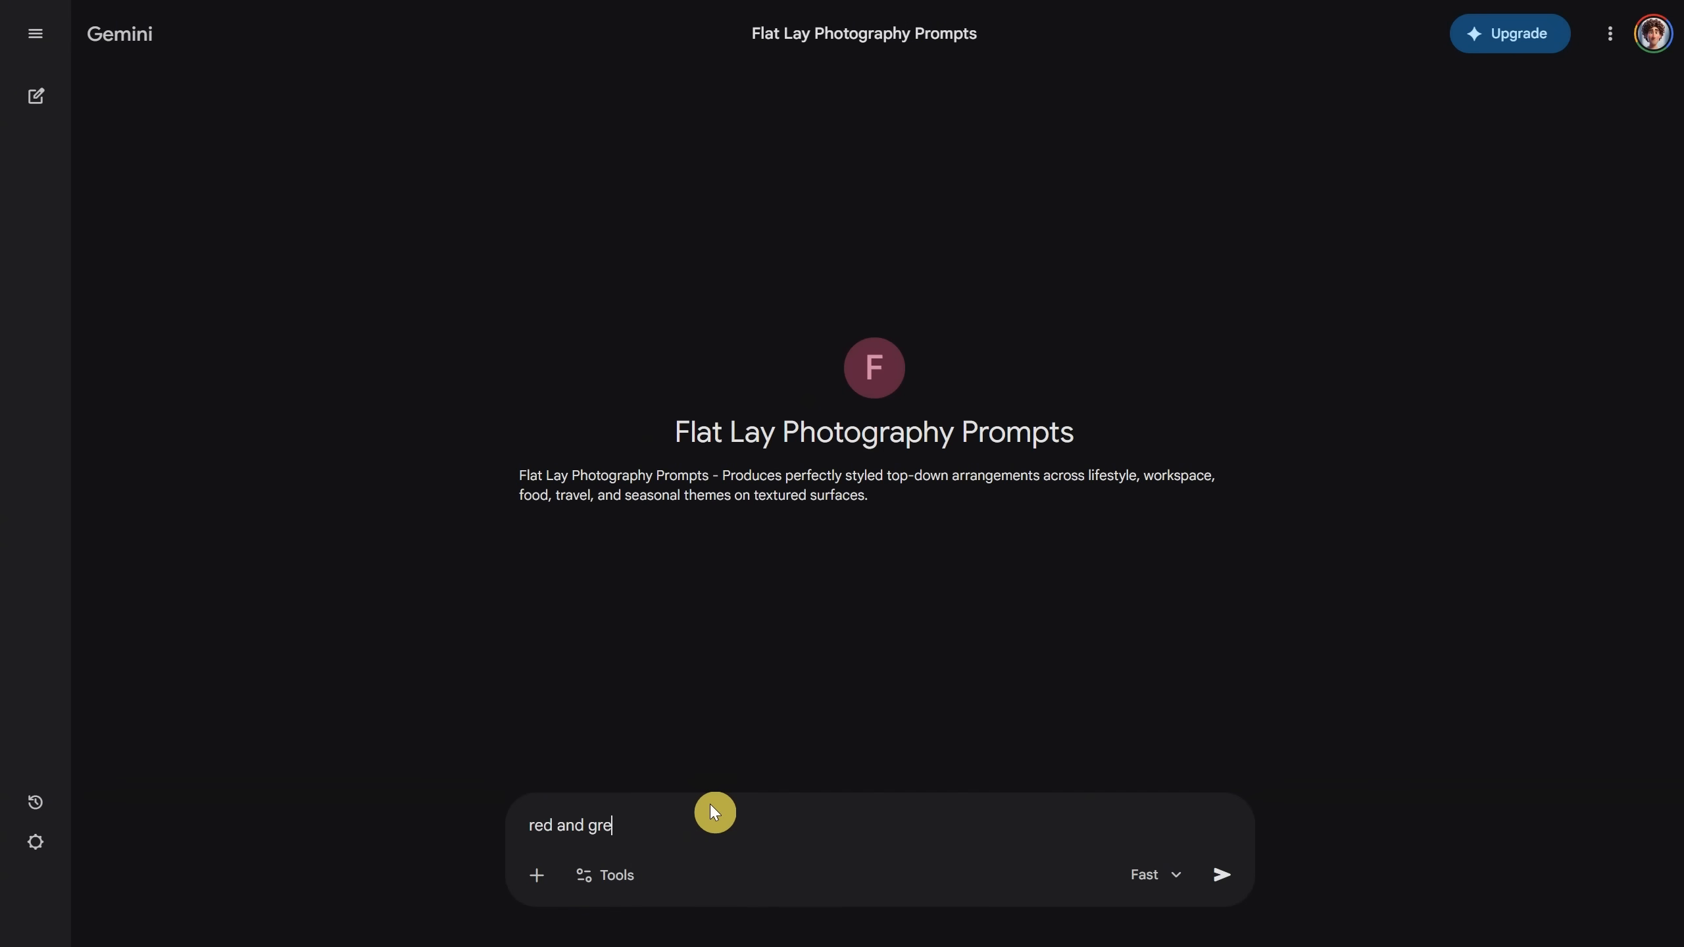
pyautogui.write('en apples')
pyautogui.press('Return')
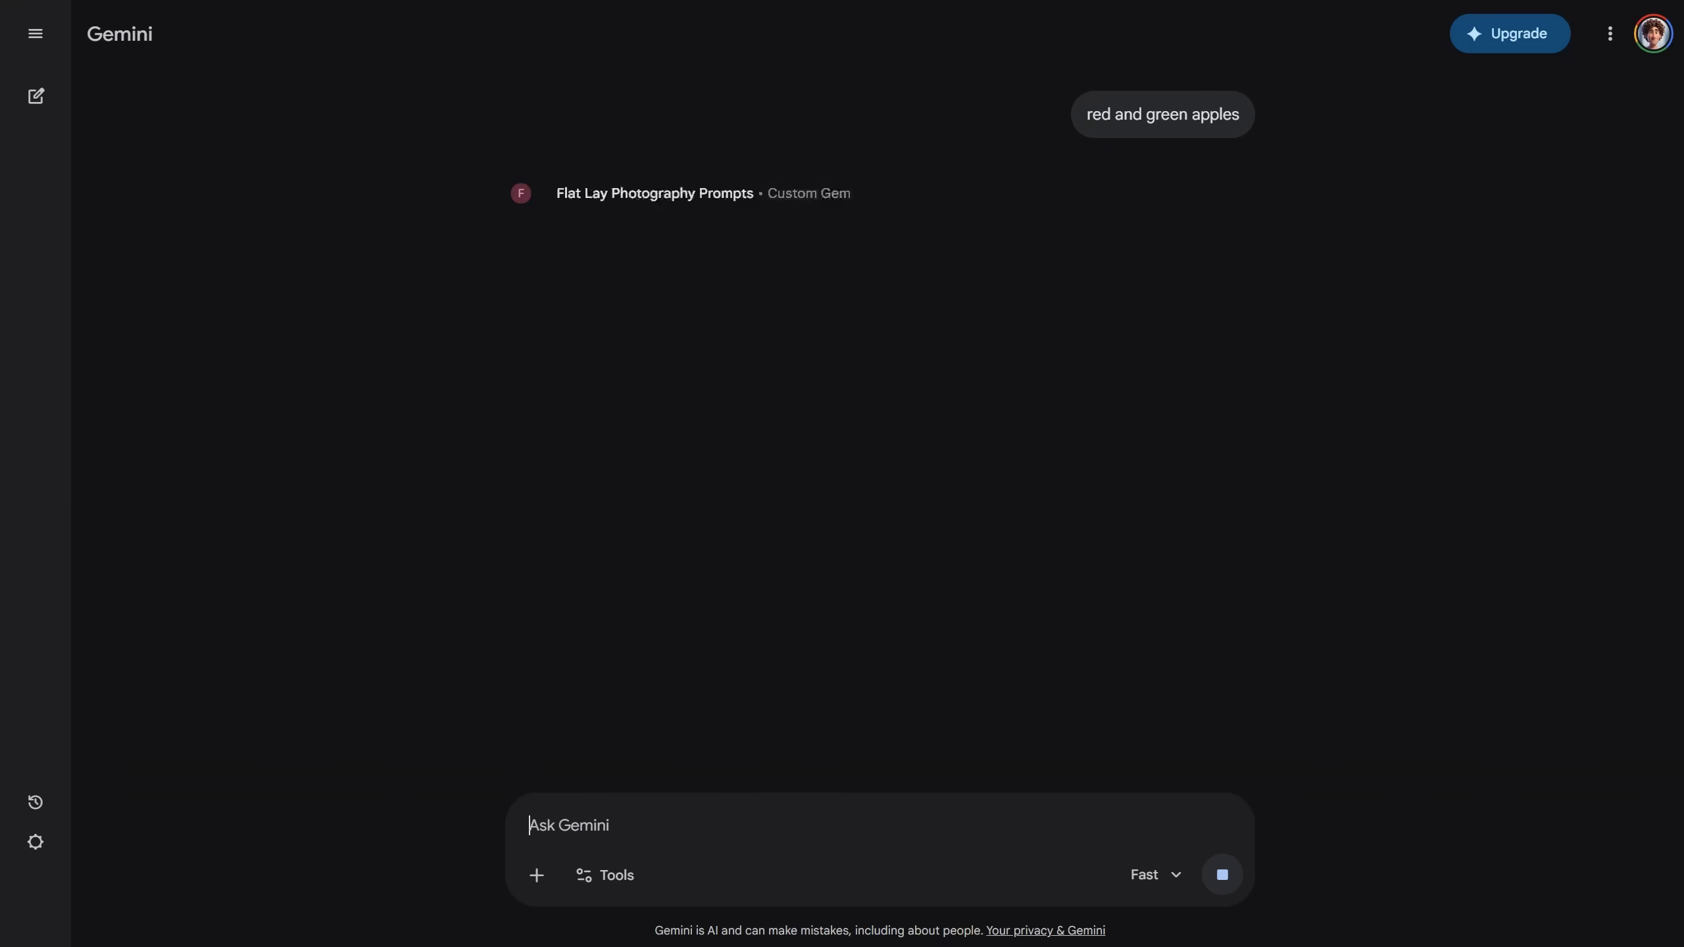
pyautogui.click(669, 727)
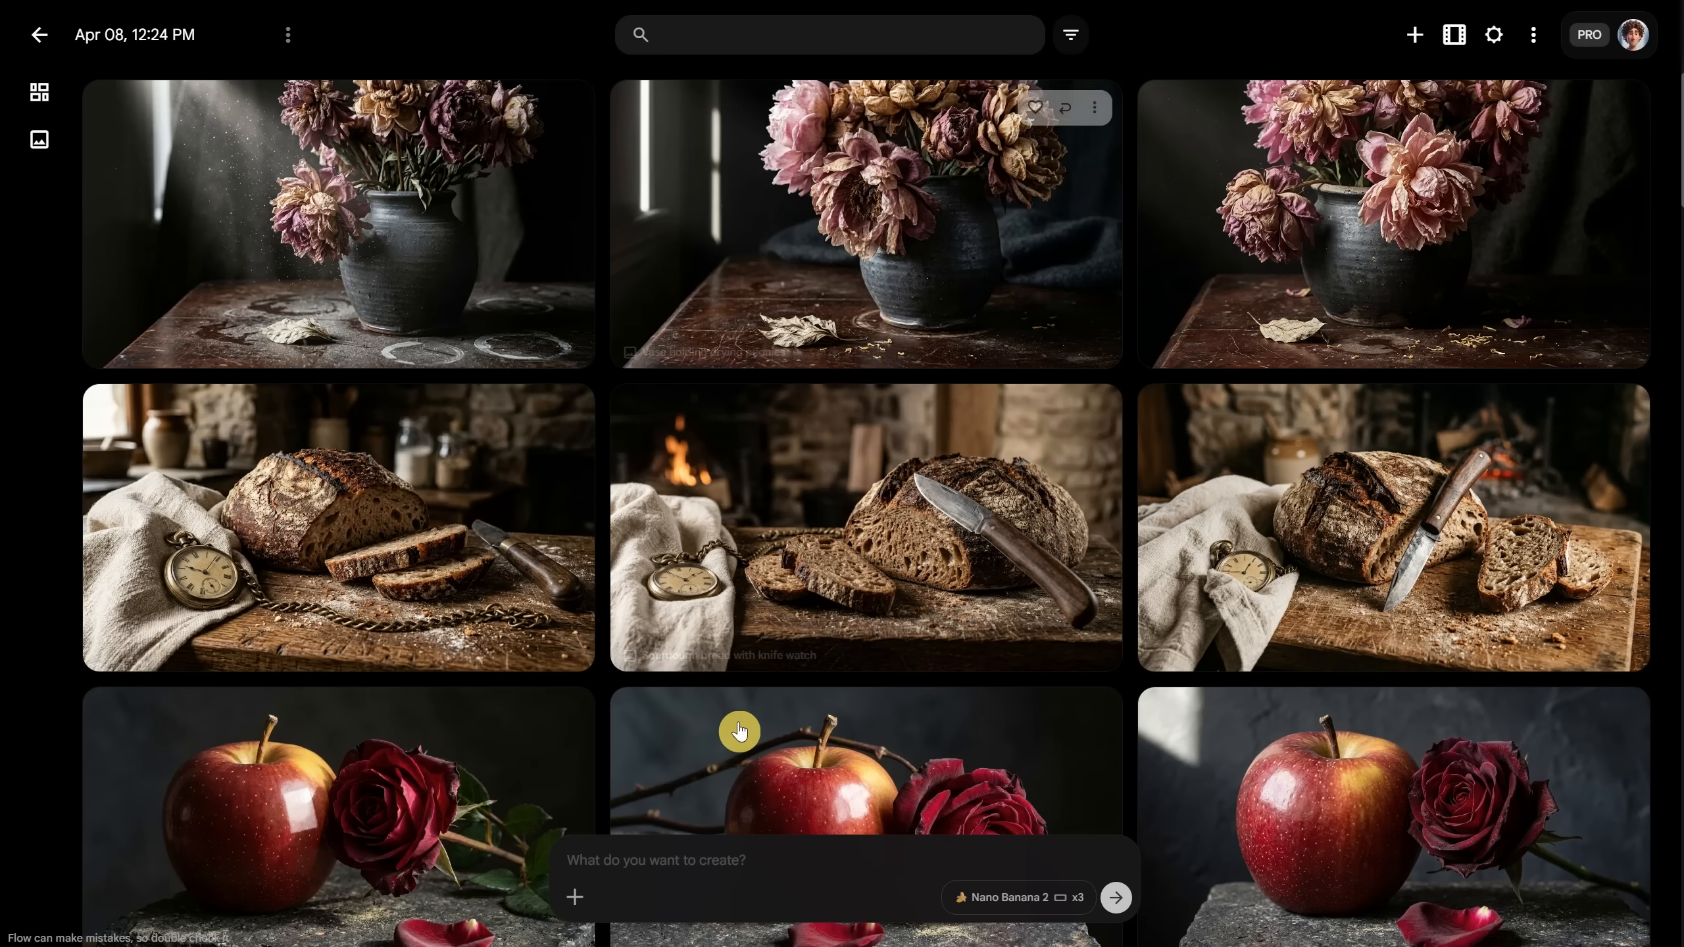
pyautogui.click(728, 861)
pyautogui.hotkey('ctrl', 'v')
pyautogui.press('Return')
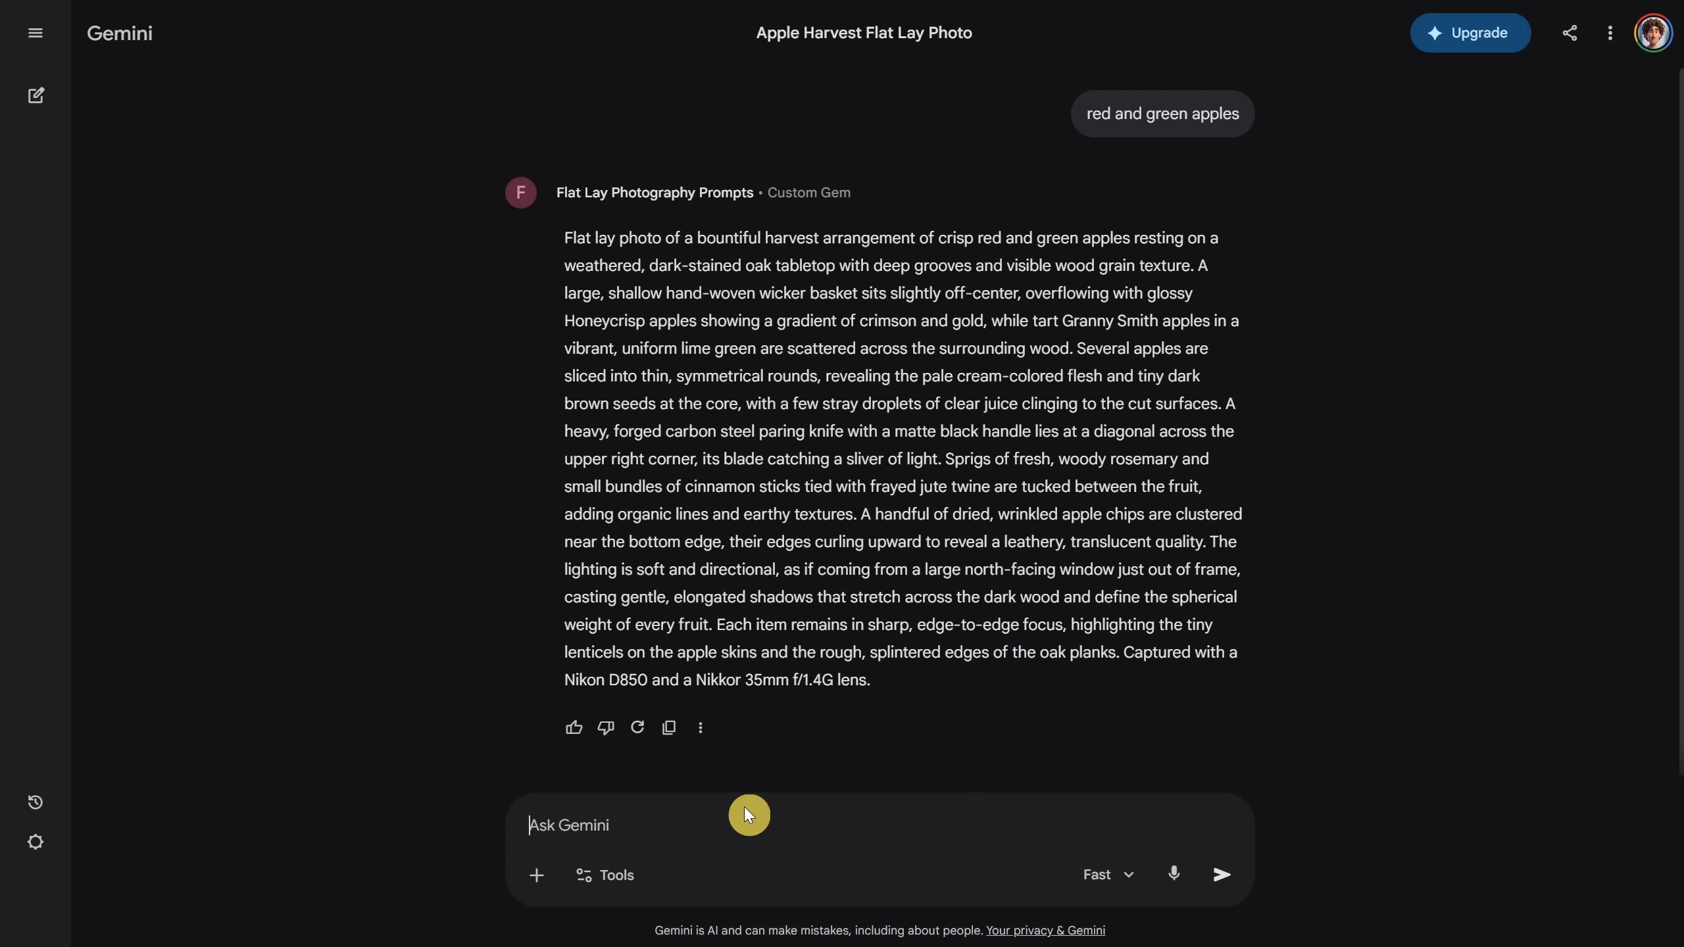
# Step: Request a lipstick, perfume bottle, cloth and flowers flat lay, fixing the typo, and paste it into Flow
pyautogui.write('one lipstic, a')
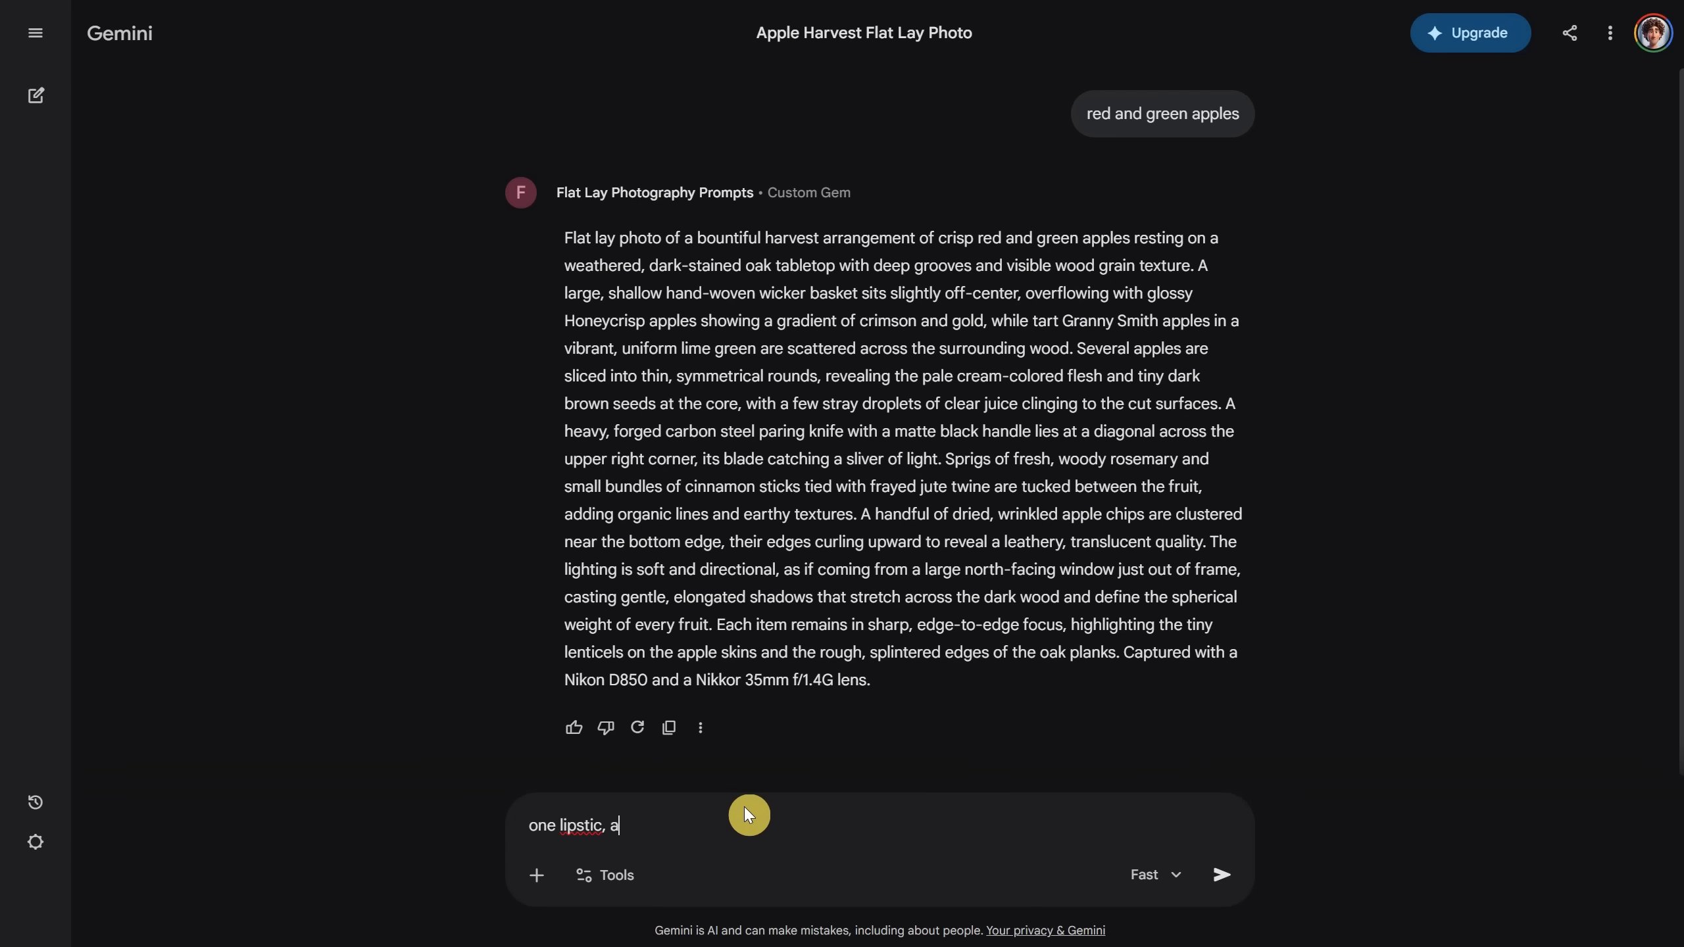
pyautogui.write(' perfume o')
pyautogui.rightClick(568, 815)
pyautogui.click(629, 301)
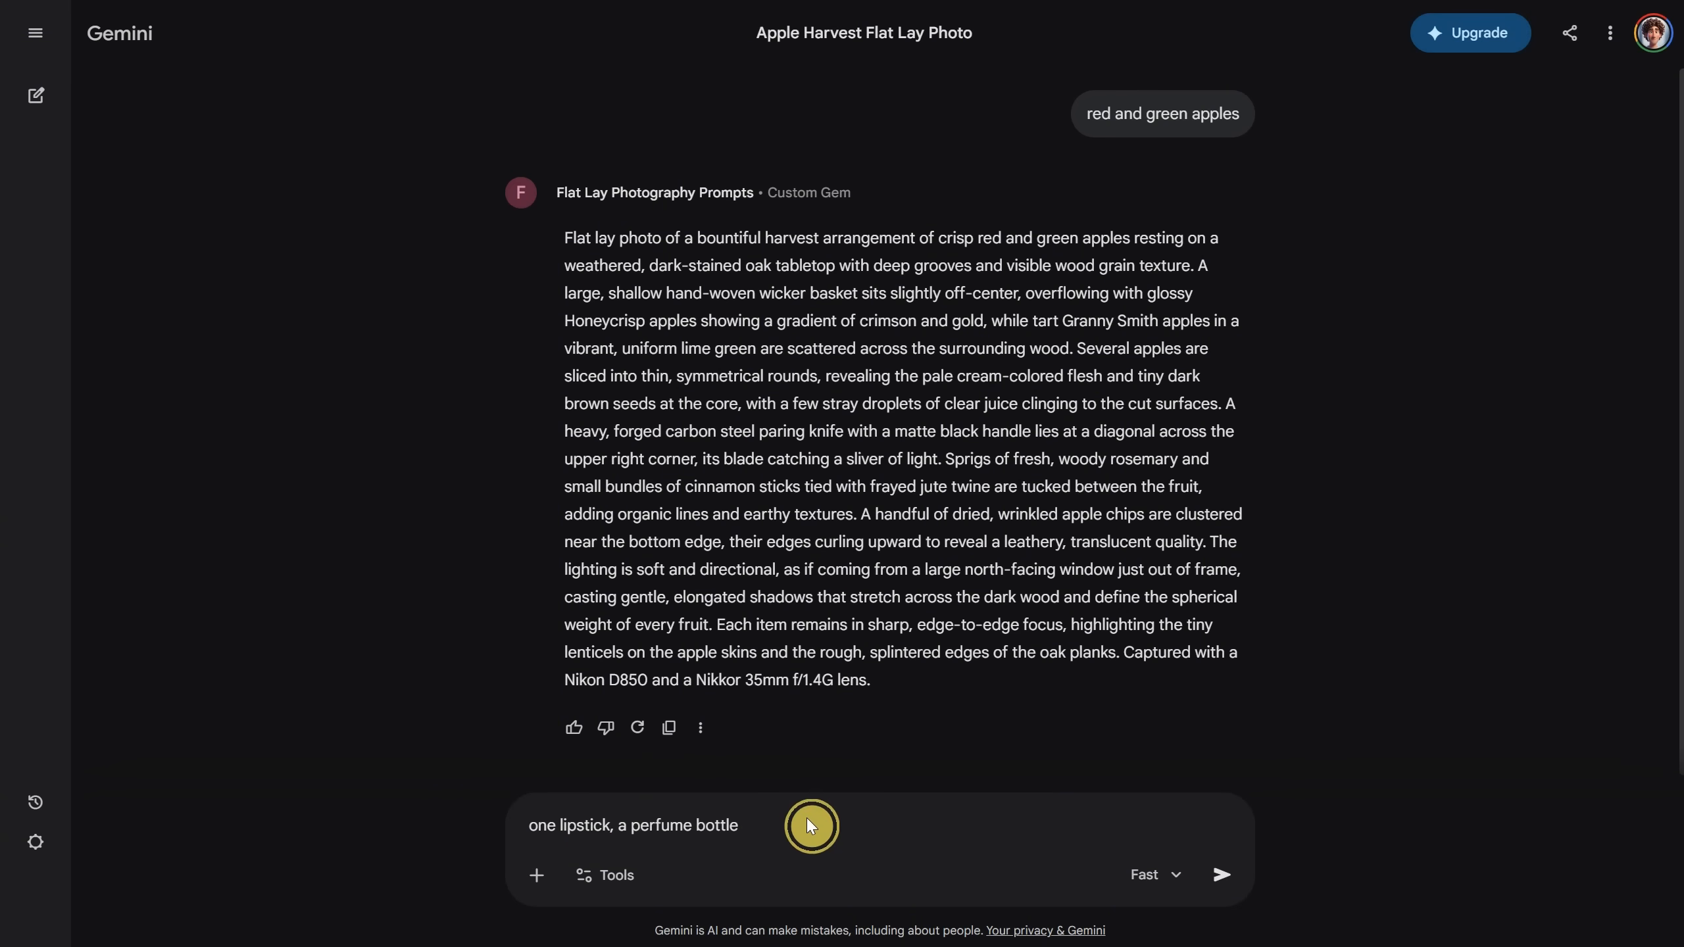
pyautogui.write('ttle, a cloth, some flowers')
pyautogui.press('Return')
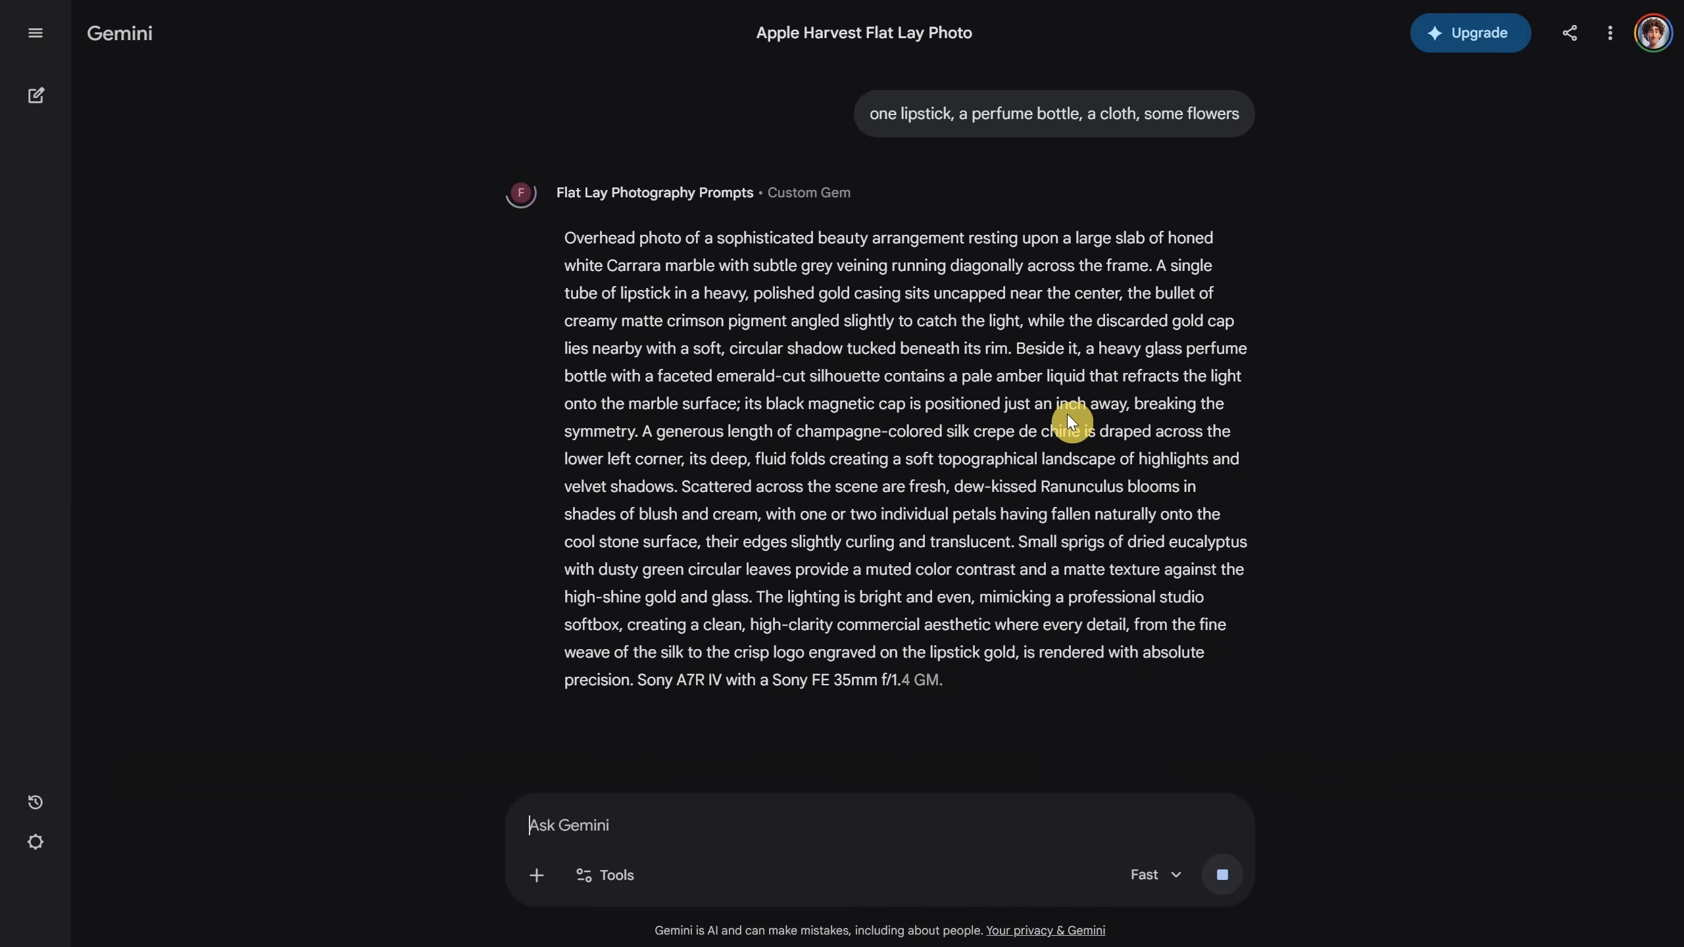
pyautogui.click(669, 730)
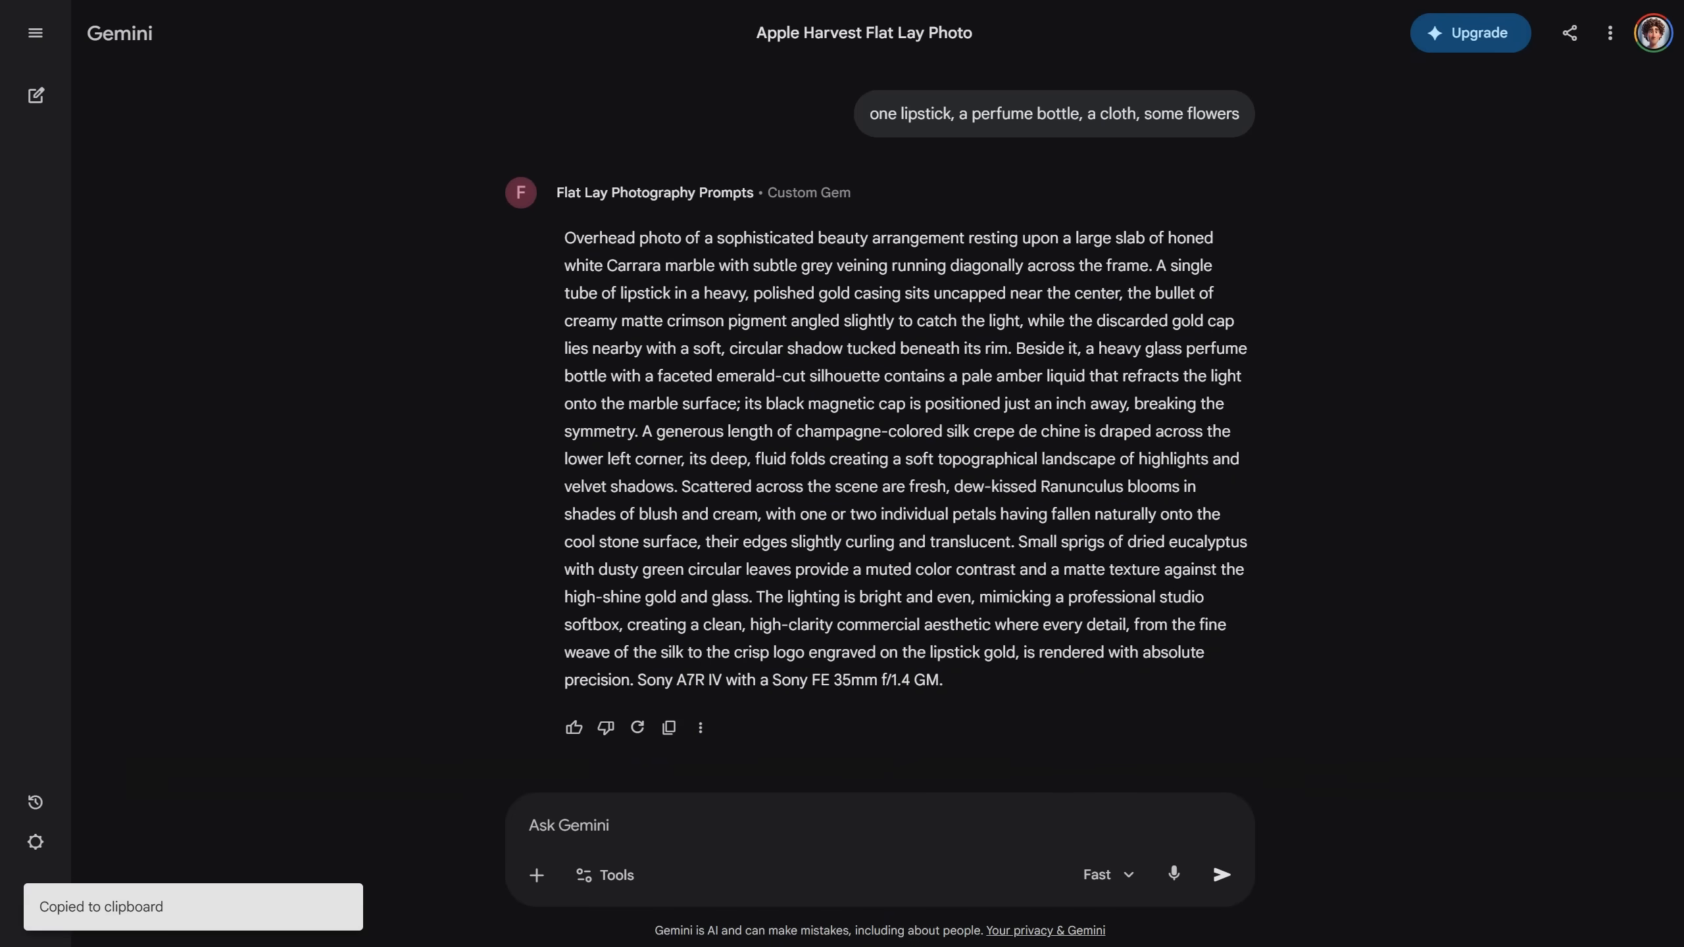
pyautogui.hotkey('ctrl', 'Tab')
pyautogui.click(795, 853)
pyautogui.hotkey('ctrl', 'v')
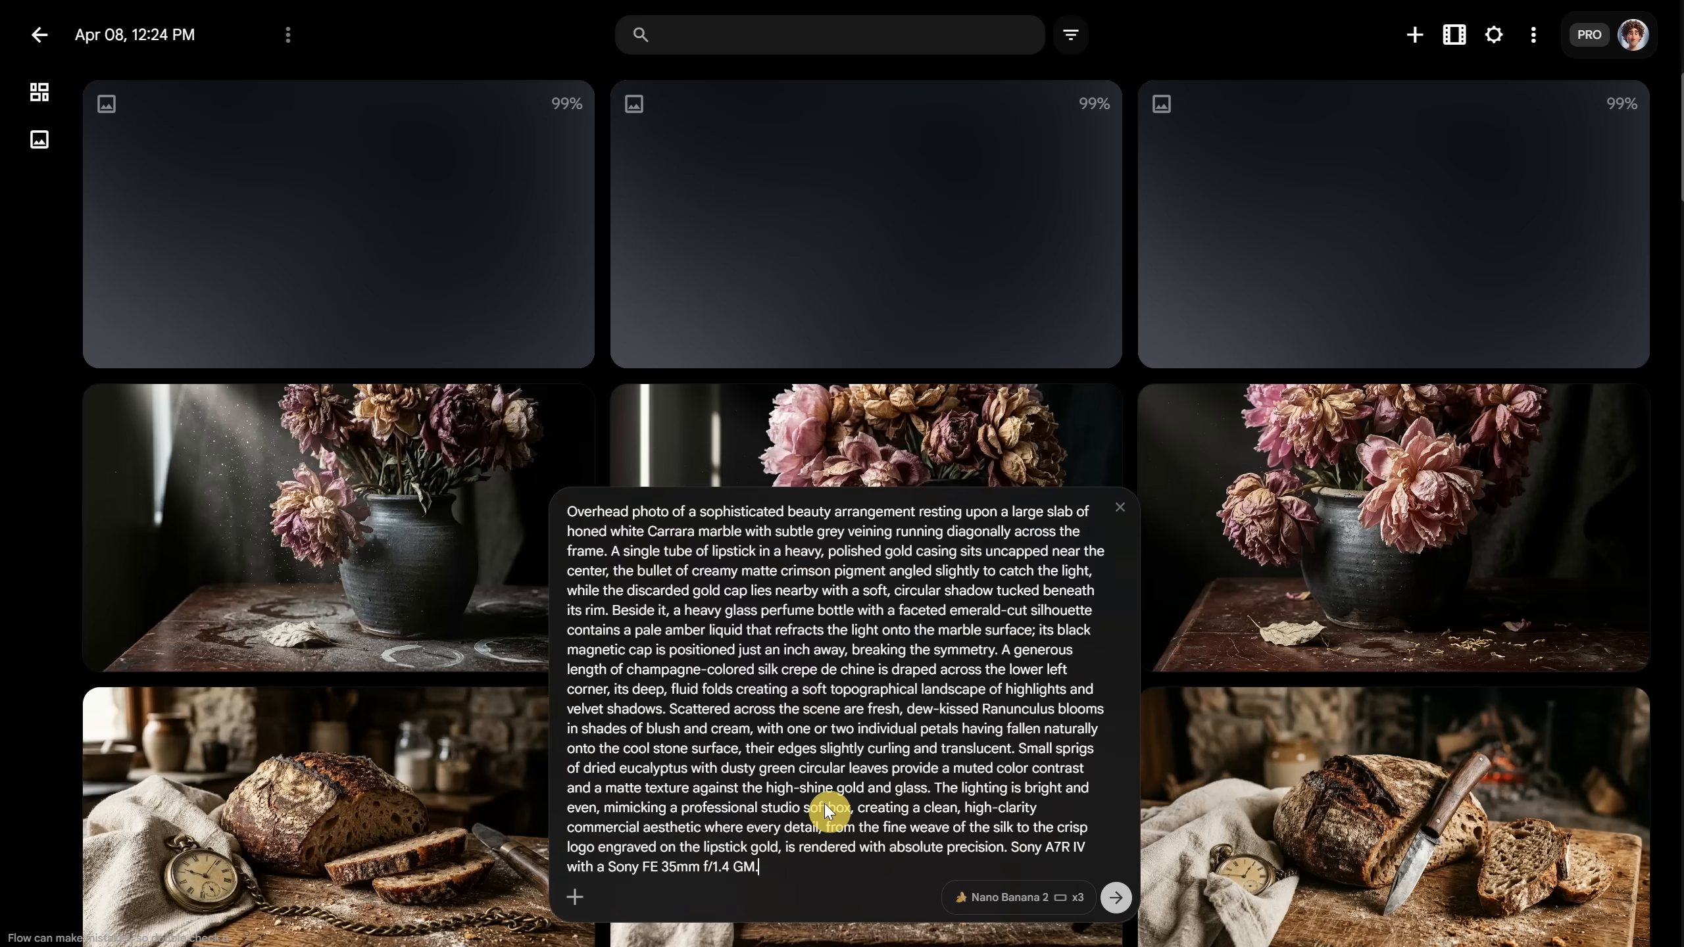
# Step: Generate the lipstick-and-perfume images and browse the three apple flat-lay results
pyautogui.press('Return')
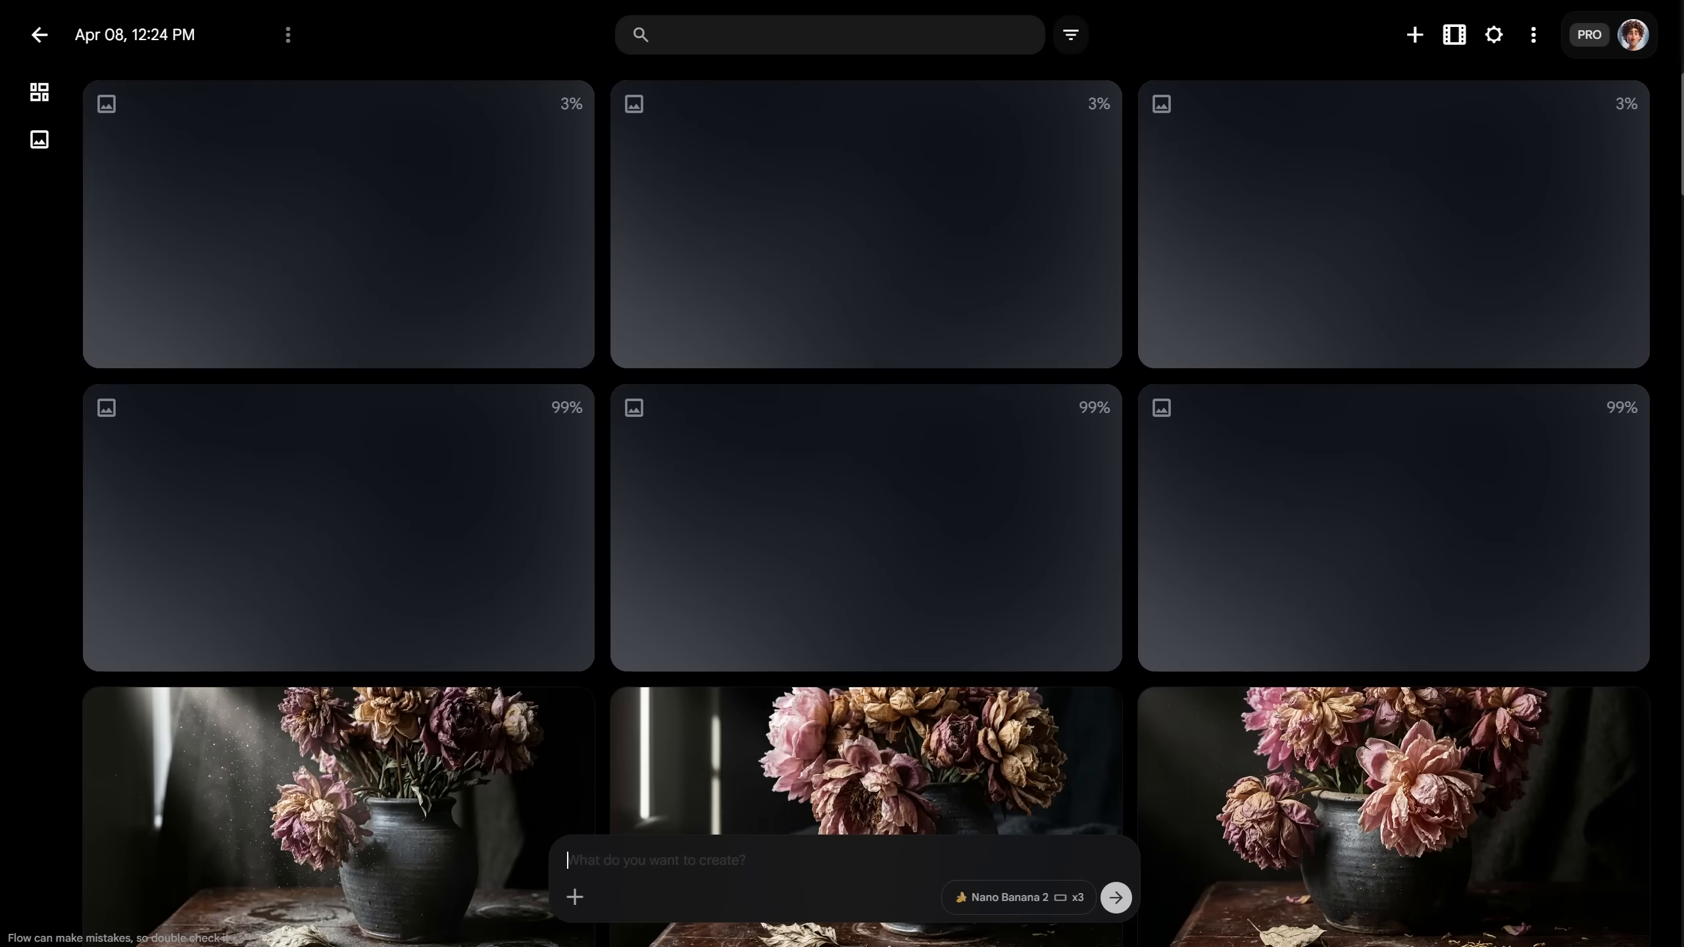
pyautogui.click(291, 560)
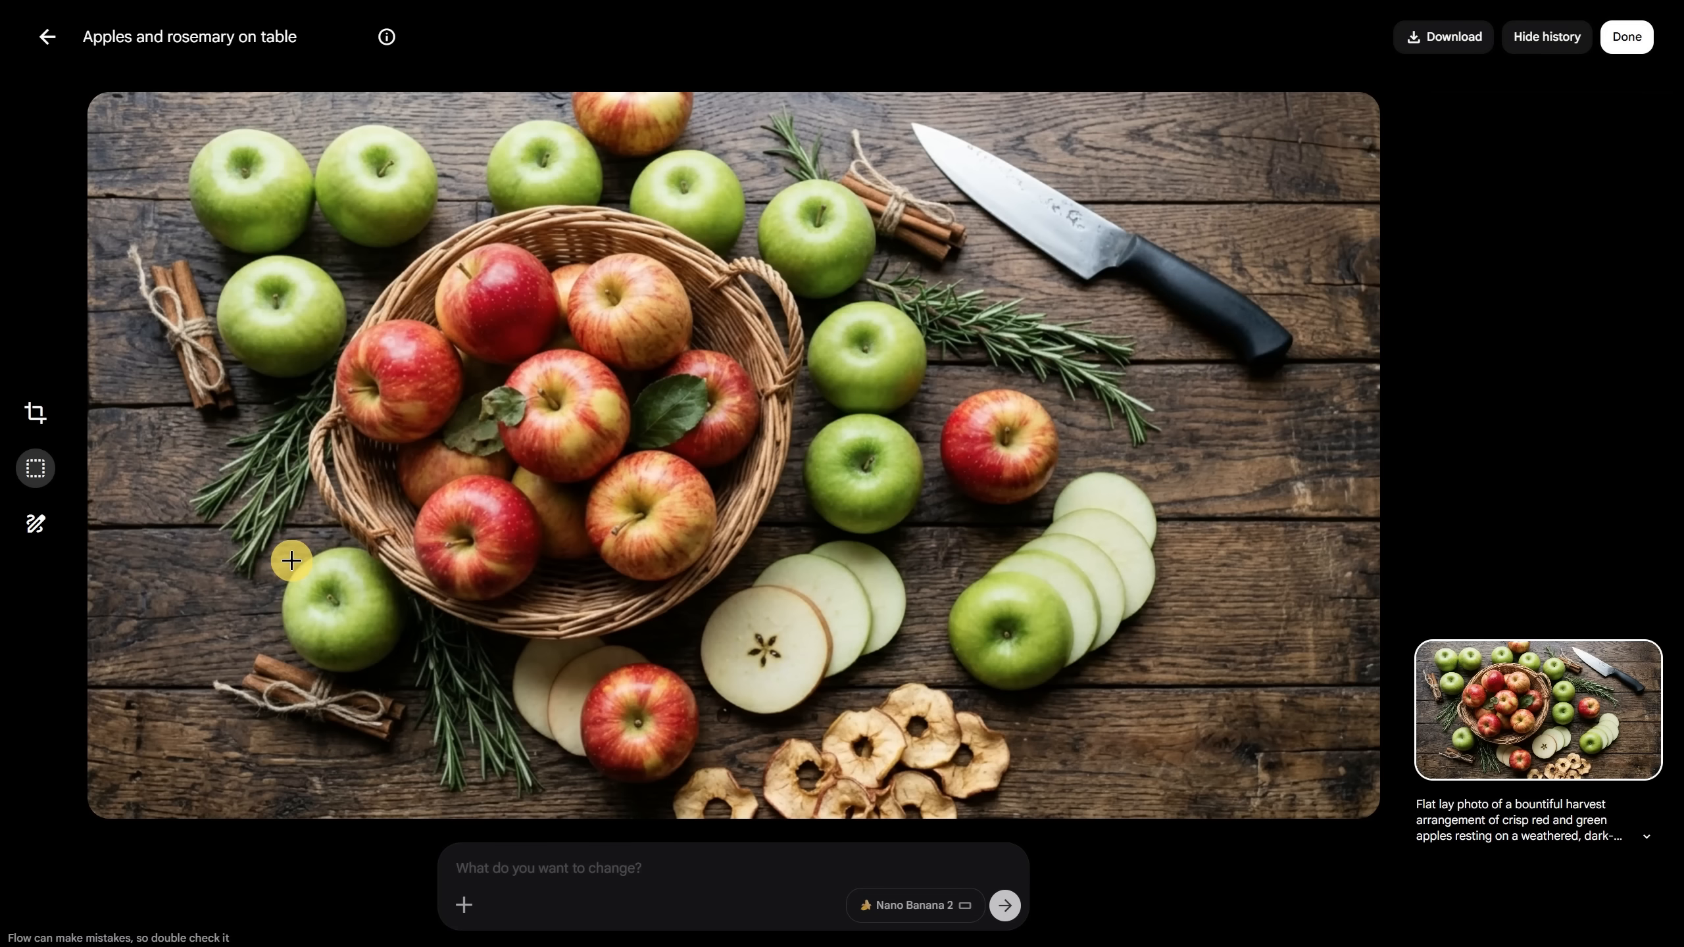
pyautogui.press('Right')
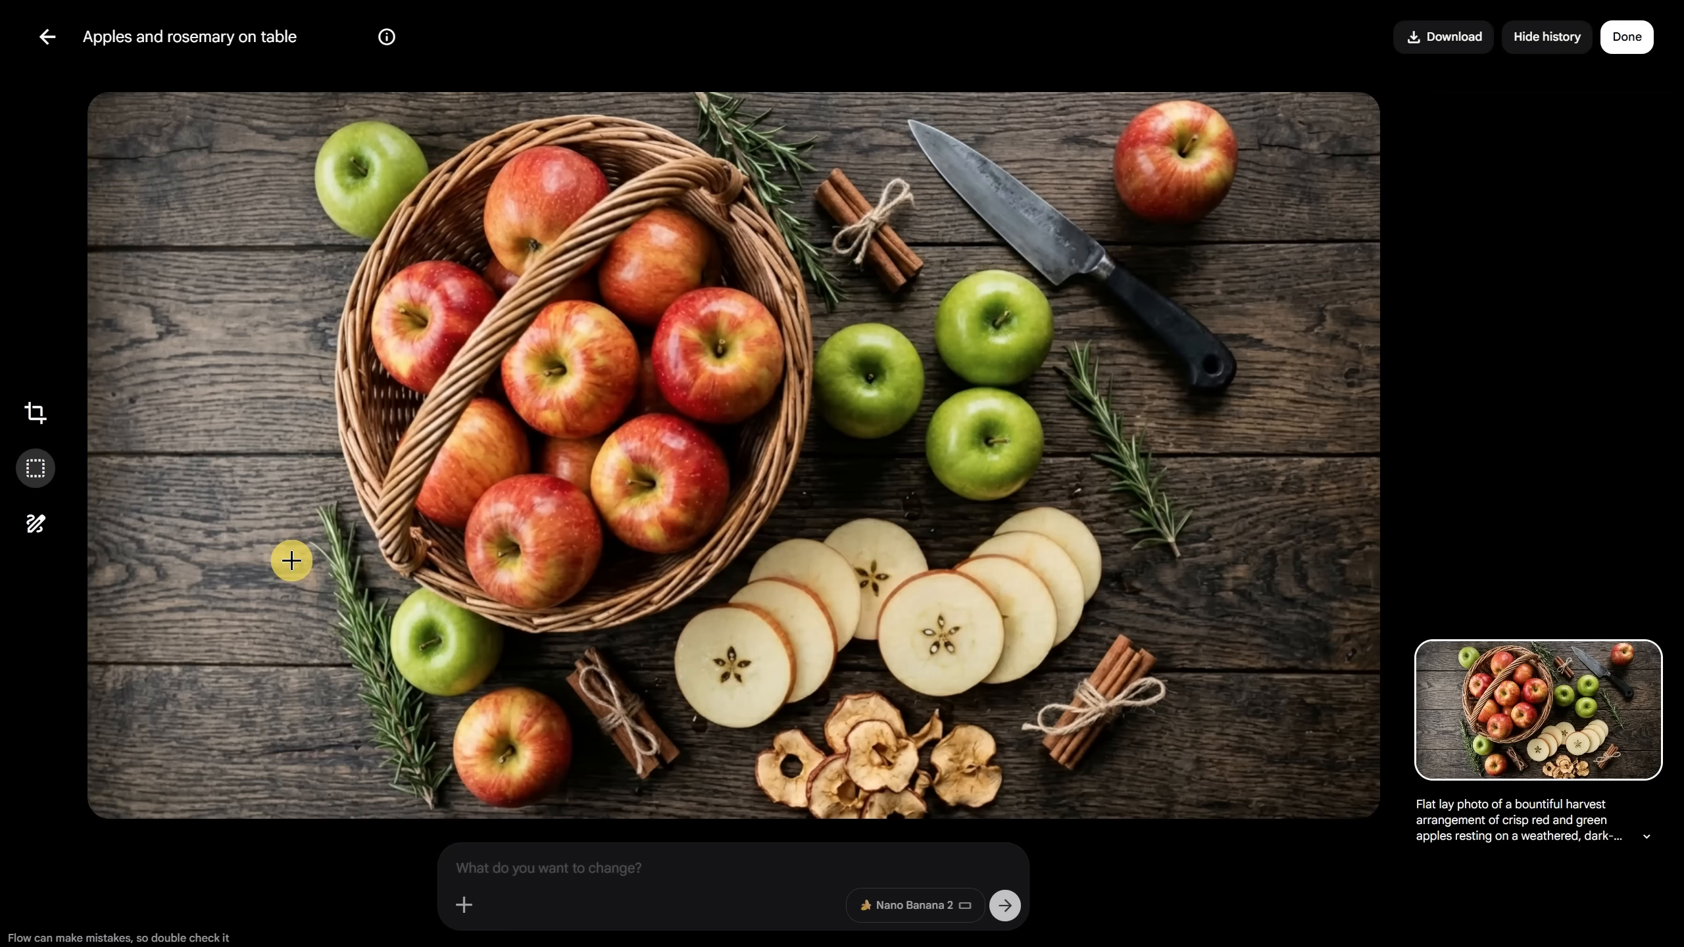
pyautogui.press('Right')
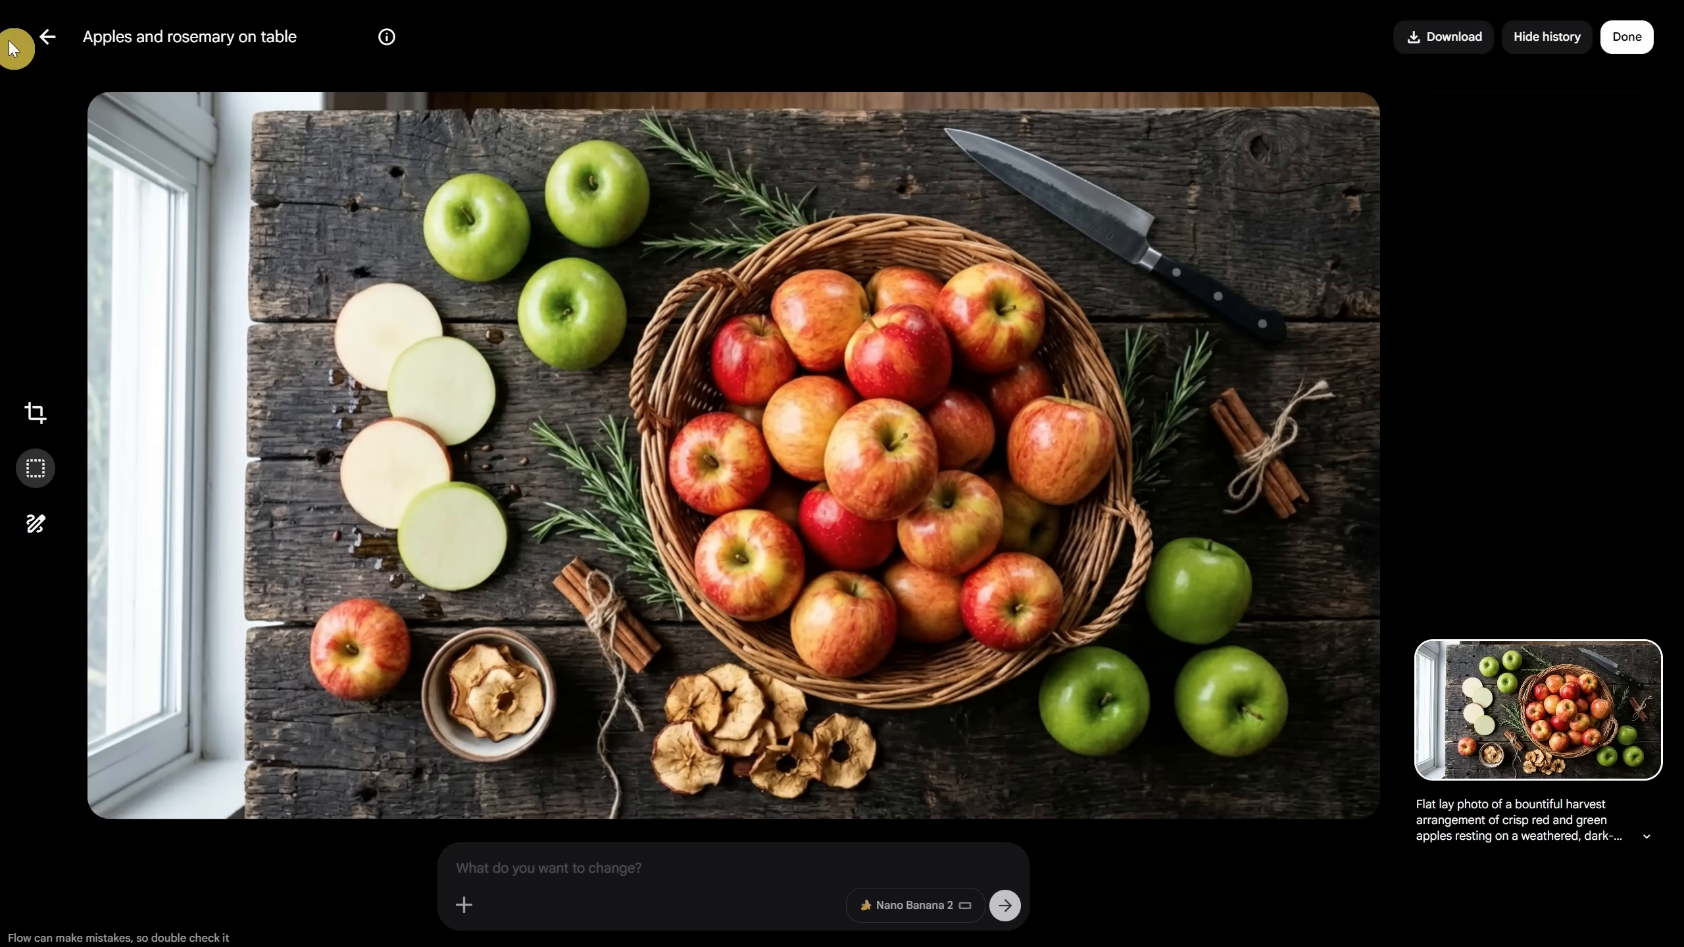
pyautogui.click(44, 36)
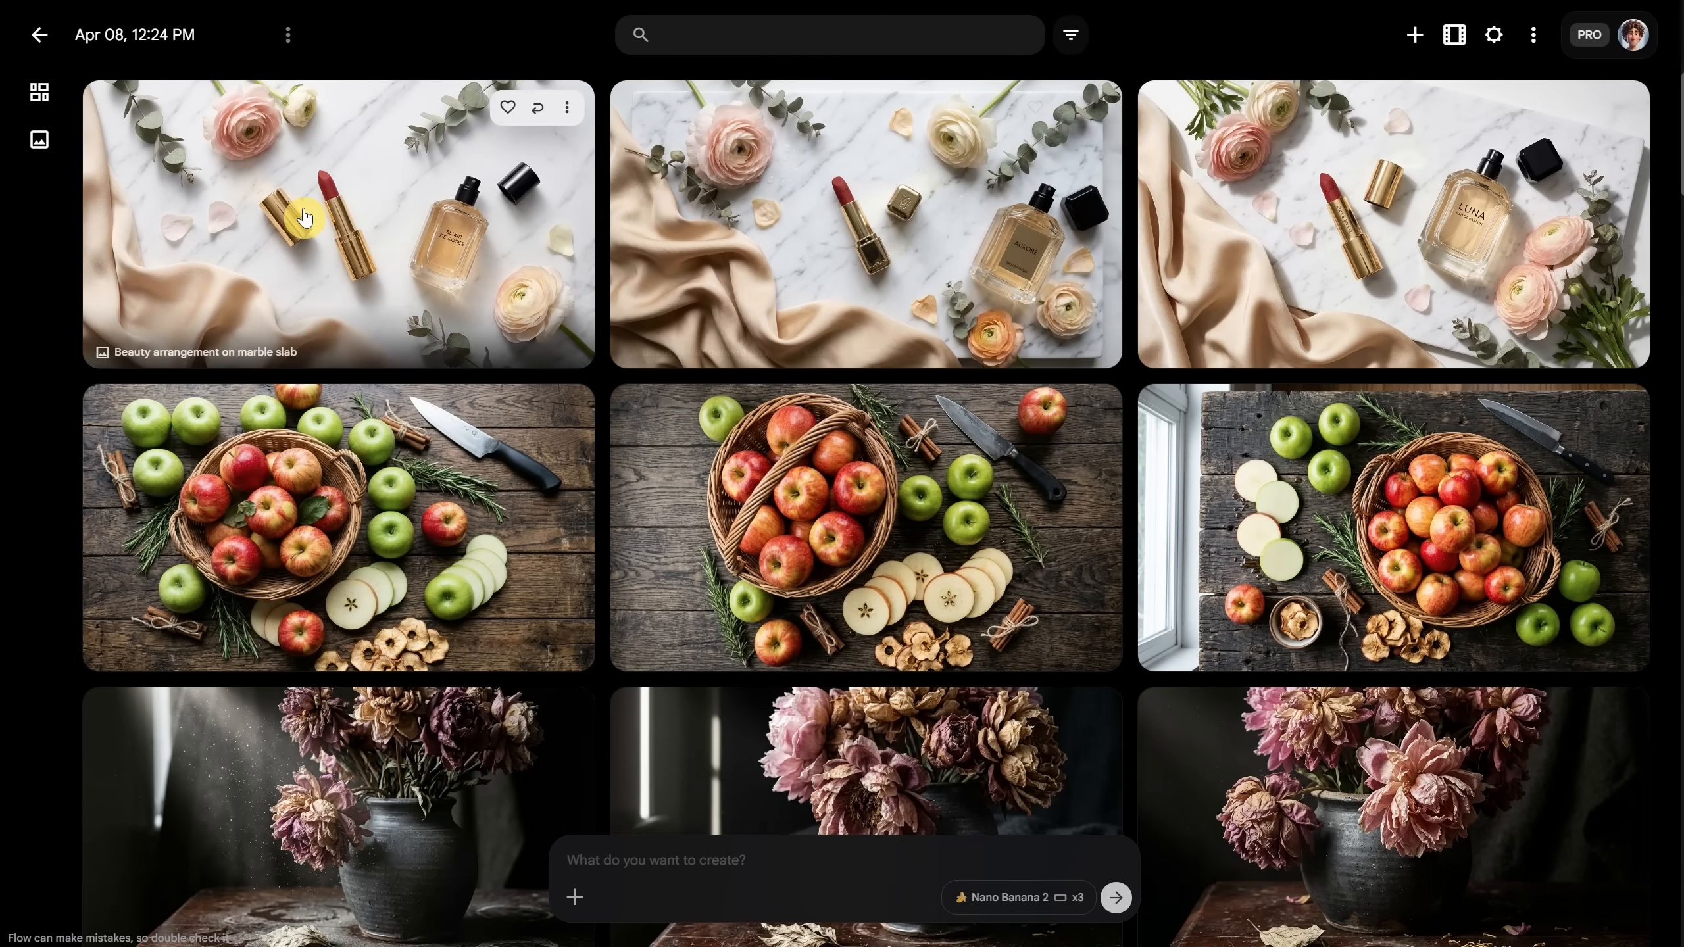
# Step: Browse the lipstick-and-perfume marble slab flat-lay images
pyautogui.click(282, 203)
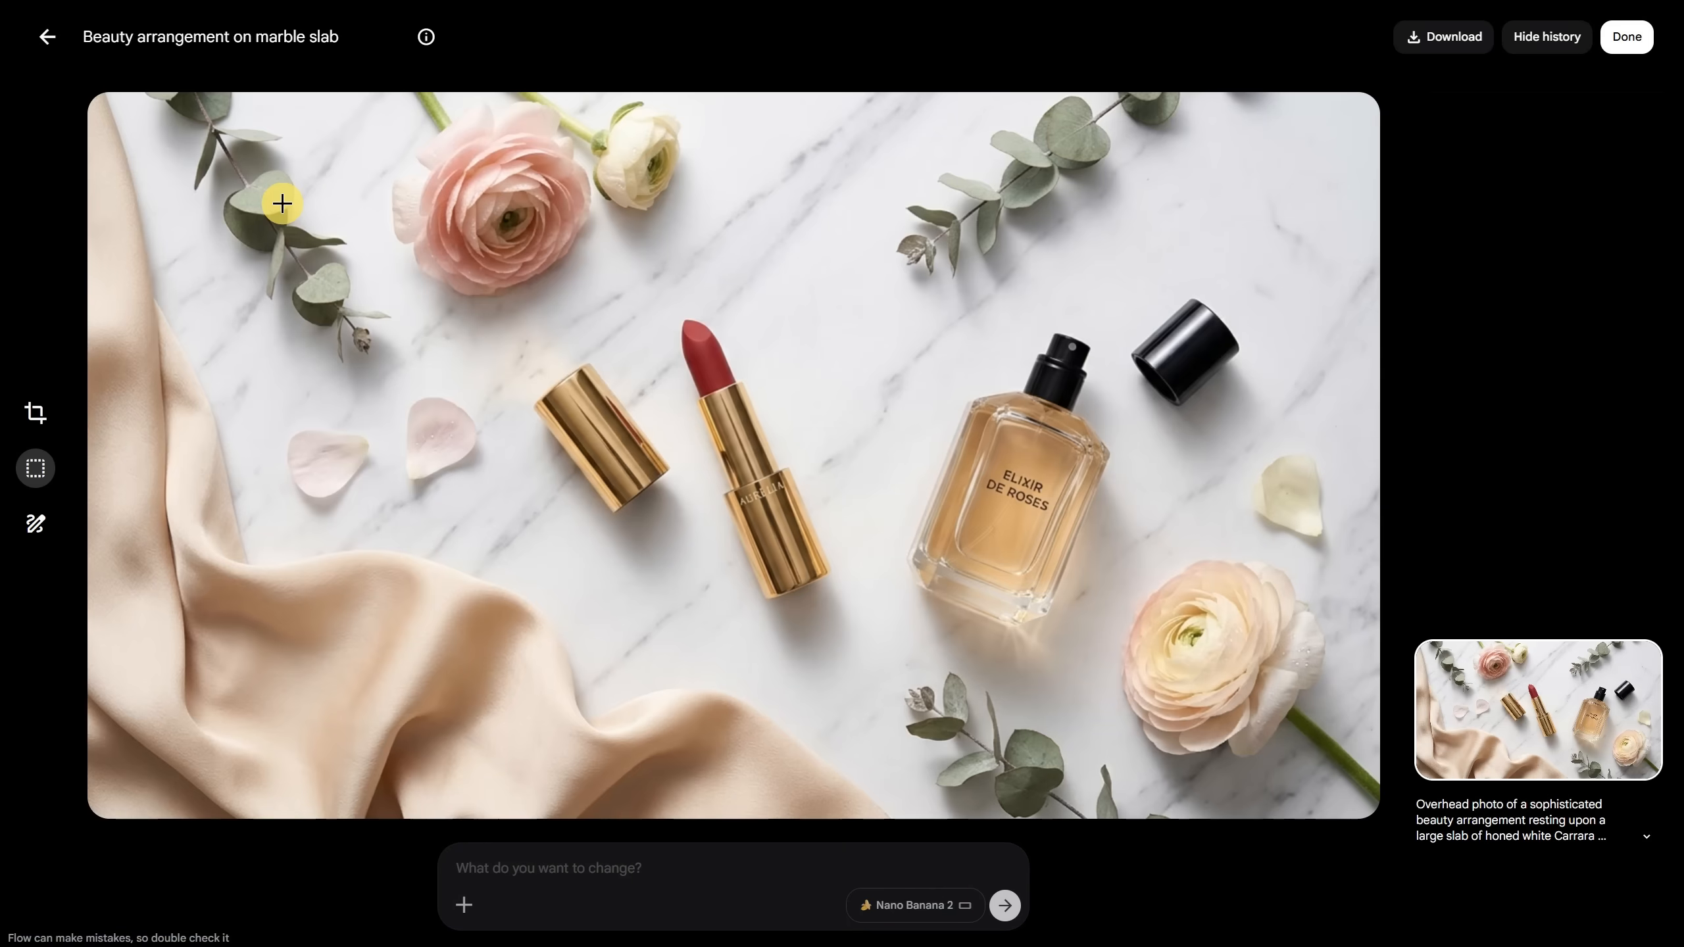
pyautogui.press('Right')
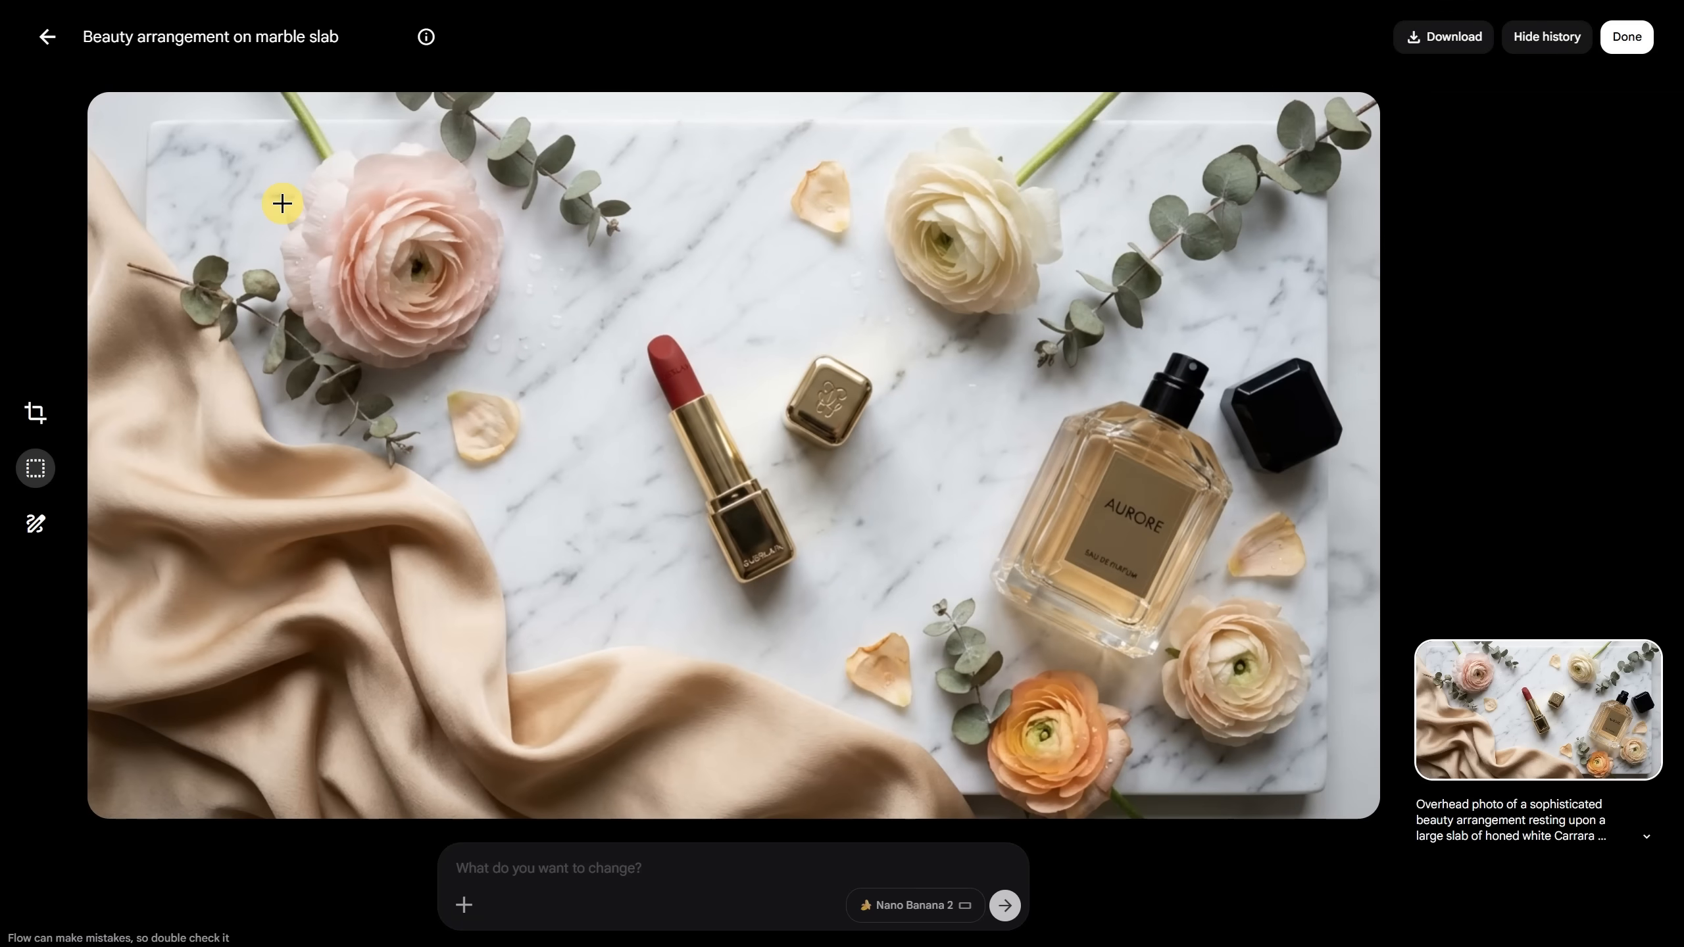
pyautogui.press('Right')
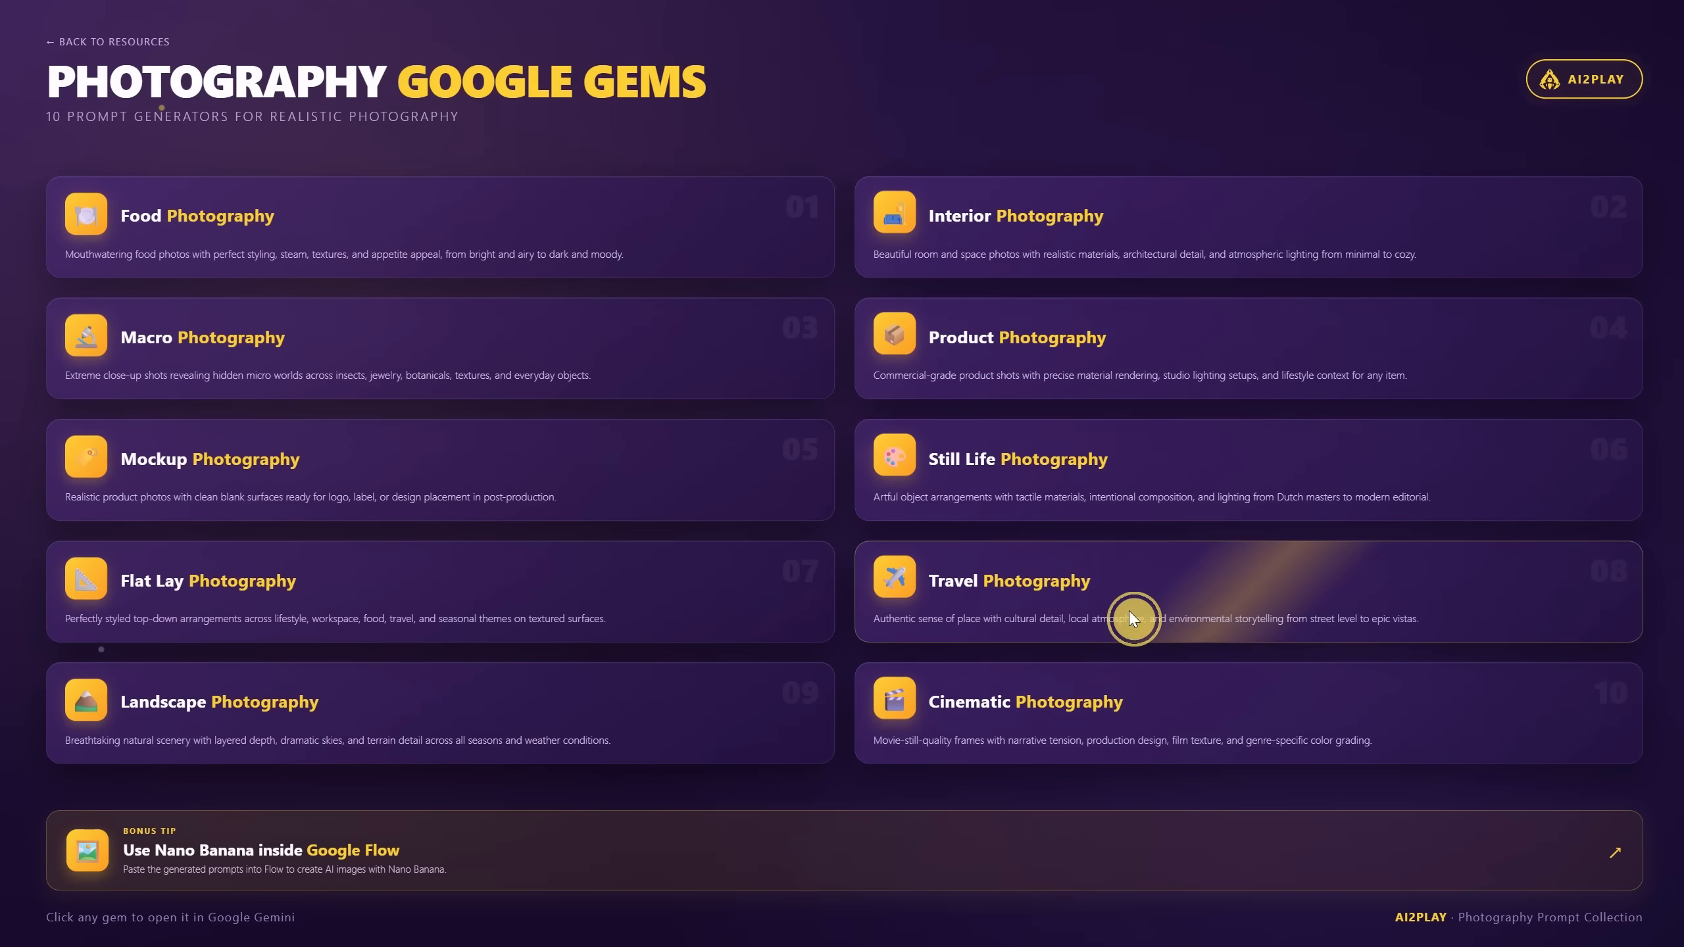
# Step: Get a Travel Photography gem prompt for 'indonezia, jungle, waterfall, morning' and generate it in Flow
pyautogui.click(1128, 623)
pyautogui.write('indonezia, jungle,')
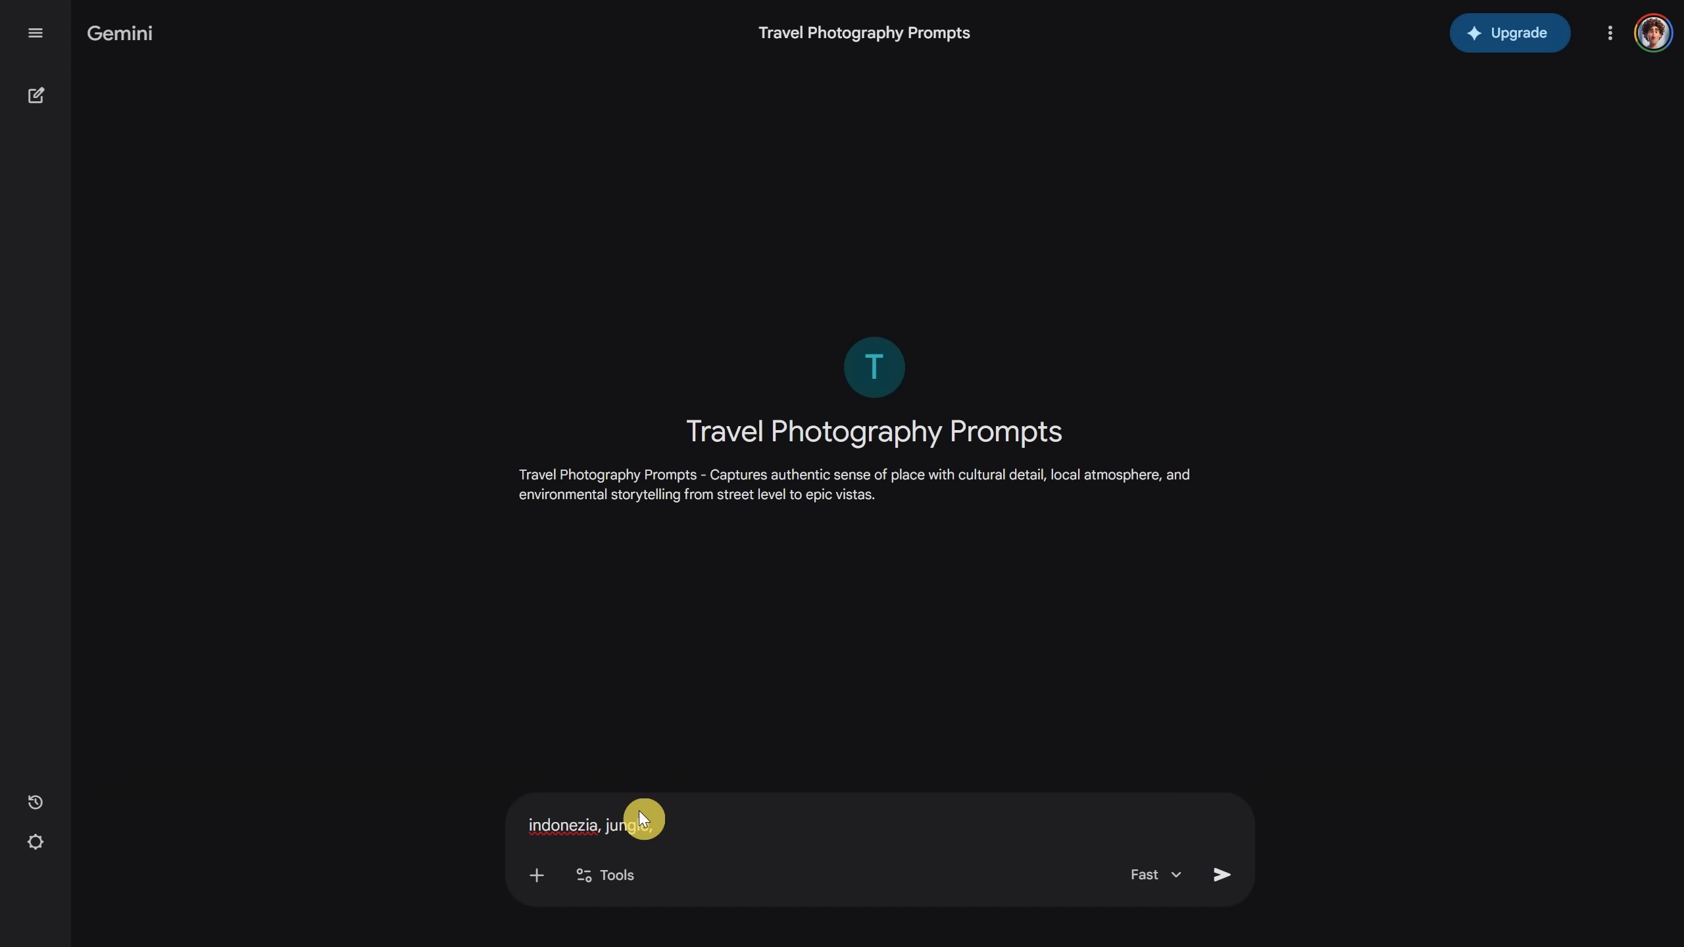
pyautogui.write(' waterfall, morning')
pyautogui.press('Return')
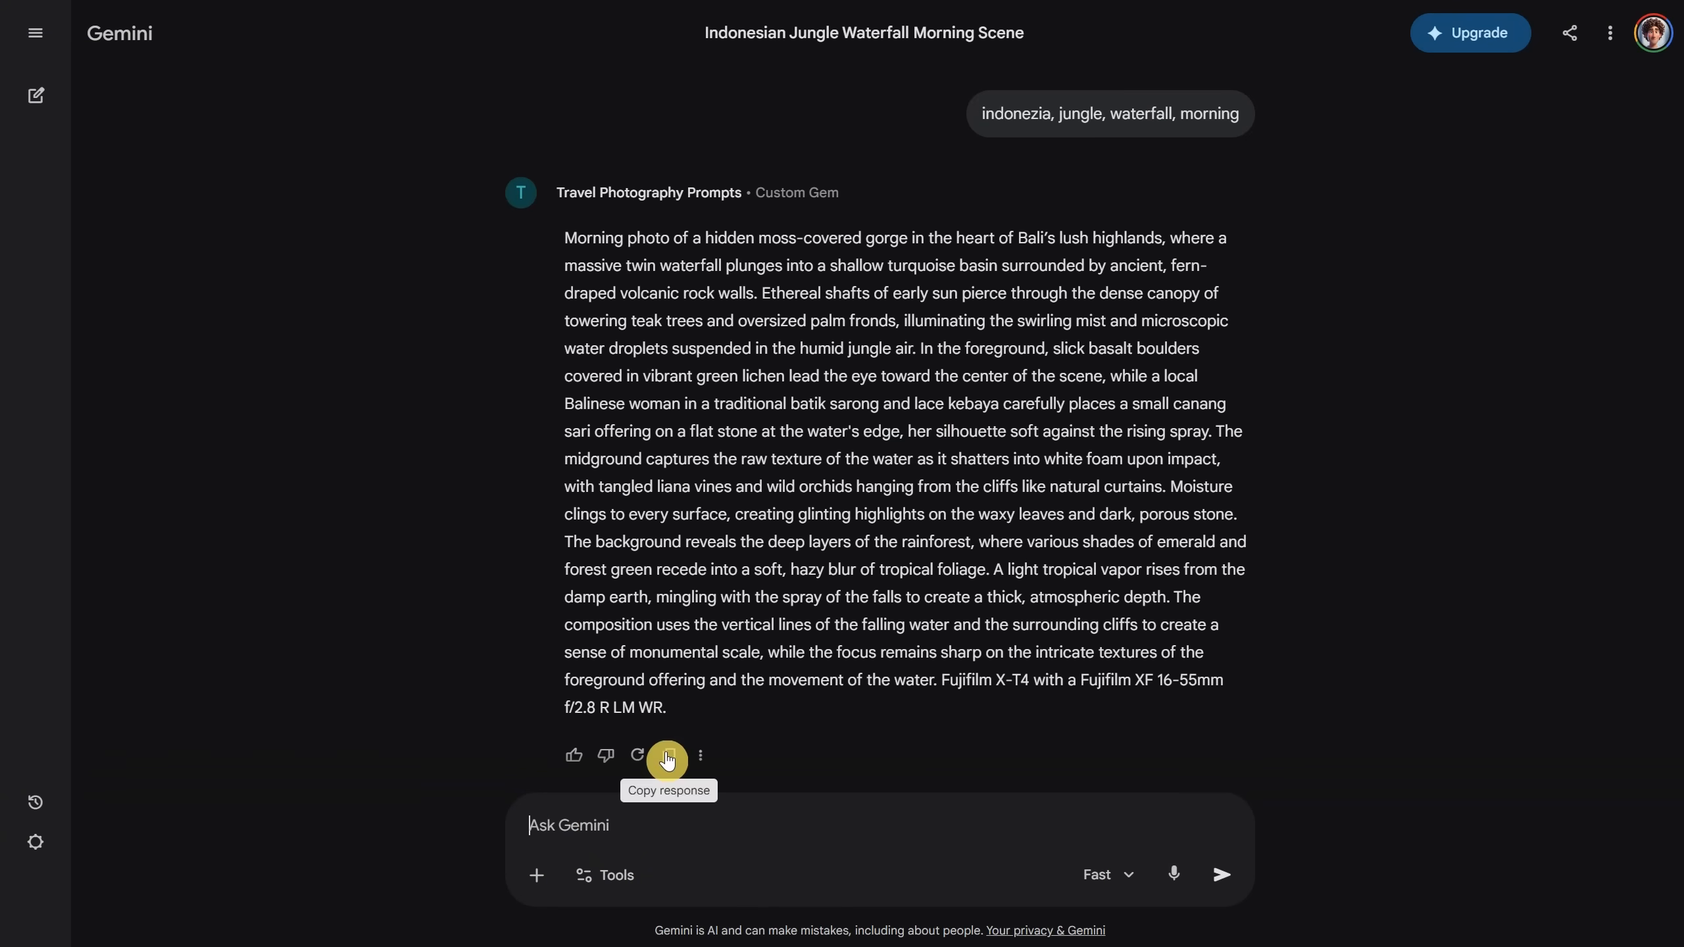
pyautogui.click(669, 756)
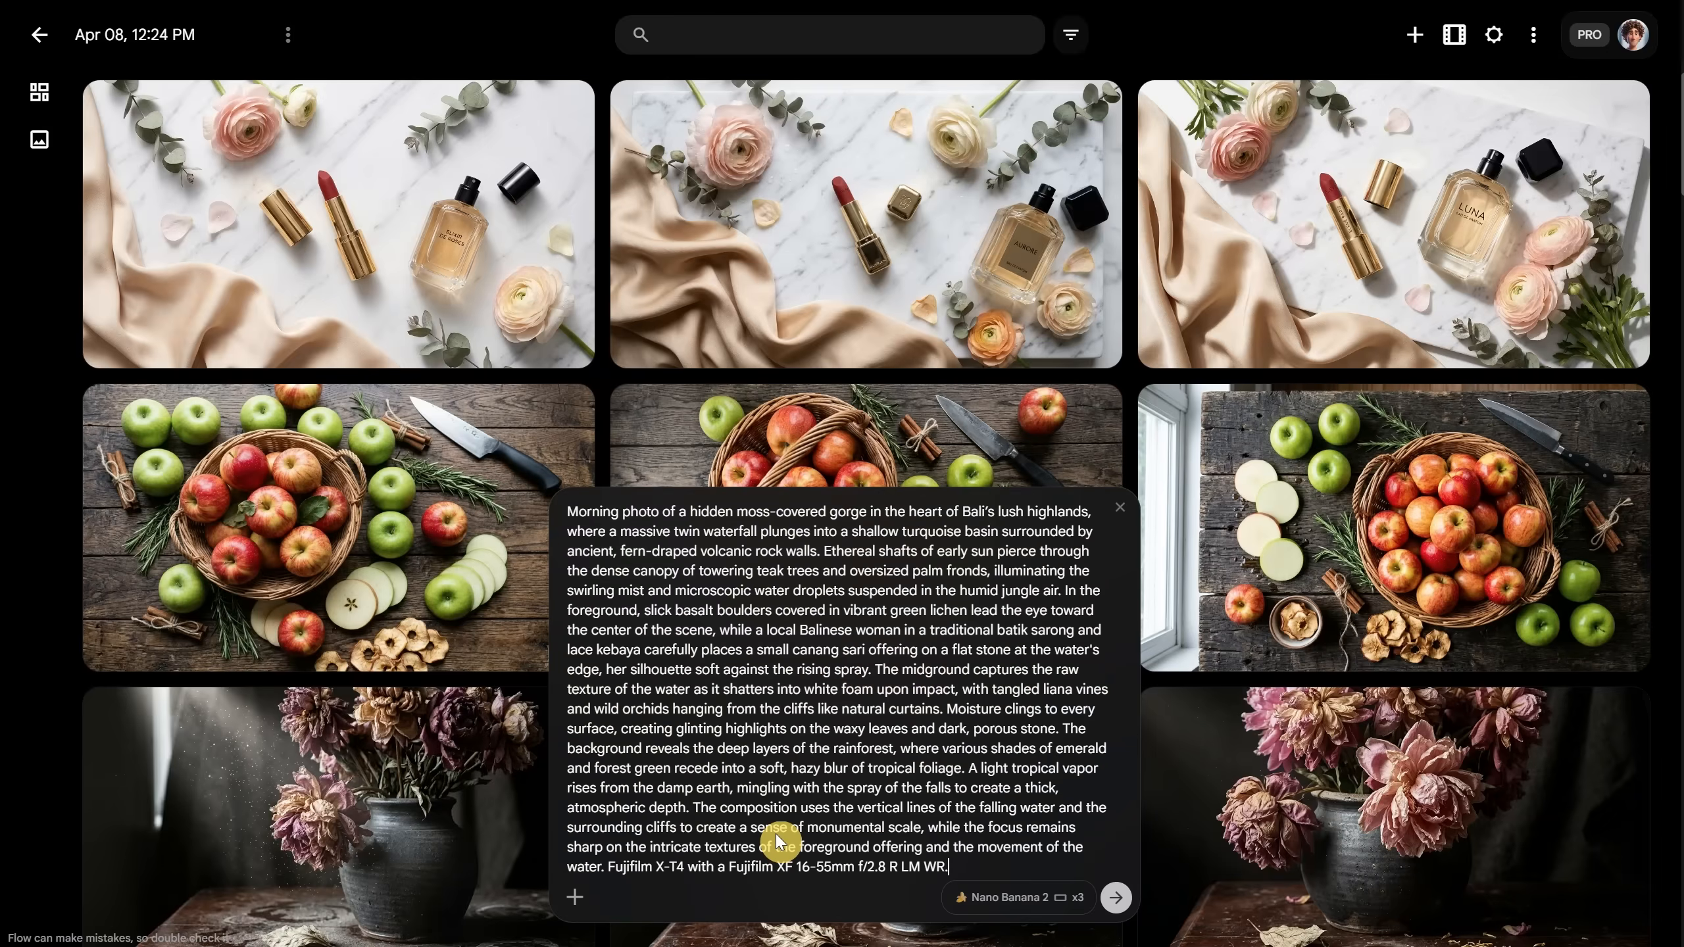
pyautogui.press('Return')
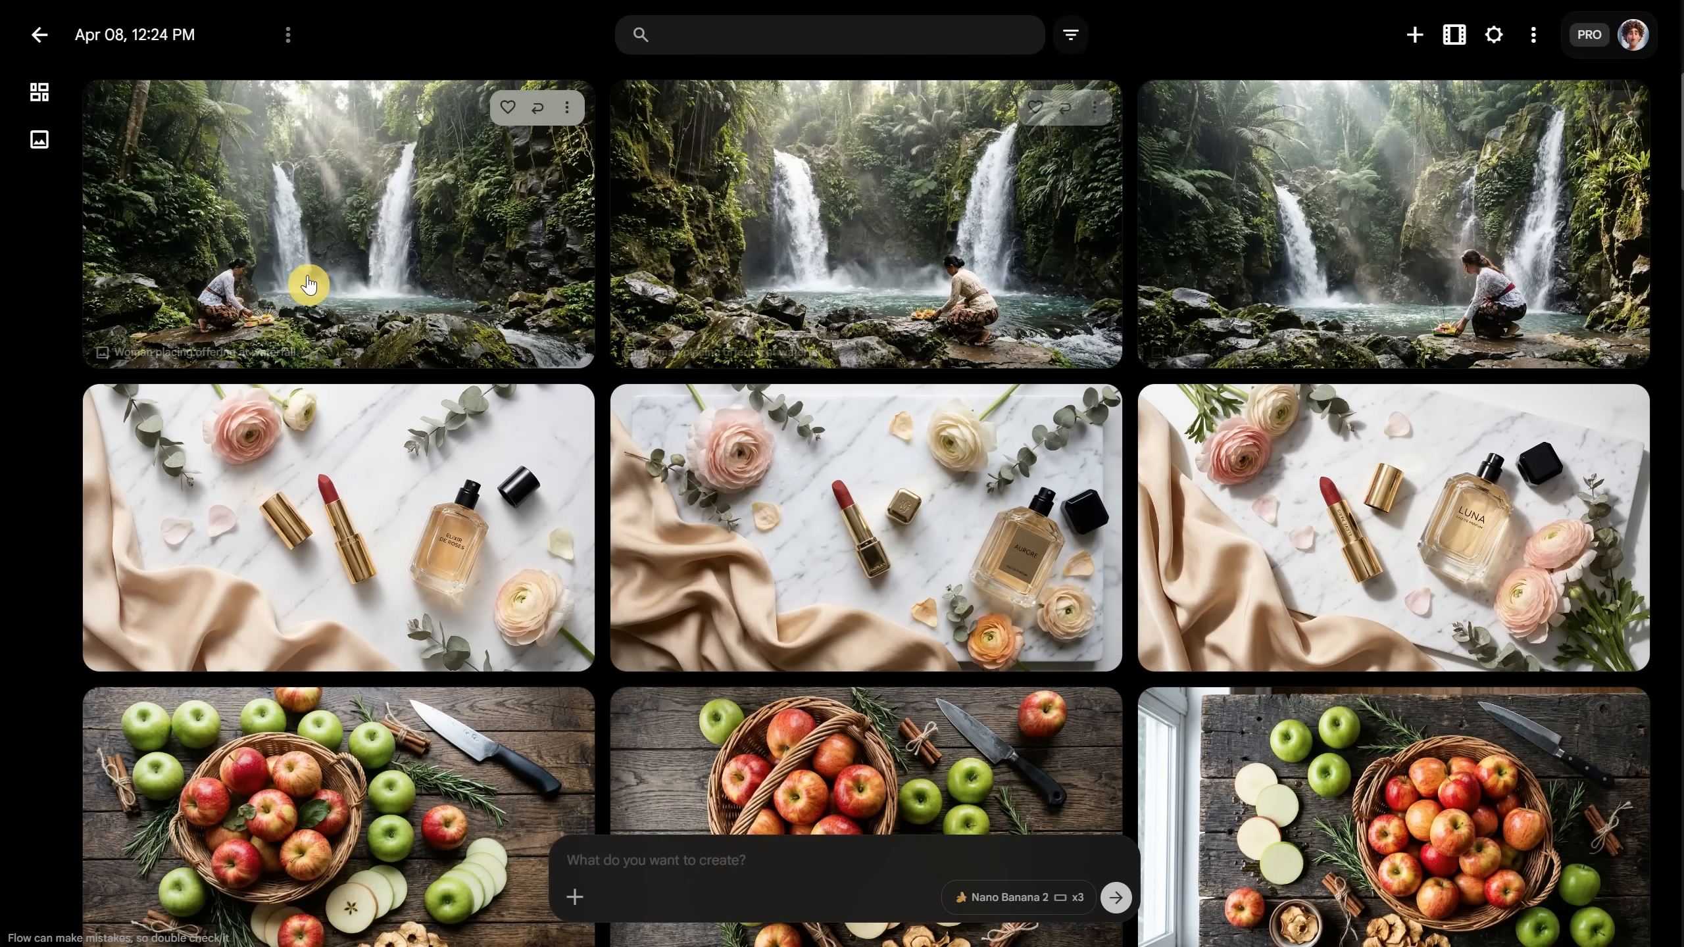
# Step: Browse the generated waterfall image variants up close
pyautogui.click(326, 258)
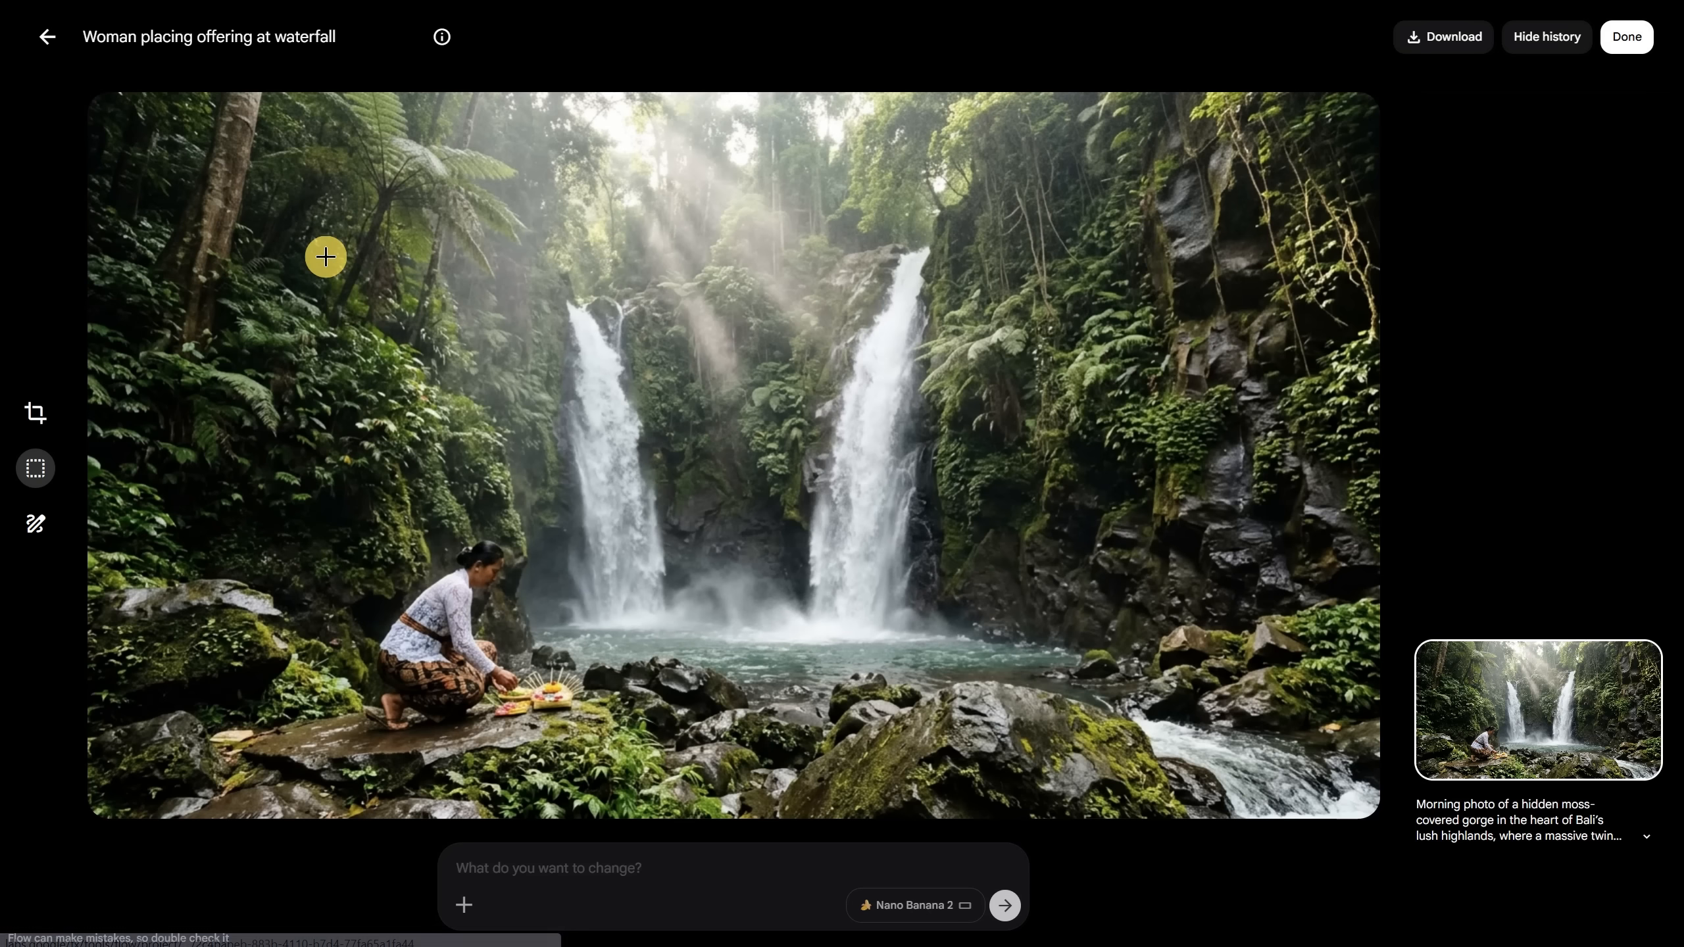
pyautogui.press('Right')
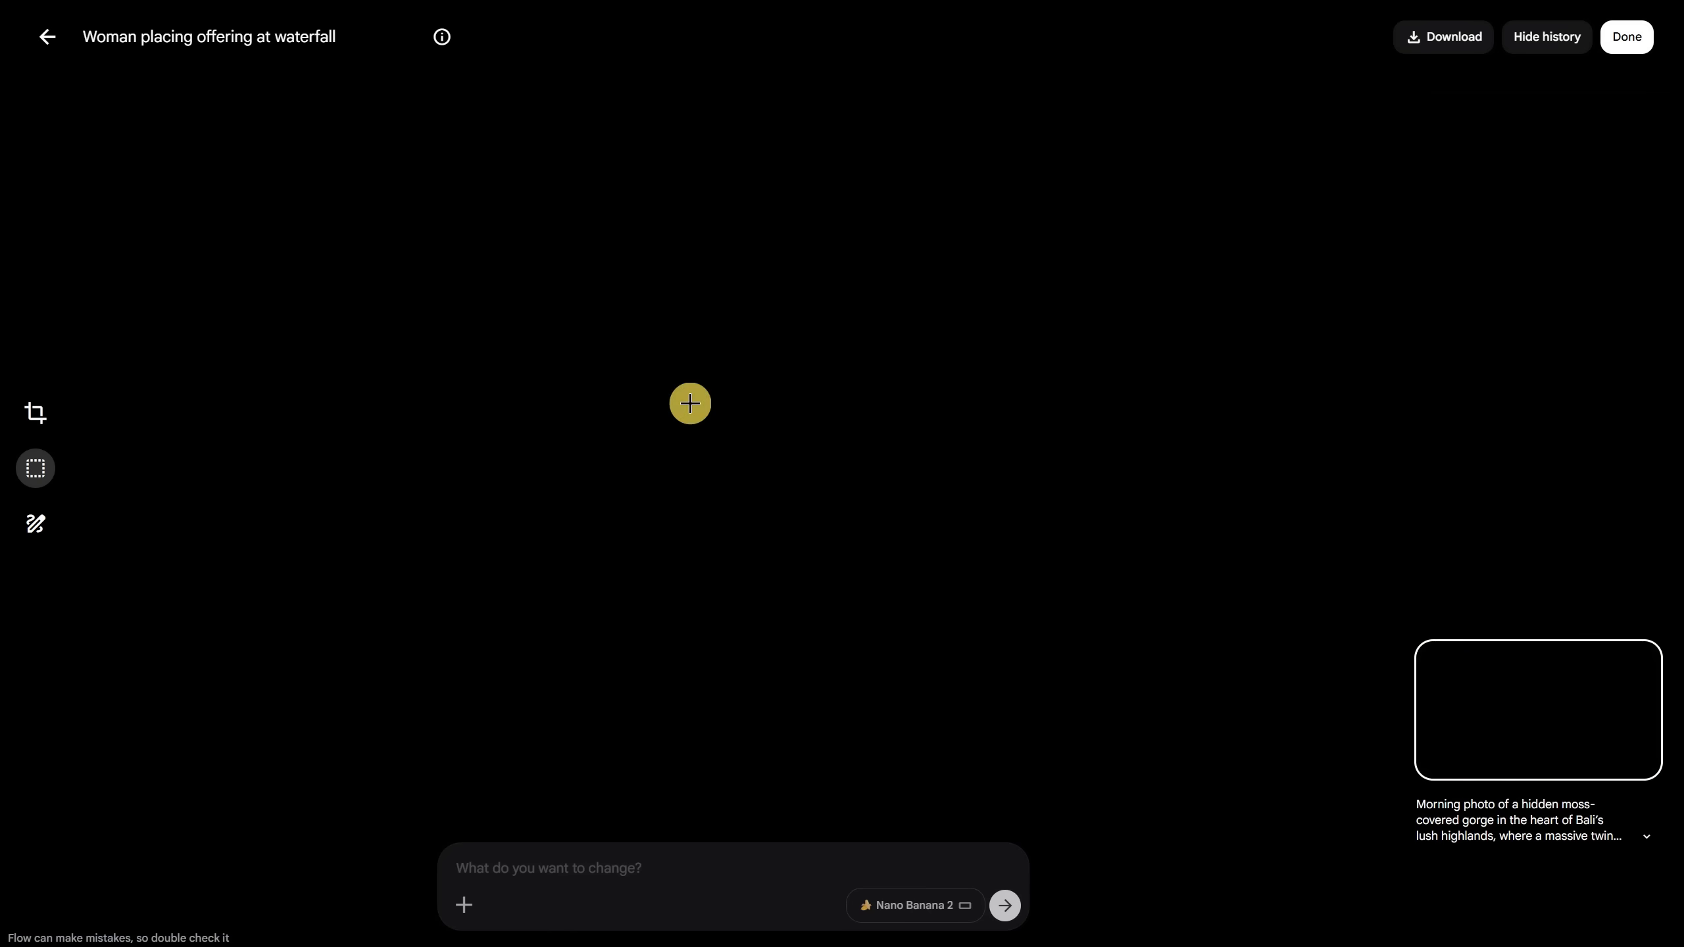
pyautogui.press('Right')
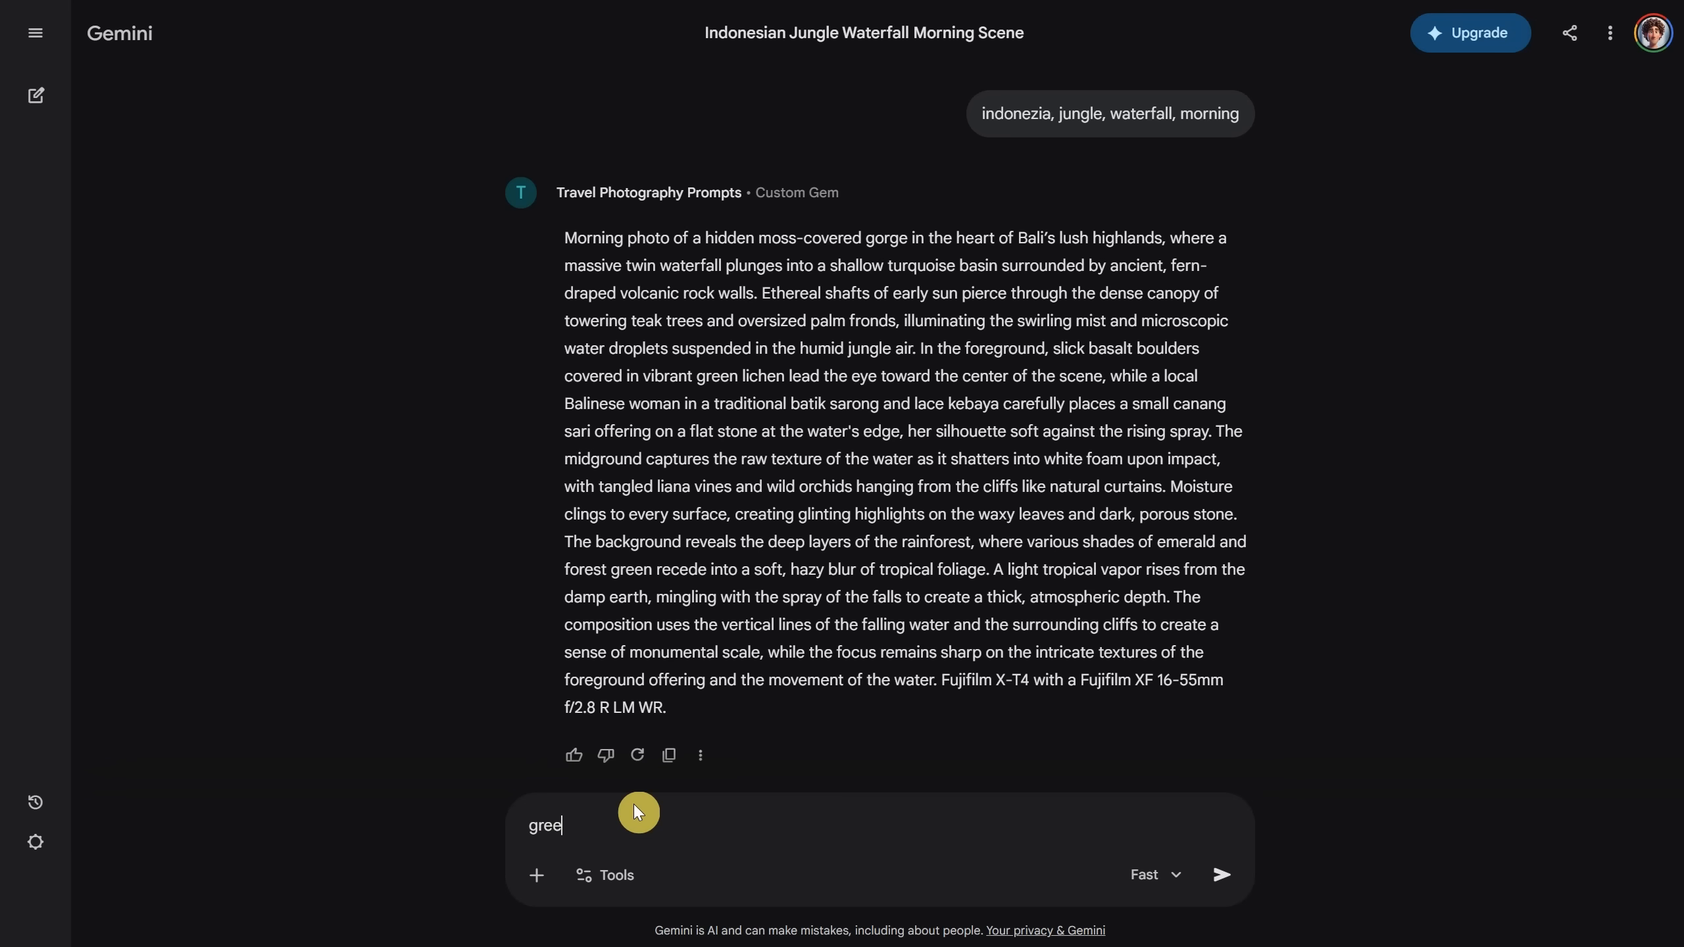
# Step: Send the Greek beach request with ', a rock, a beach chair' and generate its prompt in Flow
pyautogui.write(', a rock, a beach chair')
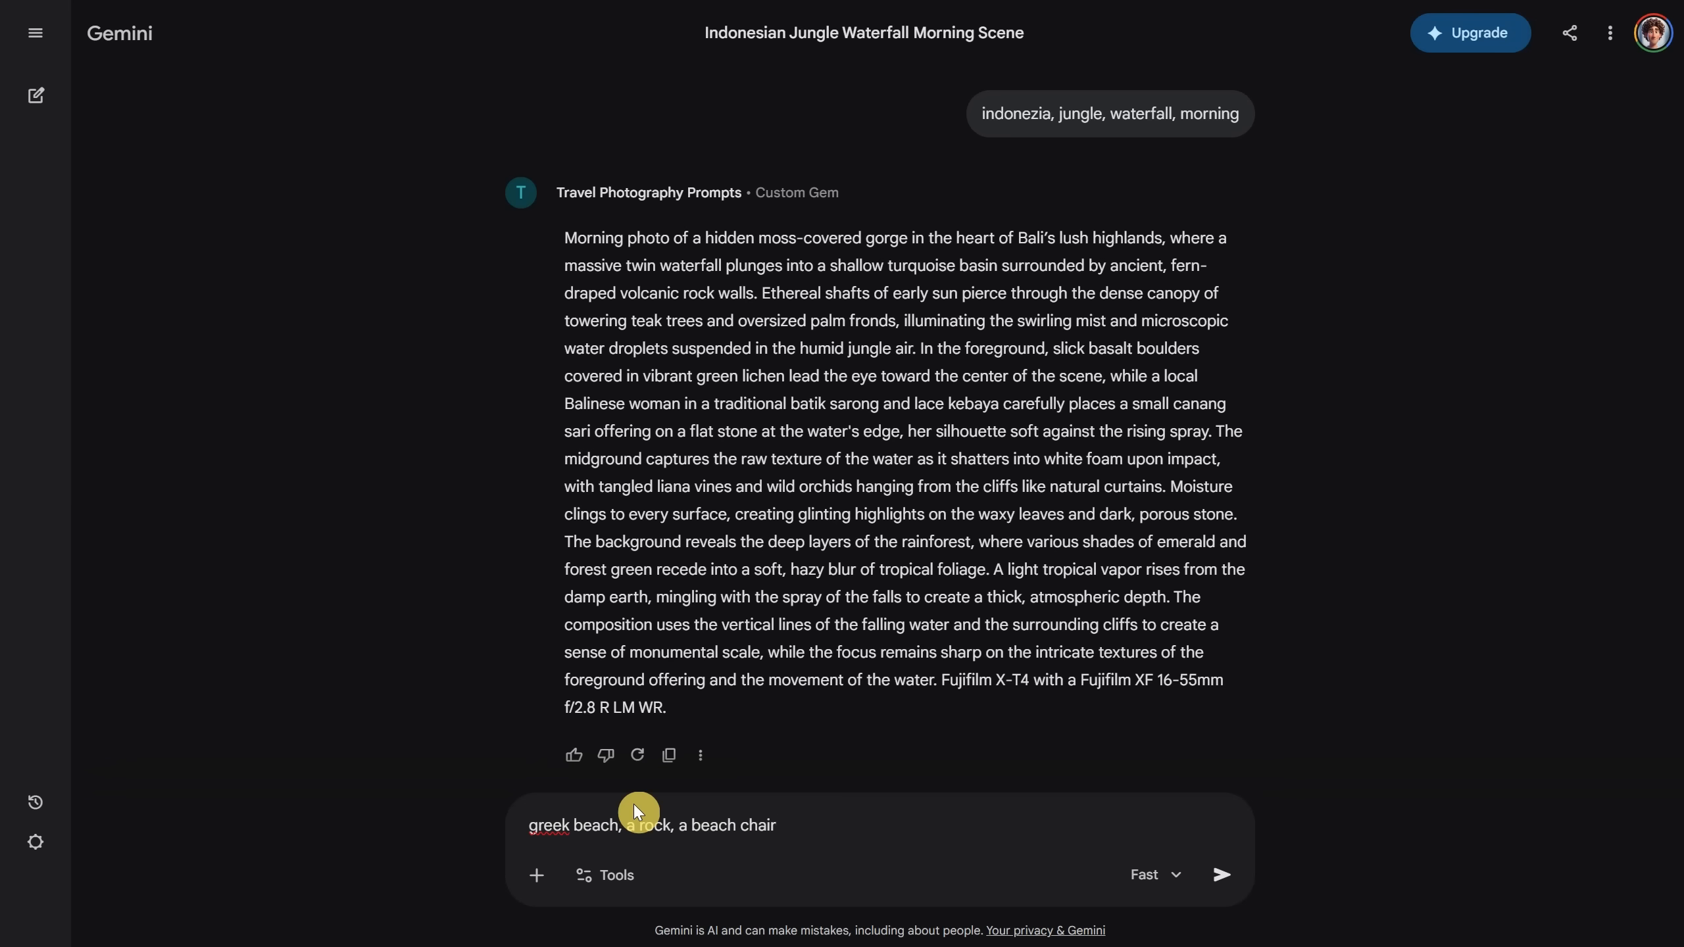
pyautogui.press('Return')
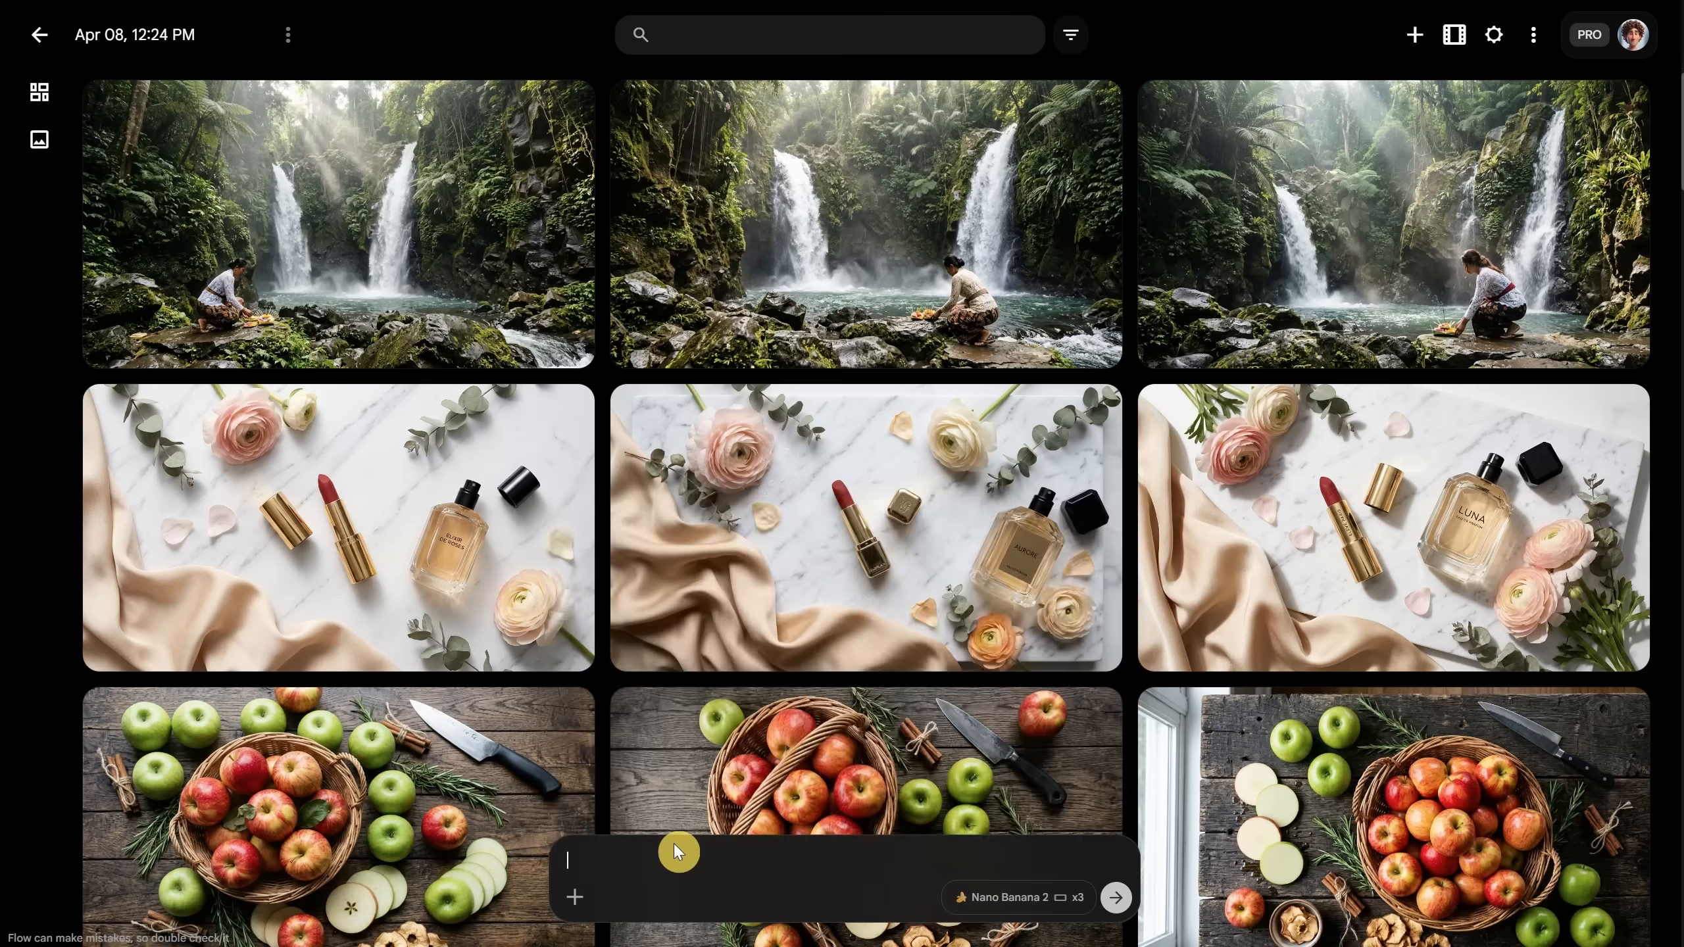
pyautogui.press('Return')
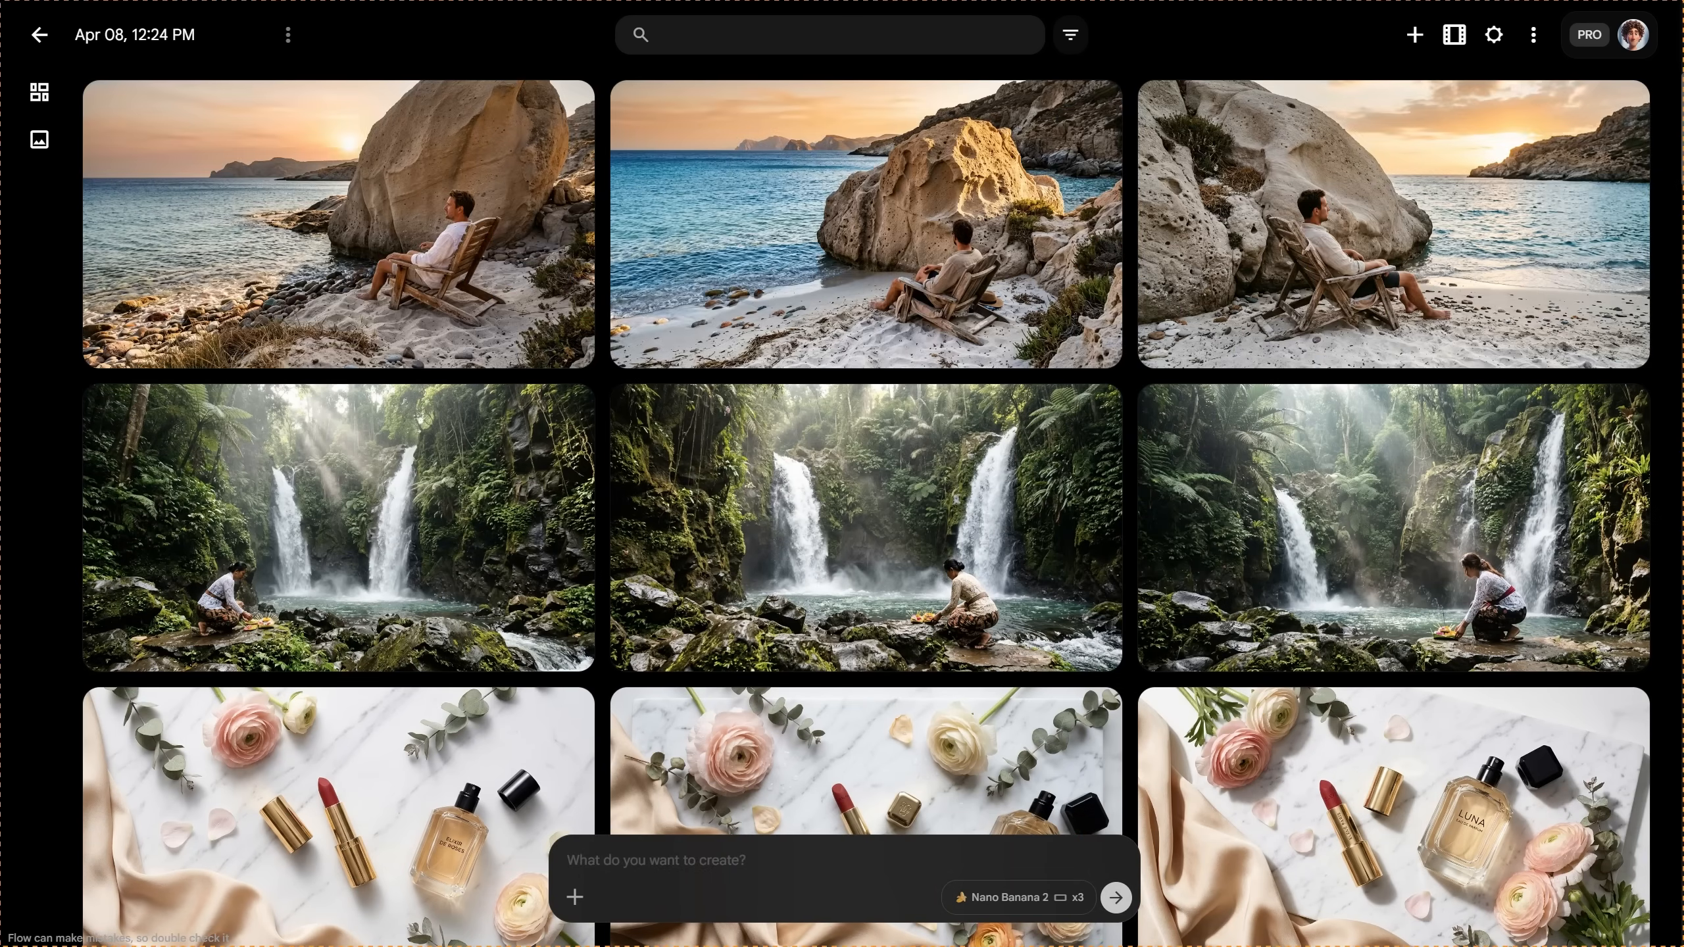
# Step: Review the beach-chair image variants, then return to the image grid
pyautogui.click(268, 239)
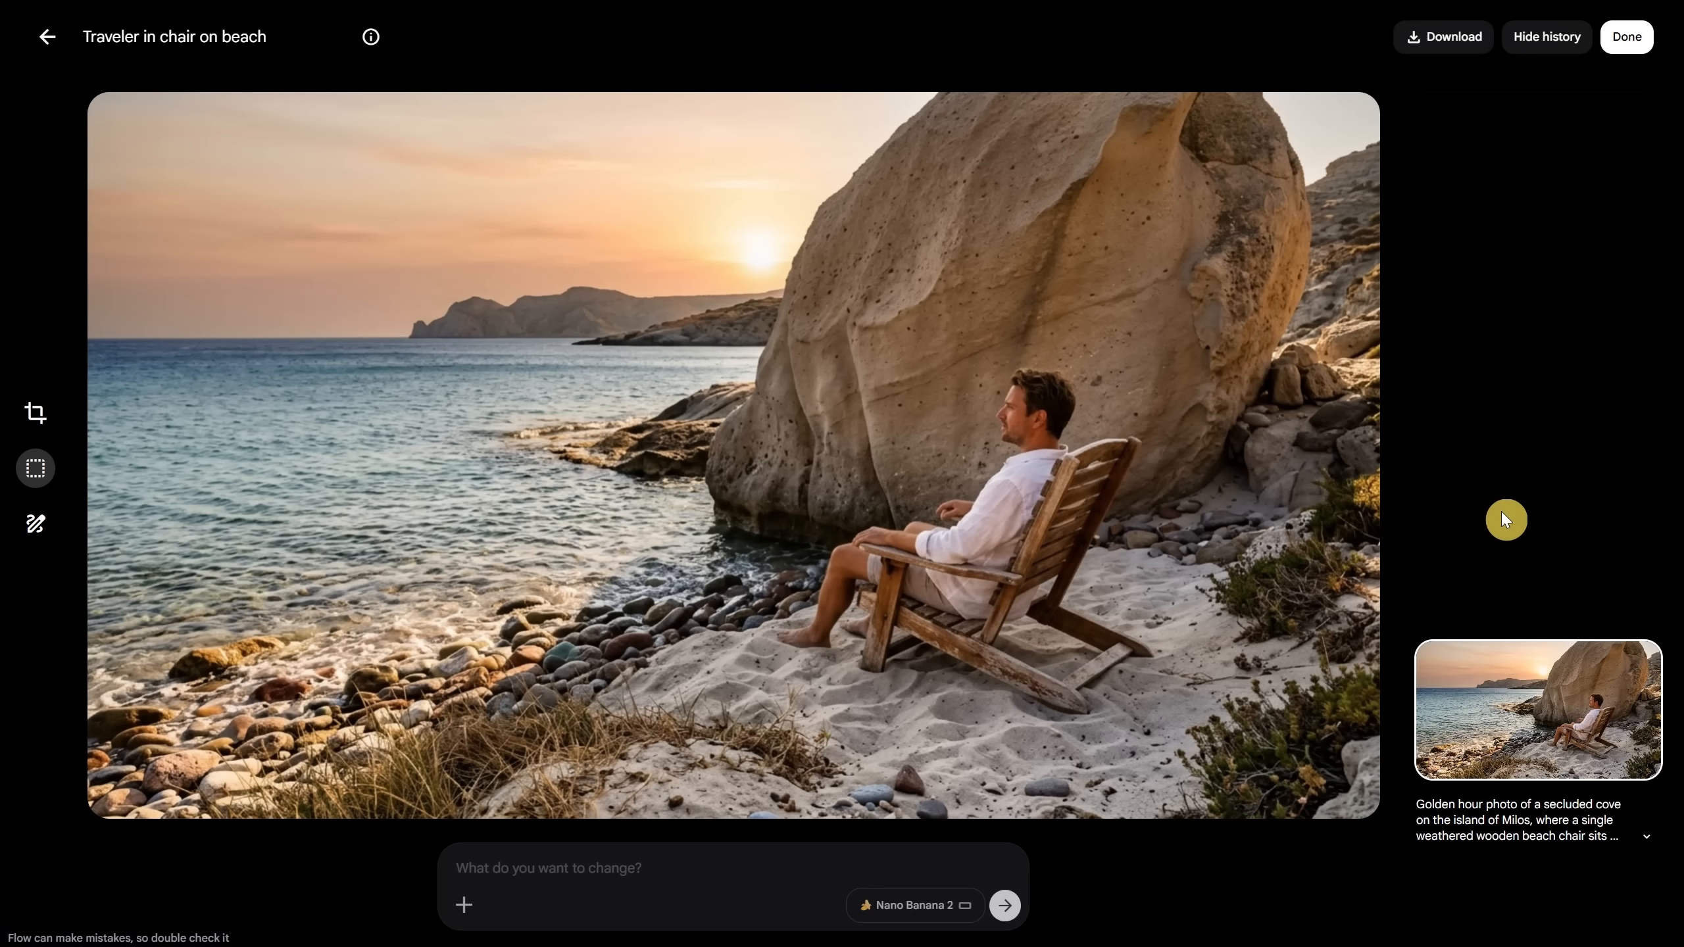
pyautogui.press('Right')
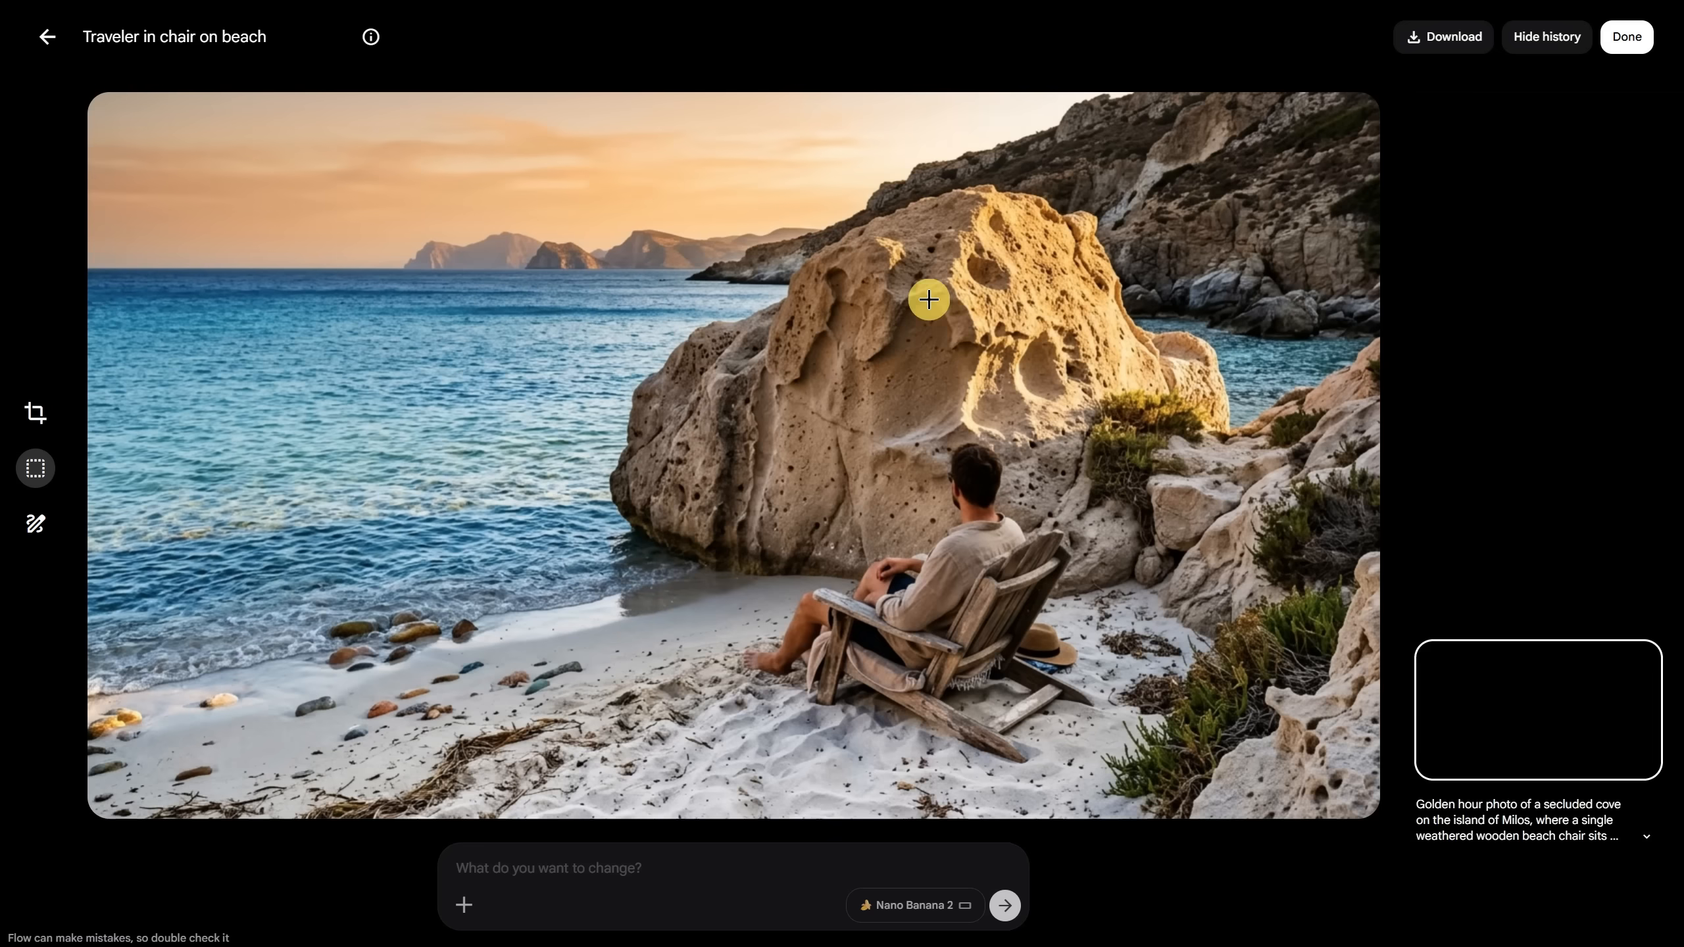
pyautogui.press('Right')
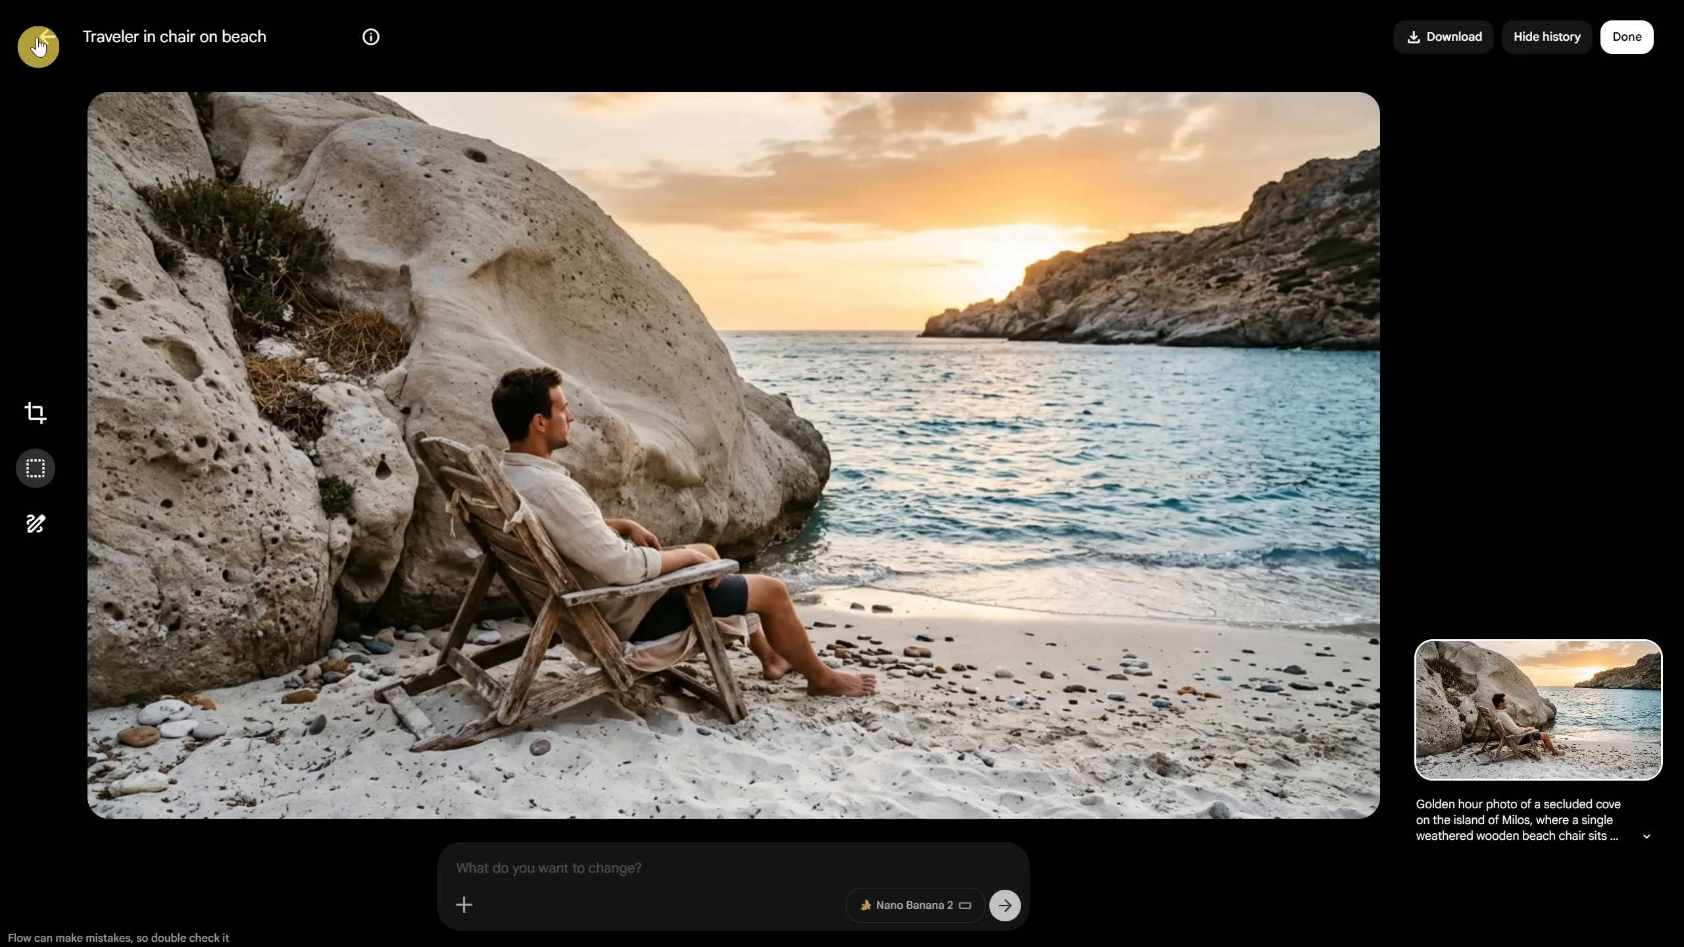
pyautogui.click(38, 45)
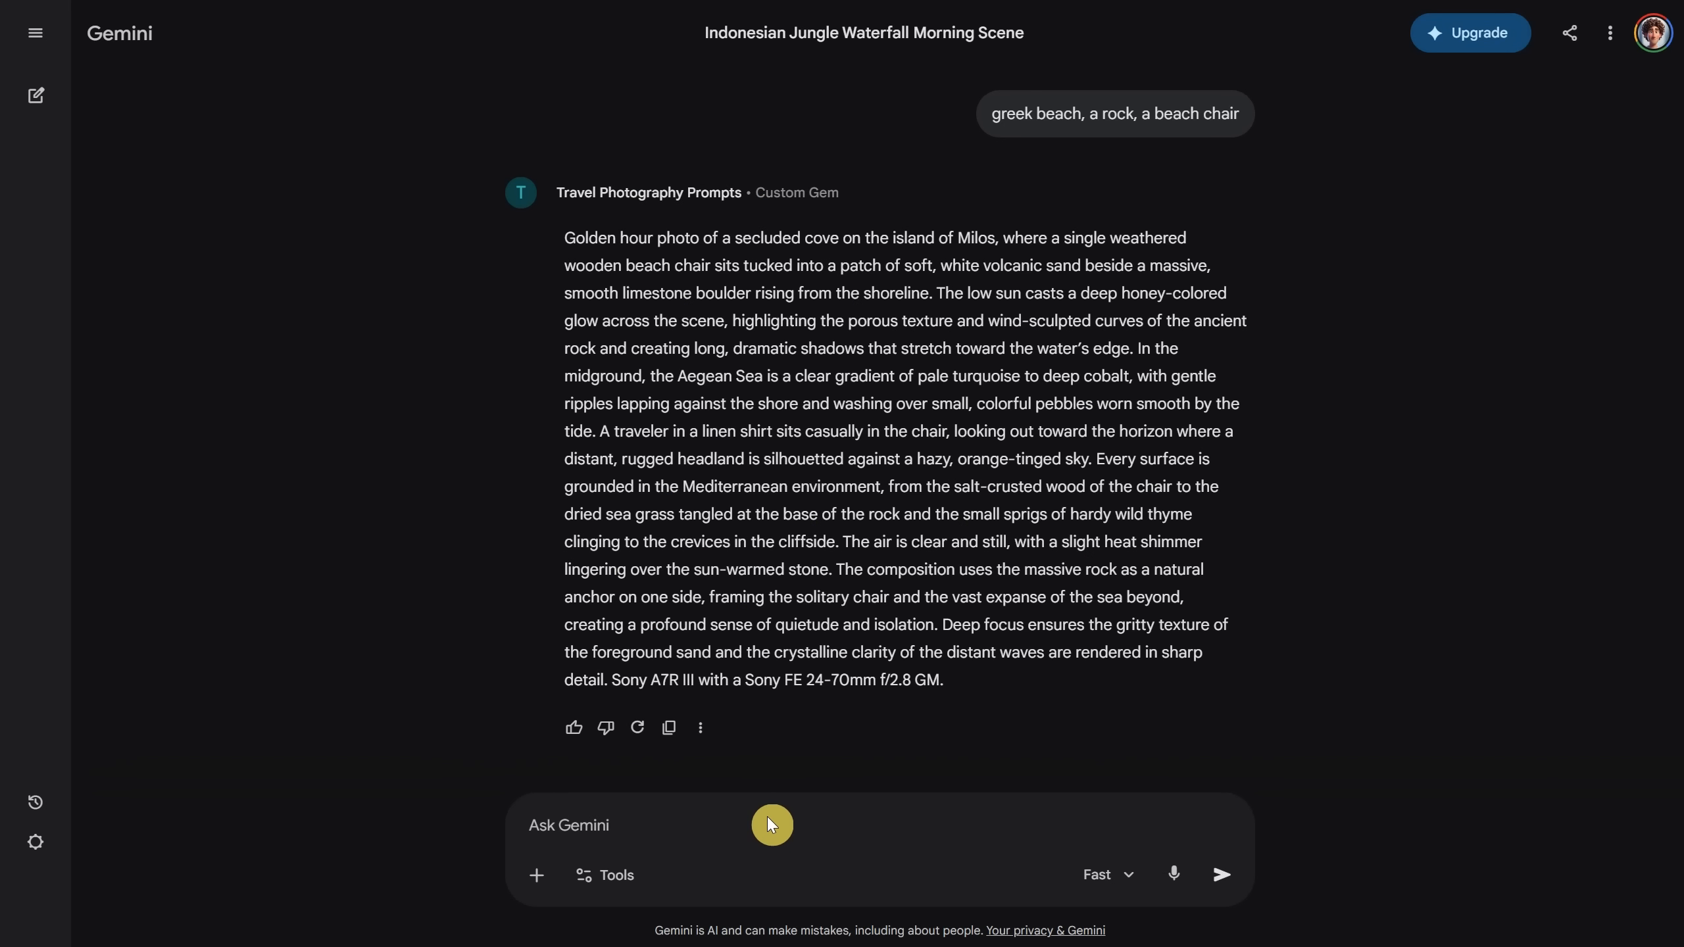
# Step: Regenerate the beach scene with 'dont add a person' and view the empty beach-chair variants
pyautogui.write('dont add')
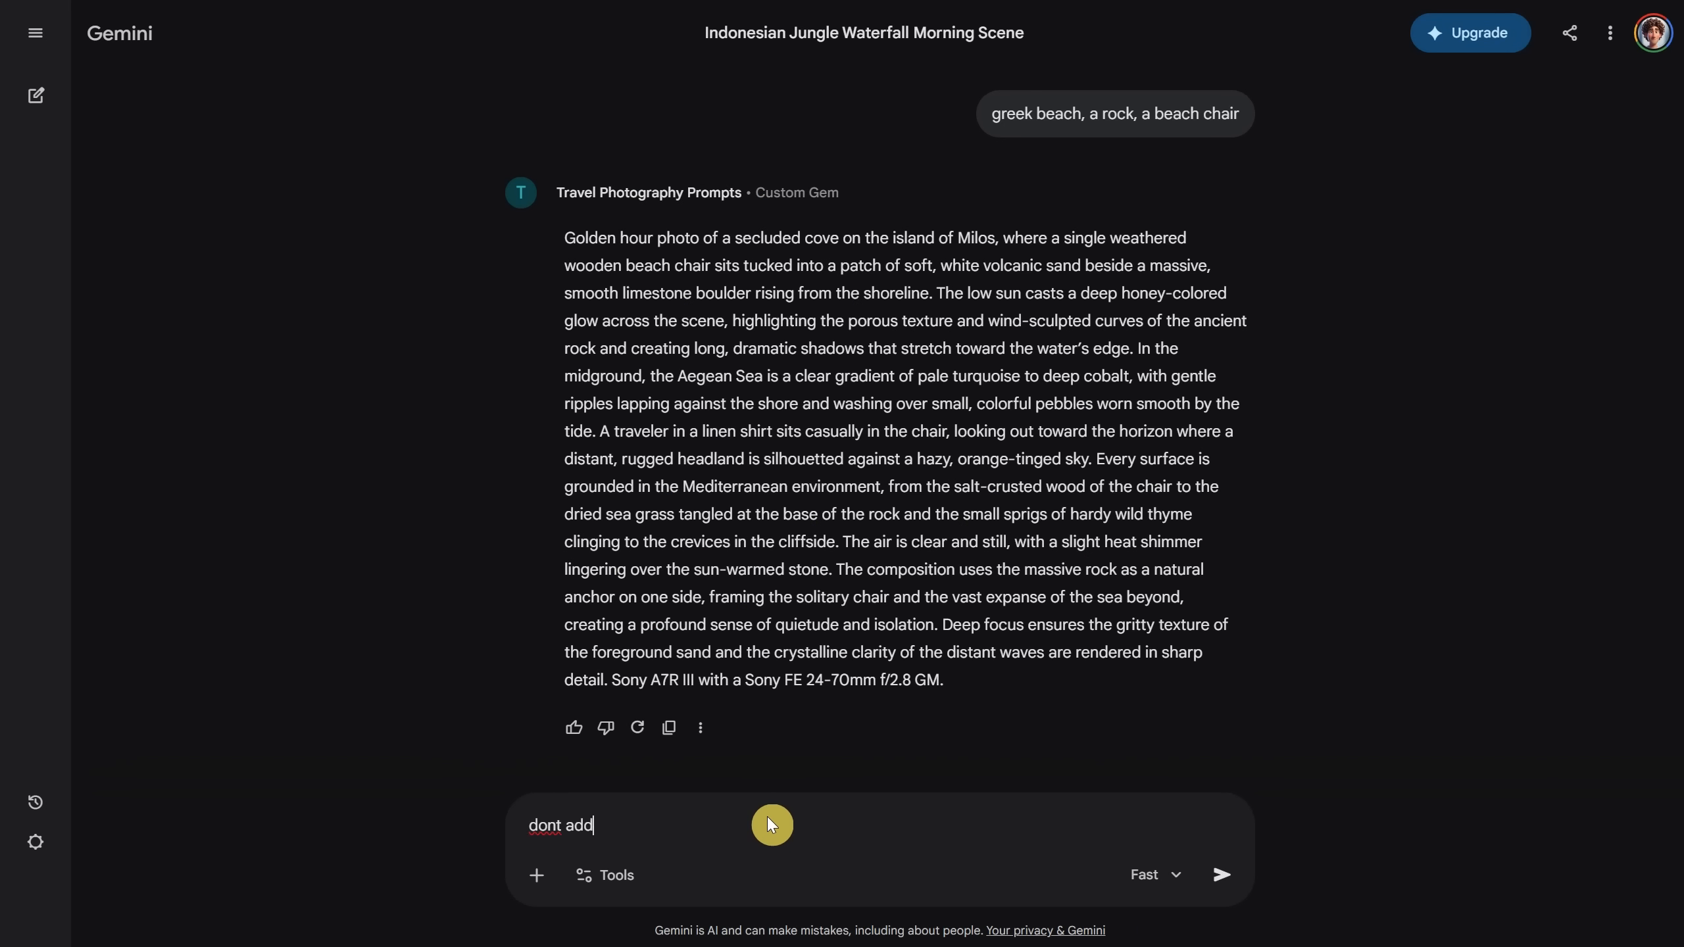
pyautogui.write(' a person')
pyautogui.press('Return')
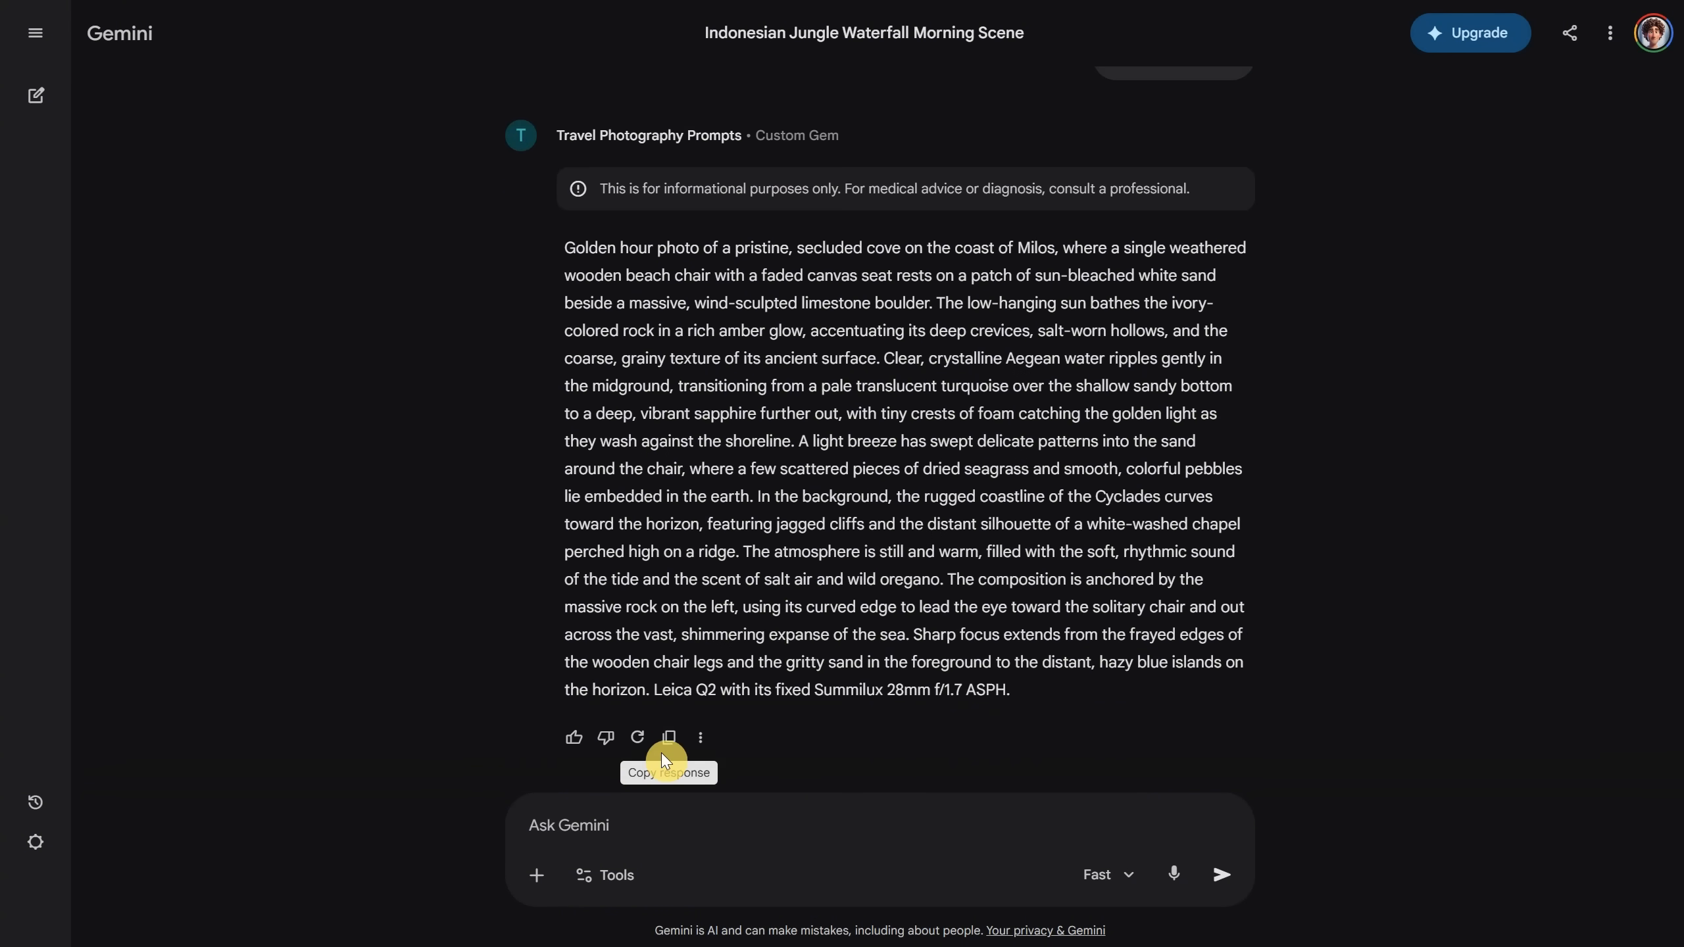
pyautogui.click(664, 740)
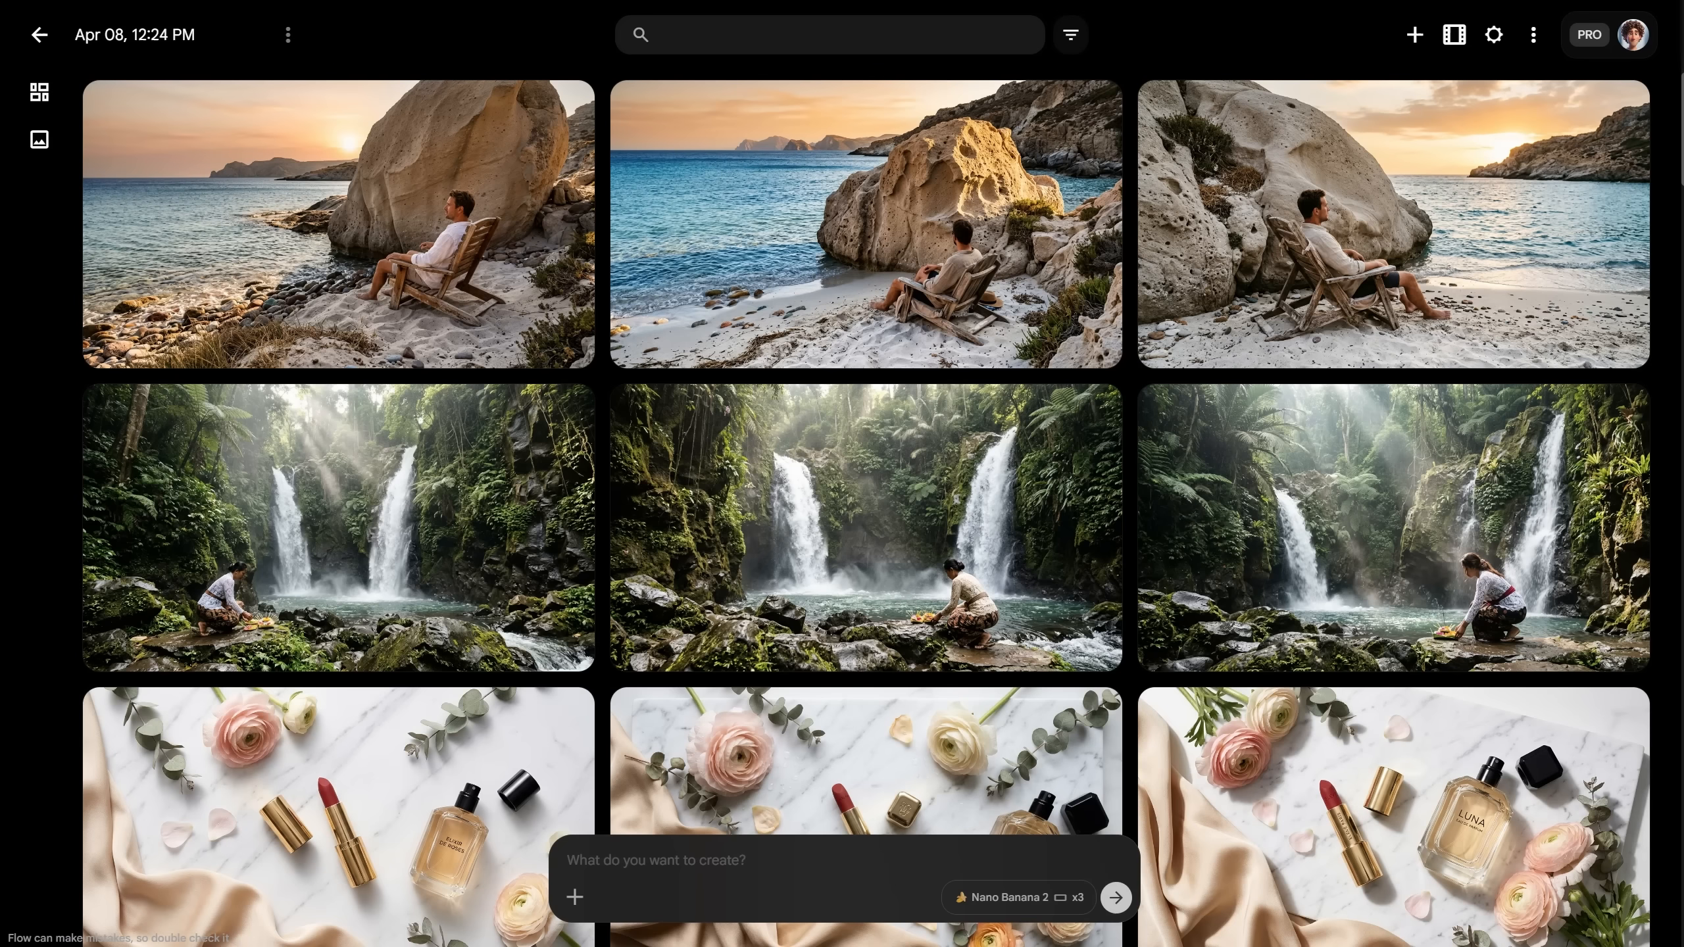
pyautogui.click(702, 857)
pyautogui.hotkey('ctrl', 'v')
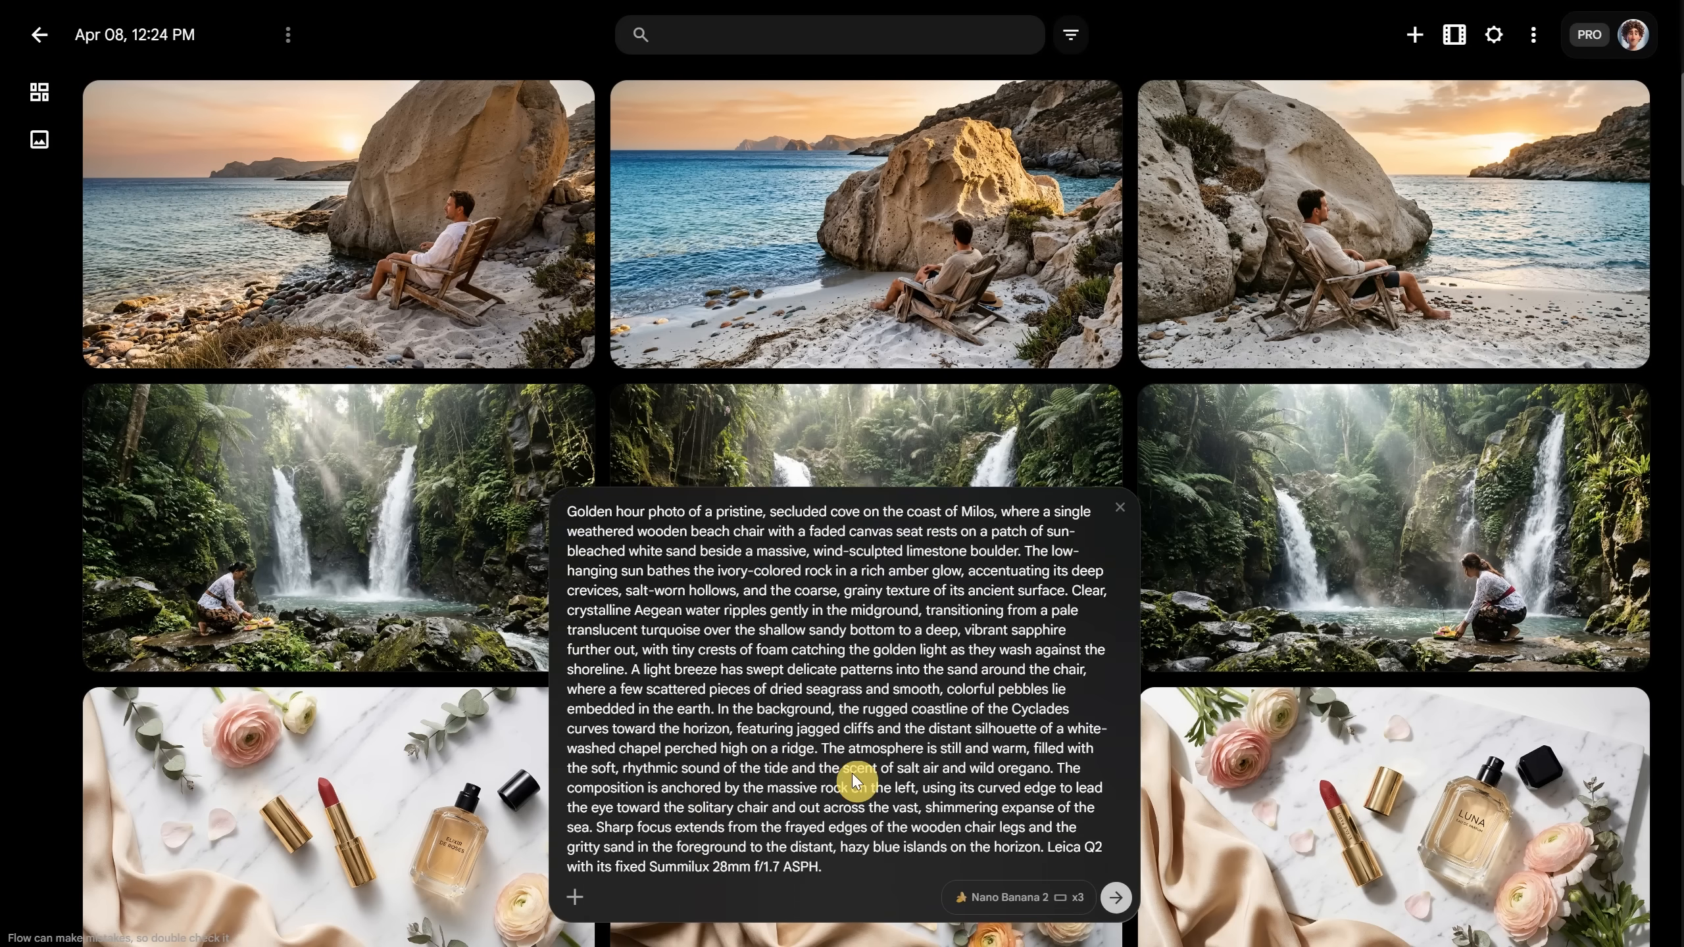
pyautogui.click(1116, 897)
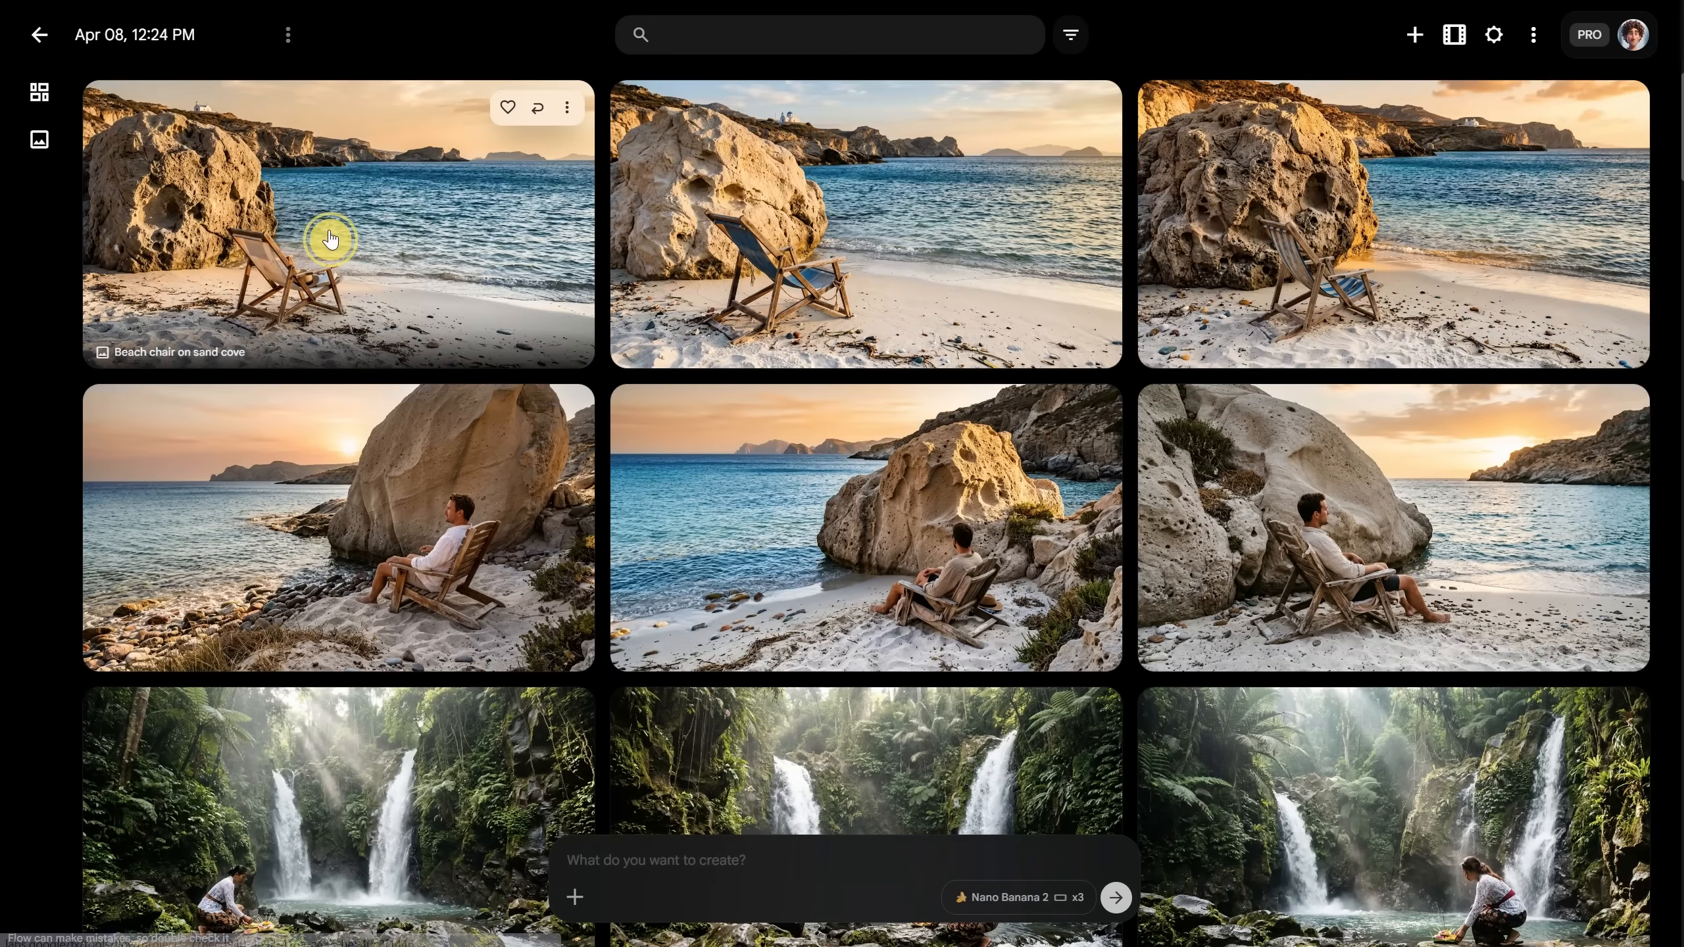
pyautogui.click(330, 238)
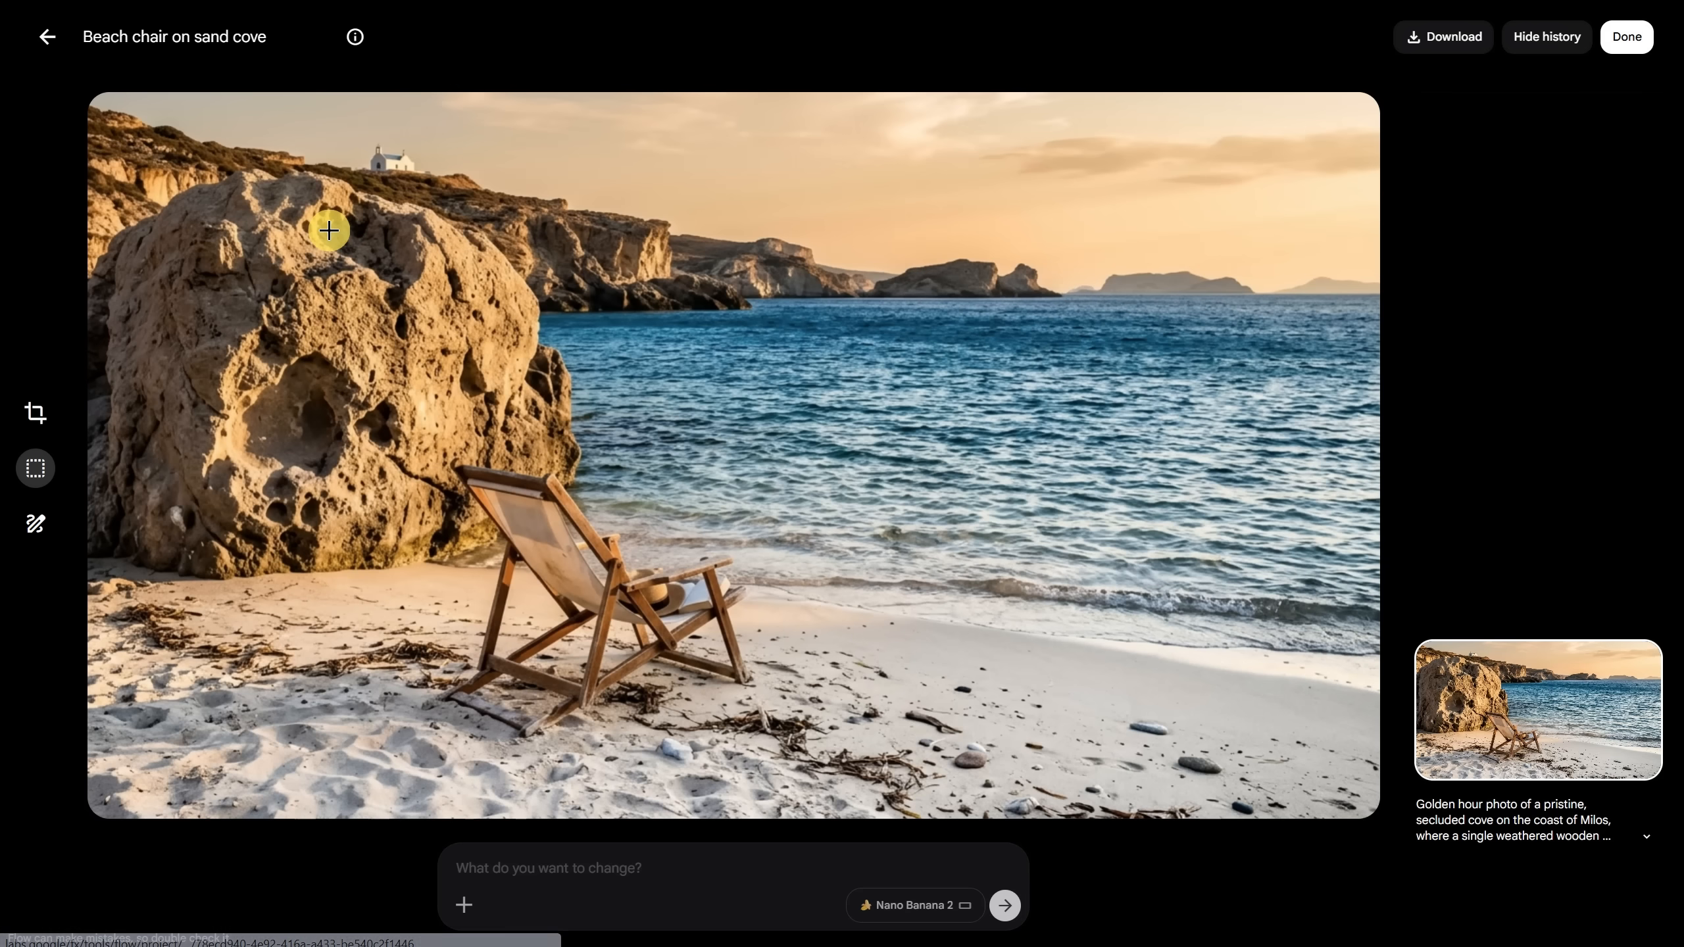
pyautogui.press('Right')
pyautogui.press('Right')
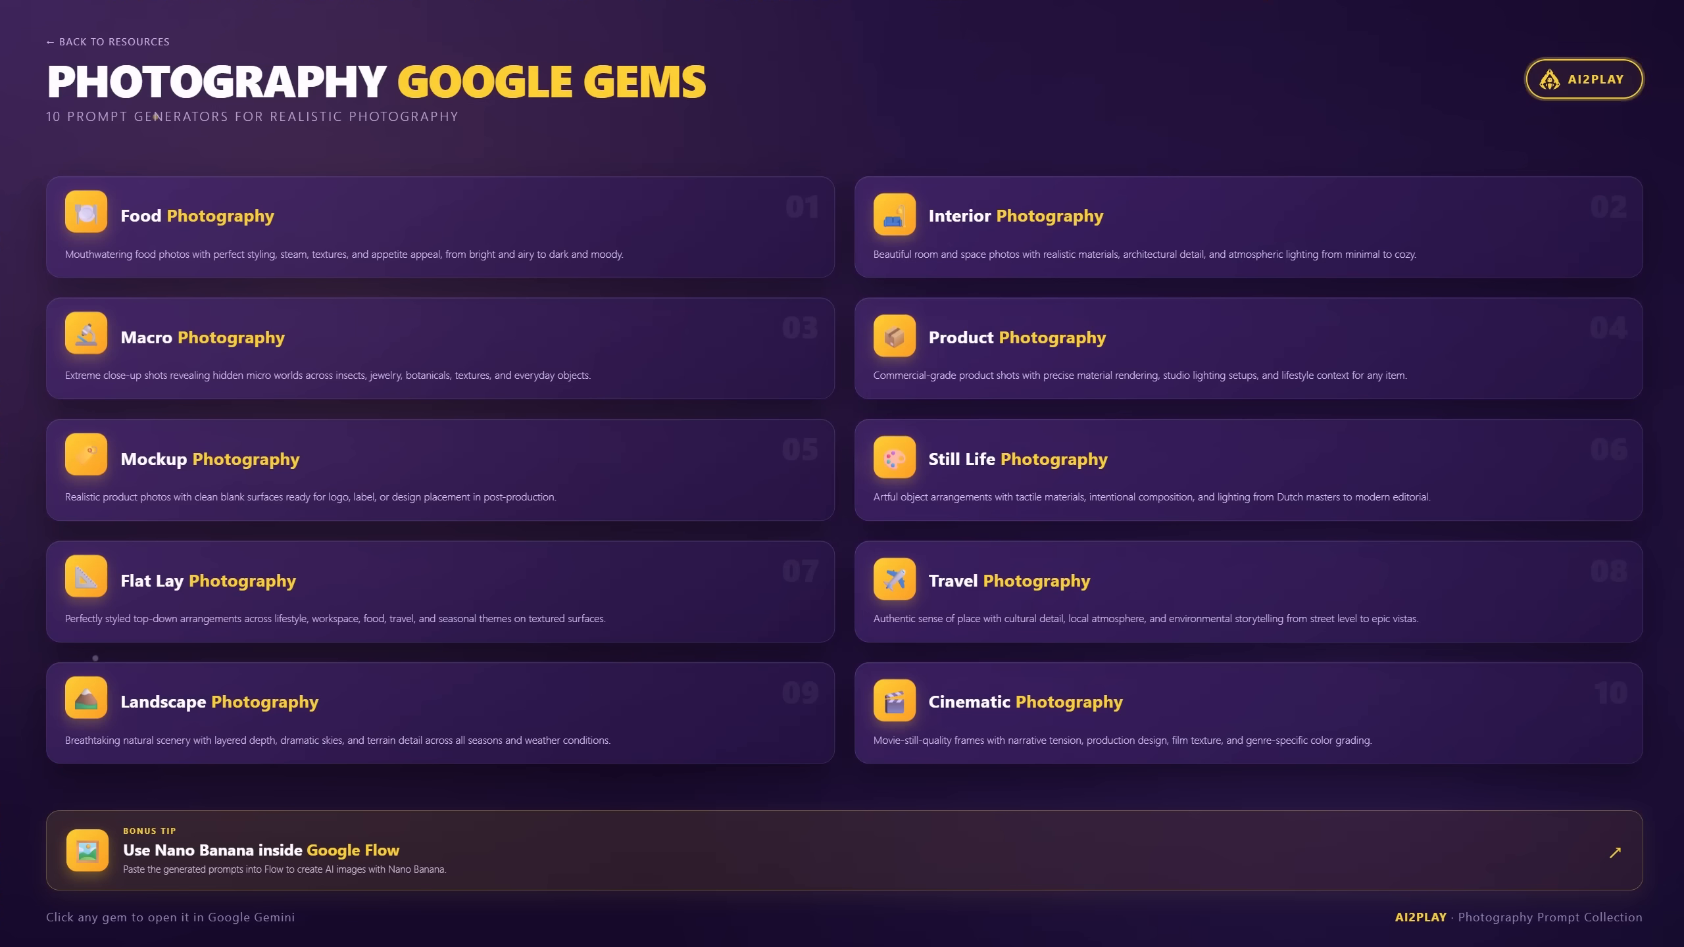
# Step: Get a Landscape Photography prompt for 'lighthouse, golden hour, beautiful' and generate it in Flow
pyautogui.click(310, 729)
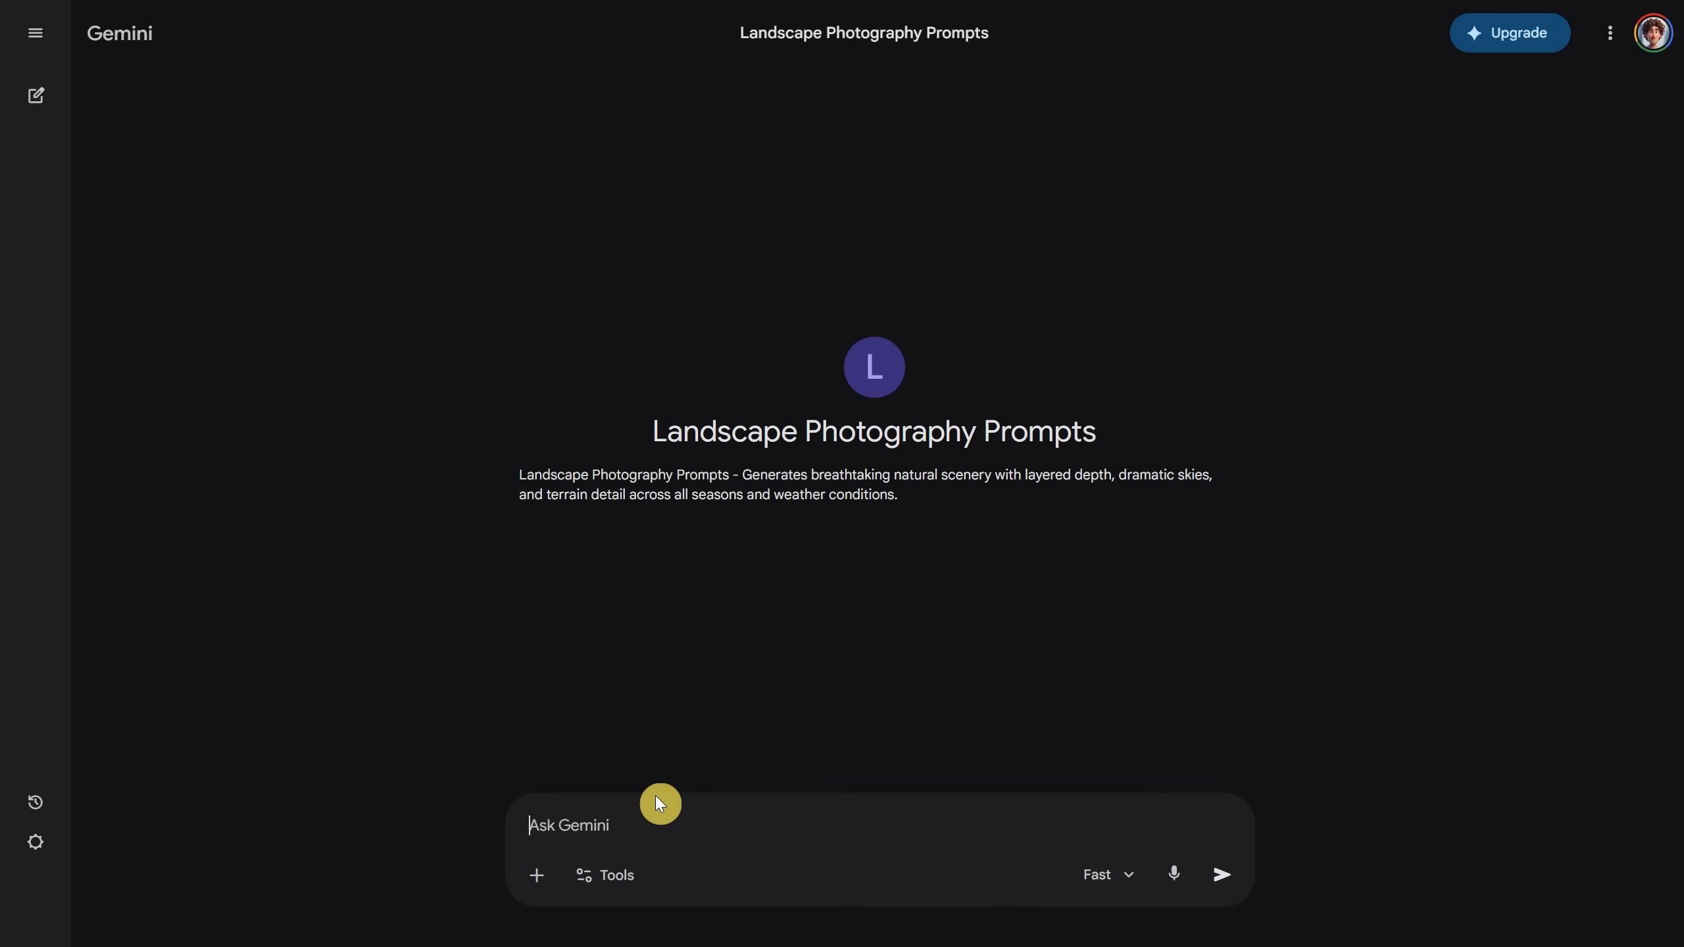
pyautogui.write('light')
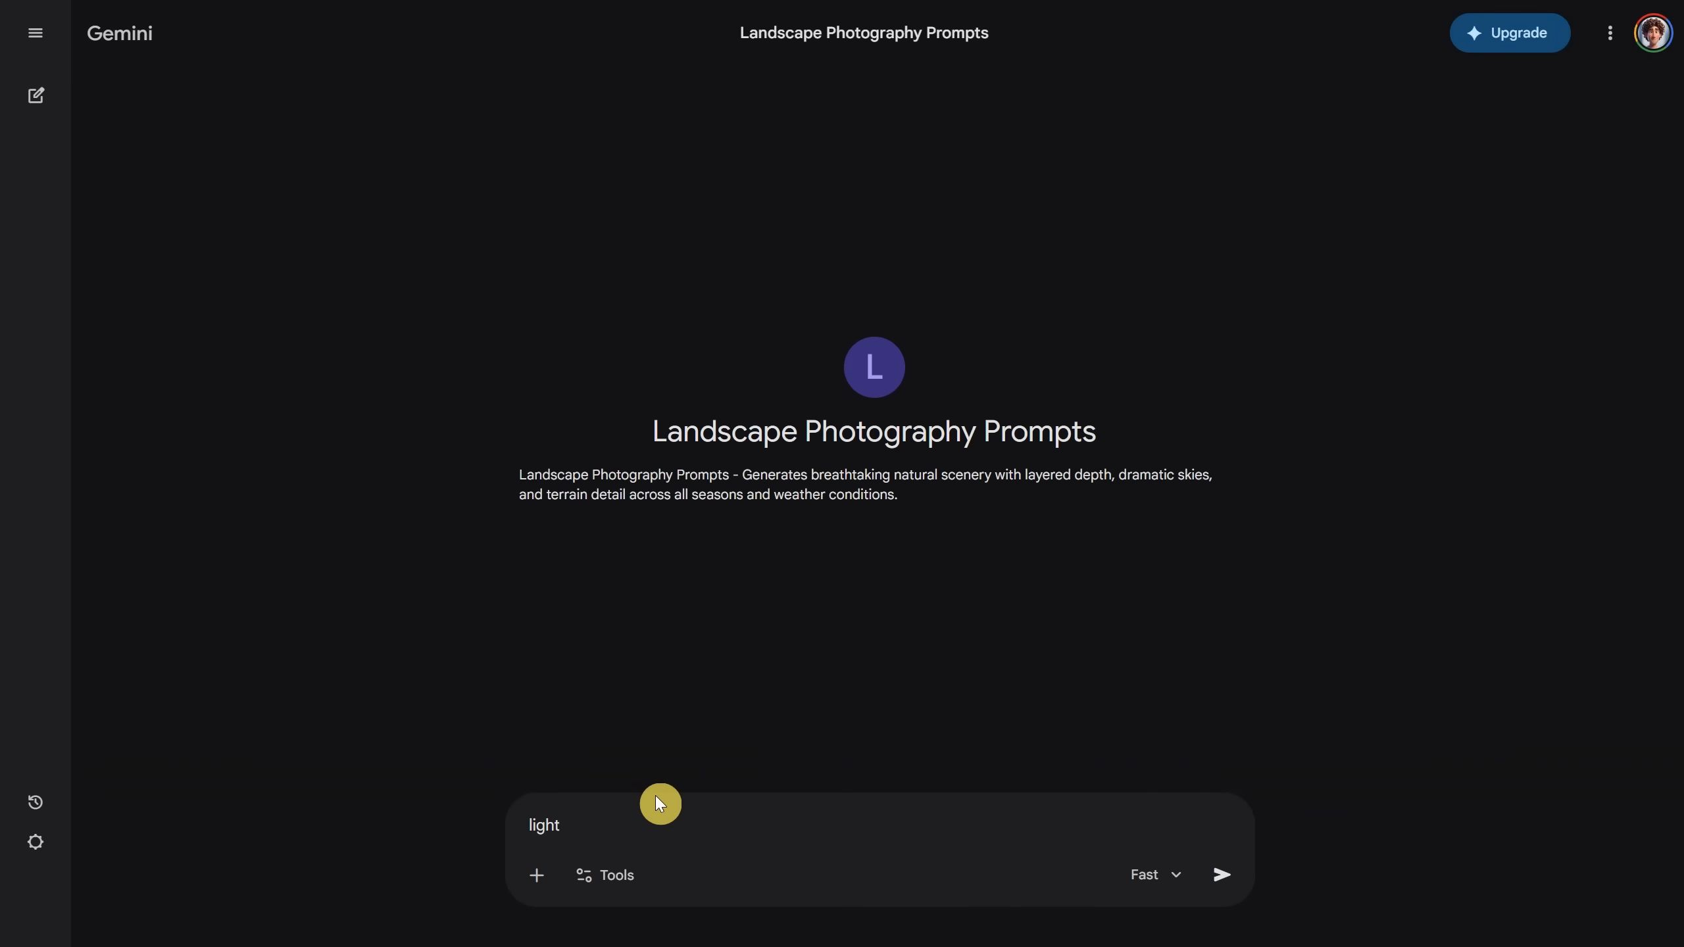
pyautogui.write('house, golden hour, beautiful')
pyautogui.press('Return')
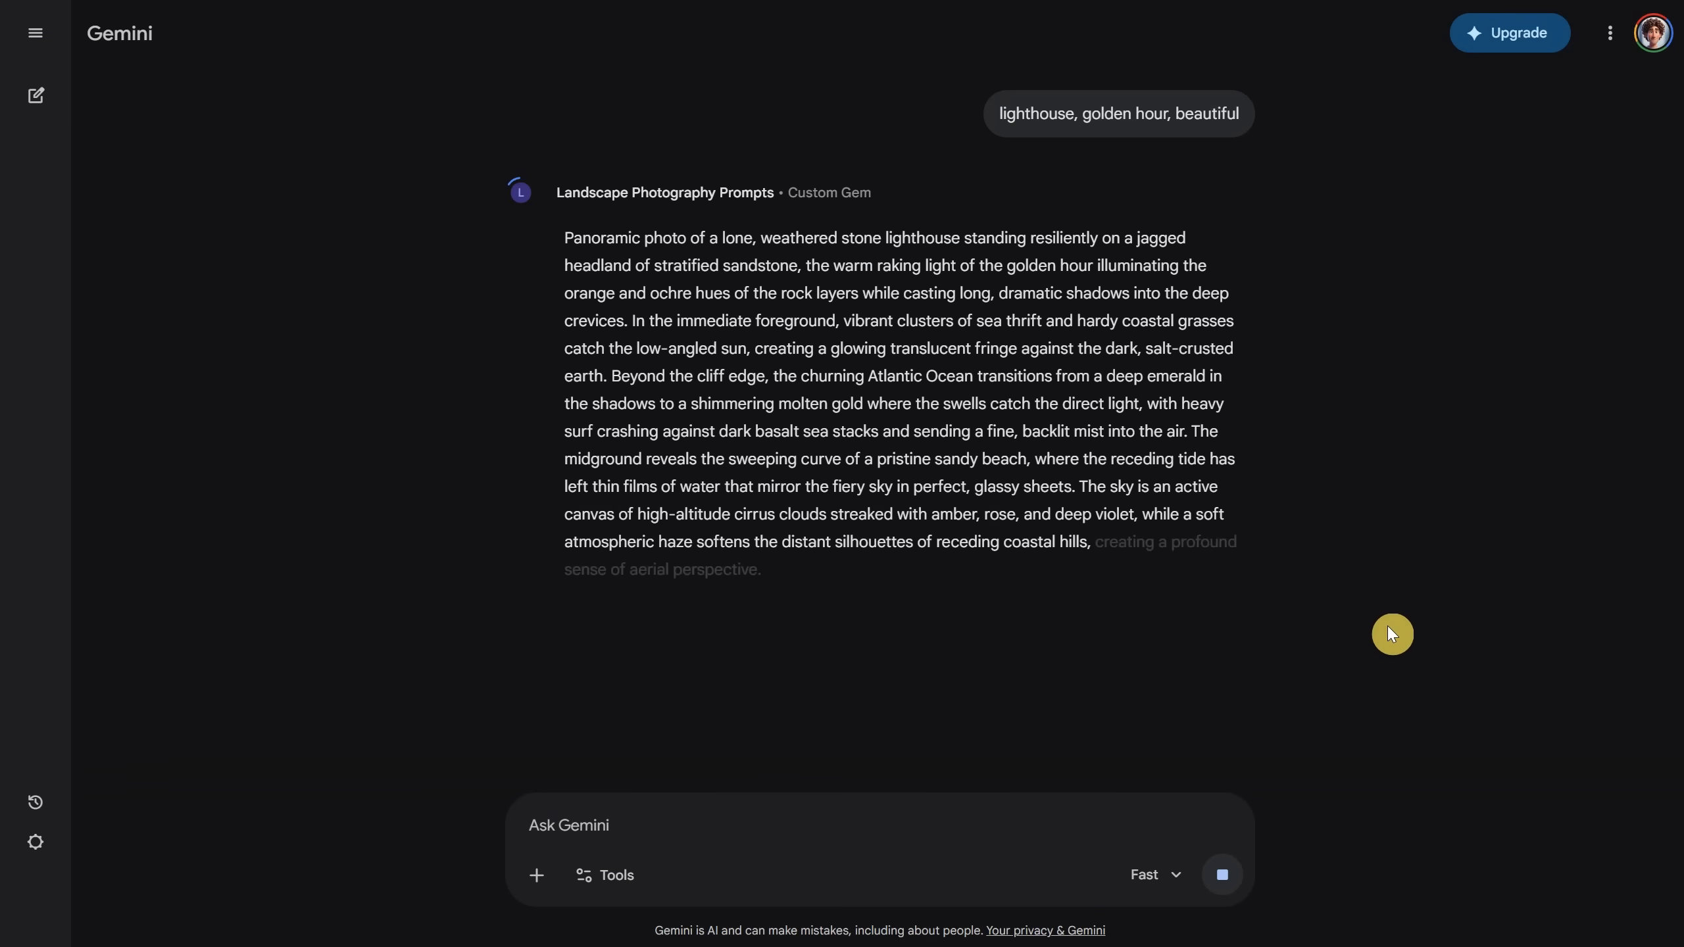
pyautogui.click(668, 755)
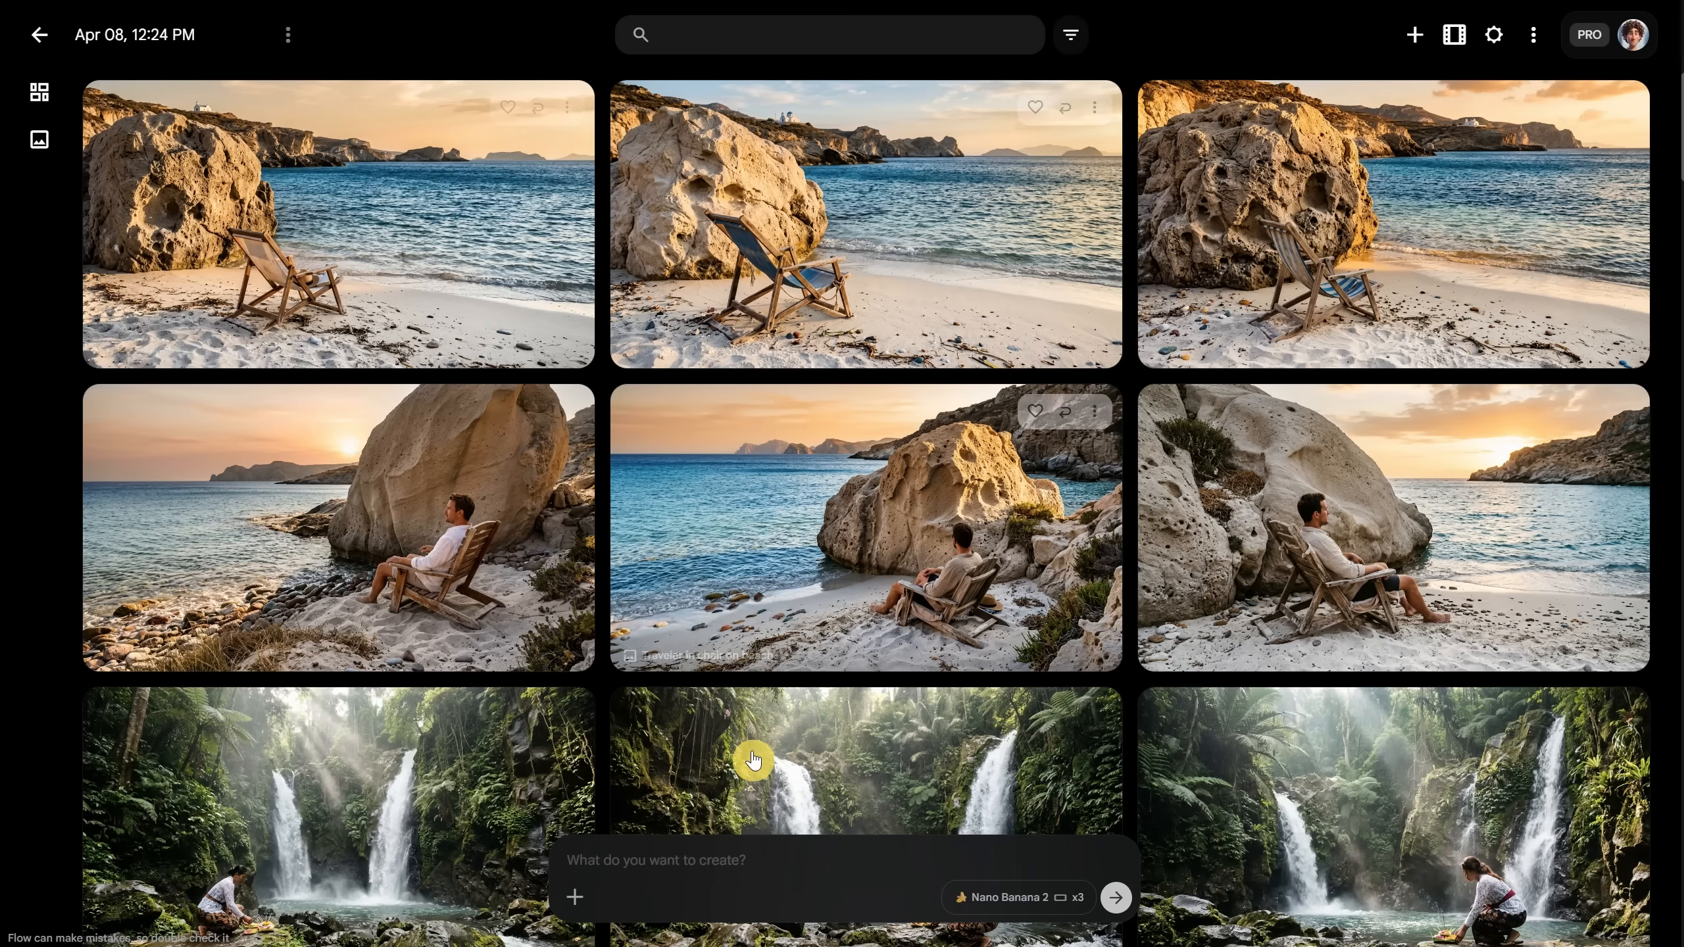
pyautogui.click(767, 846)
pyautogui.hotkey('ctrl', 'v')
pyautogui.press('Return')
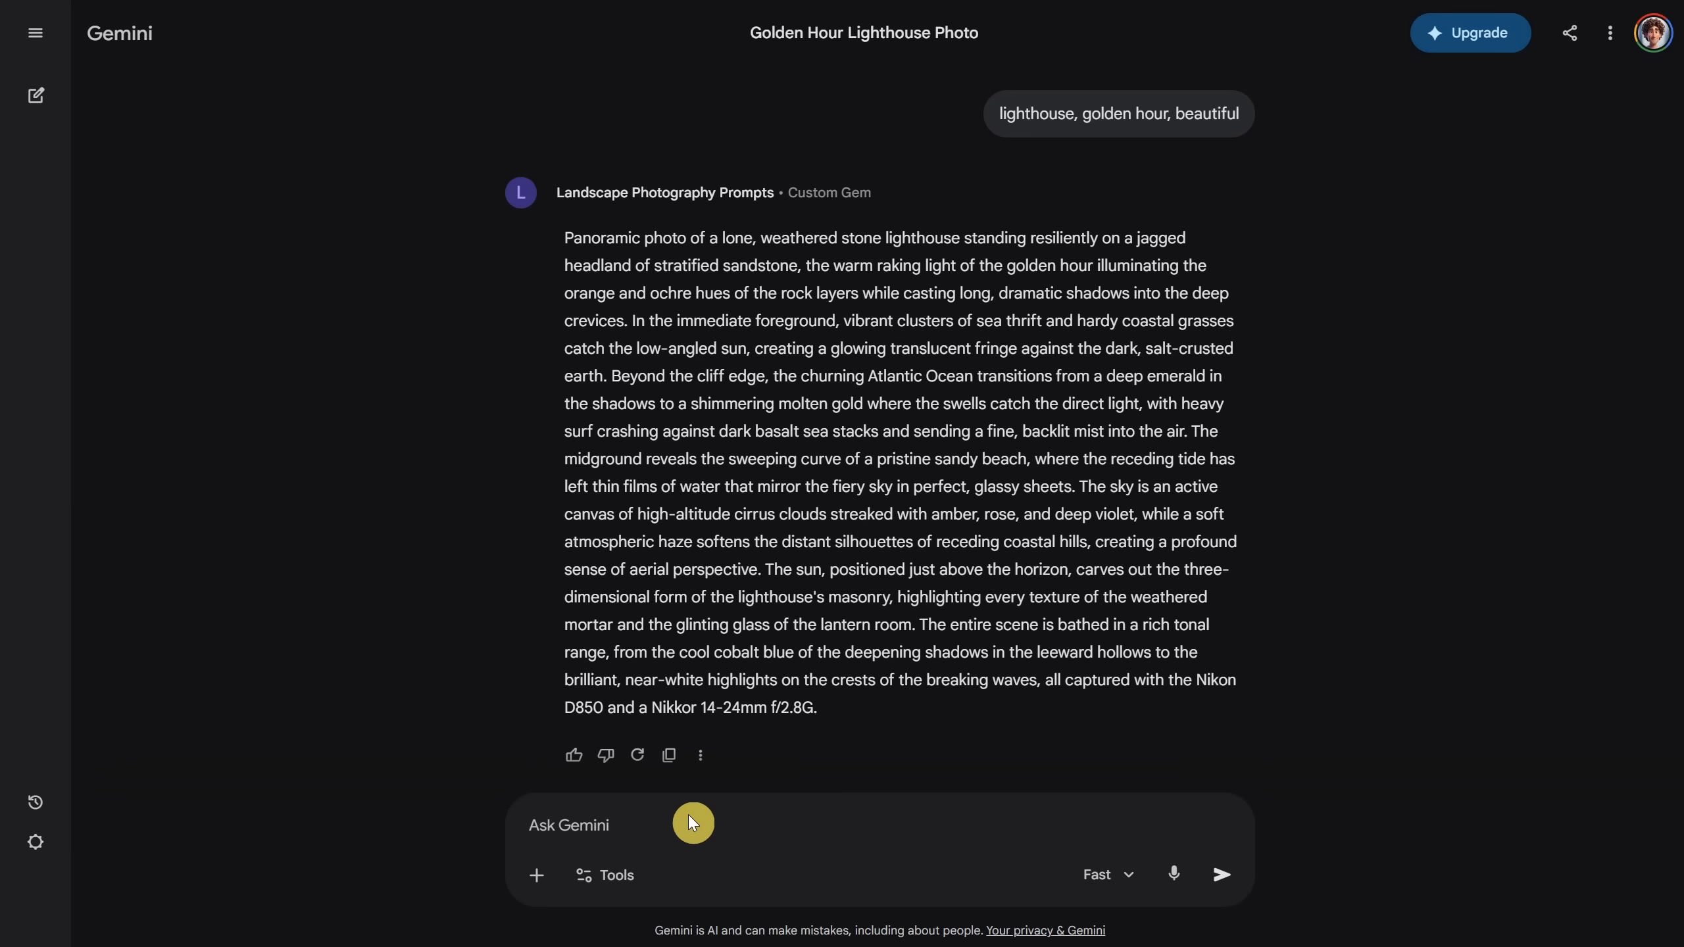
# Step: Request a 'palm trees, beautiufl water, flowers, exotic' prompt and copy the response
pyautogui.write('palm trees, beautiufl water, flowers, exotic')
pyautogui.press('Return')
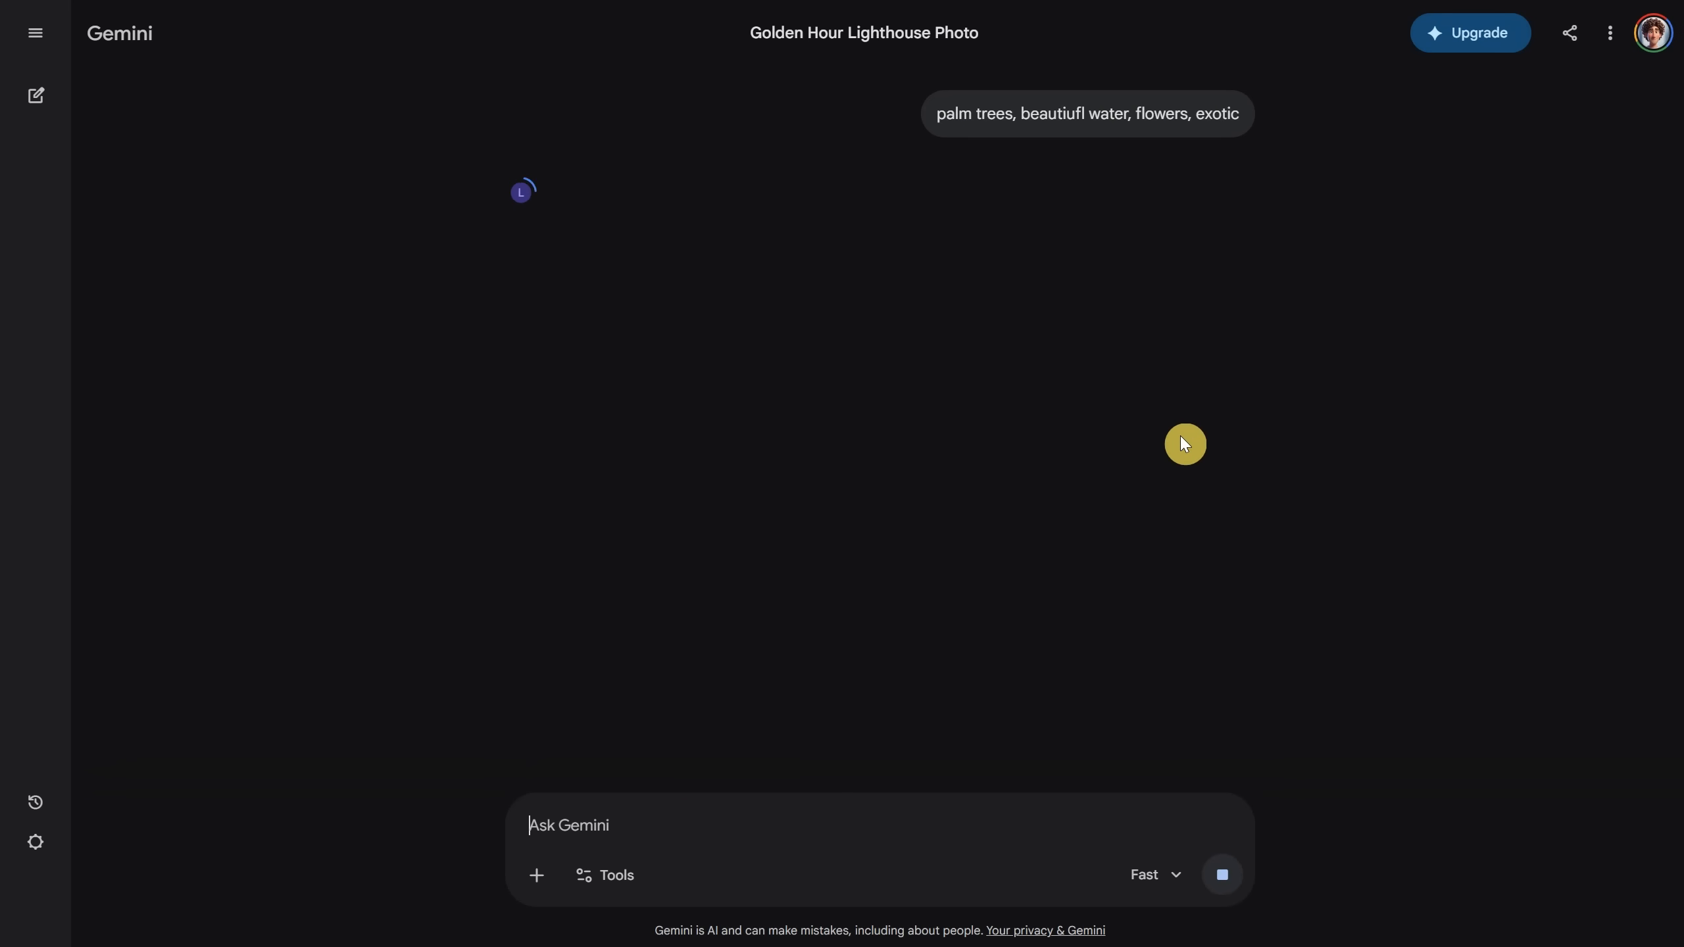
pyautogui.click(669, 756)
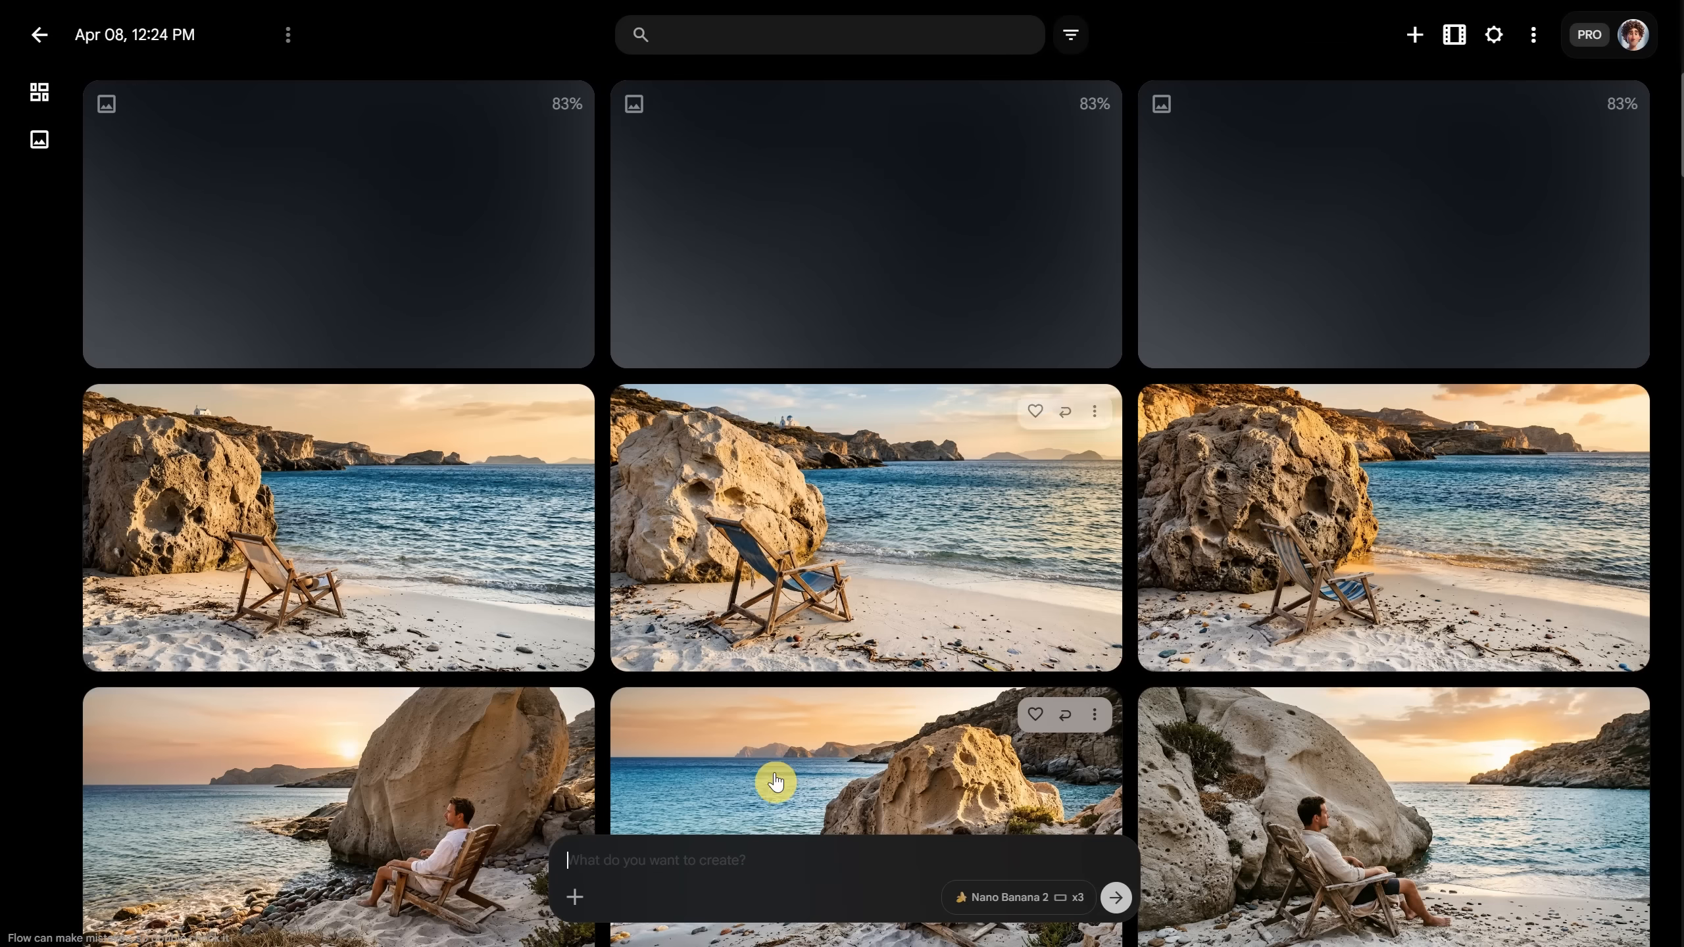
# Step: Generate images in Flow from the copied palm-tree prompt
pyautogui.click(766, 861)
pyautogui.hotkey('ctrl', 'v')
pyautogui.click(1123, 905)
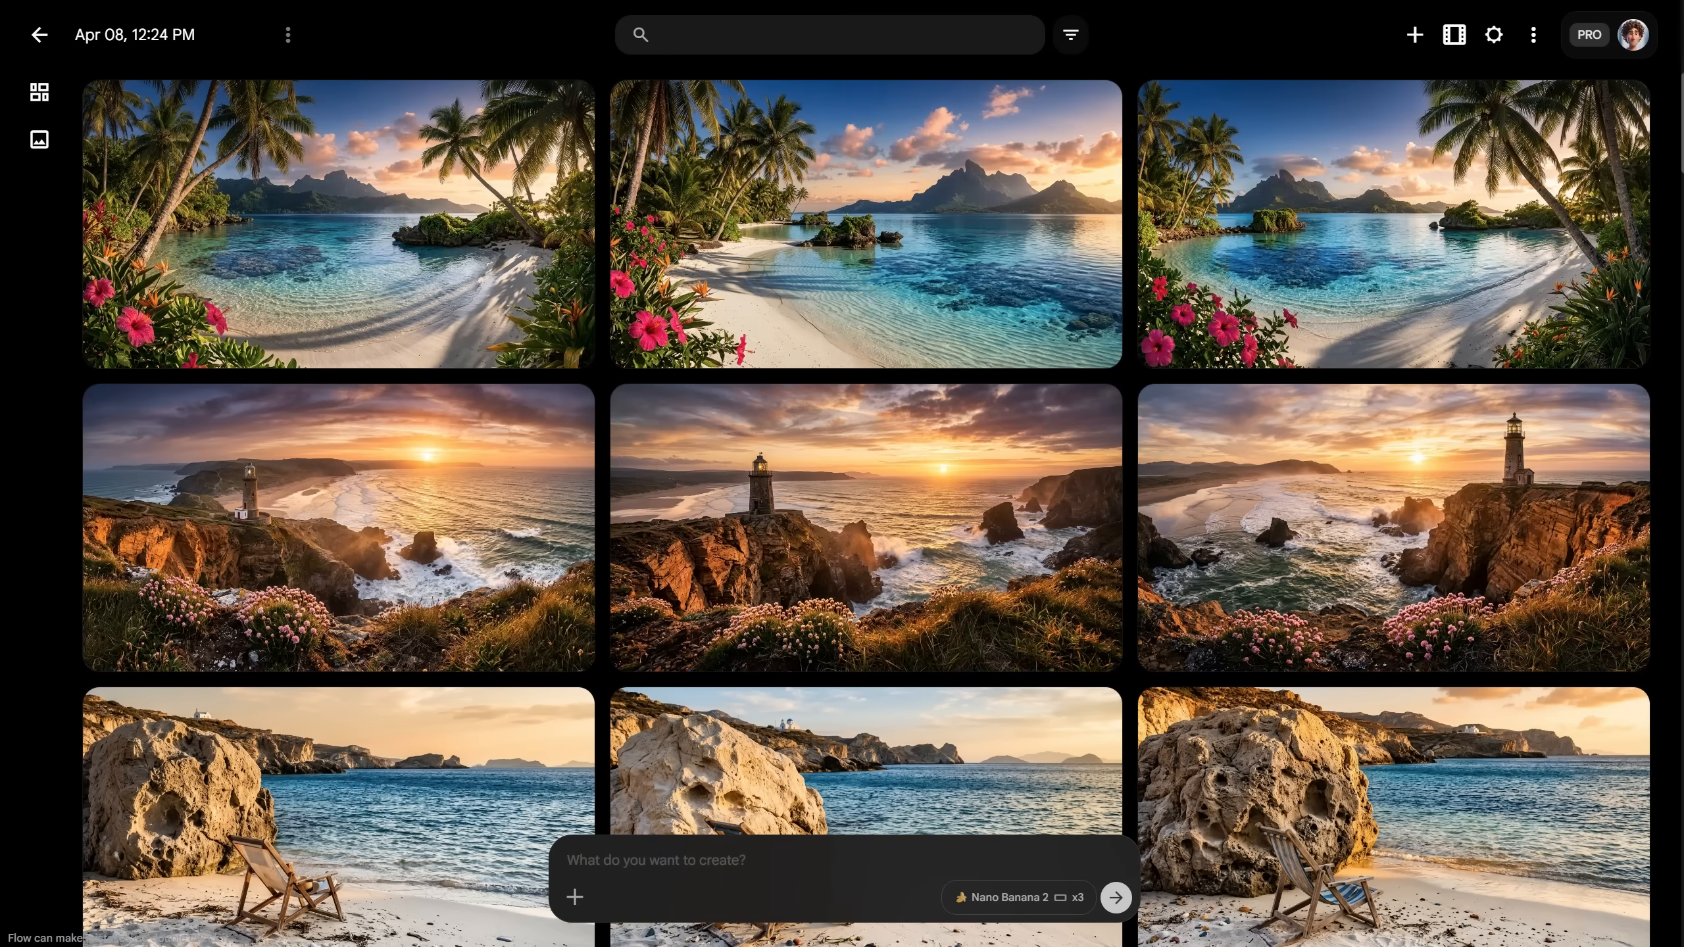
# Step: Step through the lighthouse variants and on into the tropical lagoon images
pyautogui.click(1287, 524)
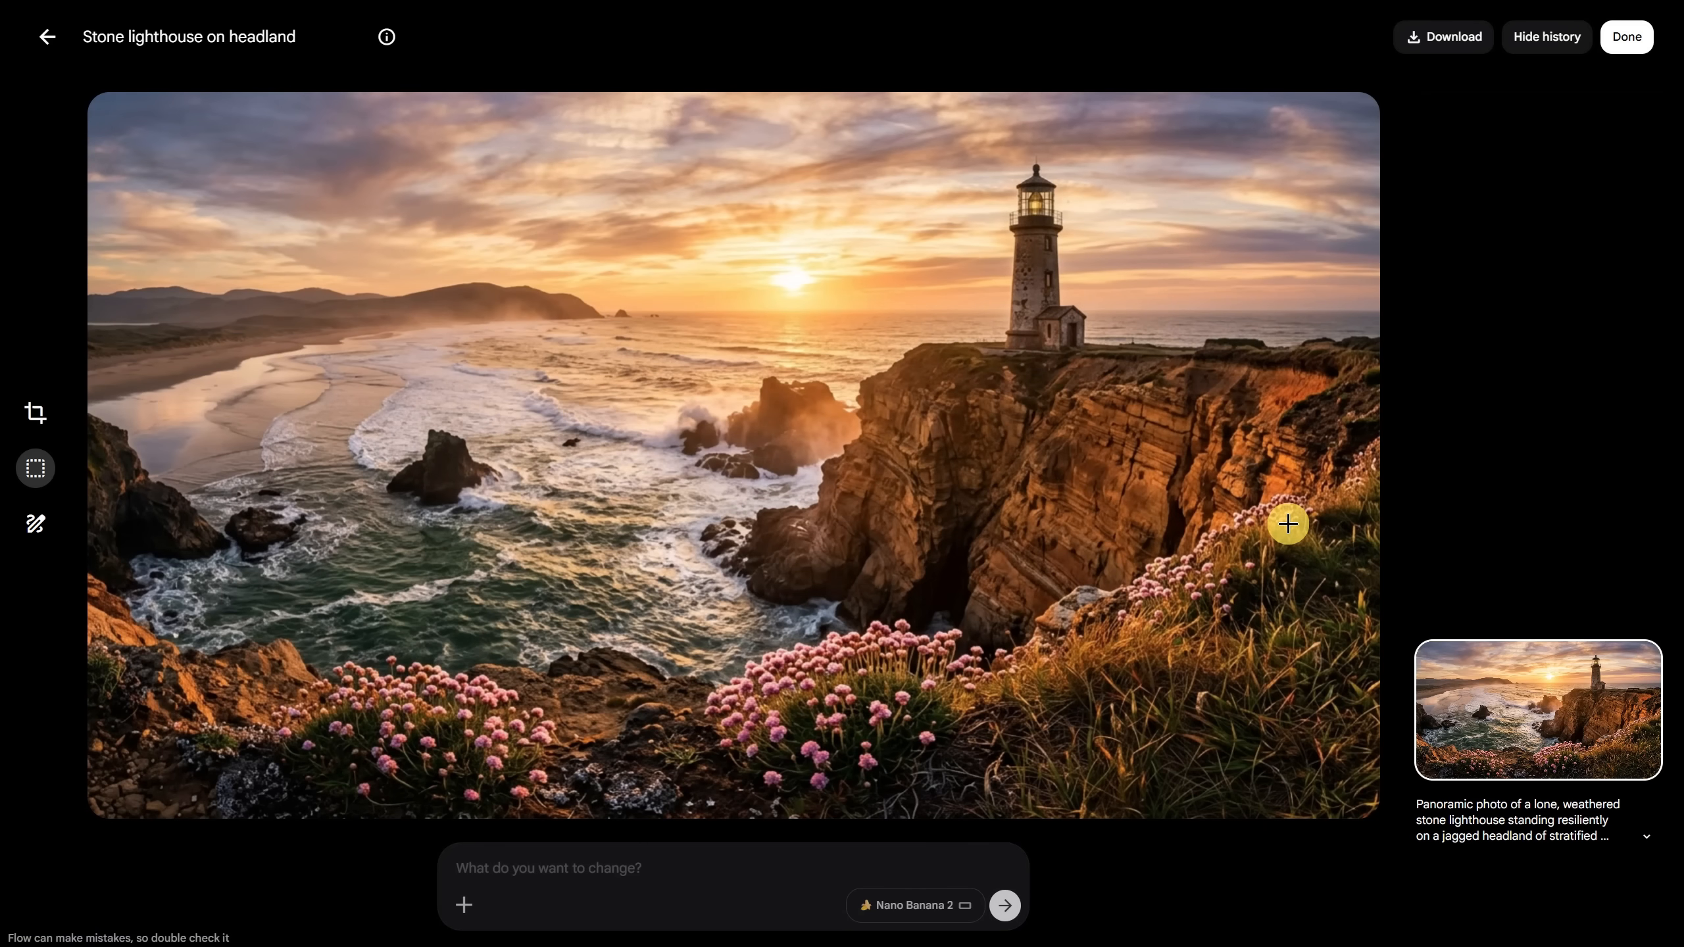
pyautogui.press('Right')
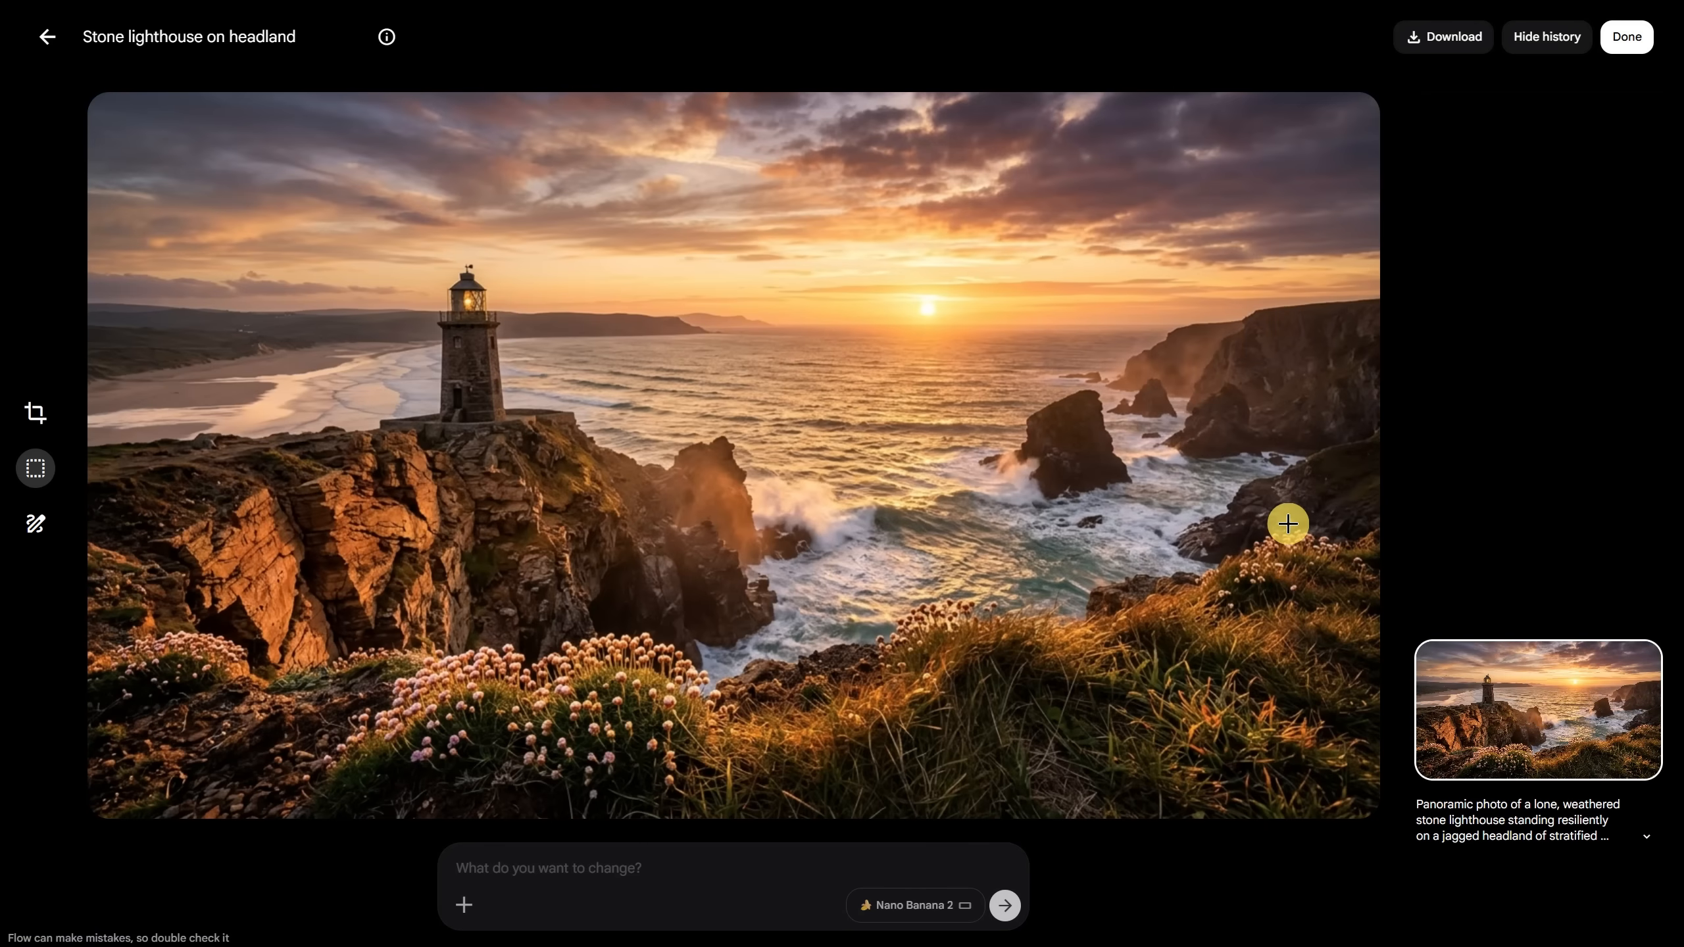
pyautogui.press('Right')
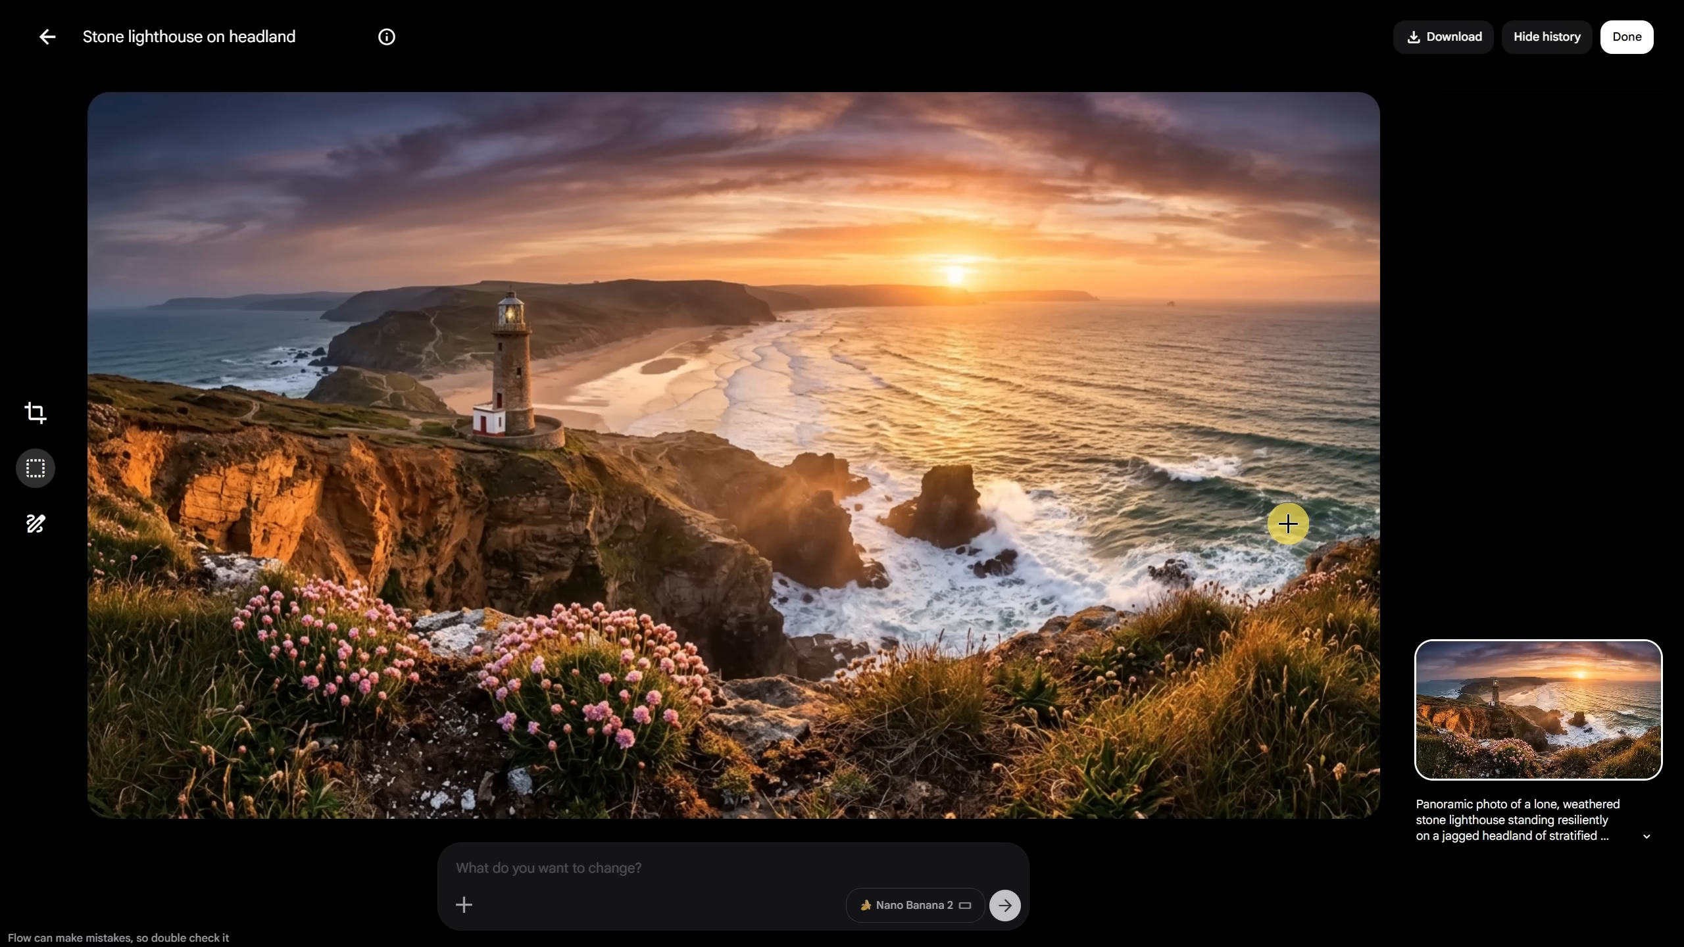
pyautogui.press('Right')
pyautogui.press('Right')
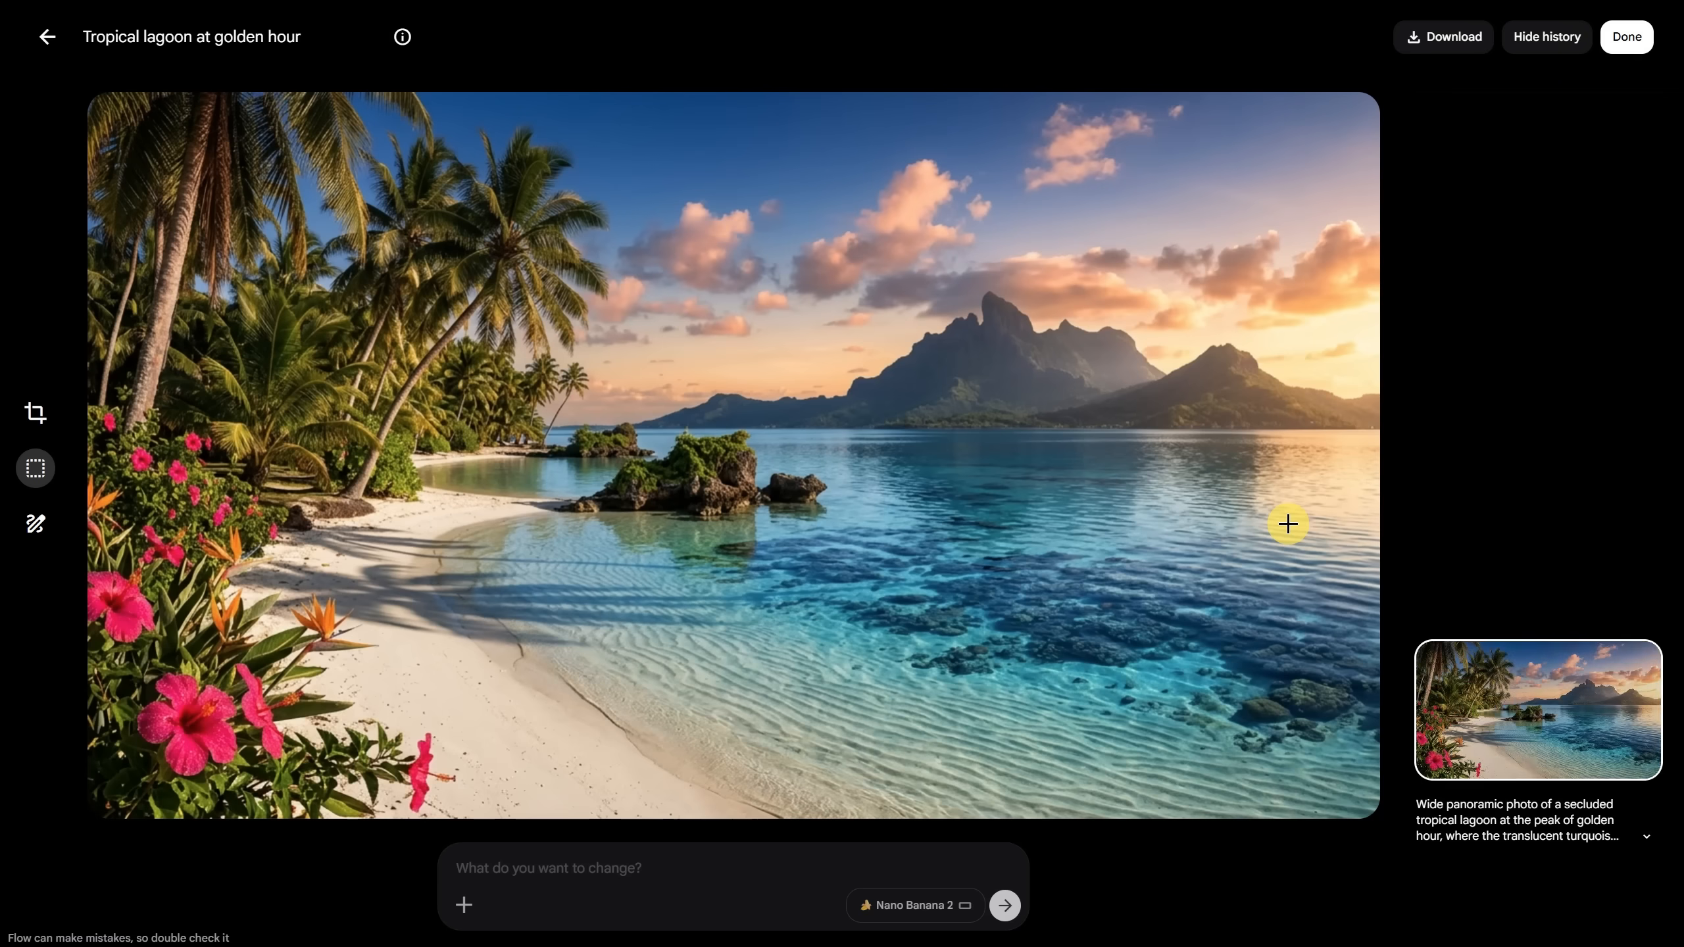
pyautogui.press('Right')
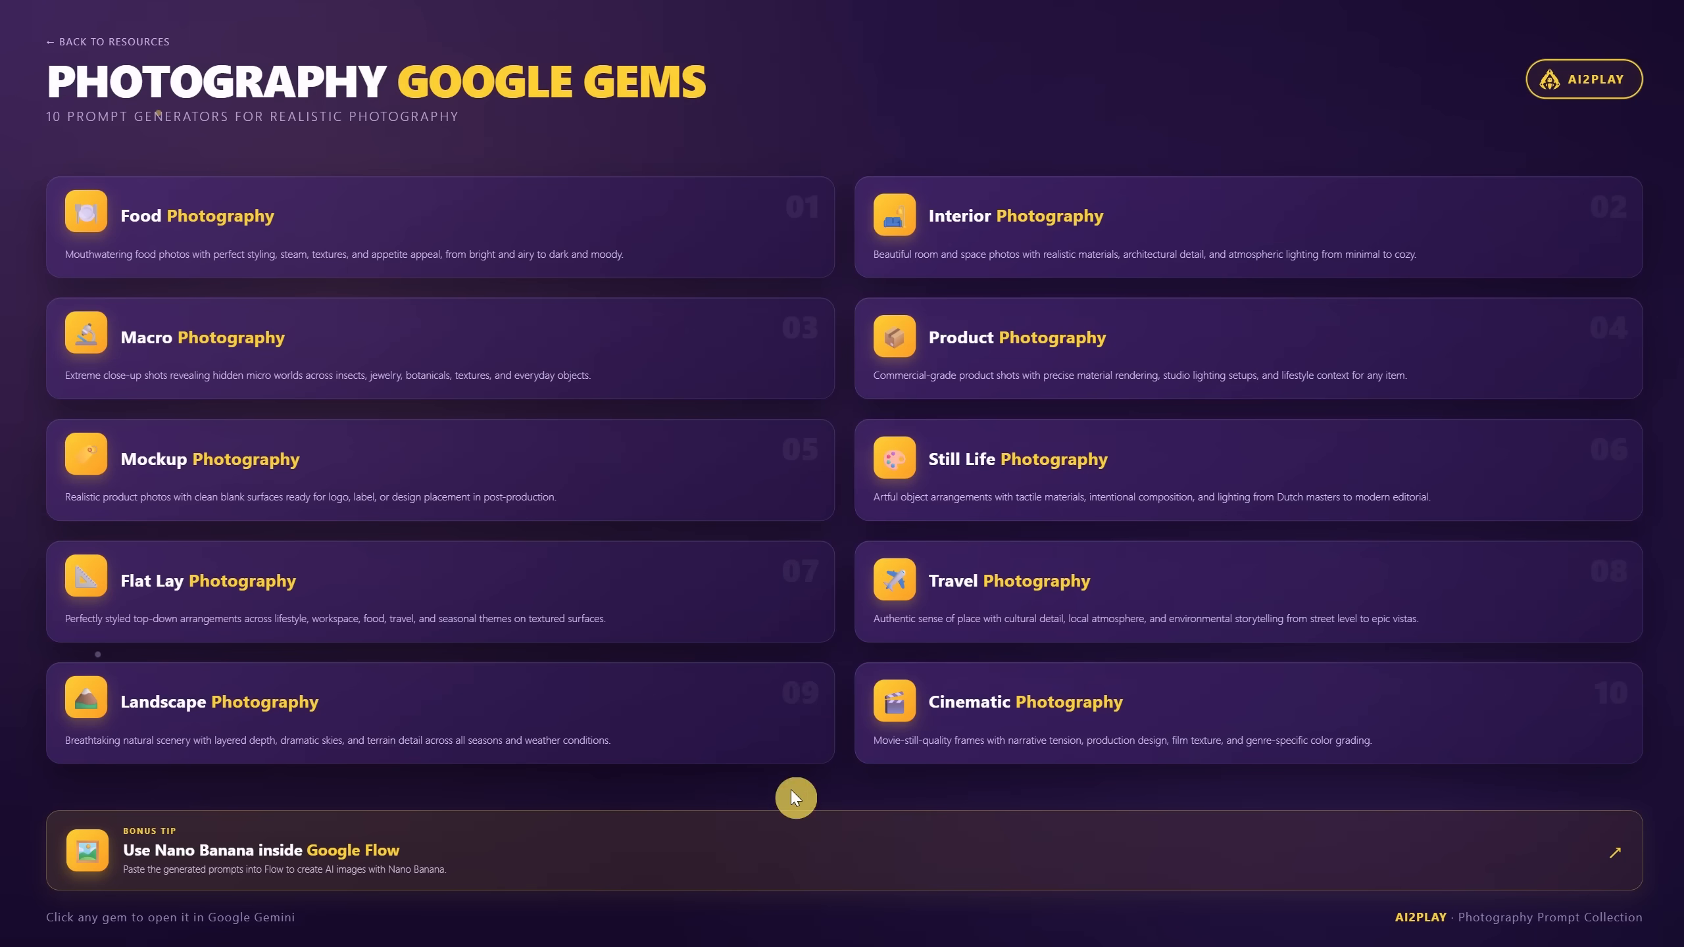
# Step: Get a Cinematic gem prompt for 'portrait of a pirate man' and generate it in Flow
pyautogui.click(1109, 718)
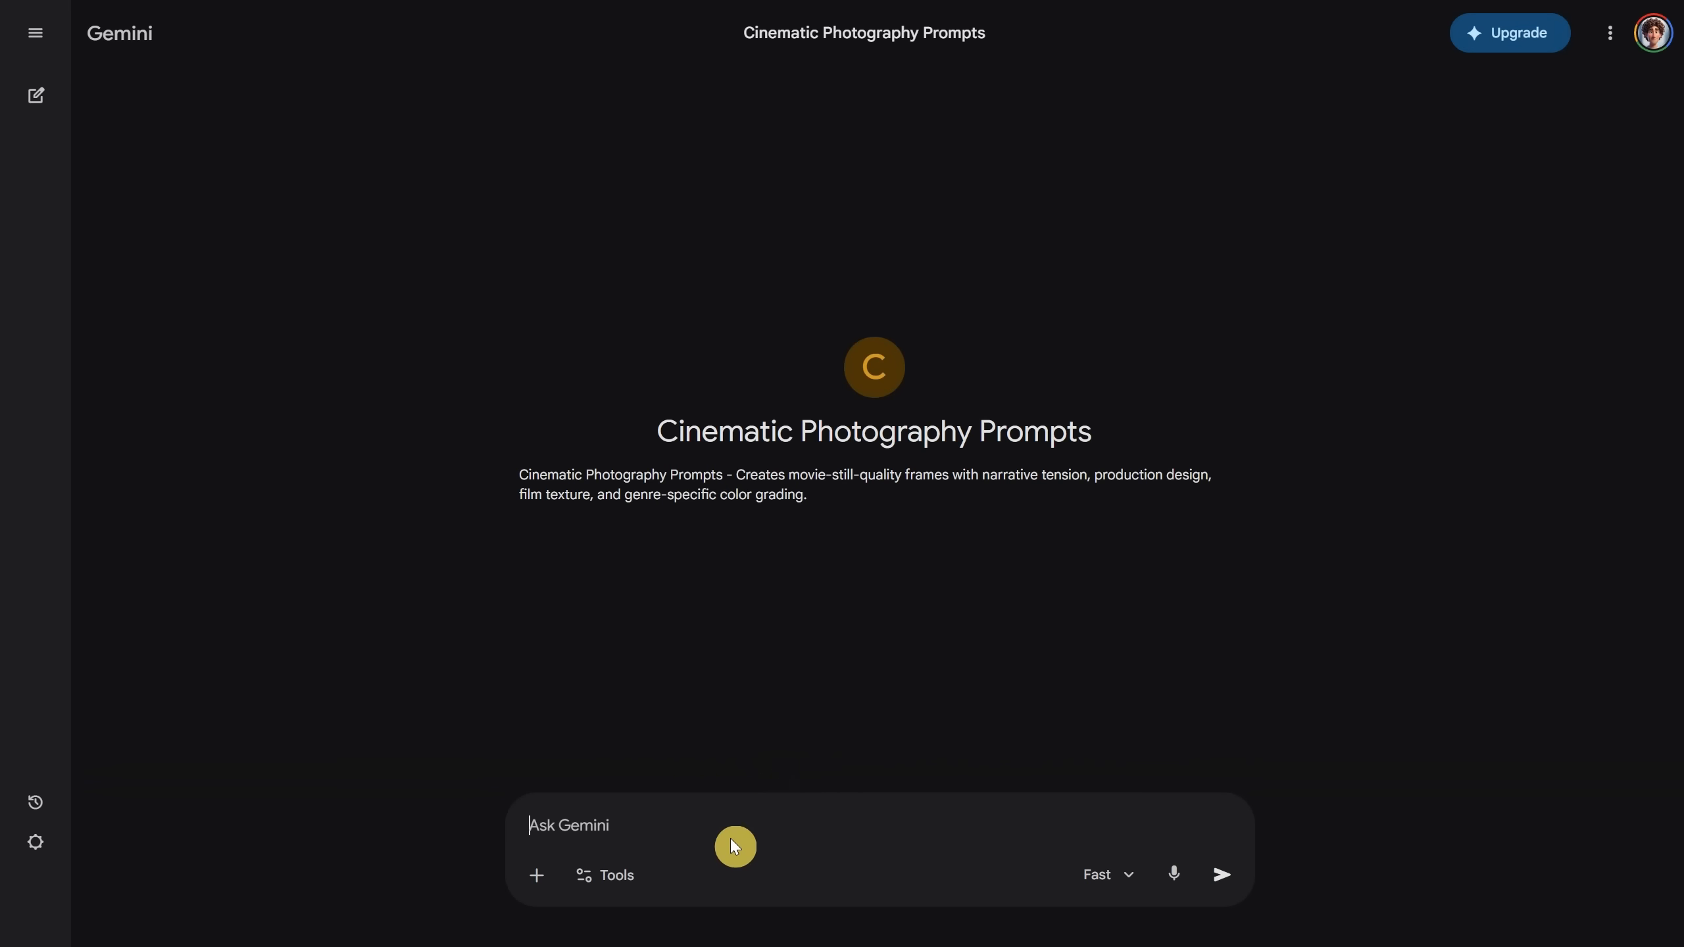
pyautogui.write('portr')
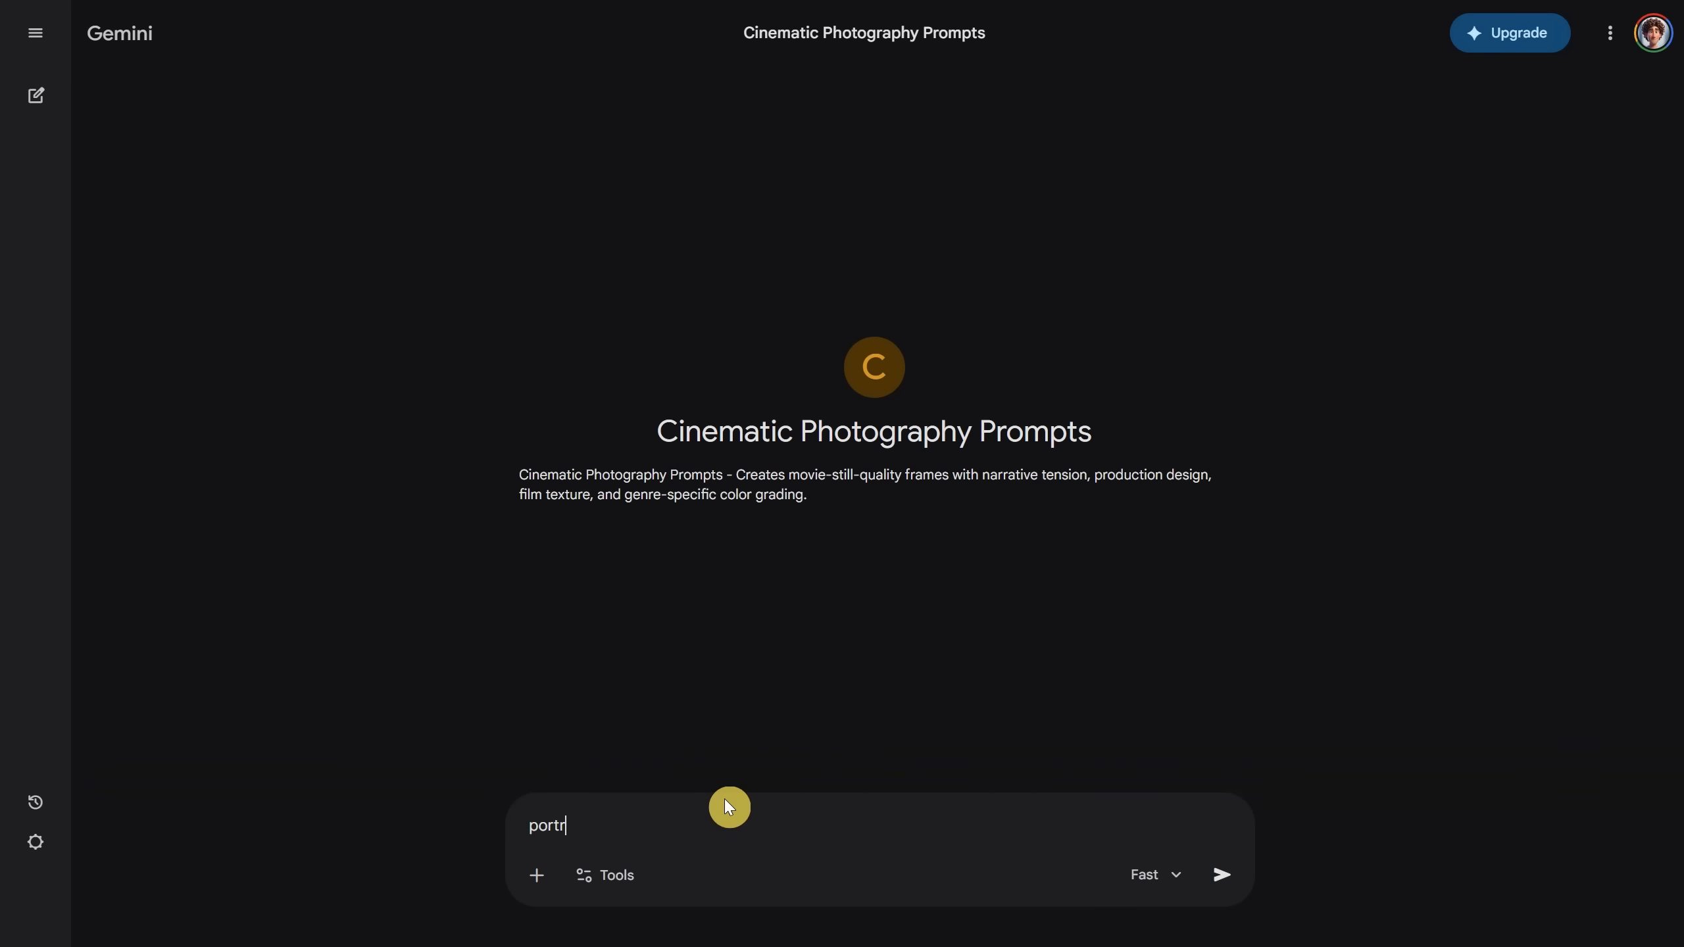
pyautogui.write('ait of a pirate man')
pyautogui.press('Return')
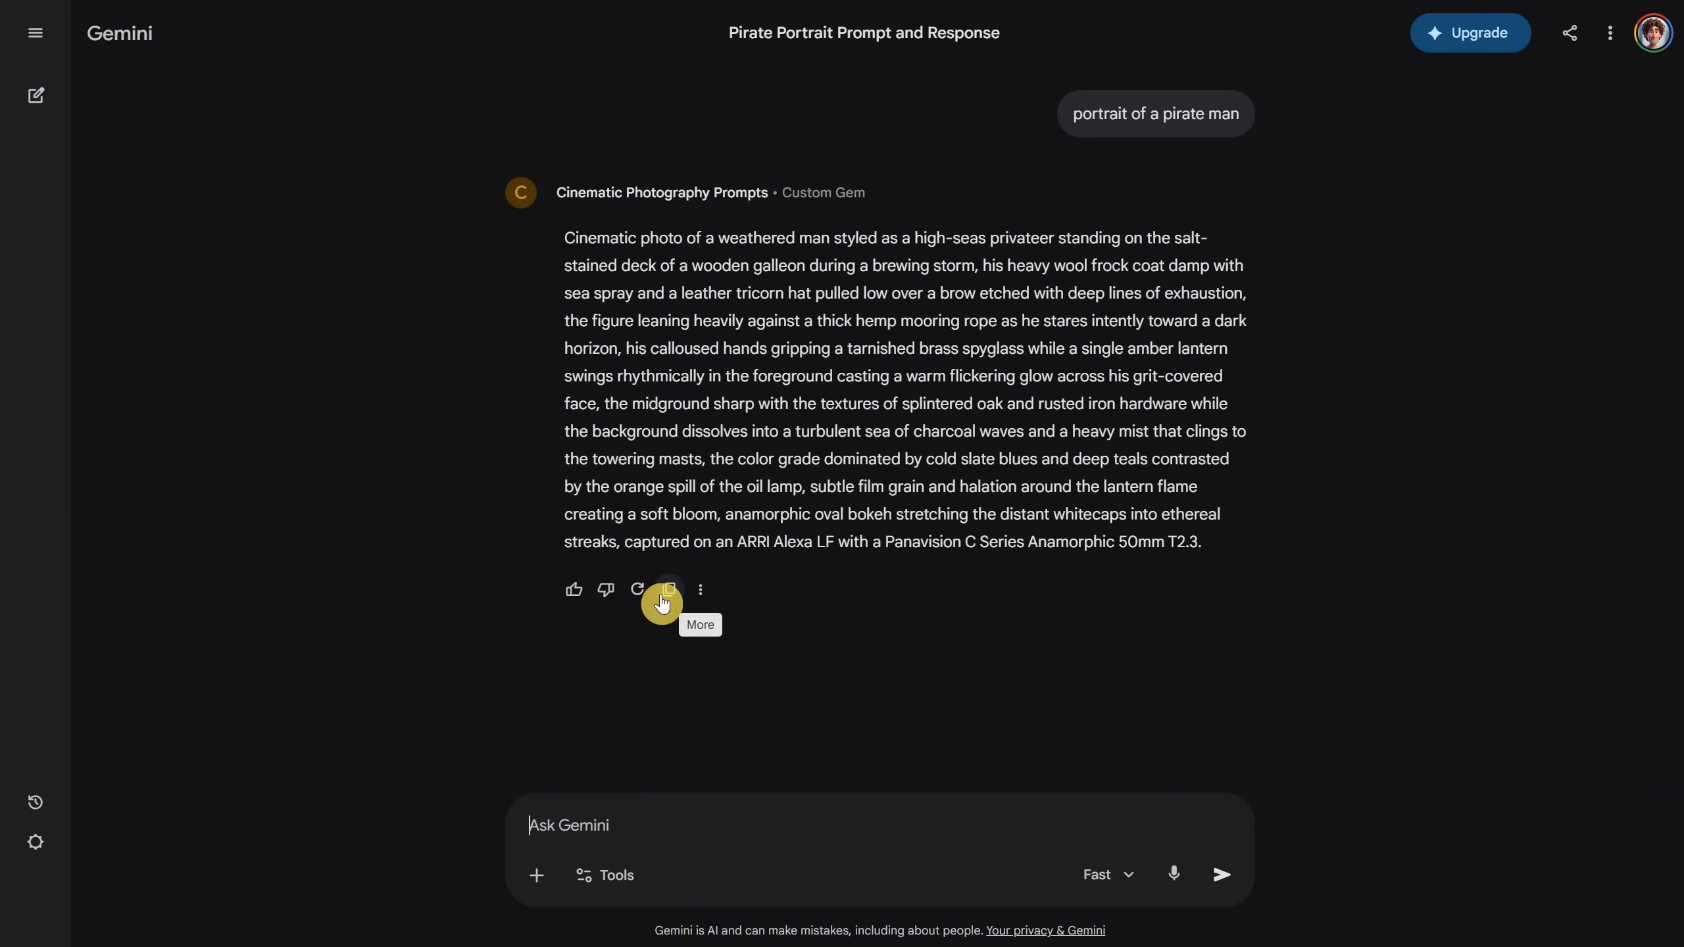
pyautogui.click(661, 597)
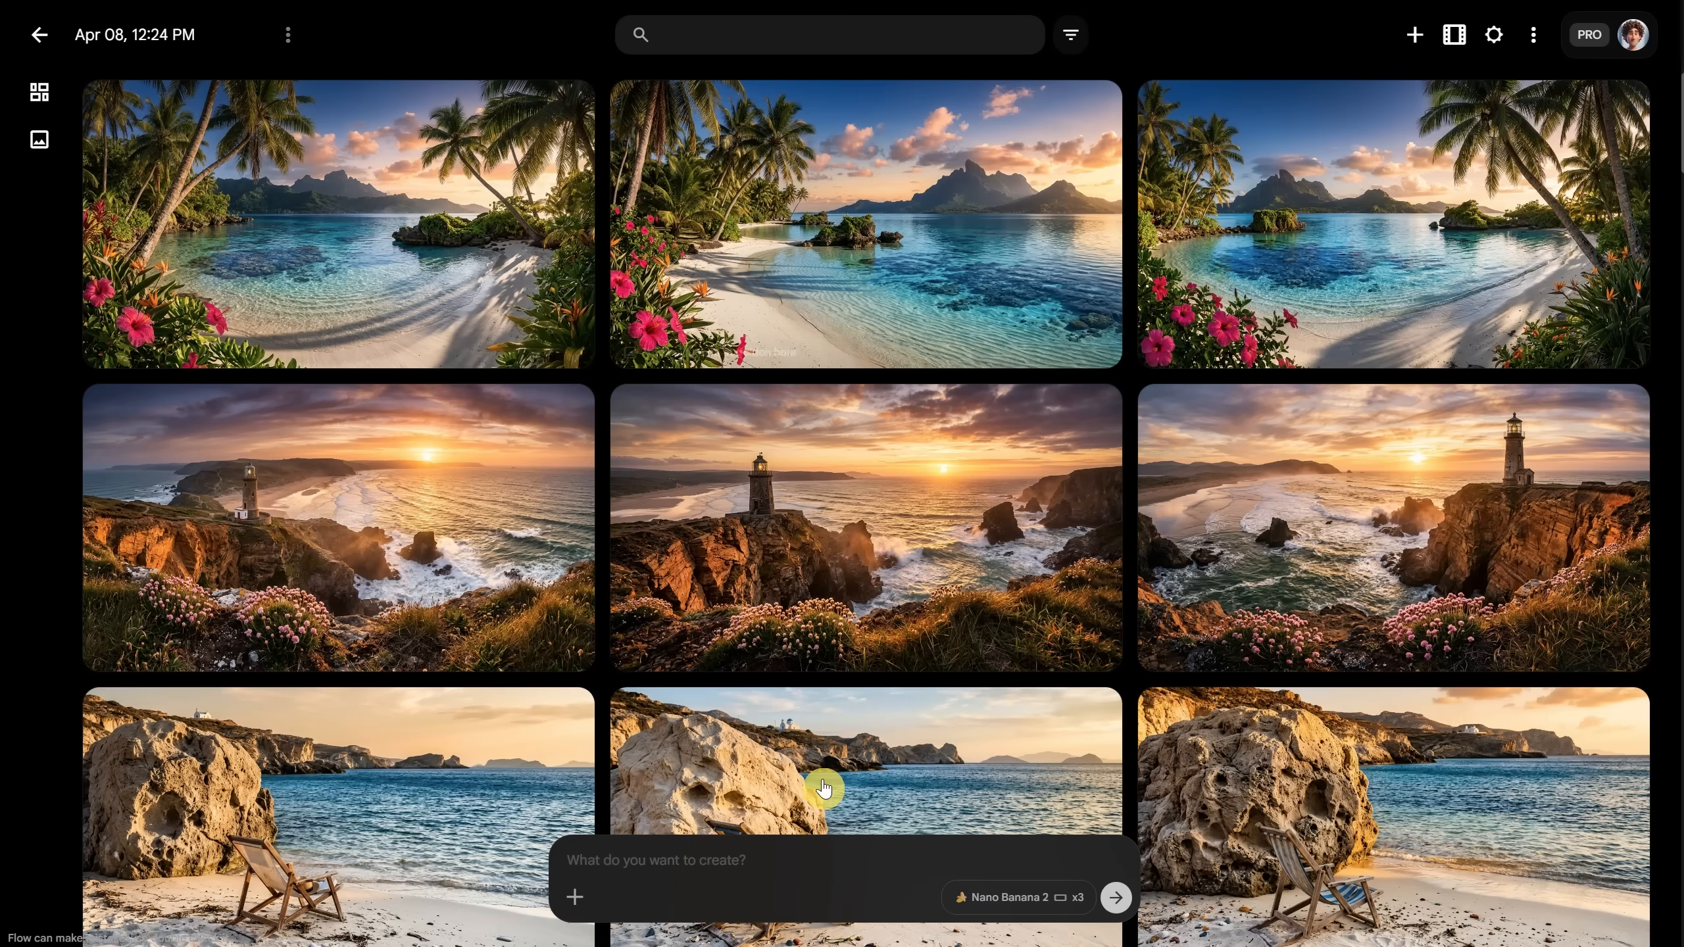
pyautogui.click(834, 850)
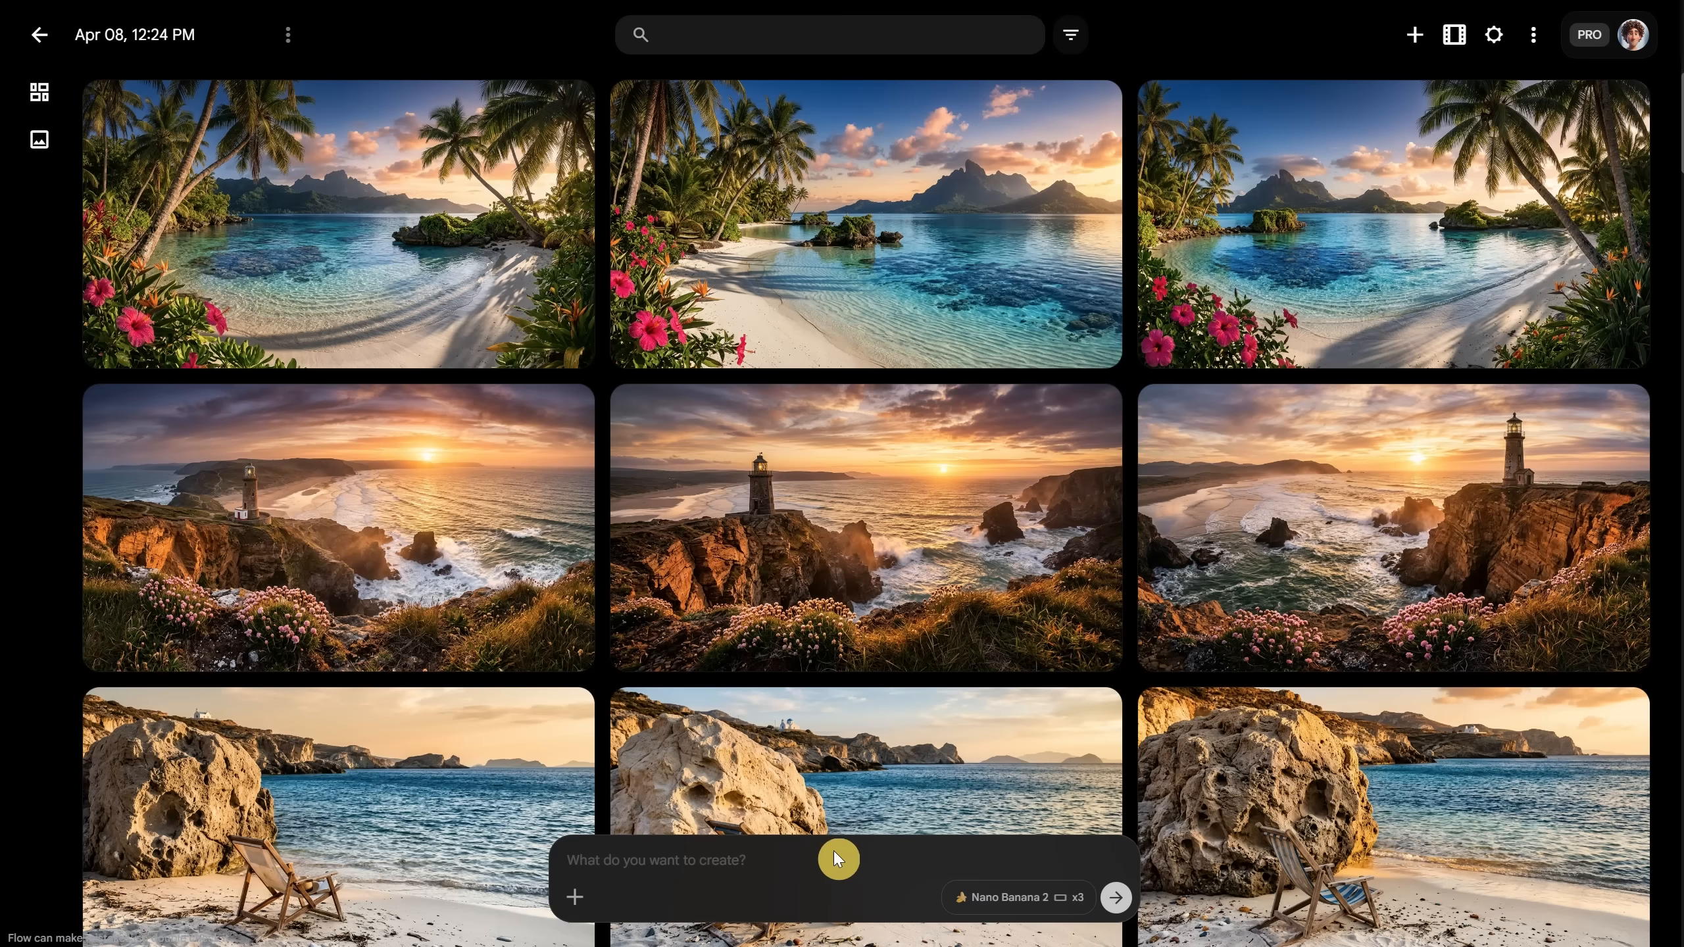
pyautogui.hotkey('ctrl', 'v')
pyautogui.press('Return')
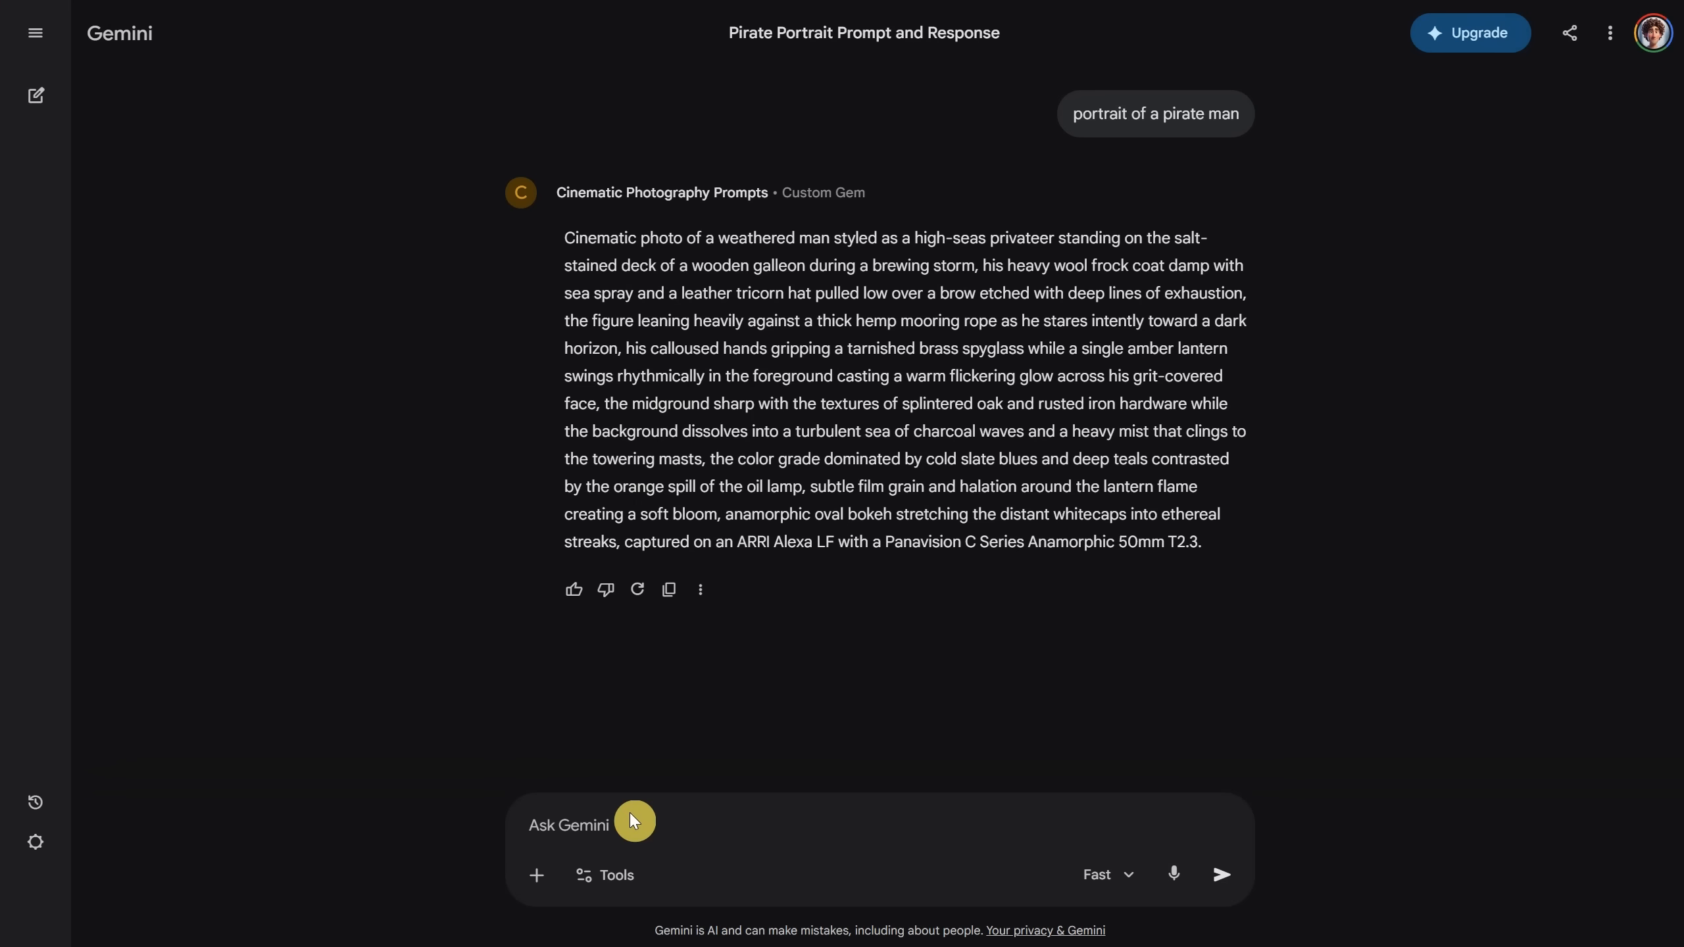
# Step: Request a cinematic prompt for a tiger chasing a warrior woman in the jungle and generate it
pyautogui.write('a tiger is chasing a warrior woman in the j')
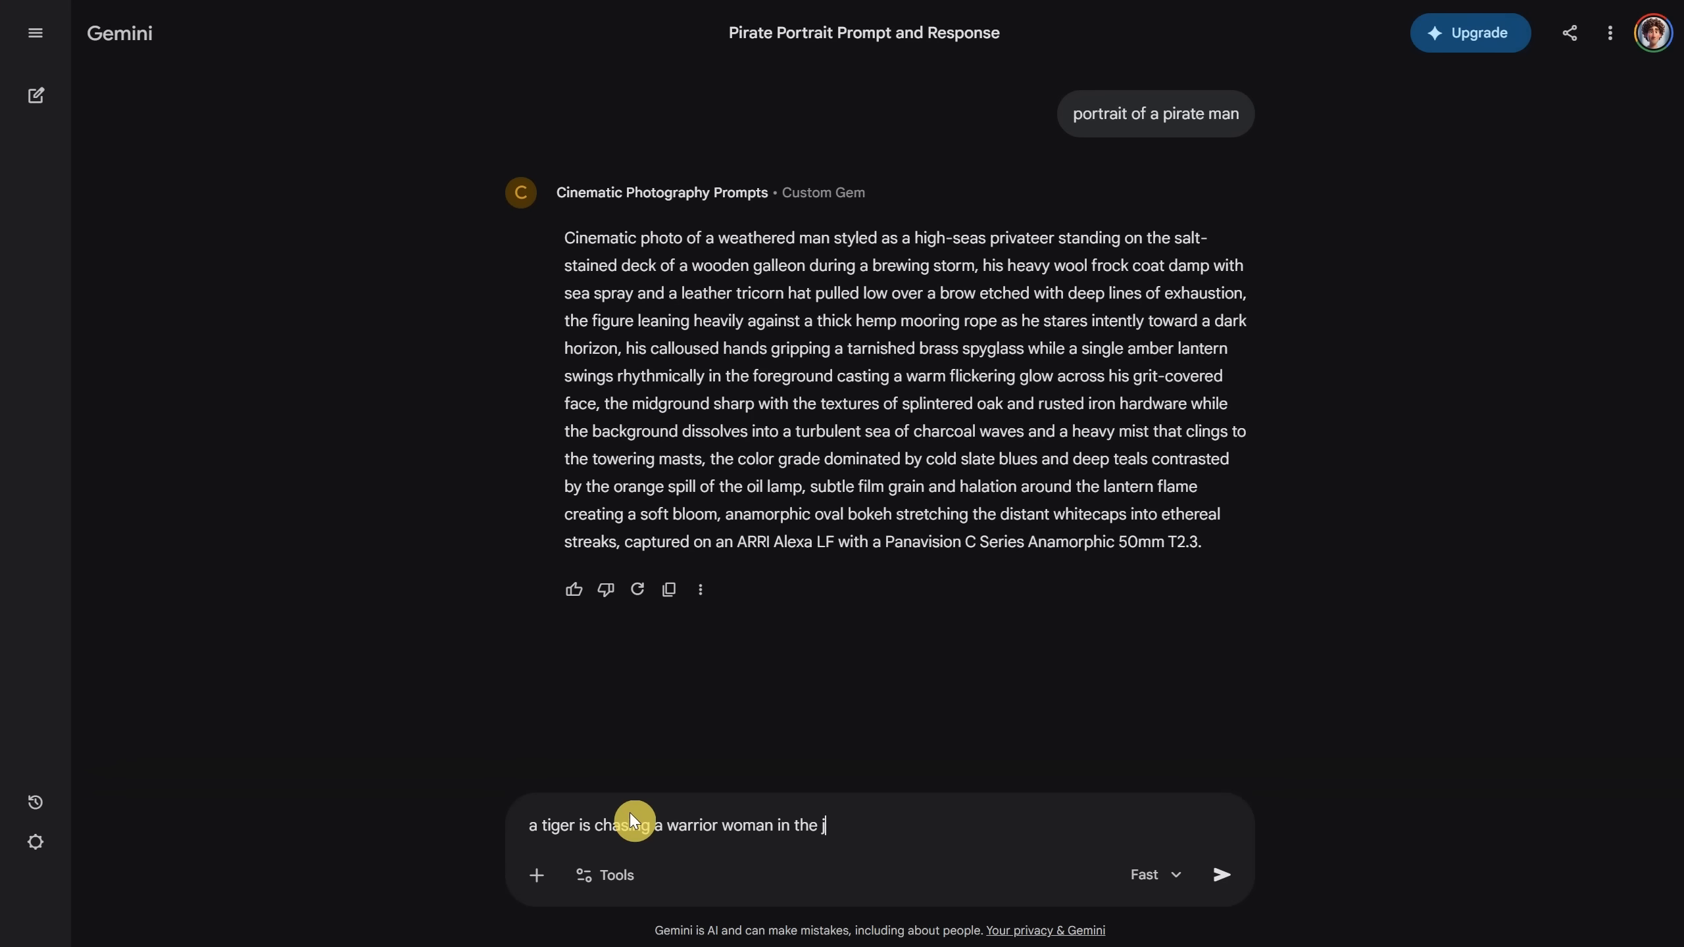
pyautogui.write('ungle, action scene')
pyautogui.press('Return')
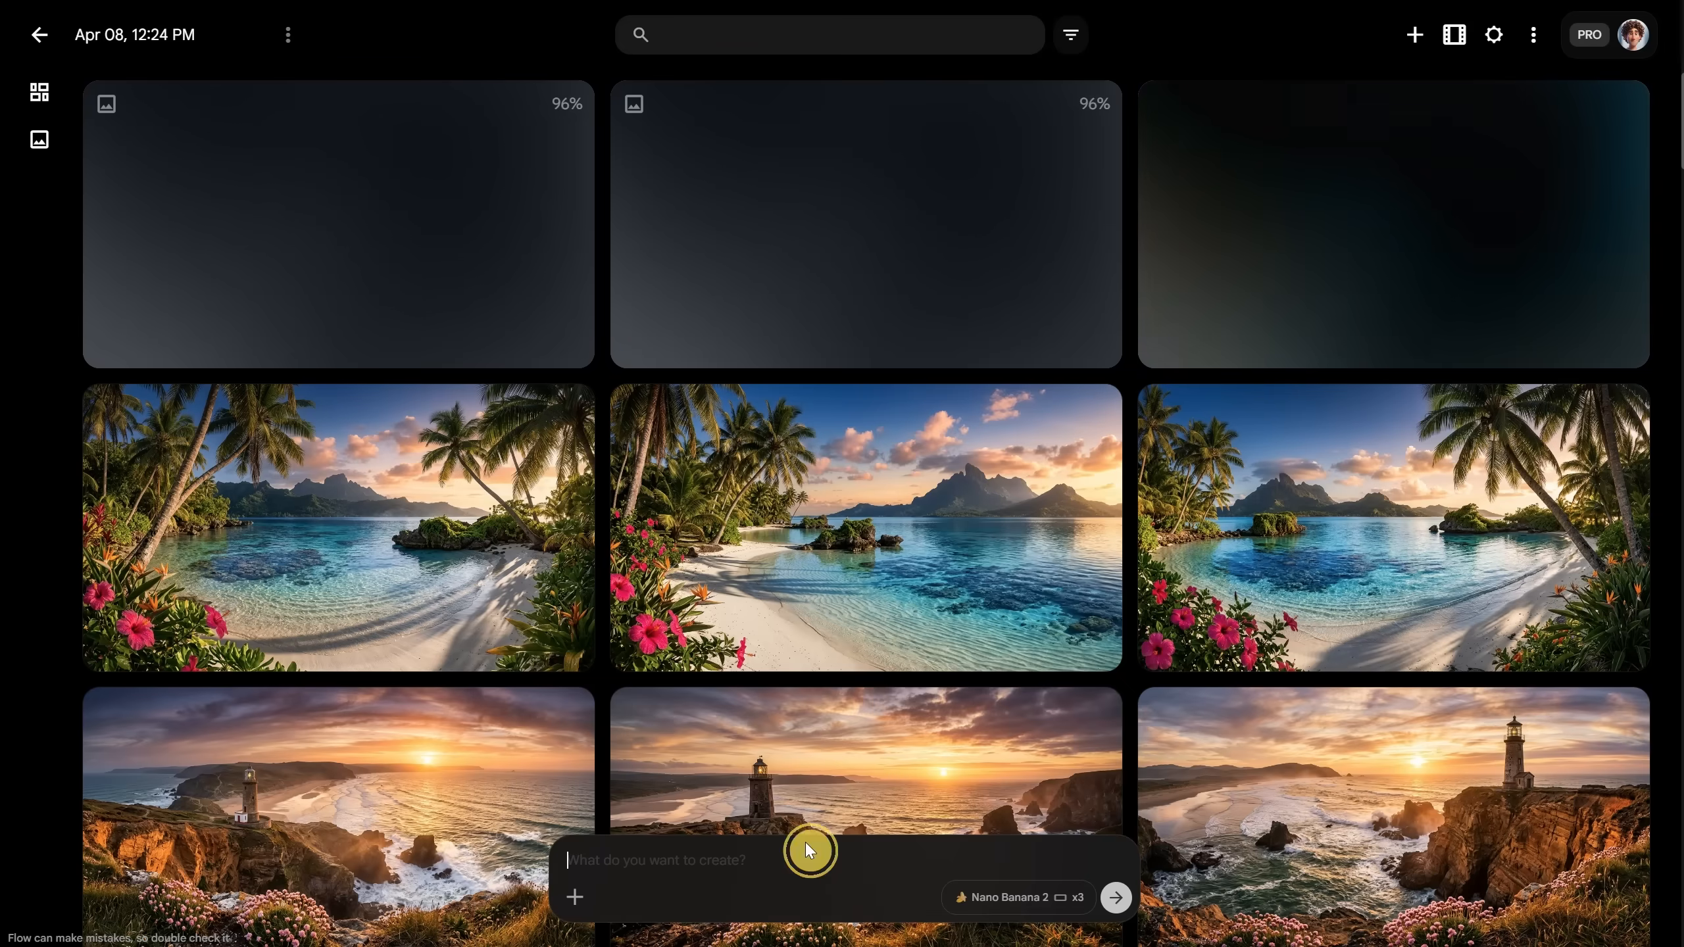
pyautogui.press('Return')
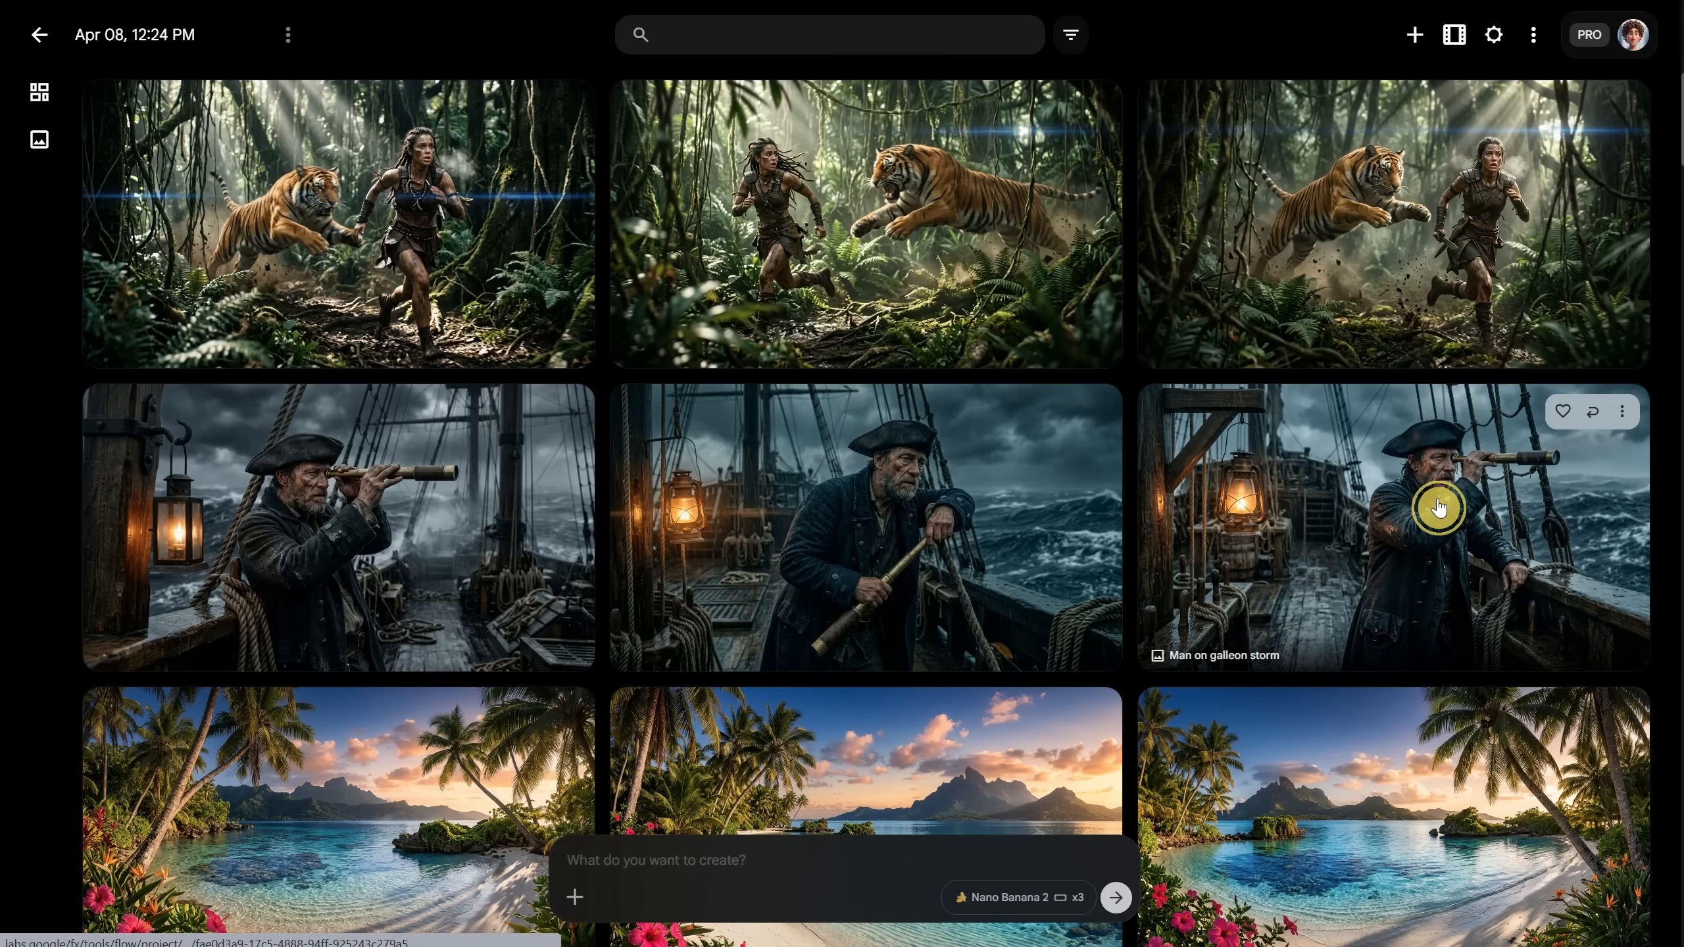
# Step: Browse the pirate-on-stormy-galleon variants, then go back to the grid
pyautogui.click(1437, 504)
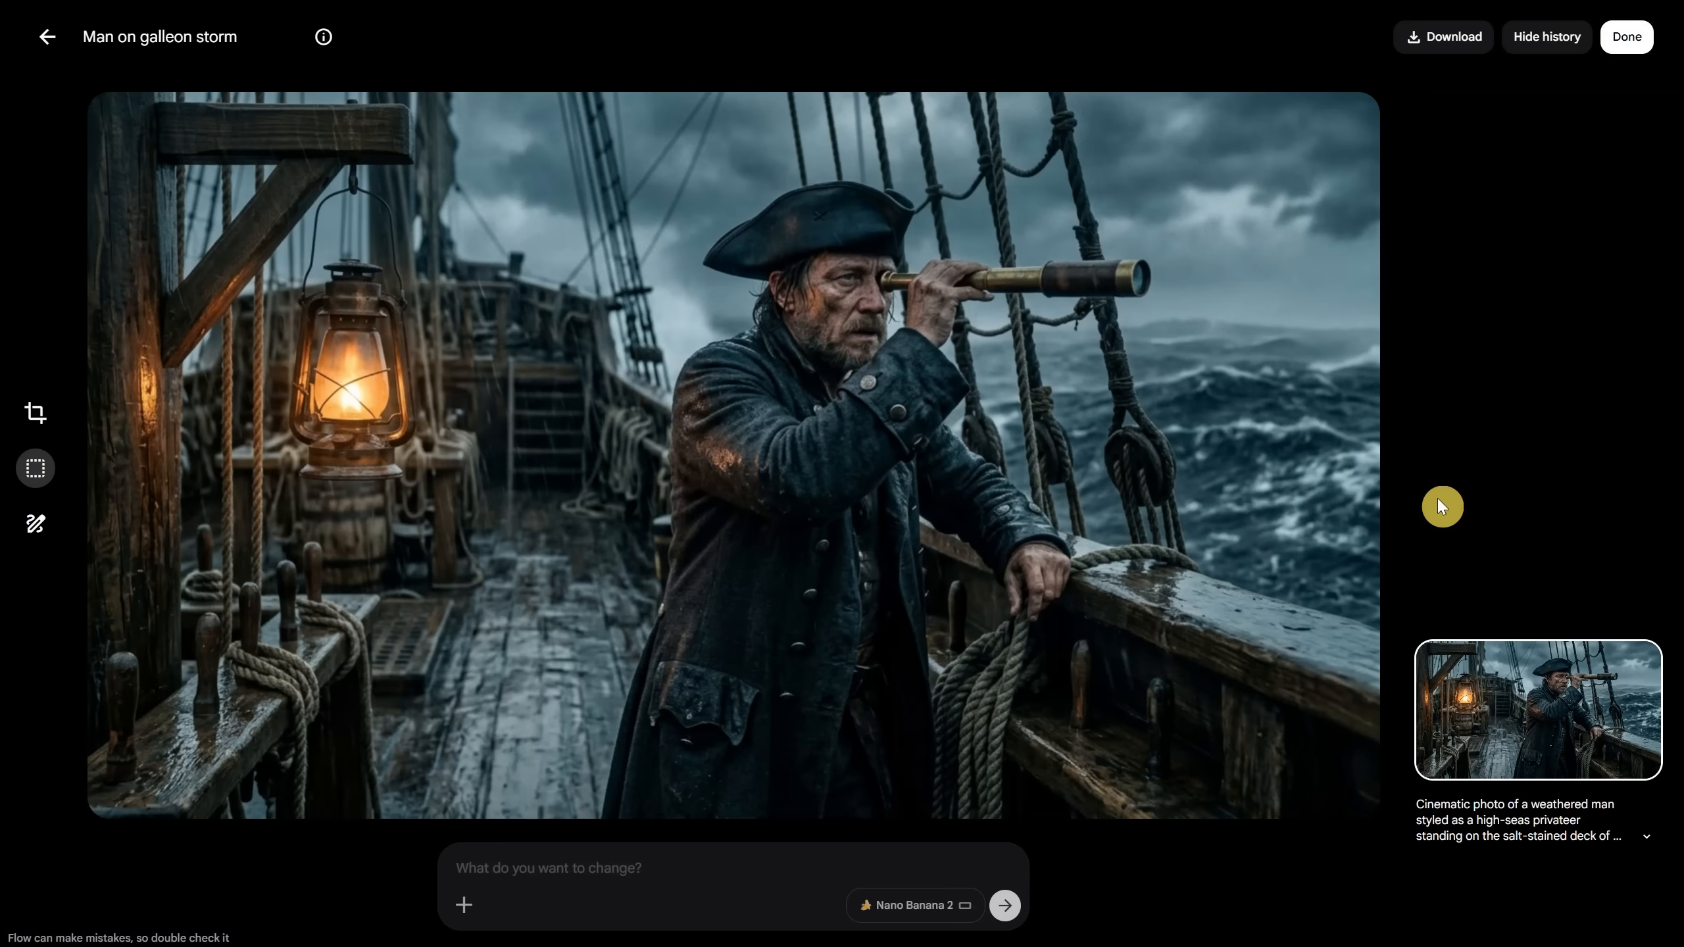
pyautogui.press('Right')
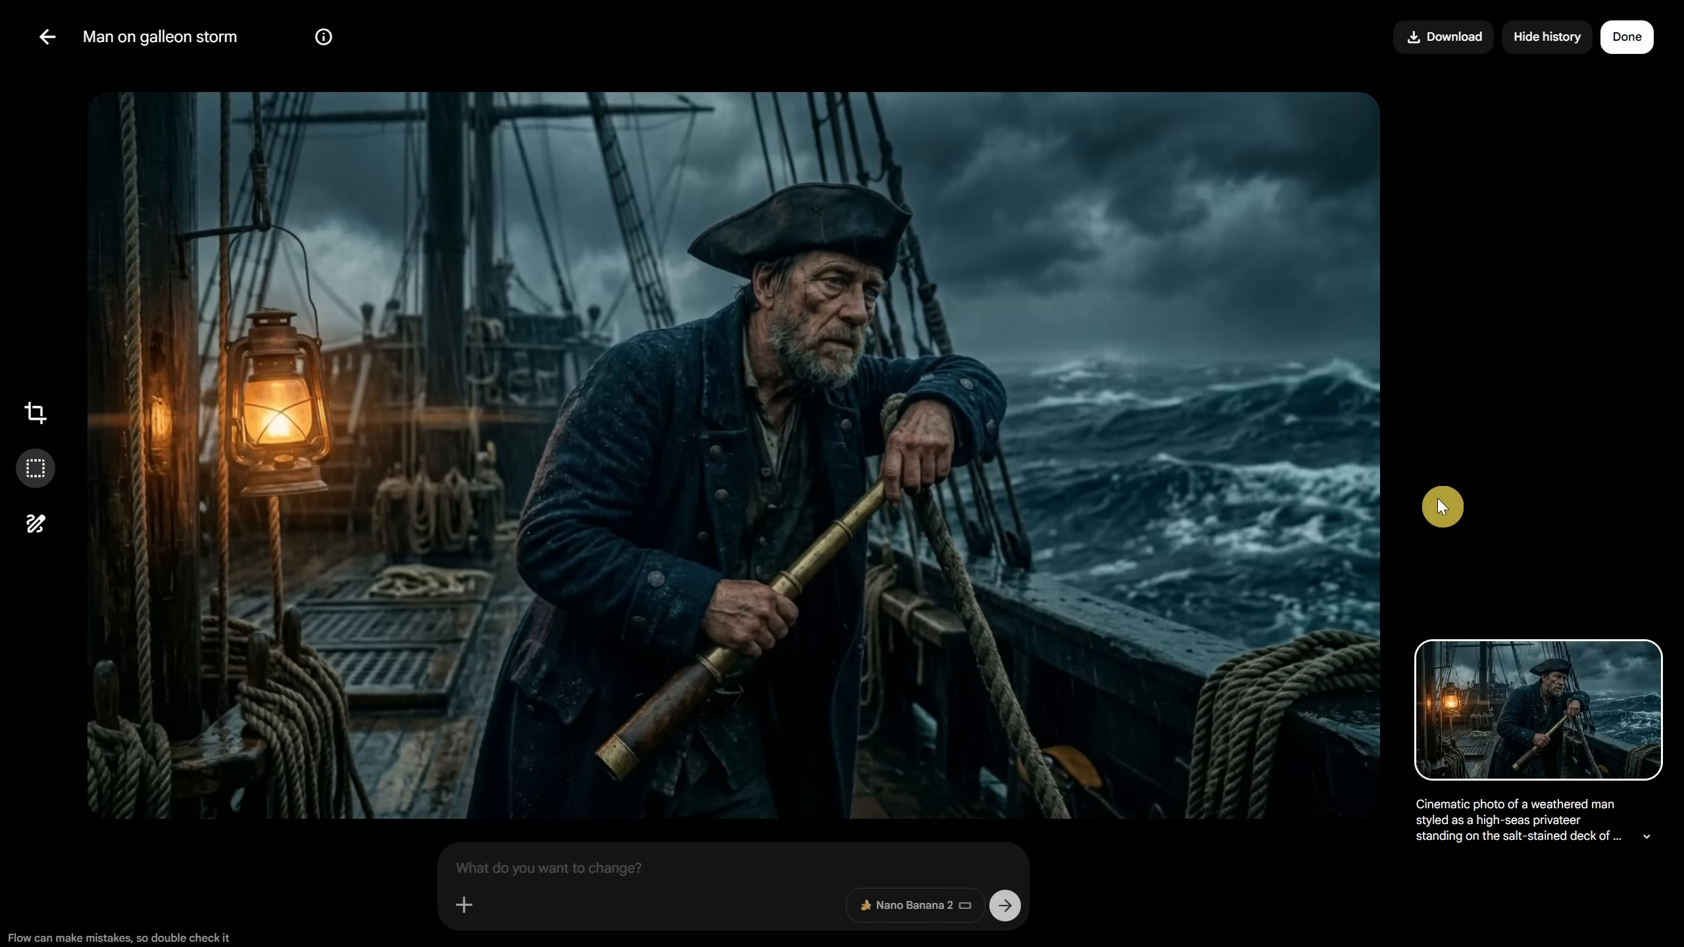
pyautogui.press('Right')
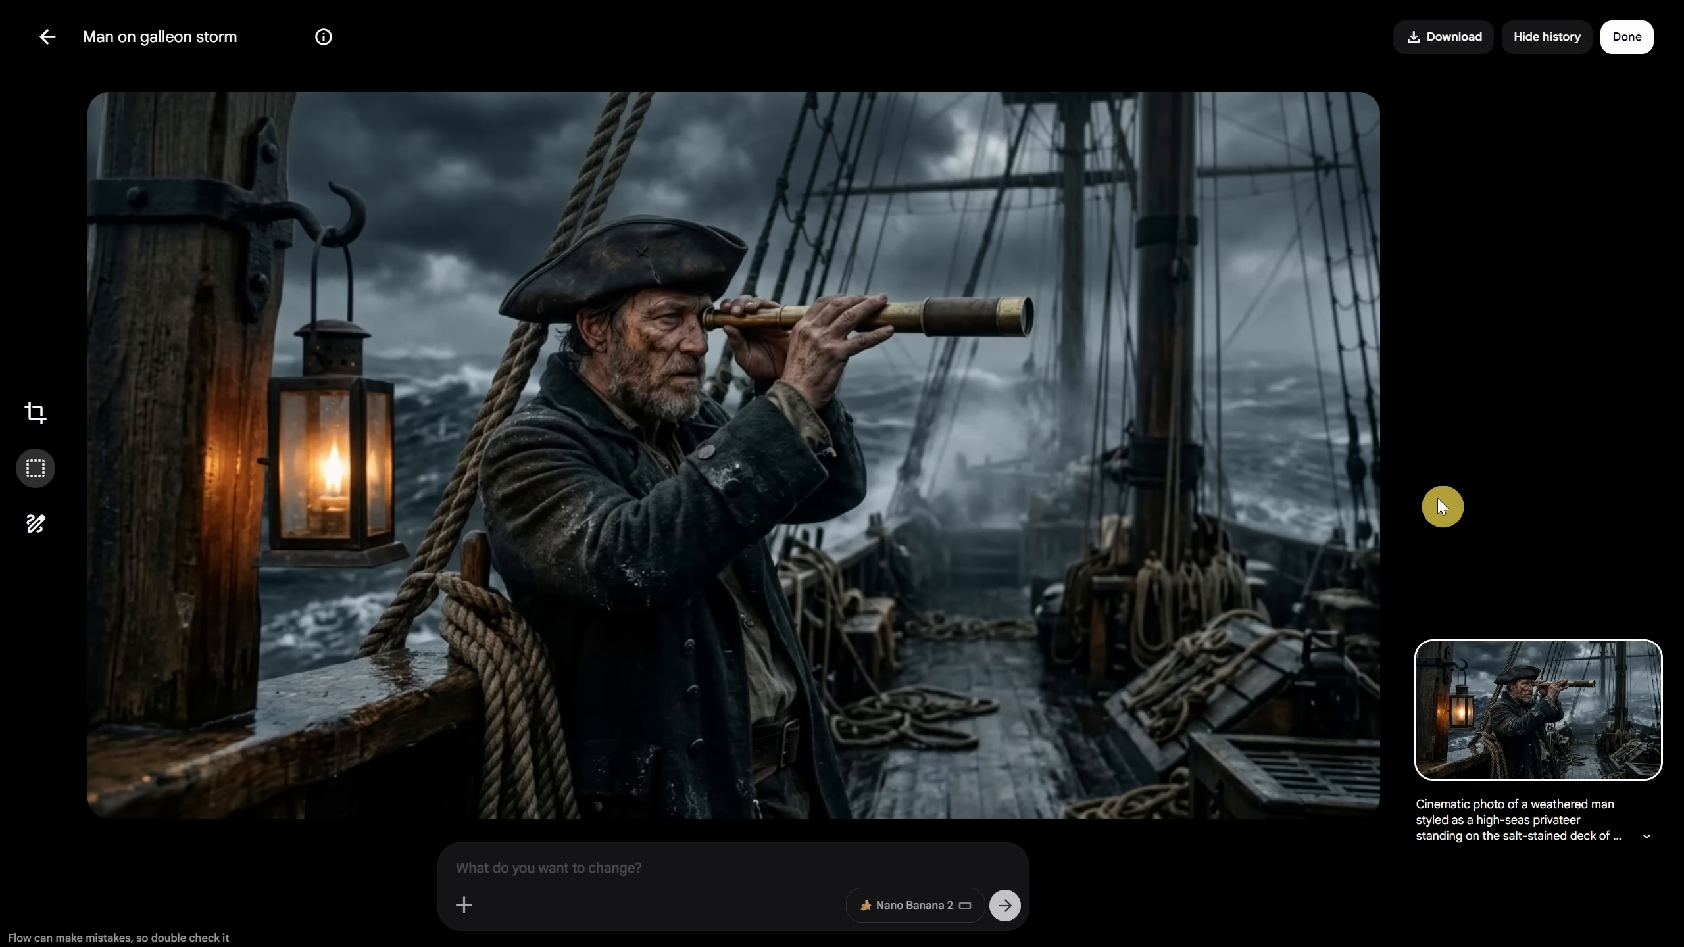
pyautogui.click(44, 49)
# Step: Browse the tiger-jungle chase variants, then return to the image grid
pyautogui.click(1340, 225)
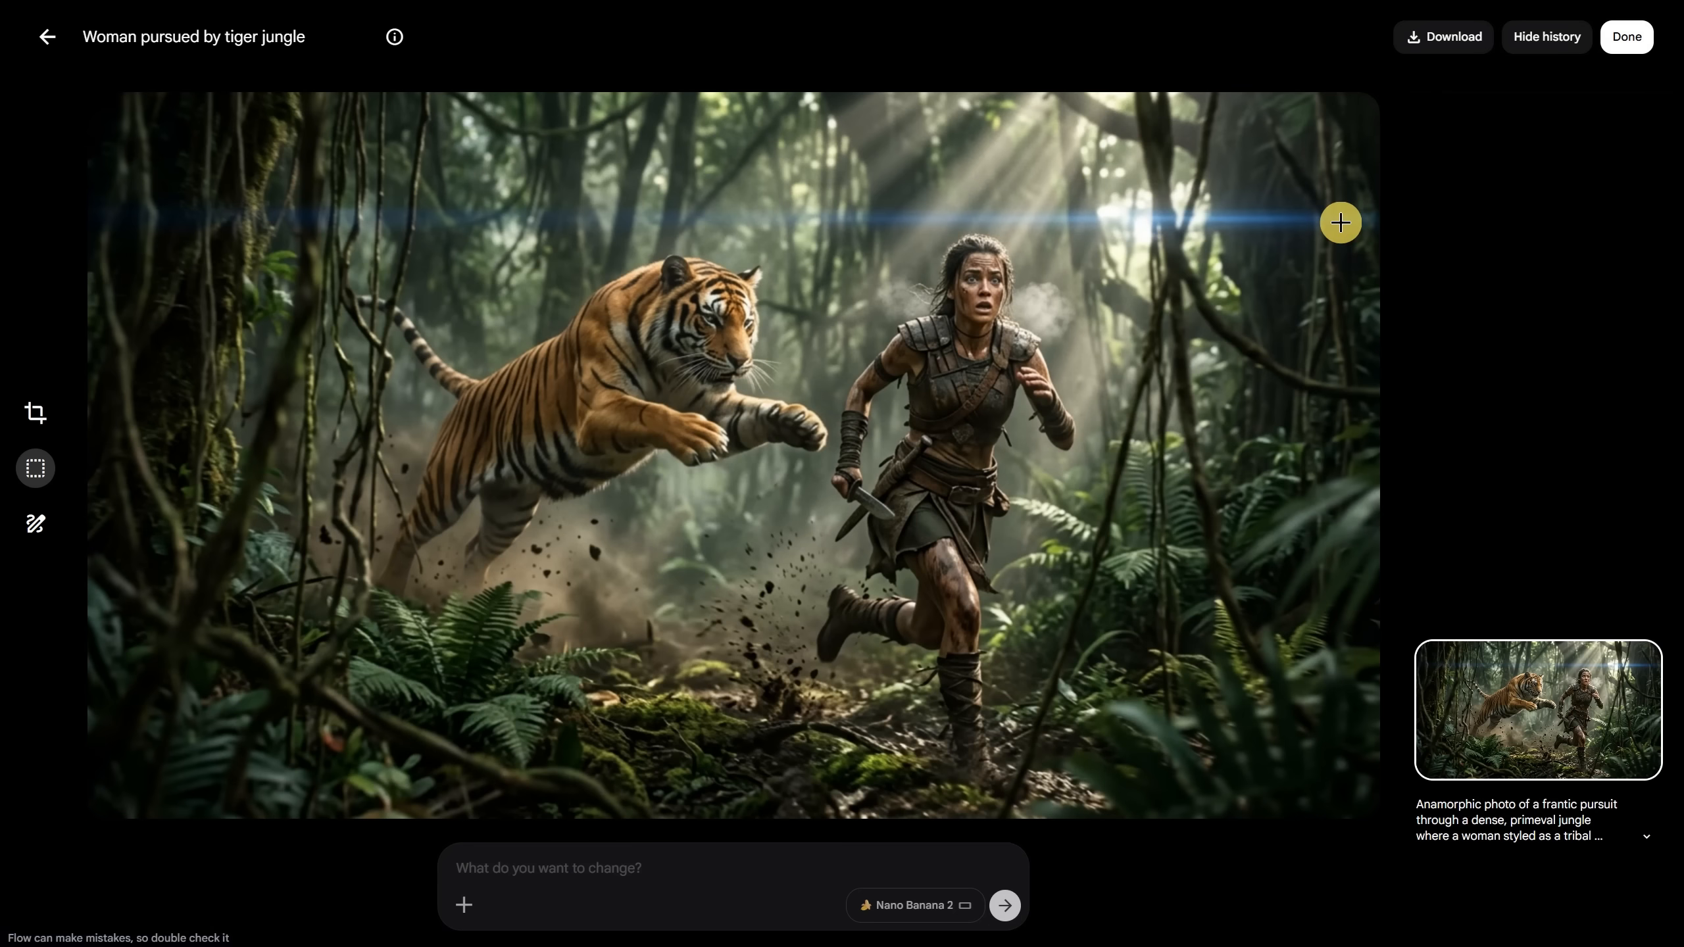
pyautogui.press('Right')
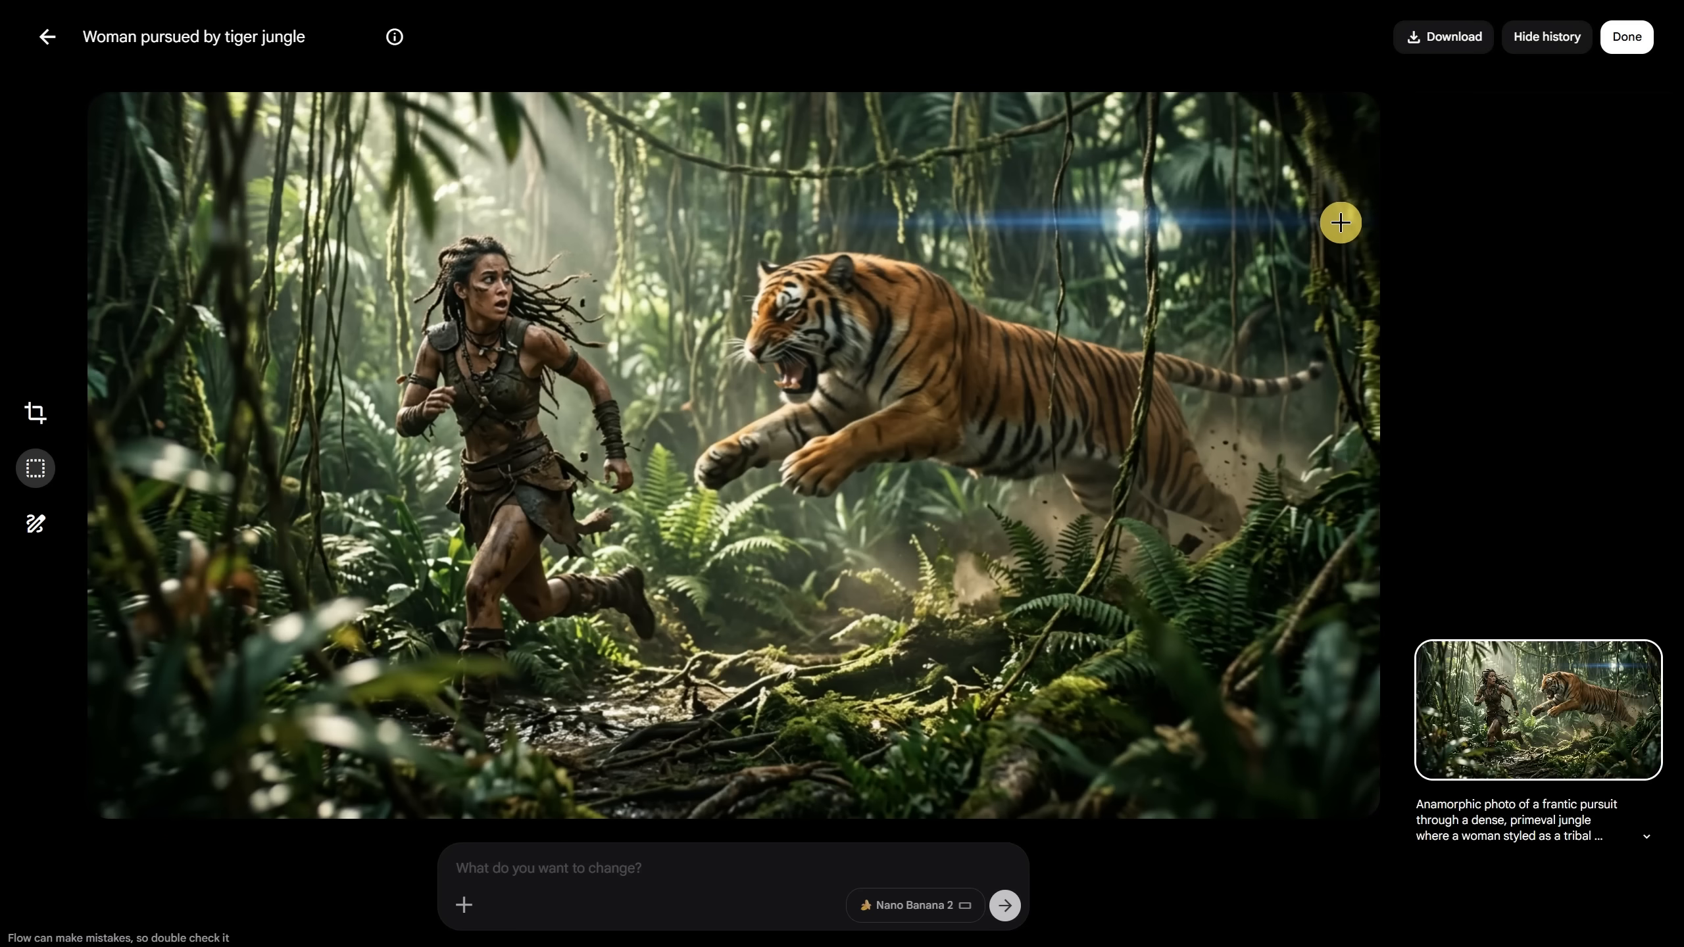
pyautogui.press('Right')
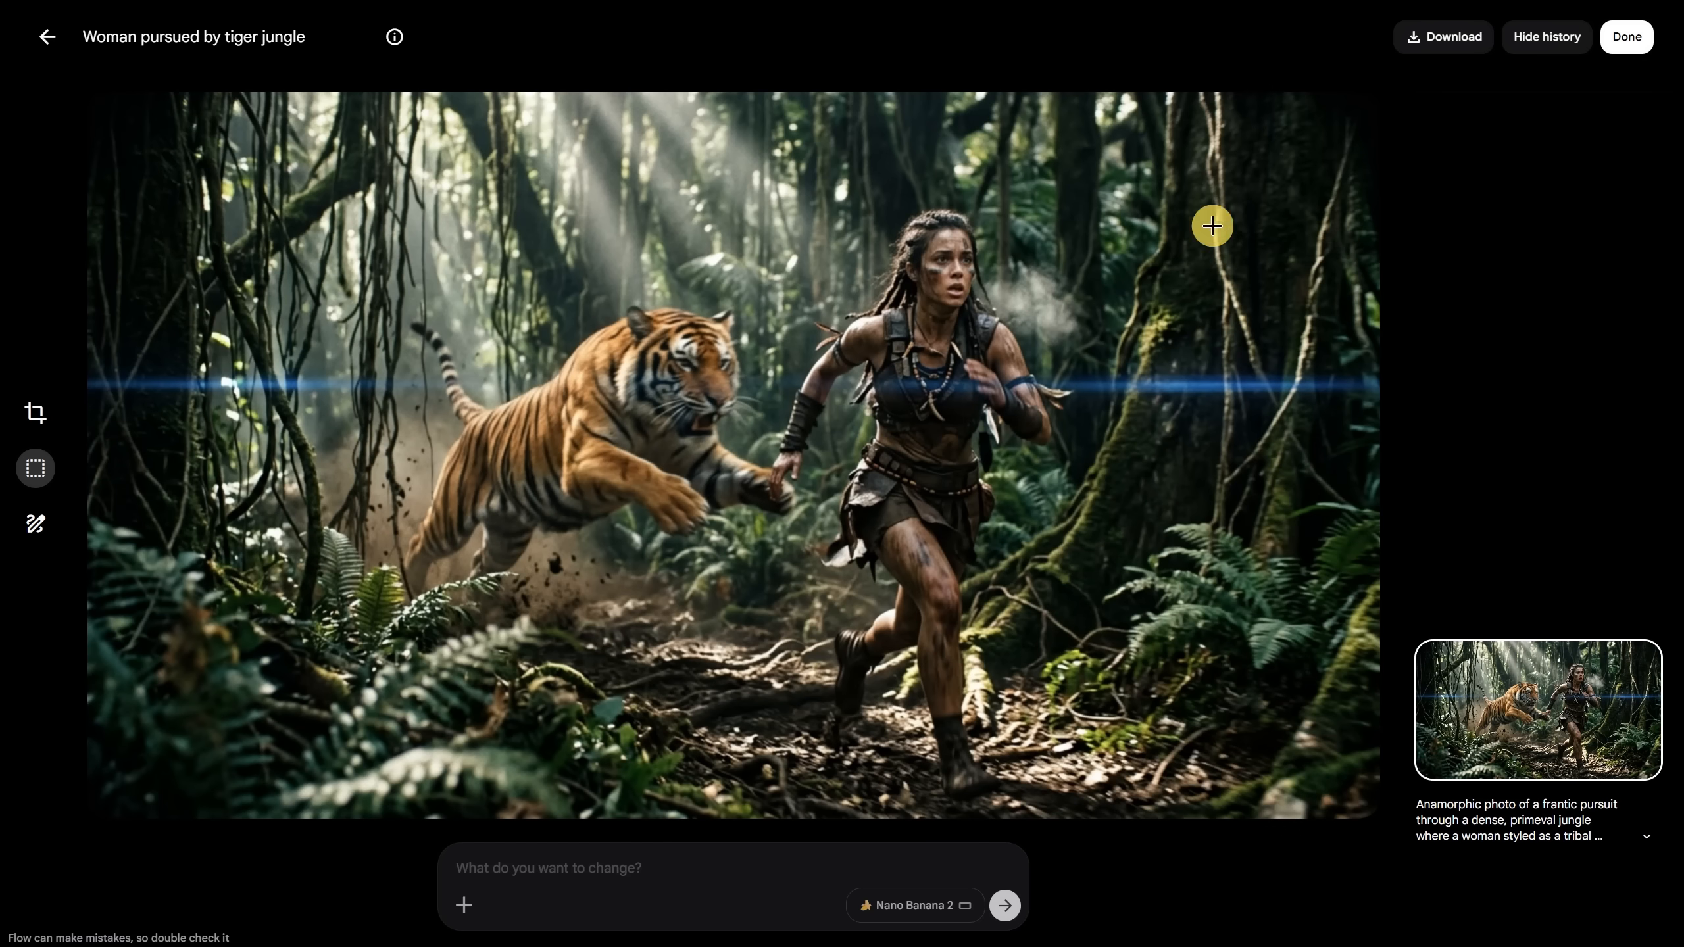
pyautogui.click(45, 40)
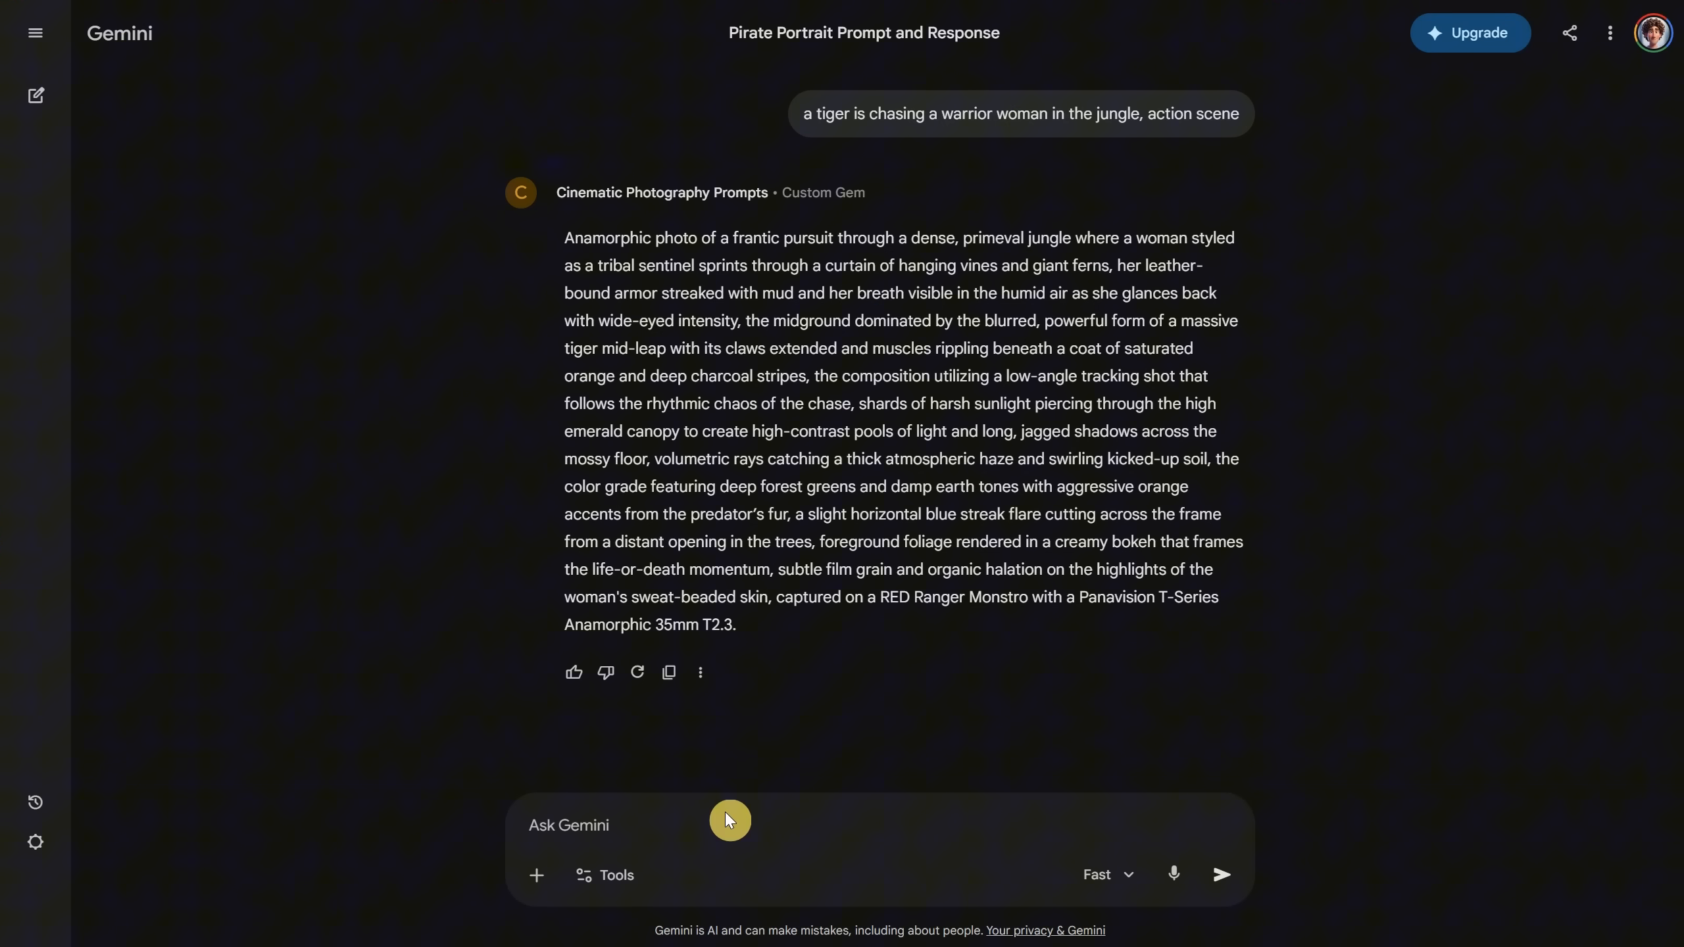
# Step: Ask Gemini for a woman holding a 'Thank You AI Titan' sign with a yellow and dark theme
pyautogui.click(724, 811)
pyautogui.write('A woman hol')
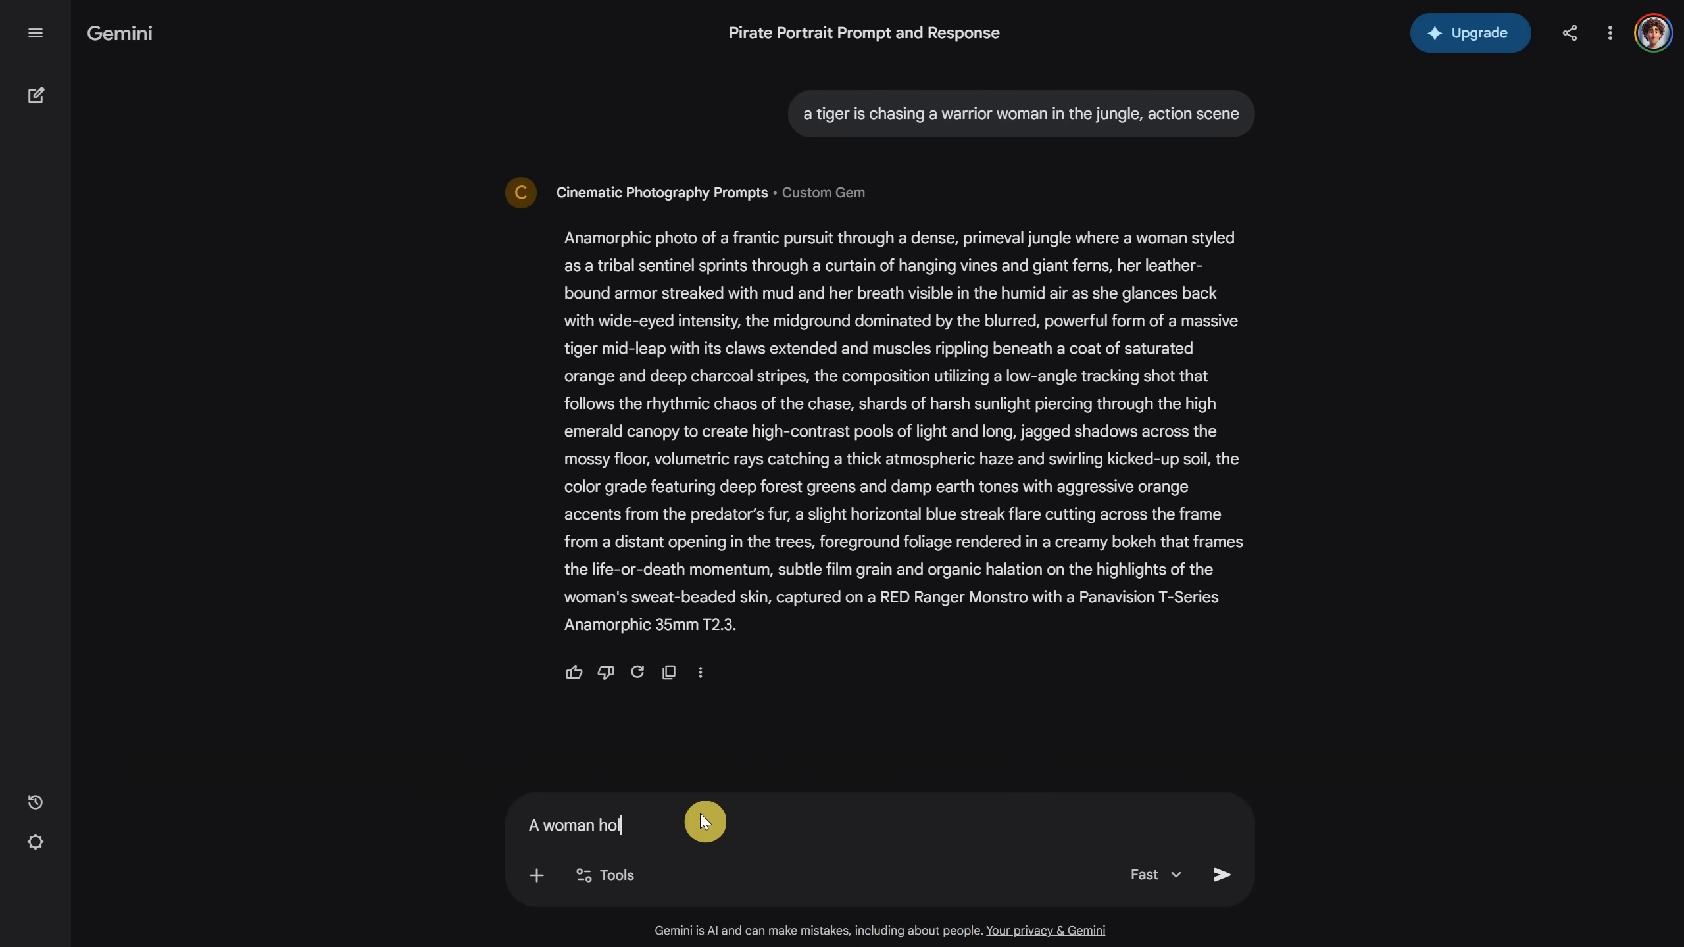
pyautogui.write('ding a sign that say "Tha"nk You AI Titan" and under ')
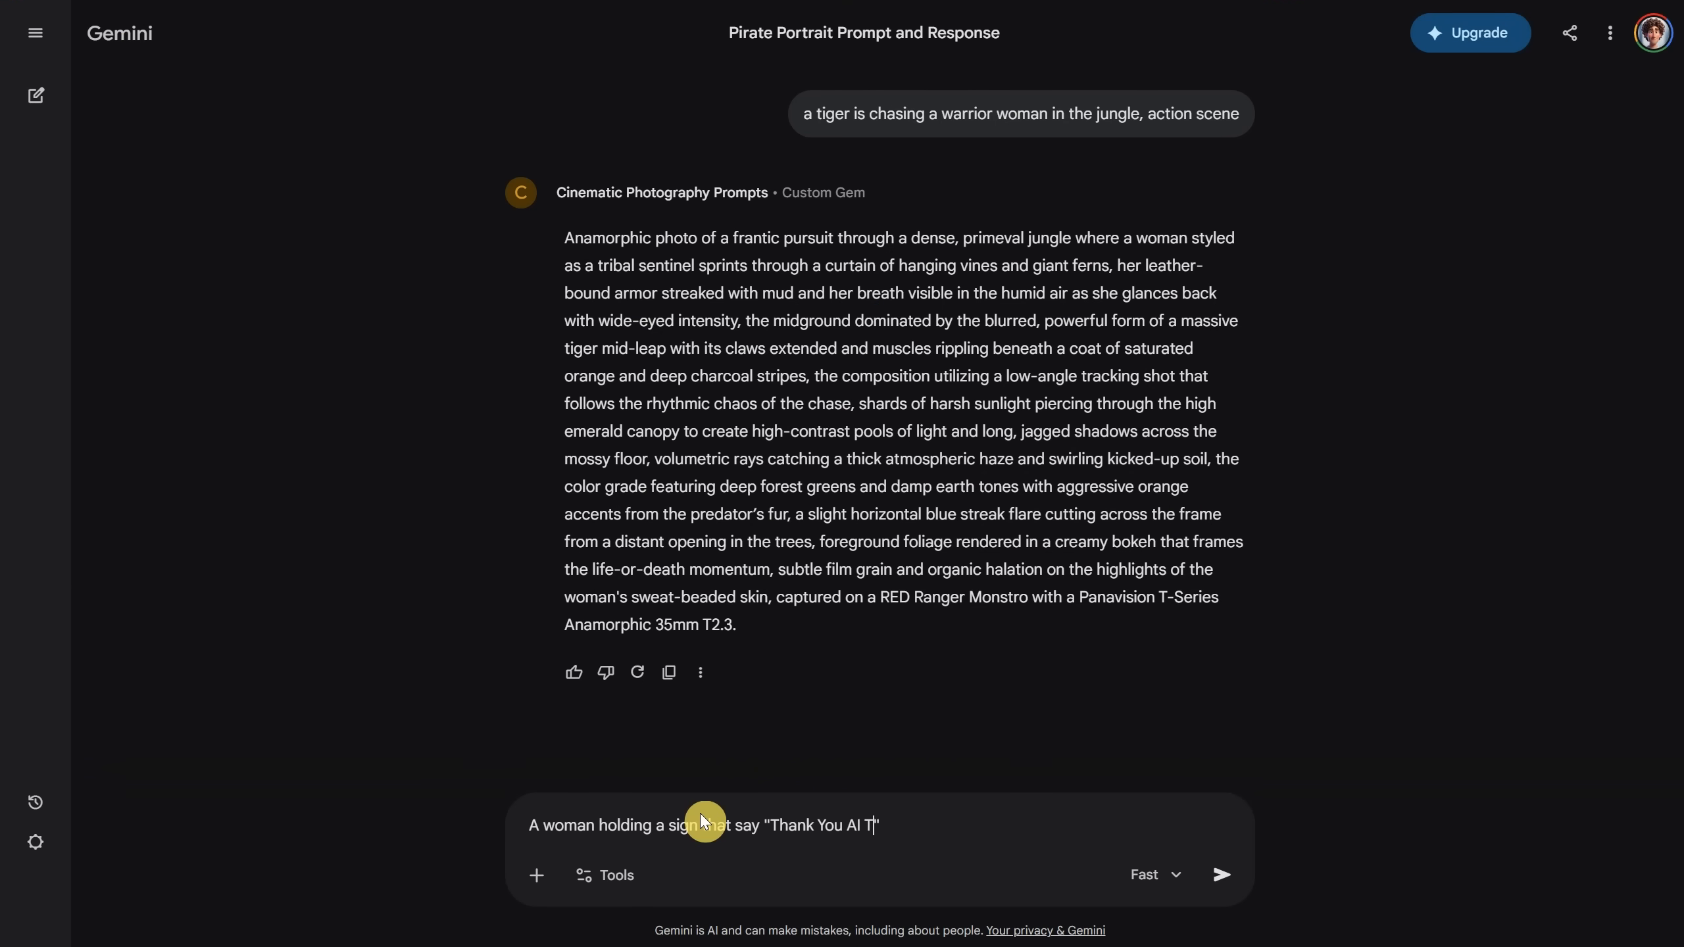
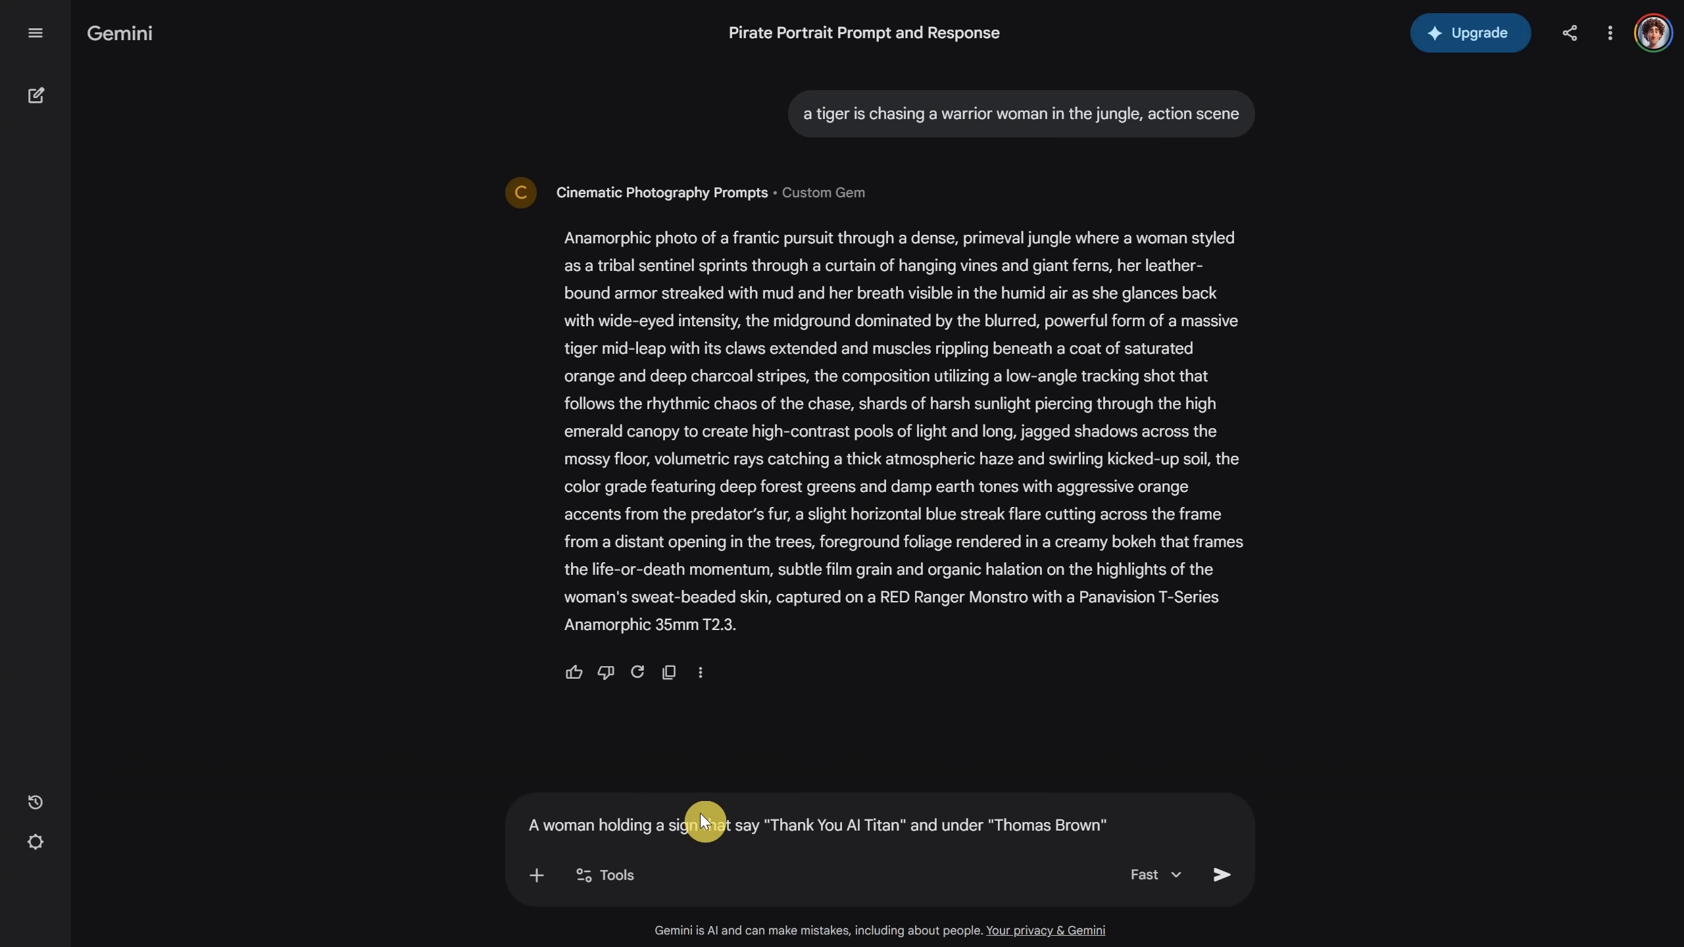
pyautogui.write('and yellow and dark theme')
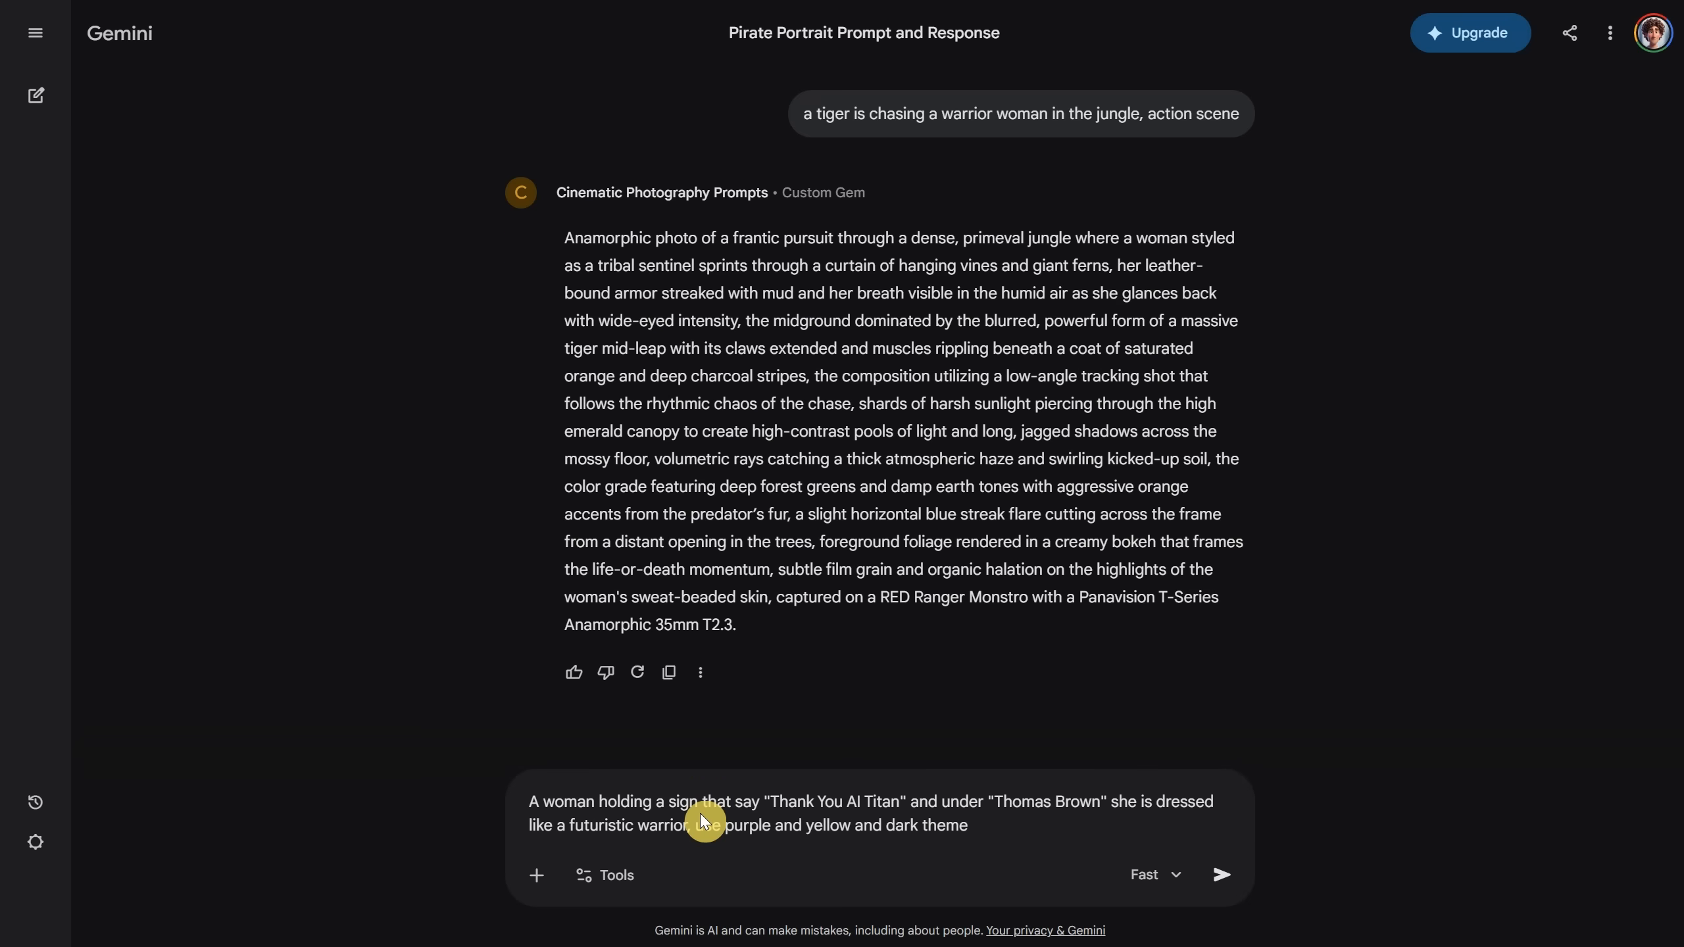
pyautogui.press('Return')
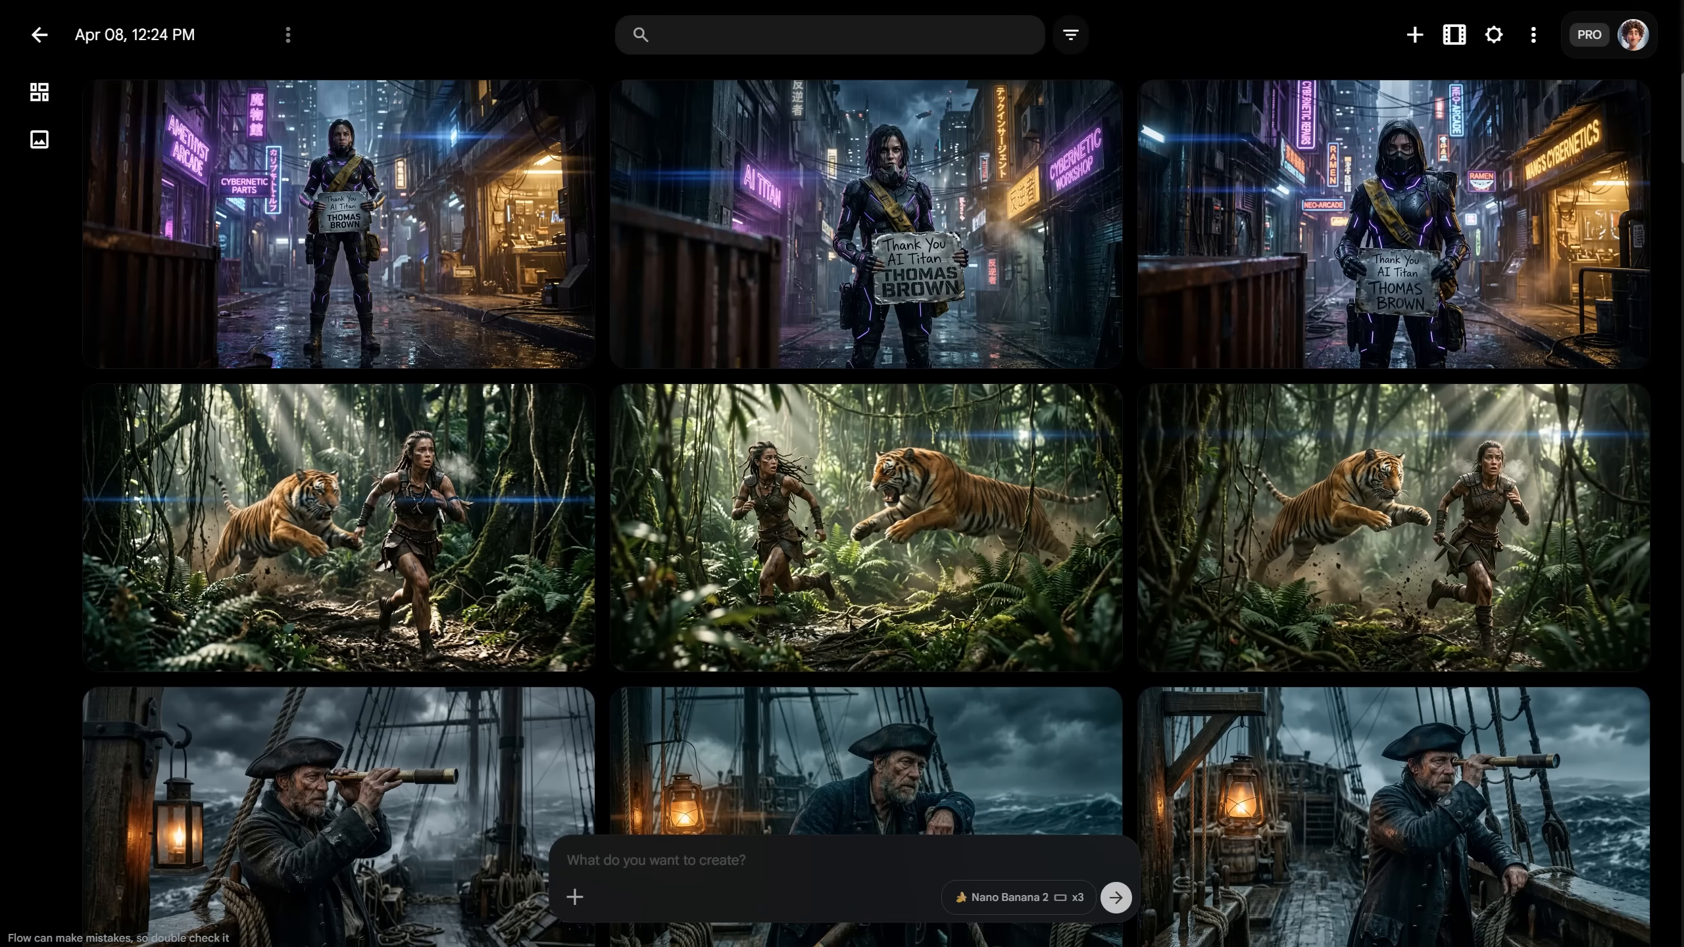
# Step: Follow up asking for the woman dressed like a warrior from the future
pyautogui.click(490, 1)
pyautogui.click(764, 817)
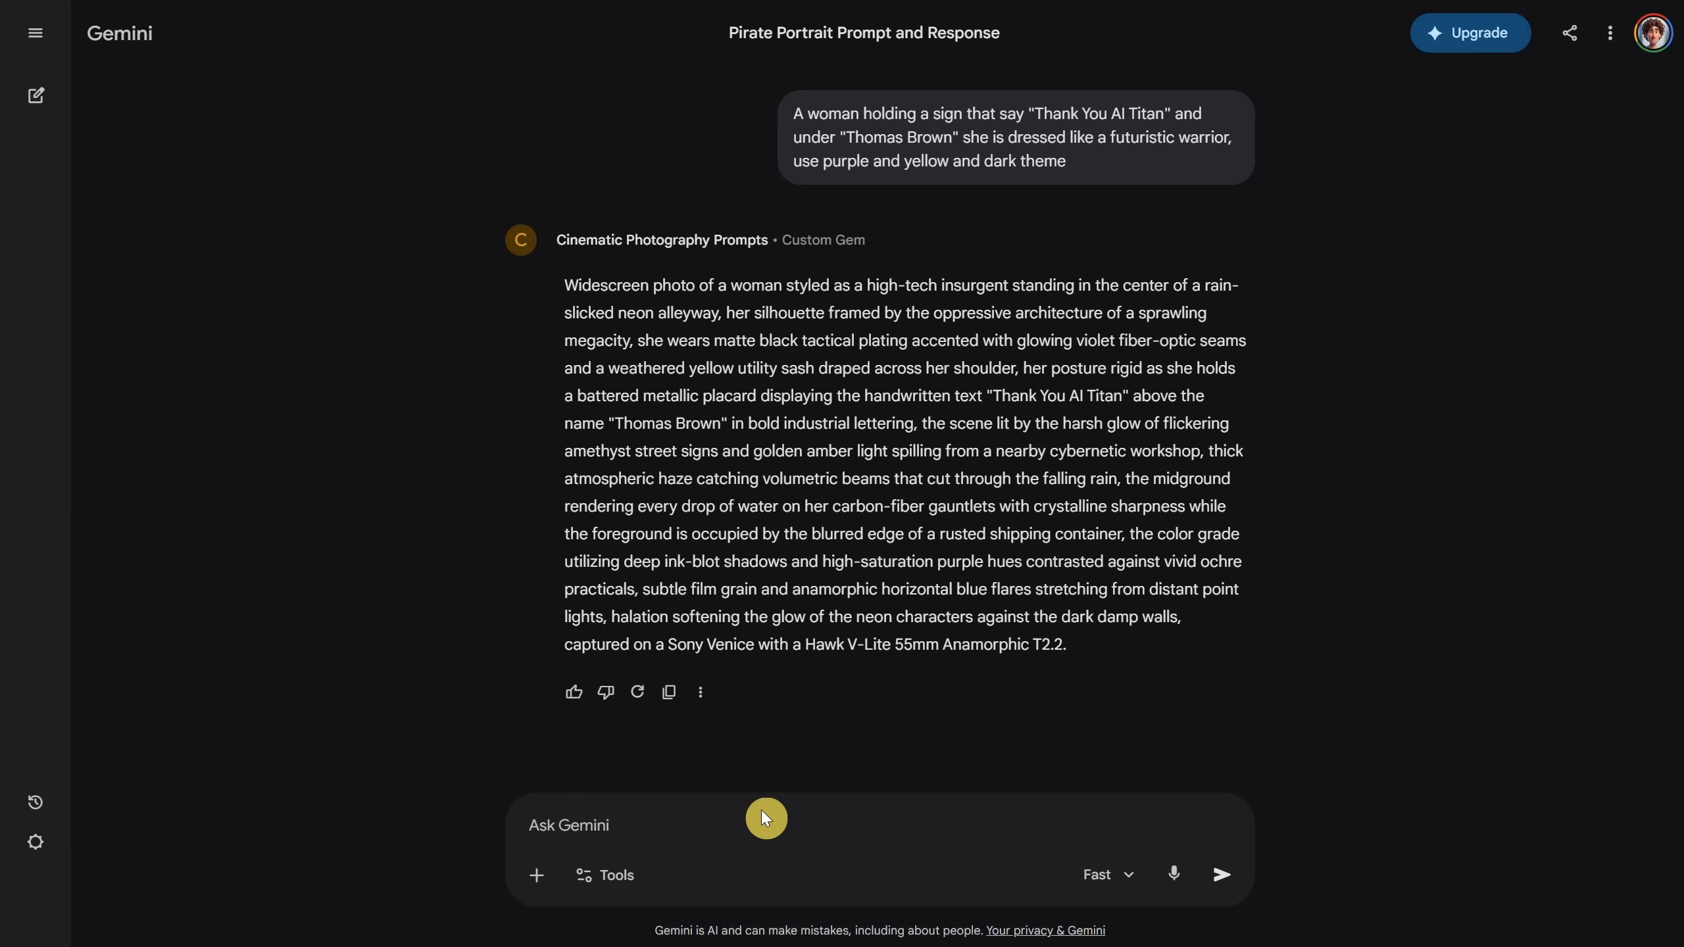
pyautogui.write('make the woman to look like is dressed like a warrior from the future,')
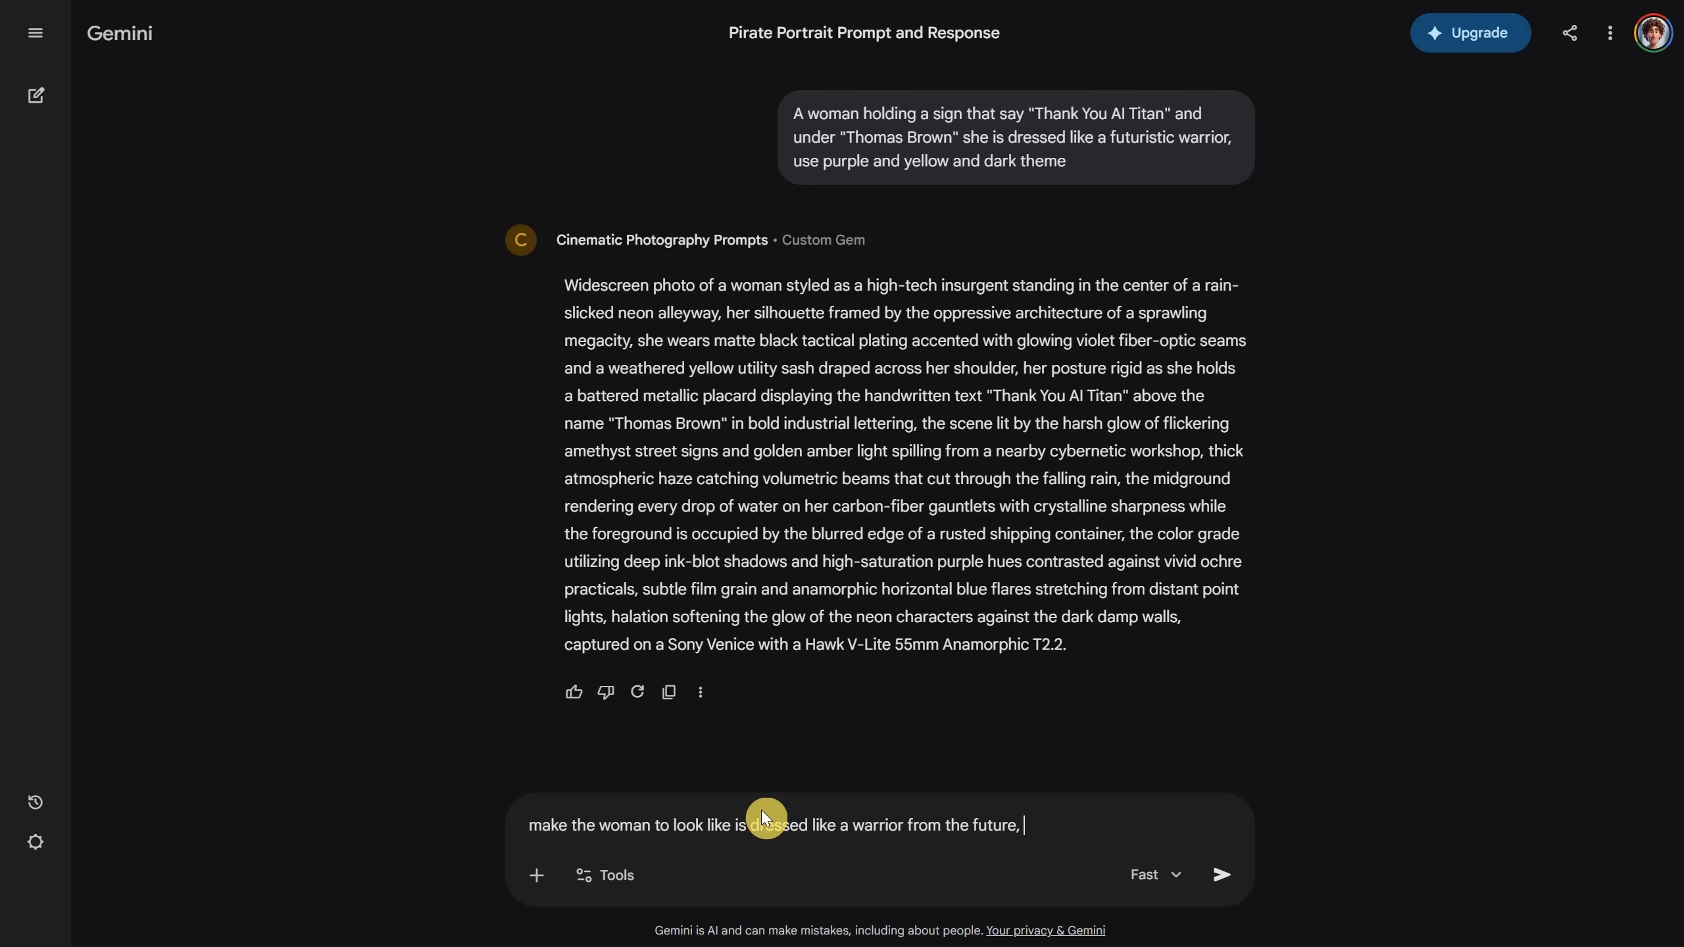
pyautogui.press('BackSpace')
pyautogui.press('BackSpace')
pyautogui.press('Return')
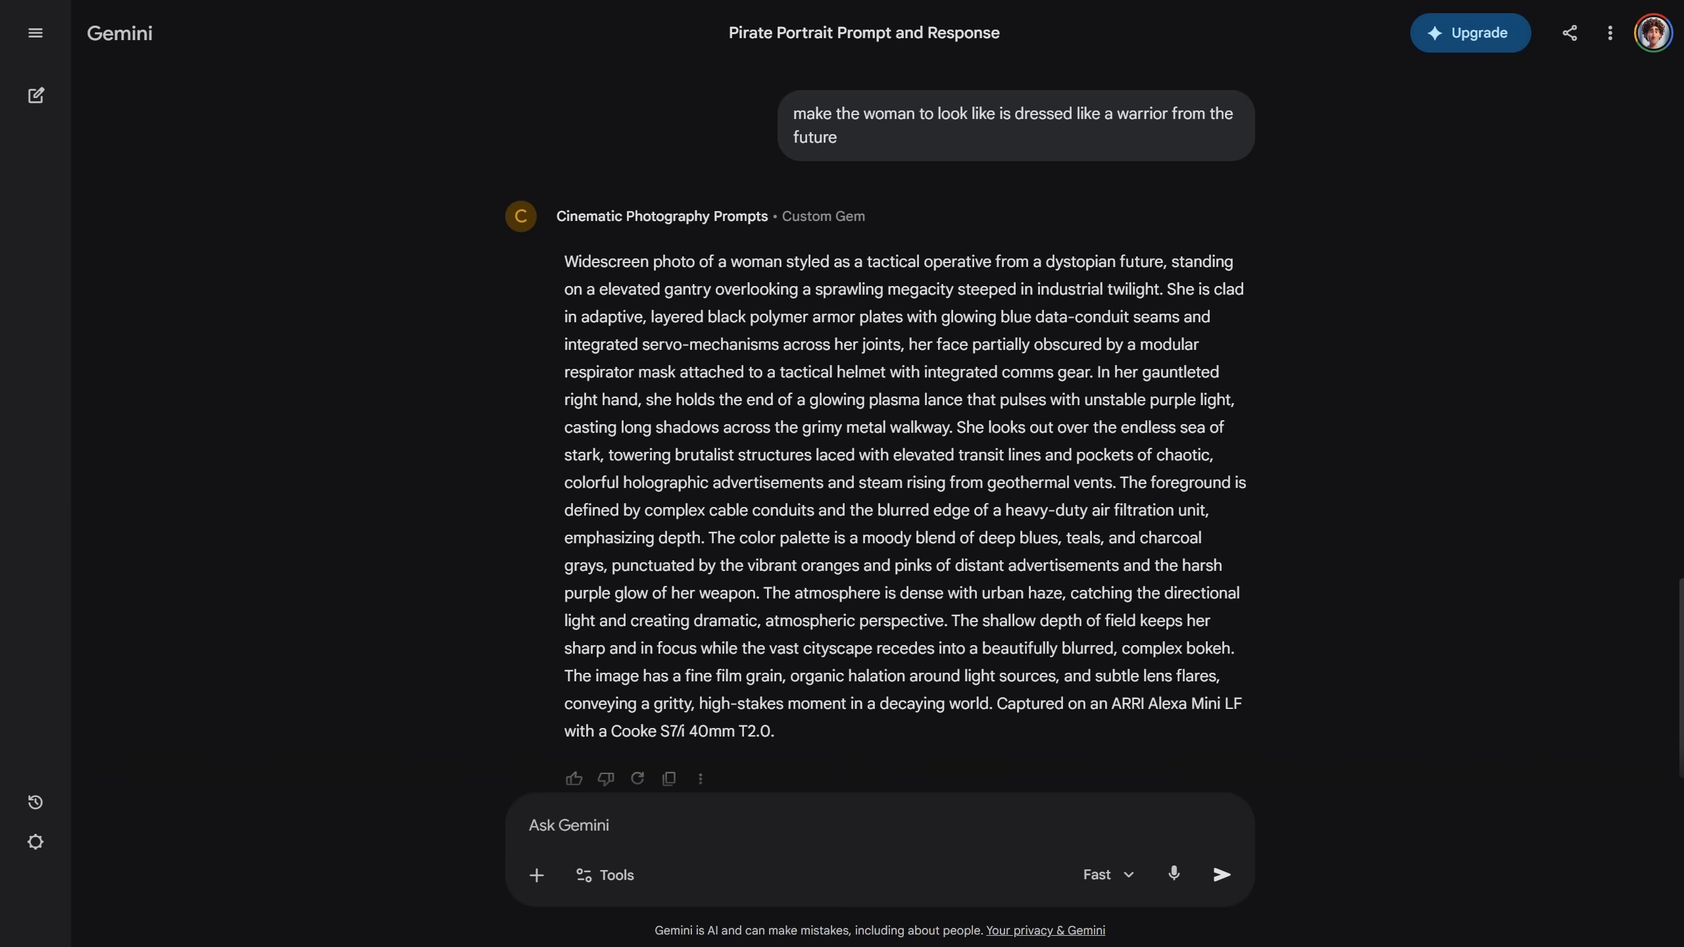
# Step: Remind Gemini to include the sign and text, then generate the revised prompt in Flow
pyautogui.write('you forgot the sign and text')
pyautogui.press('Return')
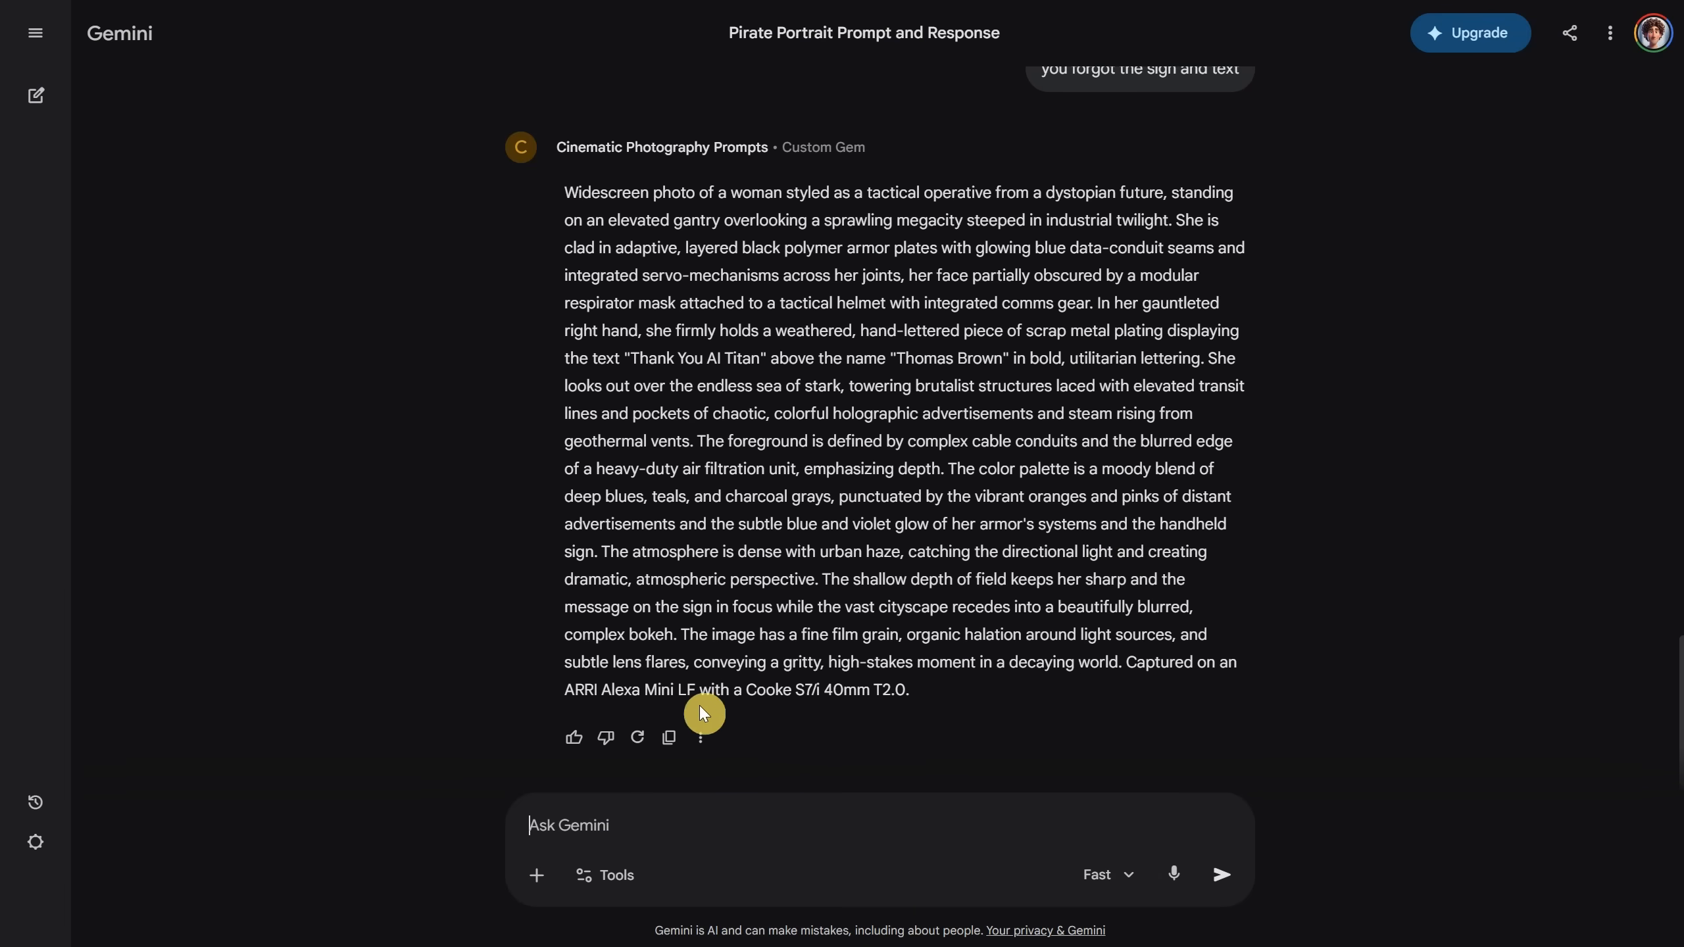
pyautogui.click(700, 705)
pyautogui.click(1111, 906)
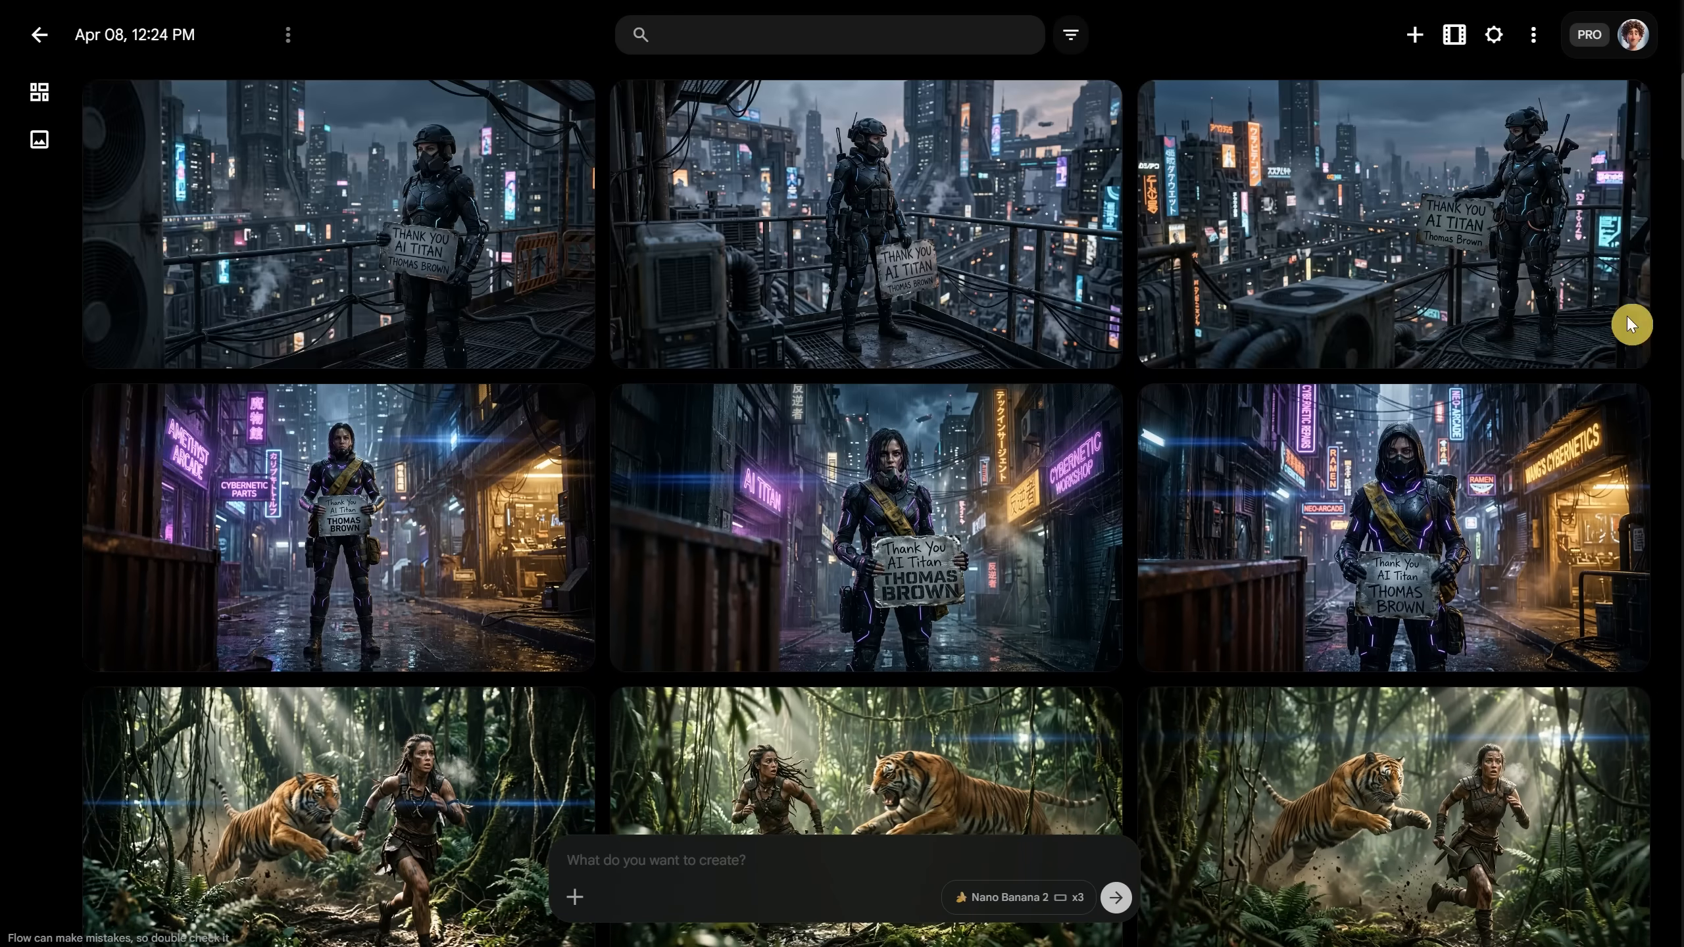
pyautogui.click(1394, 237)
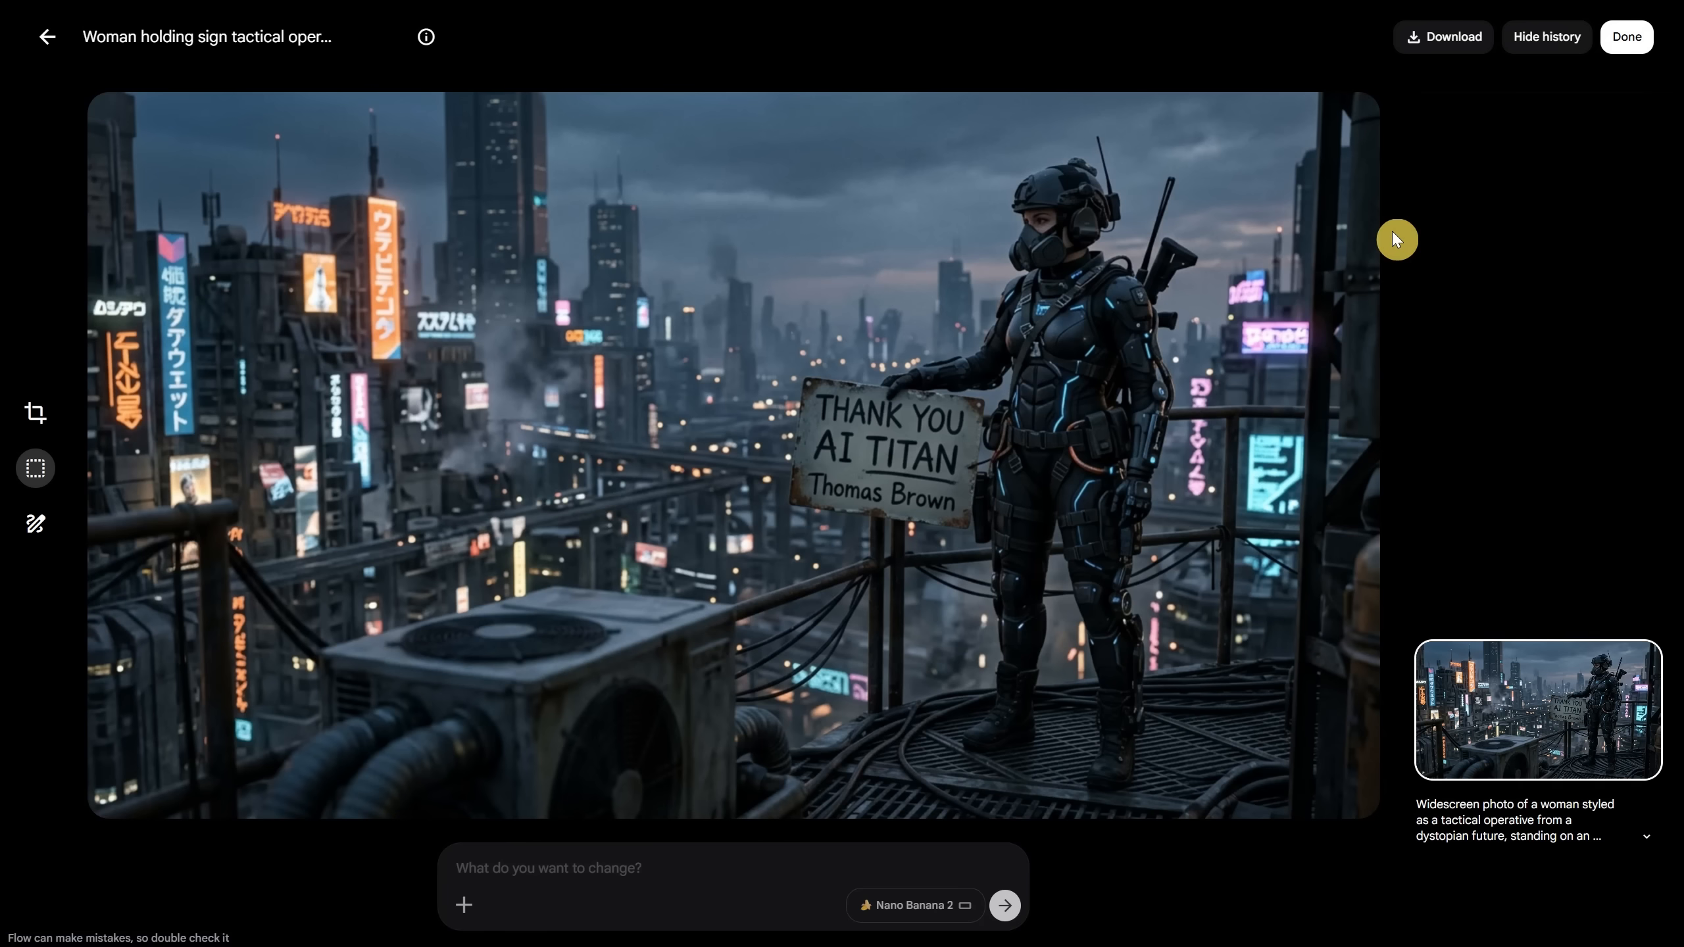